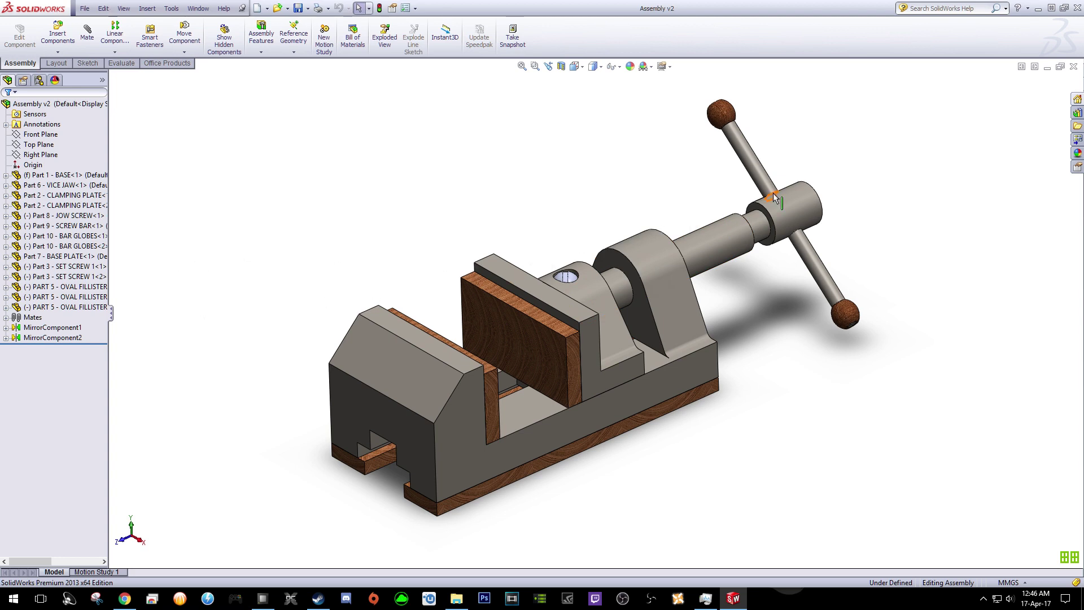
- Examine the mates list and components of the finished vice assembly, and view the part files in the sldprt folder
click(62, 267)
key(Escape)
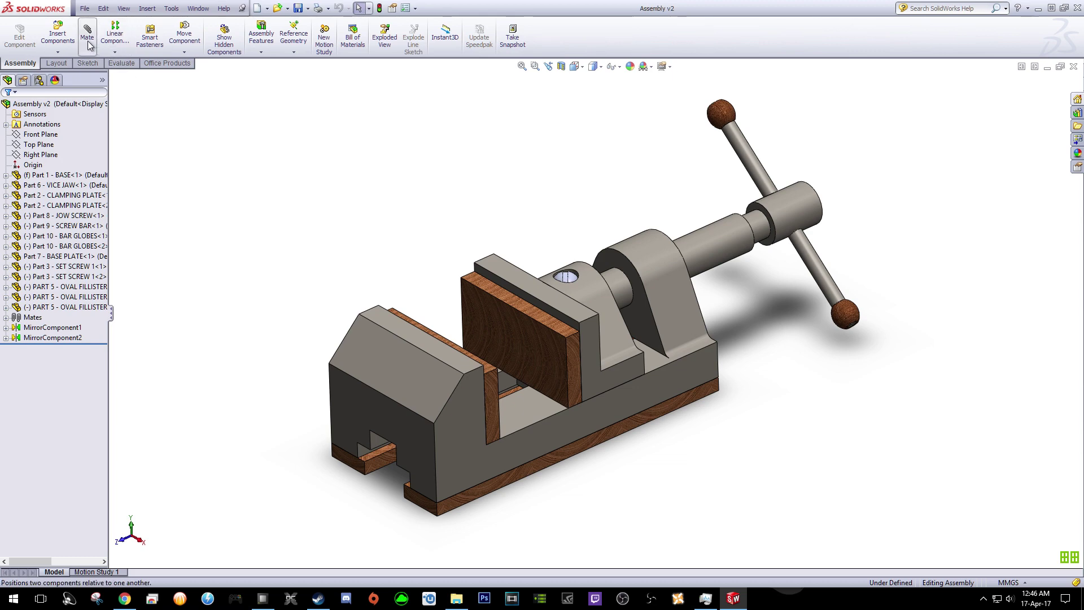
click(6, 318)
scroll(47, 244, down, 1)
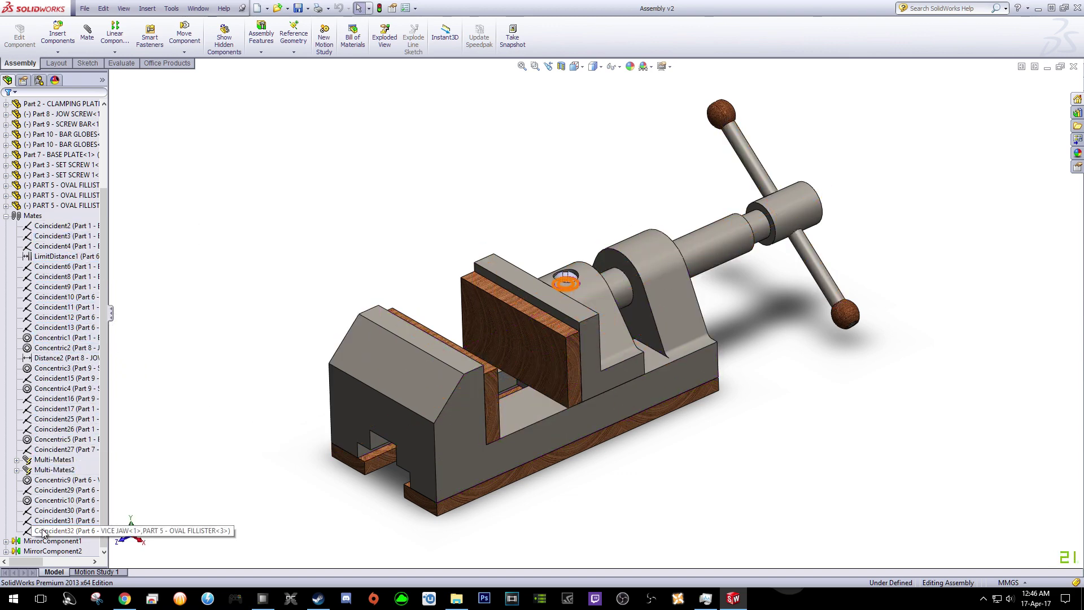
click(62, 509)
click(205, 230)
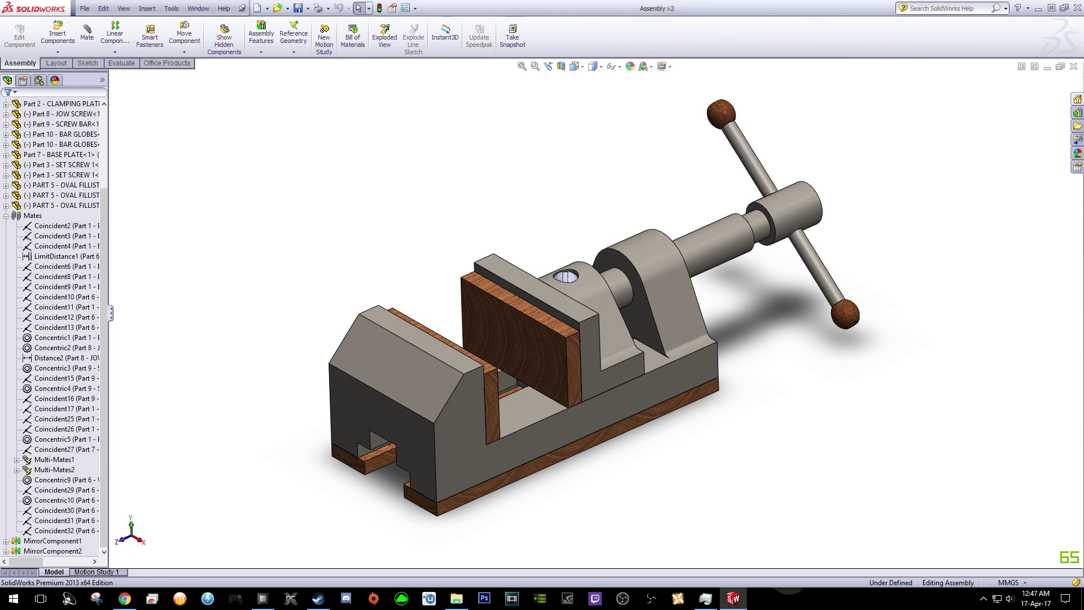
click(6, 216)
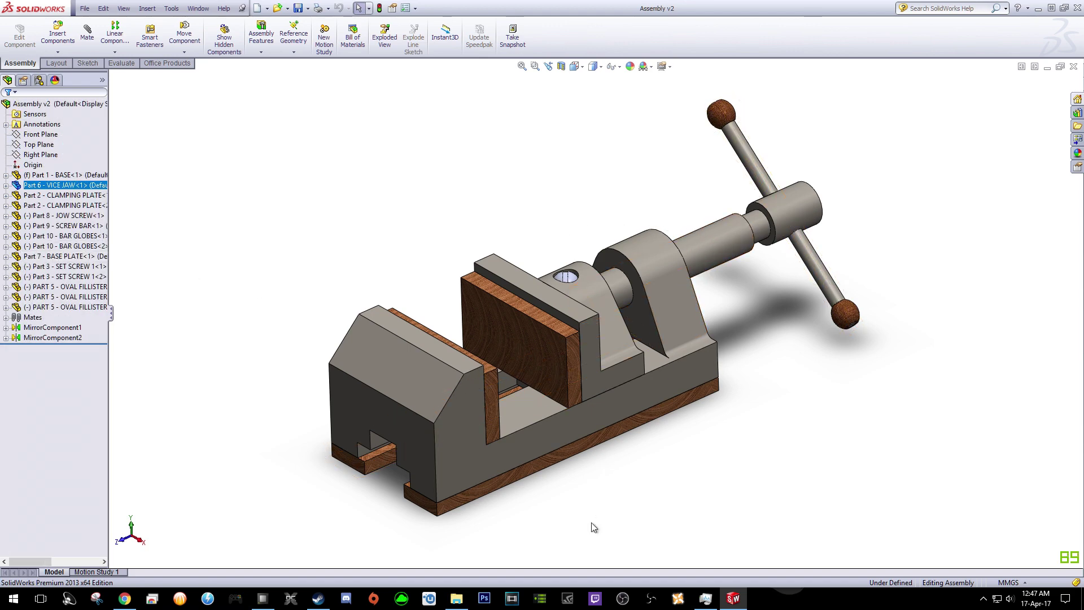
click(459, 596)
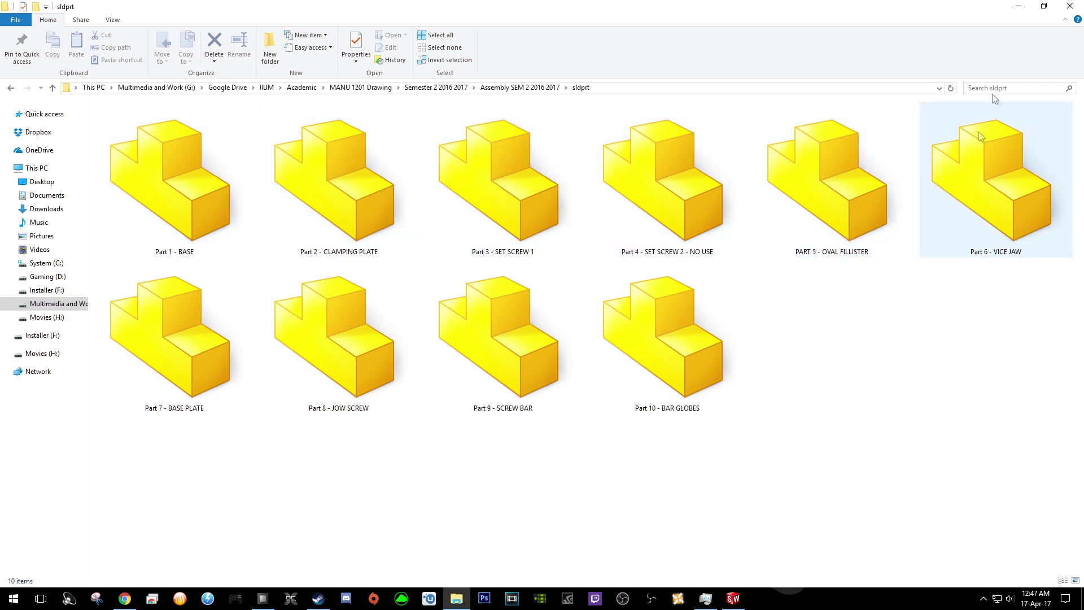
click(1017, 9)
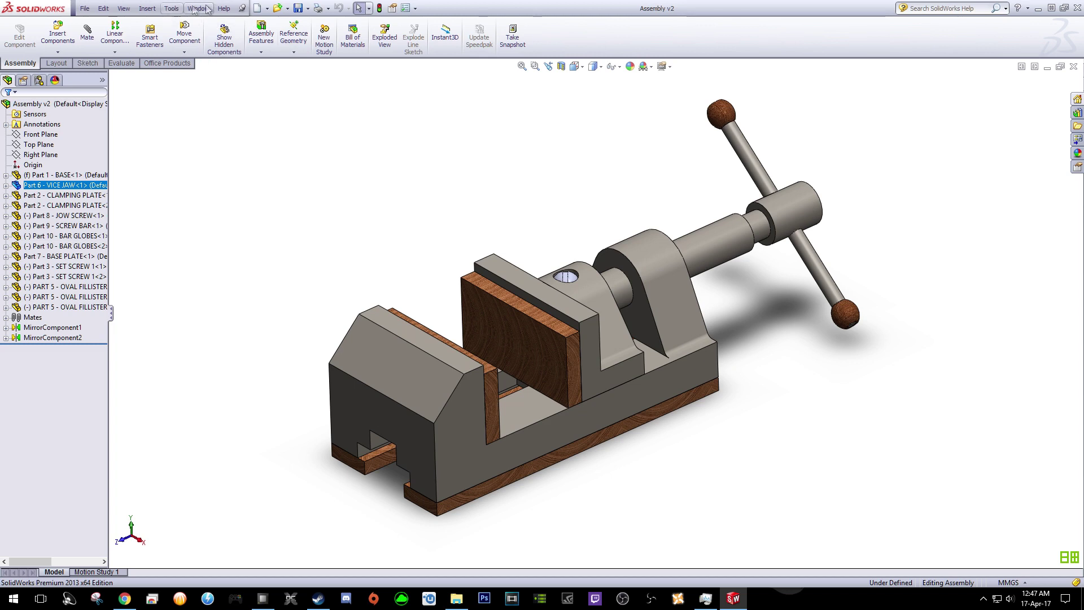
- Create a new assembly document
click(258, 9)
click(362, 280)
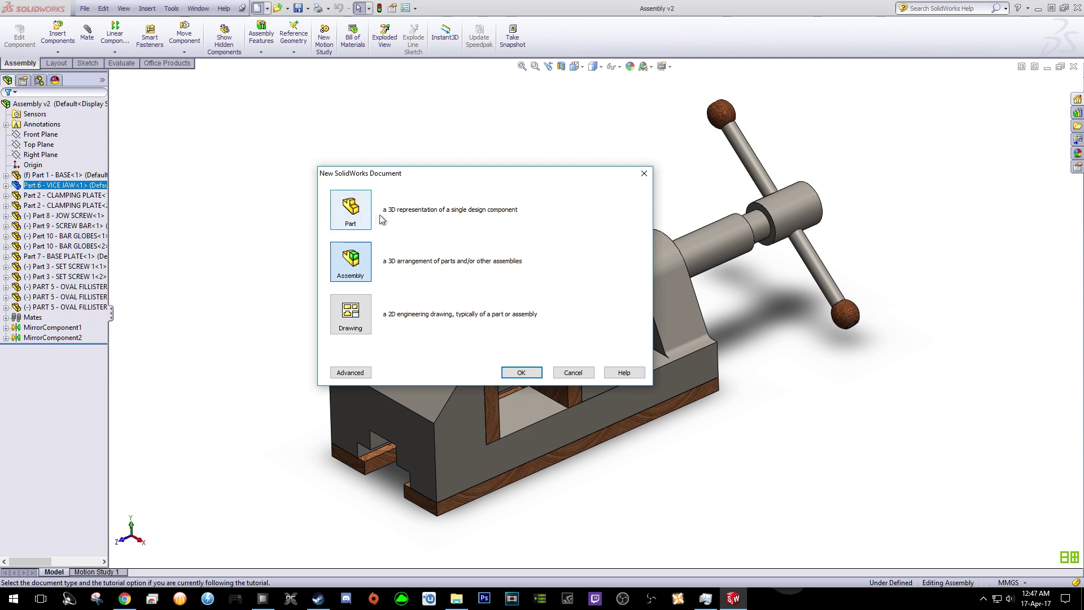
click(522, 372)
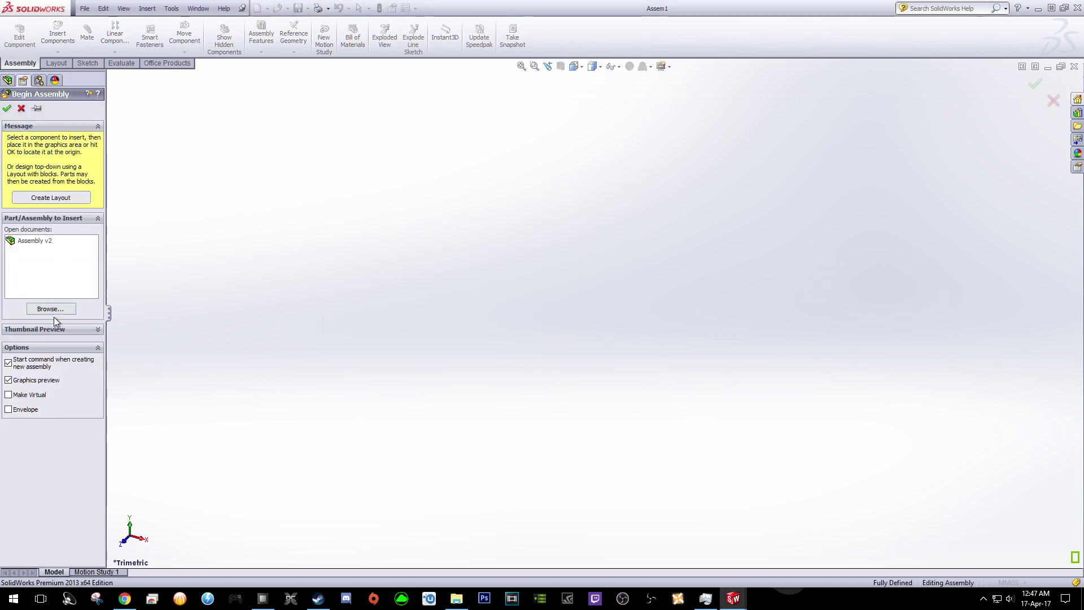
- Insert Part 1 - BASE from the sldprt folder as the first component and place it in the assembly
click(50, 310)
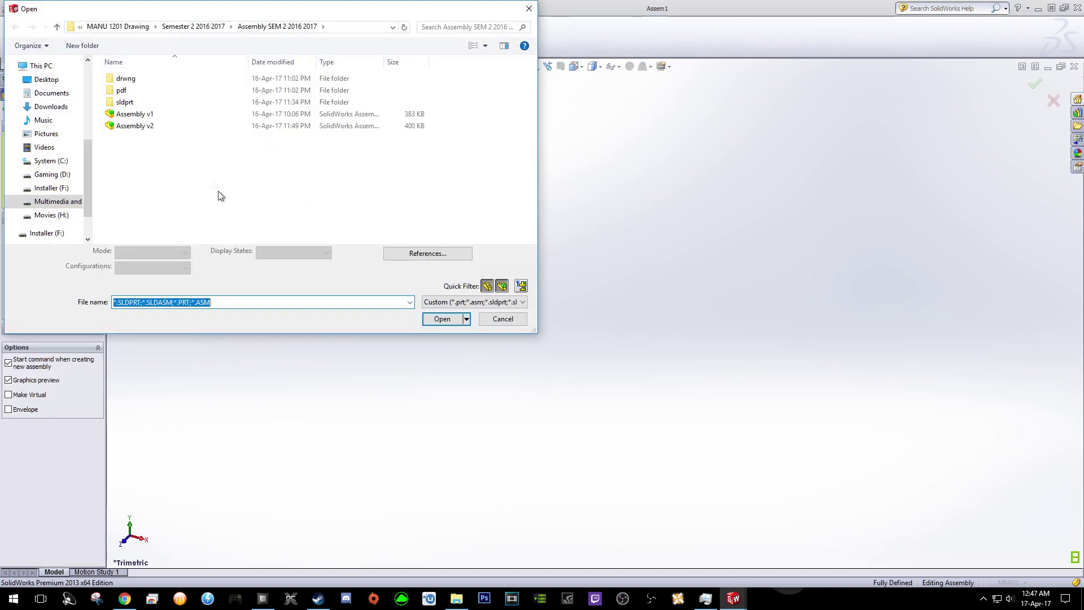
double_click(136, 104)
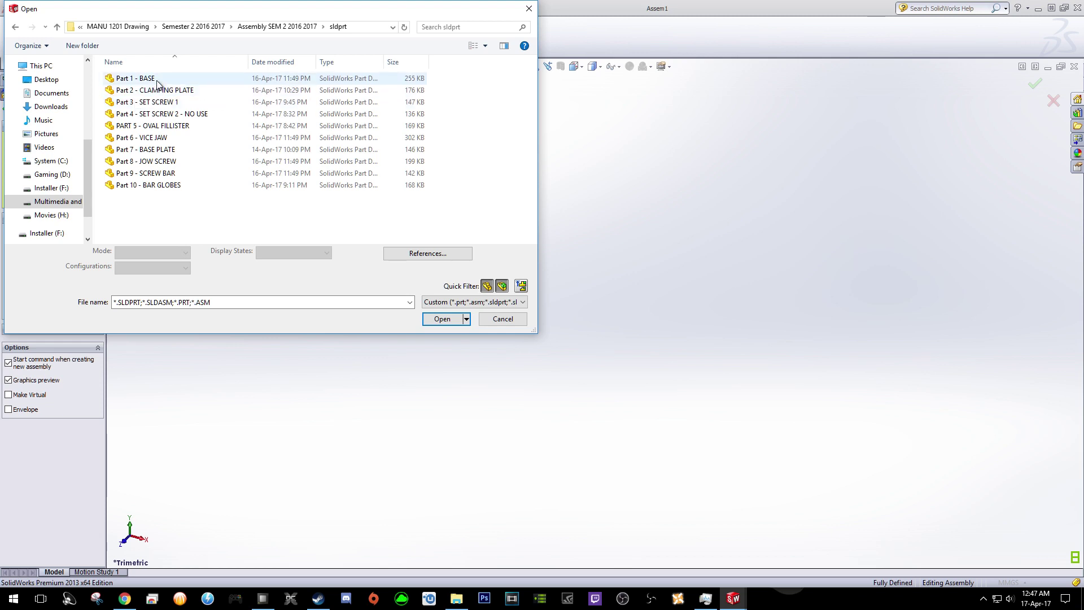
click(148, 78)
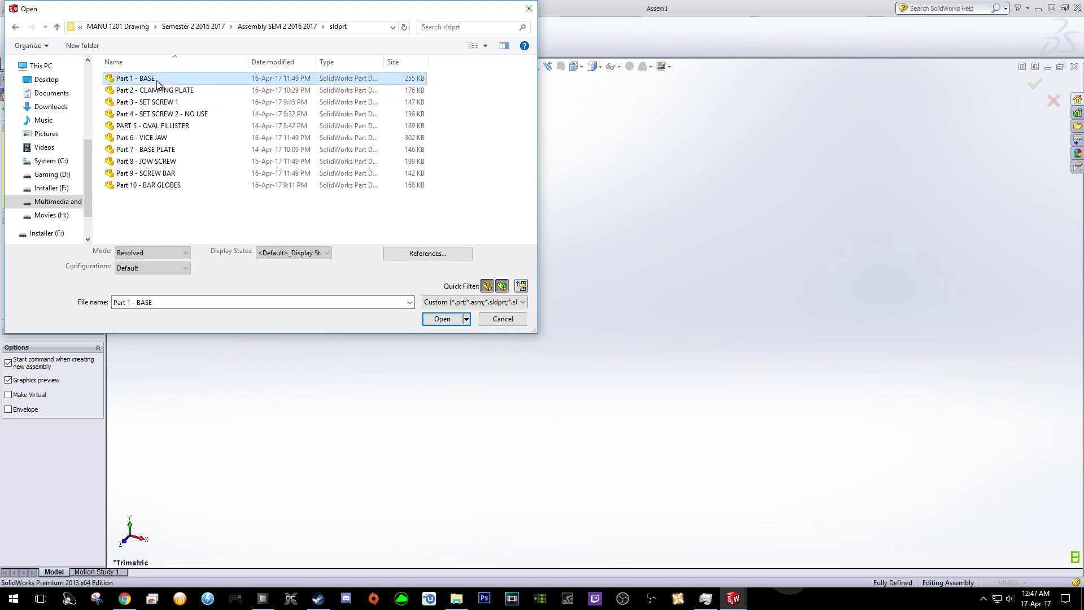
click(441, 319)
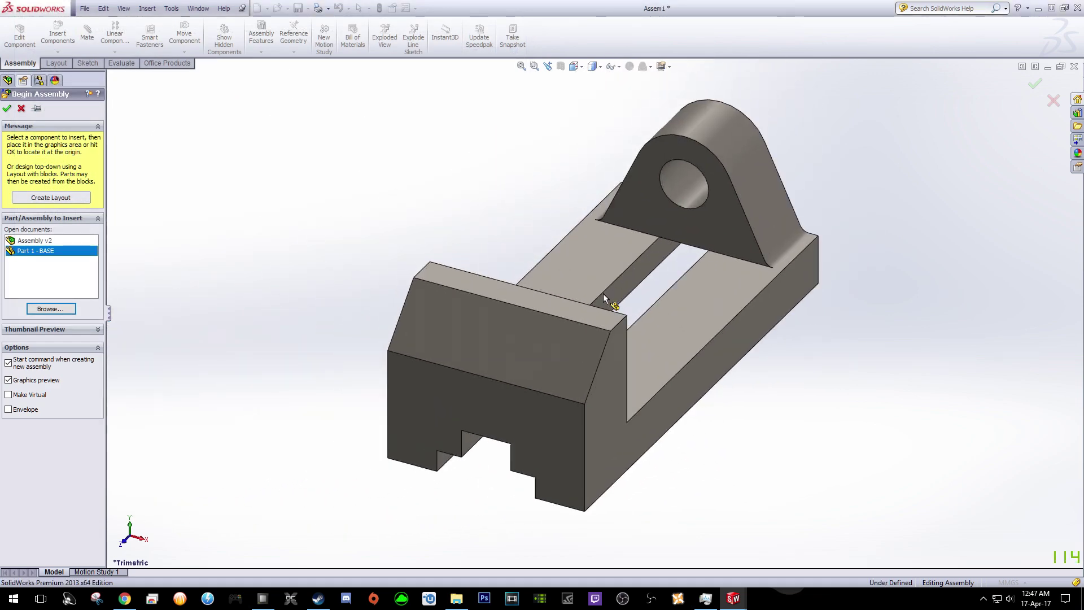
click(587, 296)
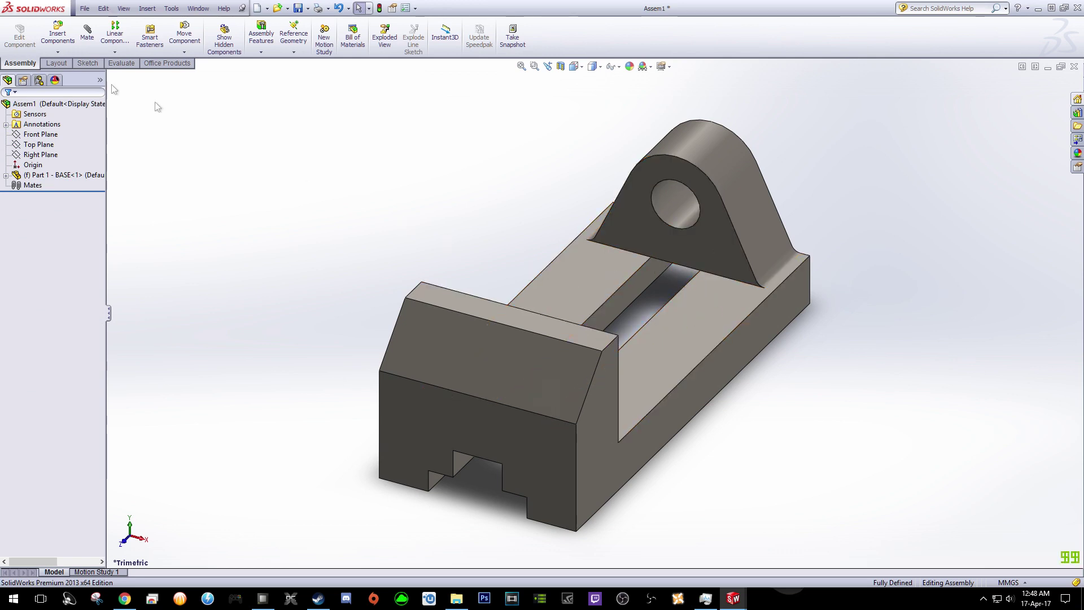
- Insert Part 6 - VICE JAW from the sldprt folder and place it above the base
click(58, 37)
click(51, 298)
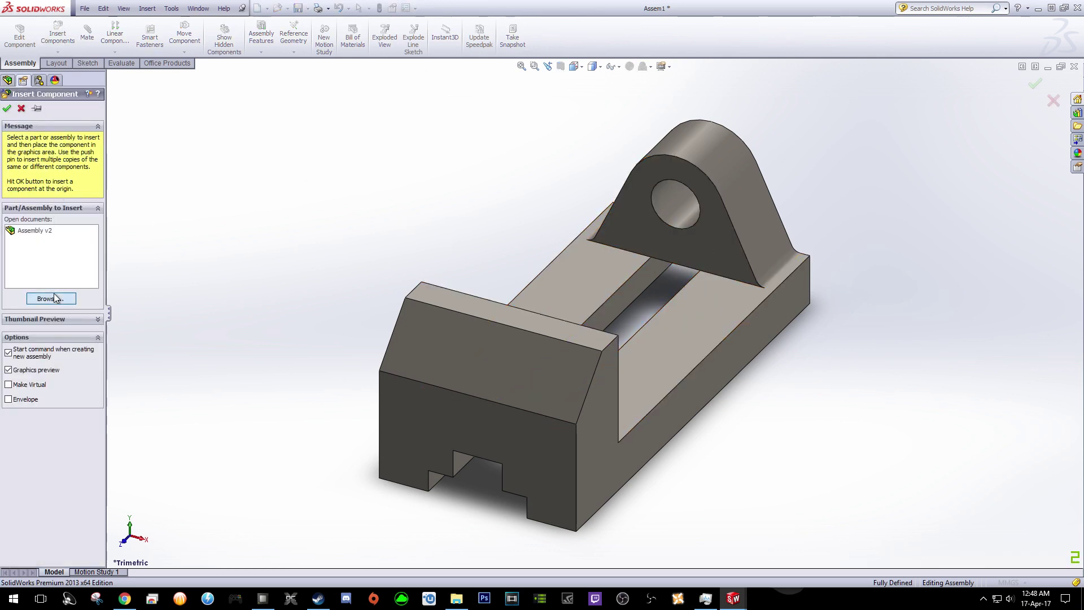
click(144, 138)
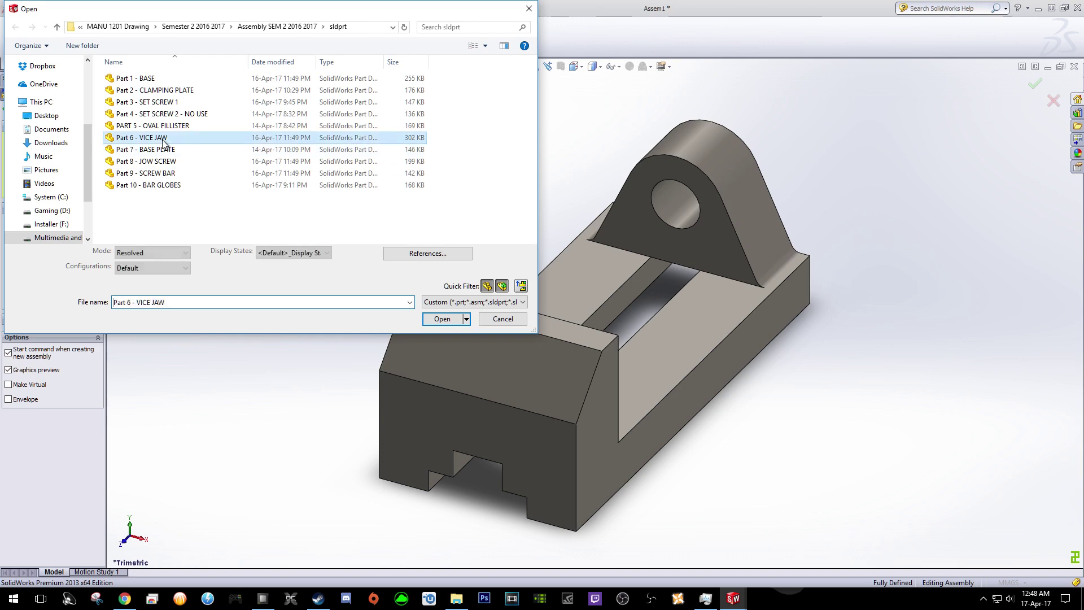
click(442, 318)
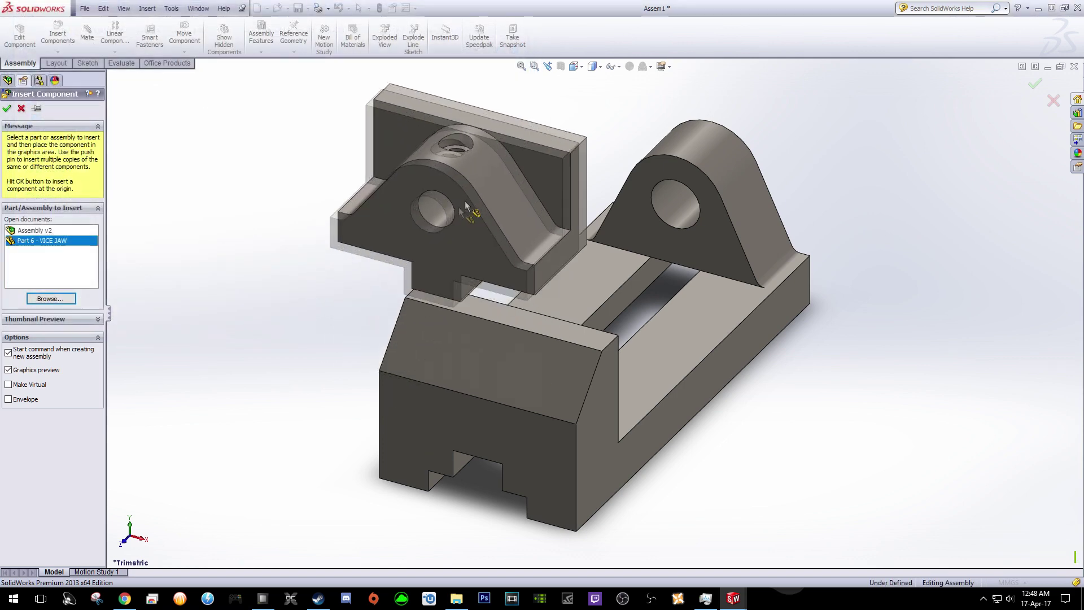
click(516, 203)
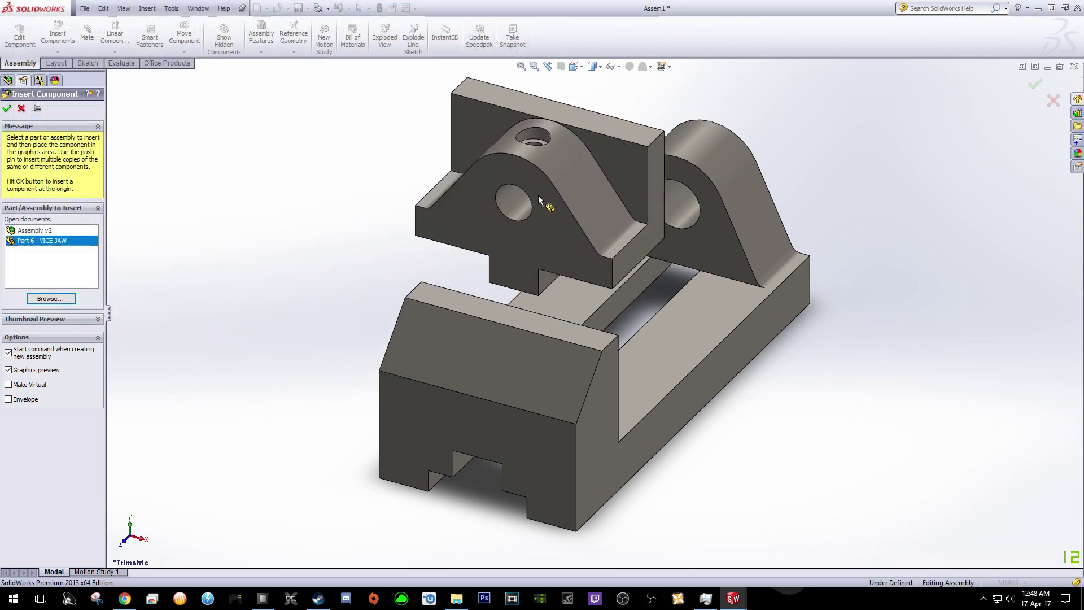
- Rotate the vice jaw component freely so its flat clamping plate faces the base's fixed jaw
middle_drag(932, 328, 796, 278)
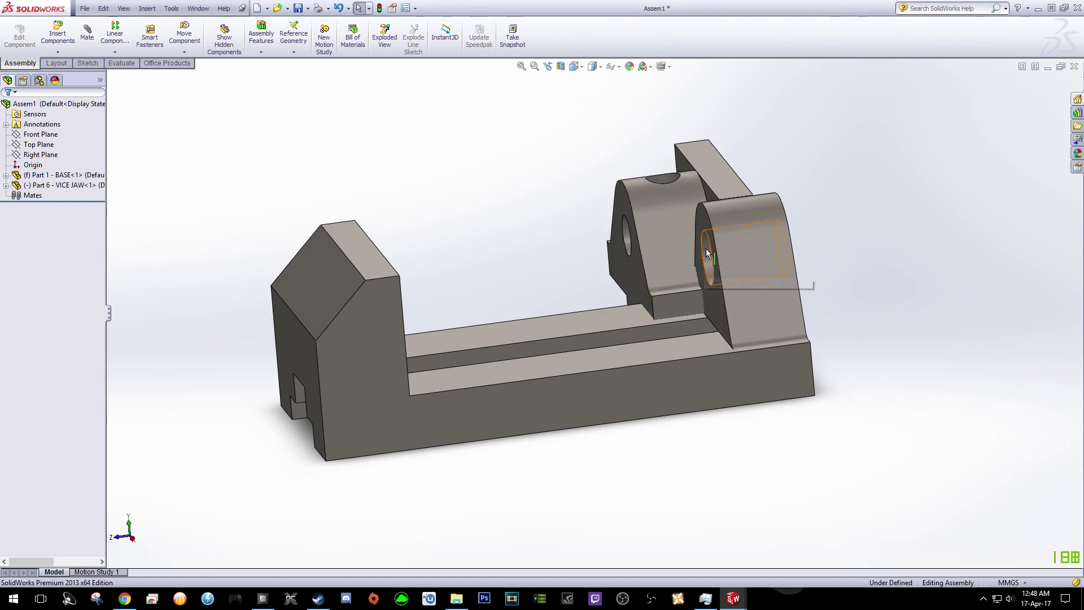
click(184, 51)
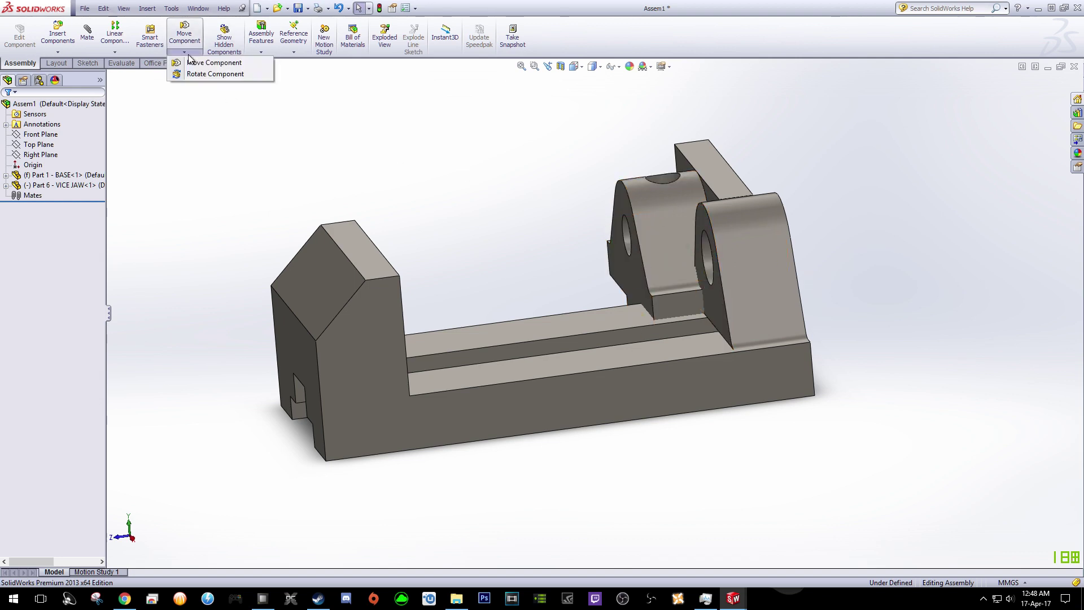
click(195, 71)
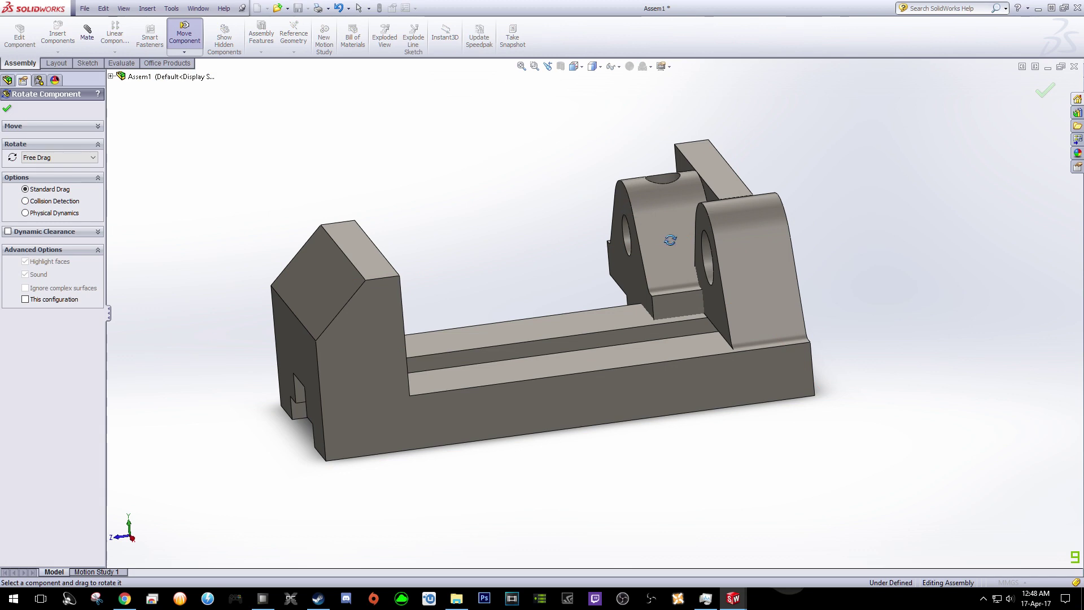
drag(670, 240, 437, 335)
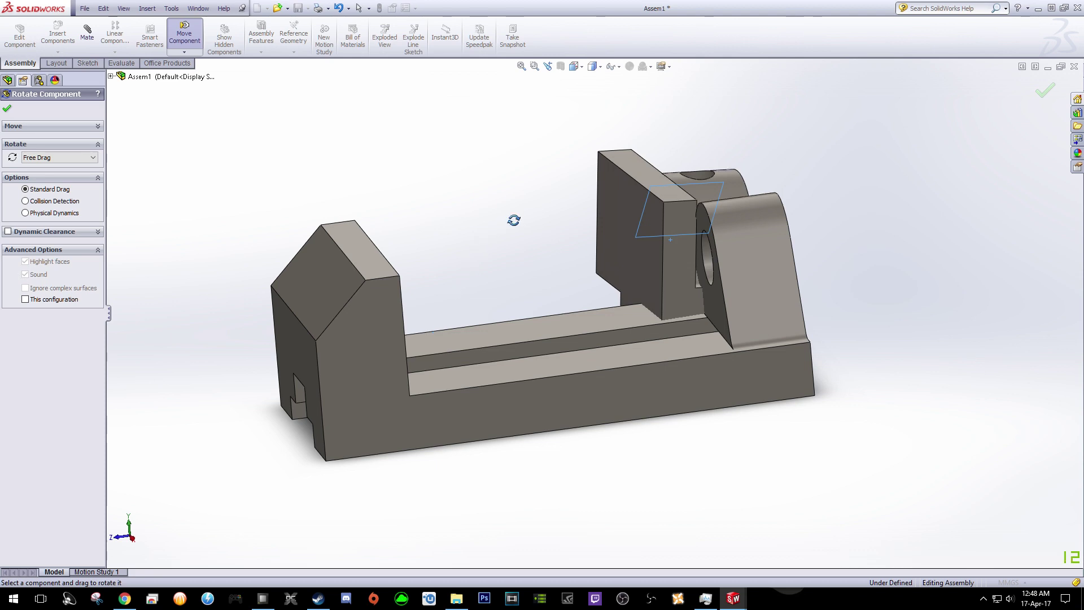
click(8, 108)
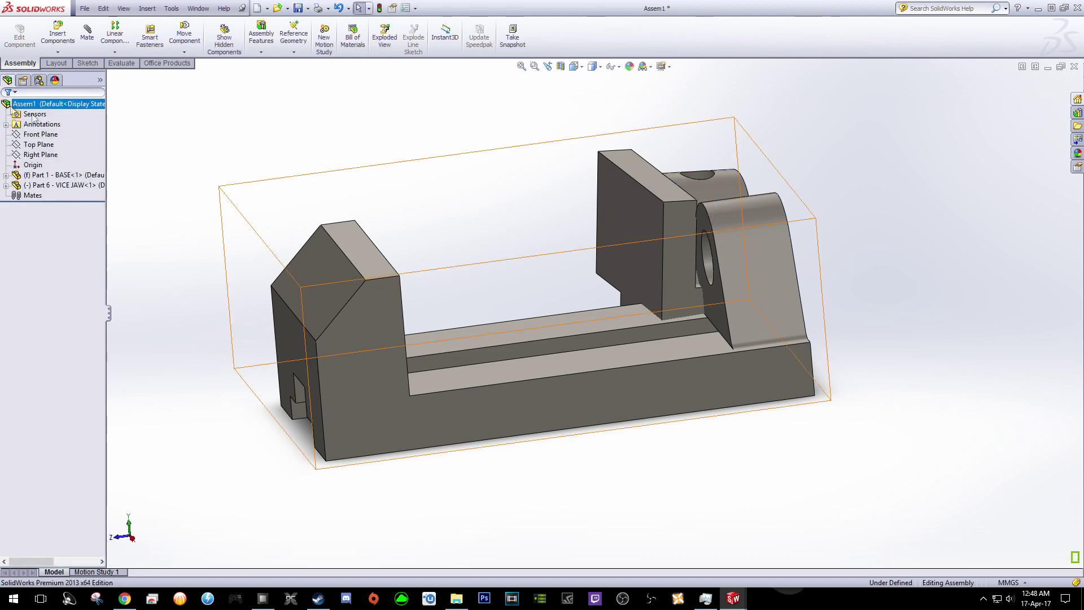
- Add a coincident mate between the inner face of the base's screw support and the rear face of the vice jaw
middle_drag(894, 222, 860, 271)
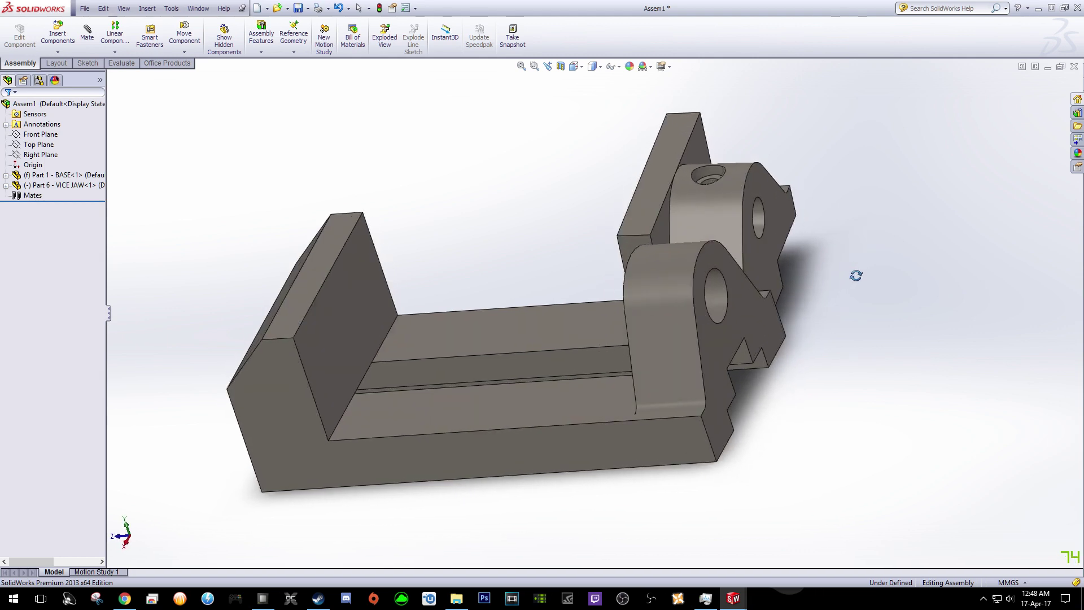
click(86, 32)
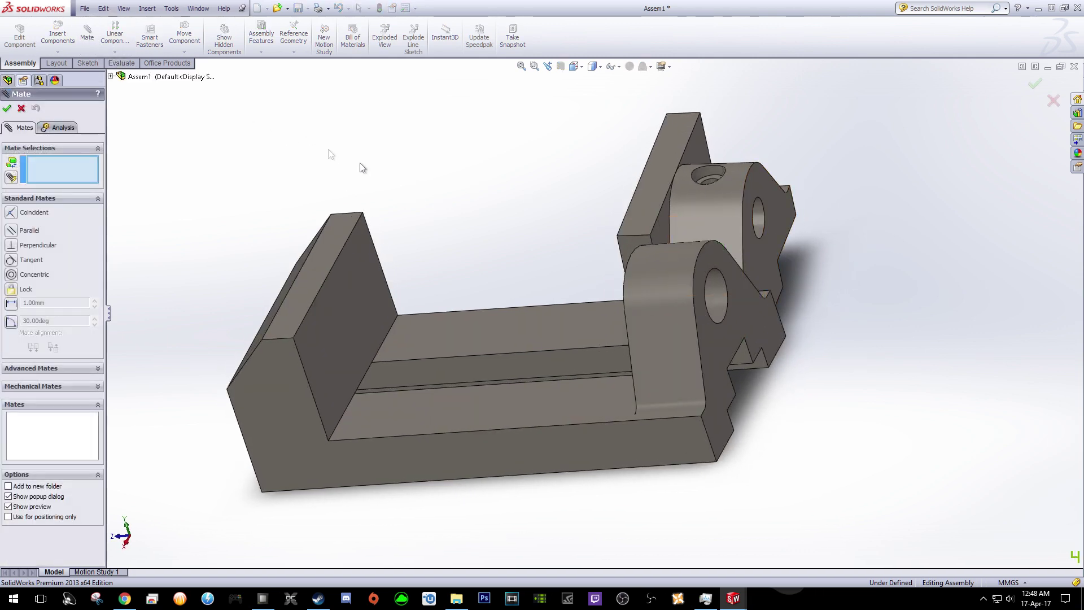
middle_drag(489, 202, 539, 212)
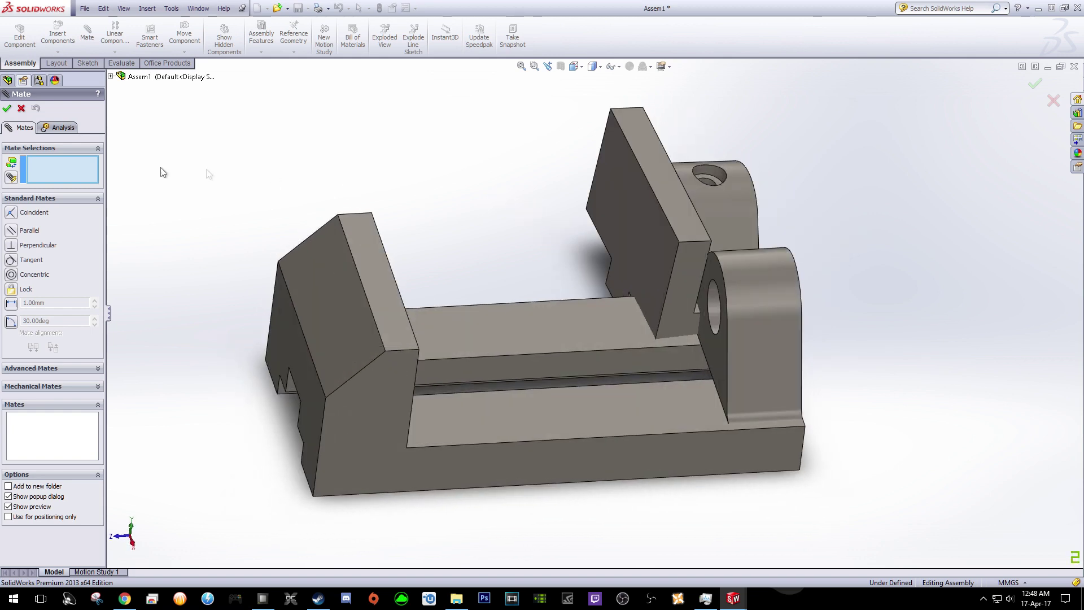
click(713, 355)
middle_drag(876, 215, 891, 232)
click(755, 262)
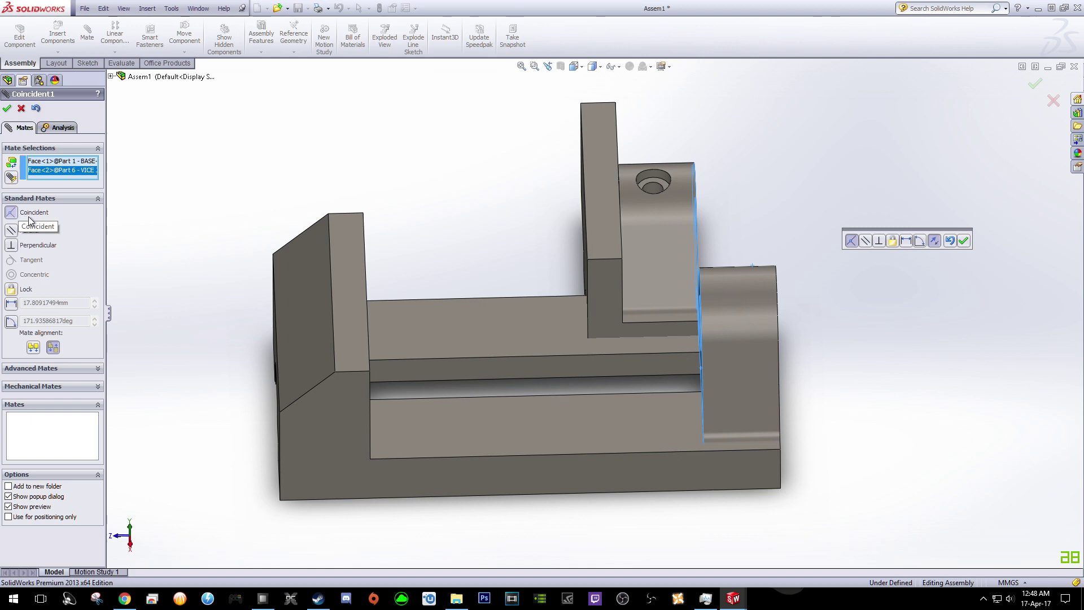
click(8, 109)
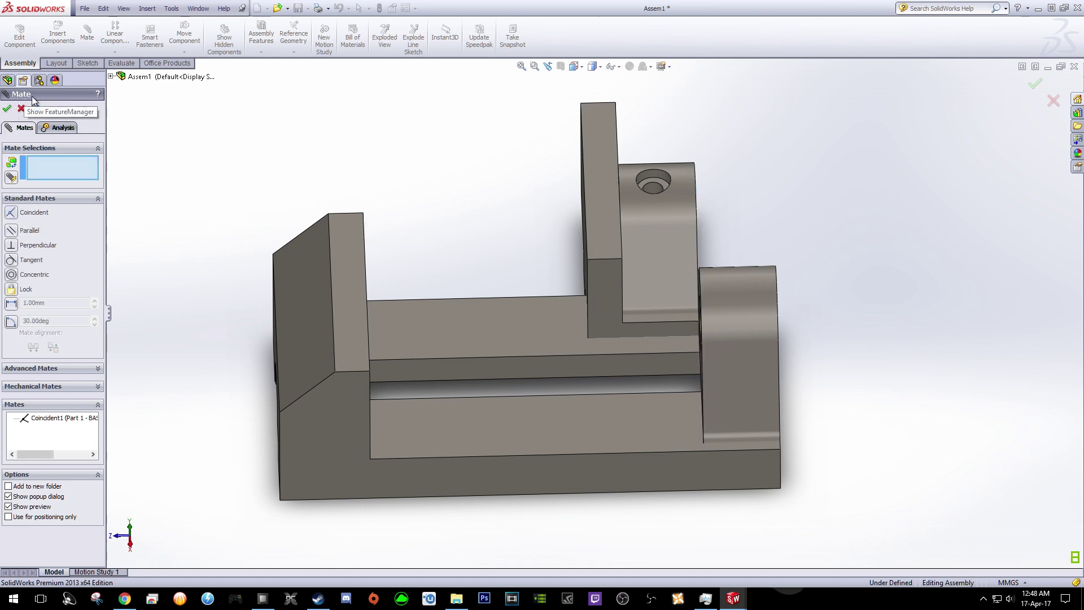
- Add a coincident mate between the side face of the vice jaw and the side face of the base, and finish mating
click(609, 298)
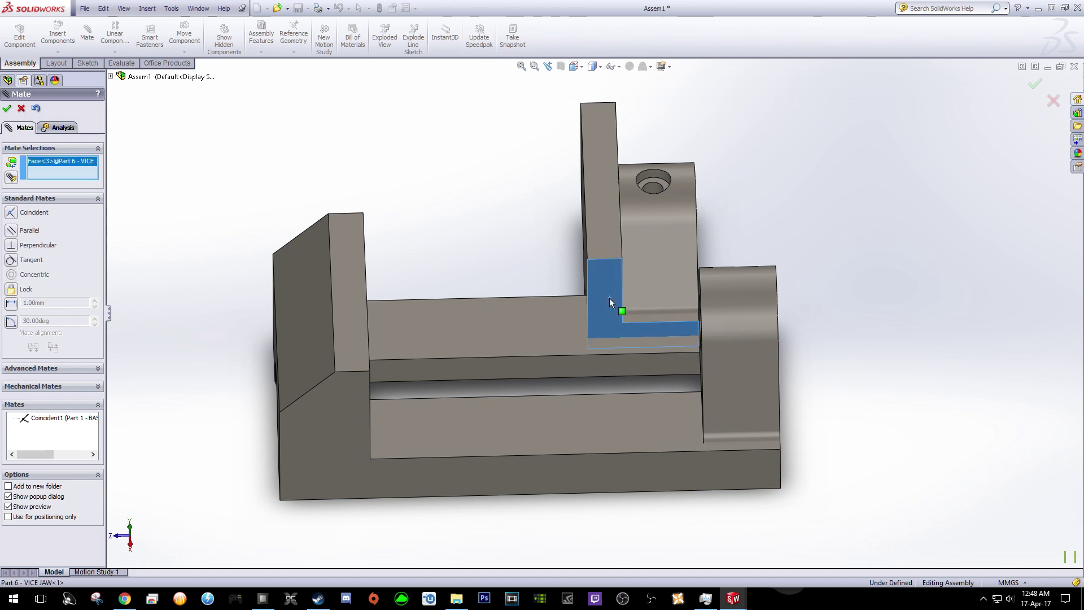
click(617, 469)
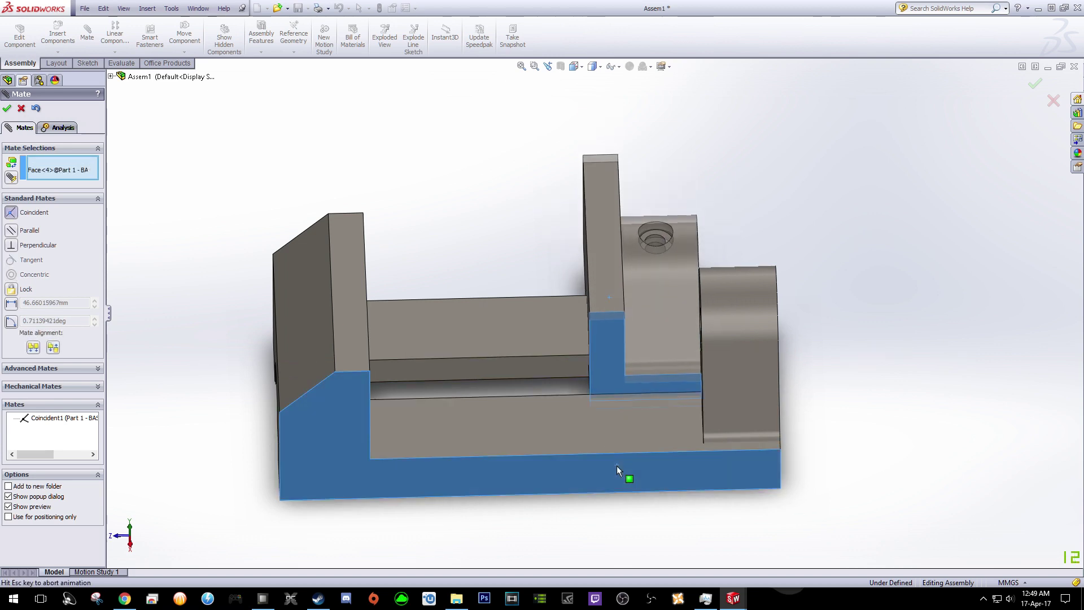
click(7, 108)
middle_drag(483, 188, 317, 254)
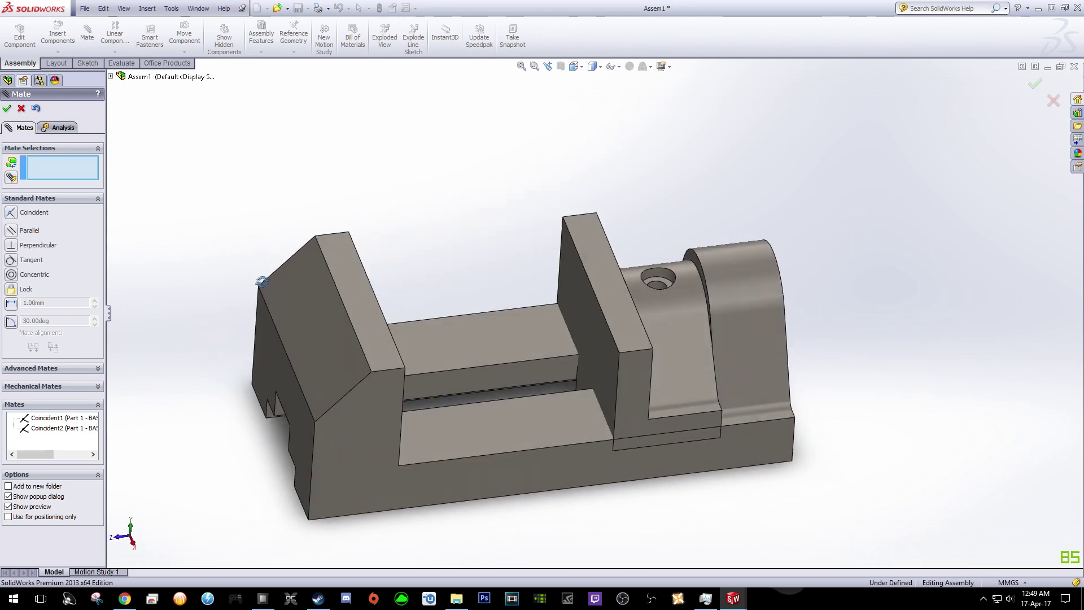
click(7, 109)
- Move the vice jaw up clear of the base to expose its underside
drag(622, 396, 627, 240)
middle_drag(834, 304, 831, 157)
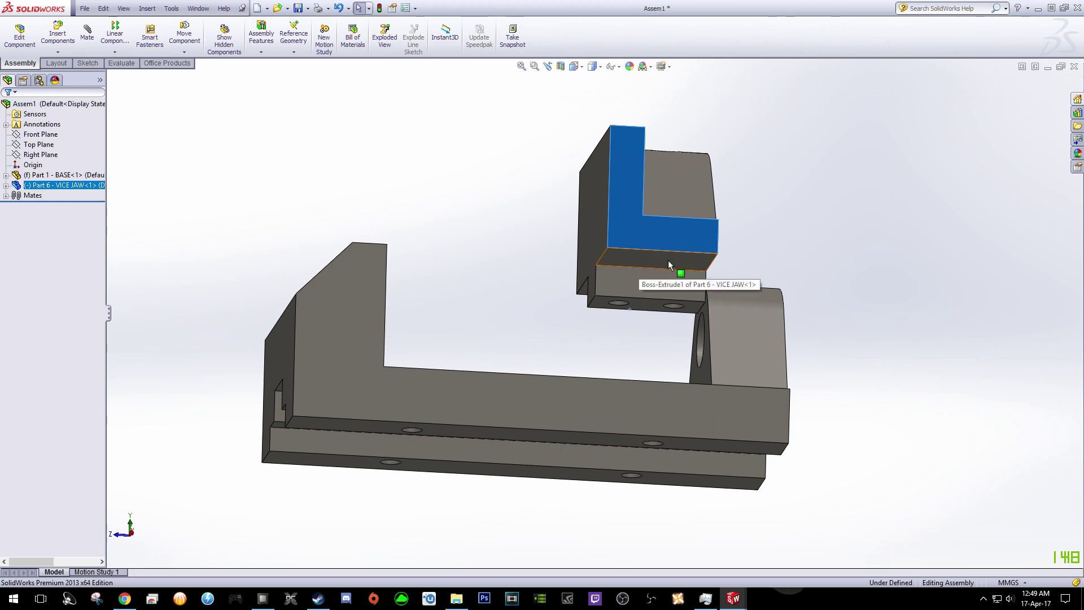
key(ctrl+4)
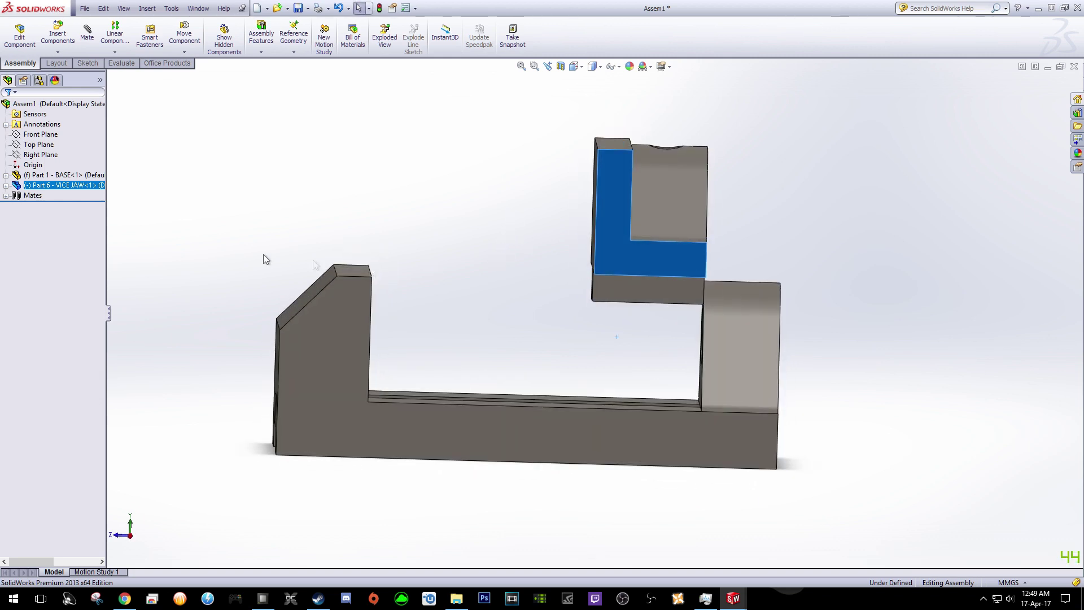
- Add a coincident mate between the vice jaw's lower overhanging face and the top face of the base's rail, and finish mating
click(87, 32)
middle_drag(437, 270, 536, 217)
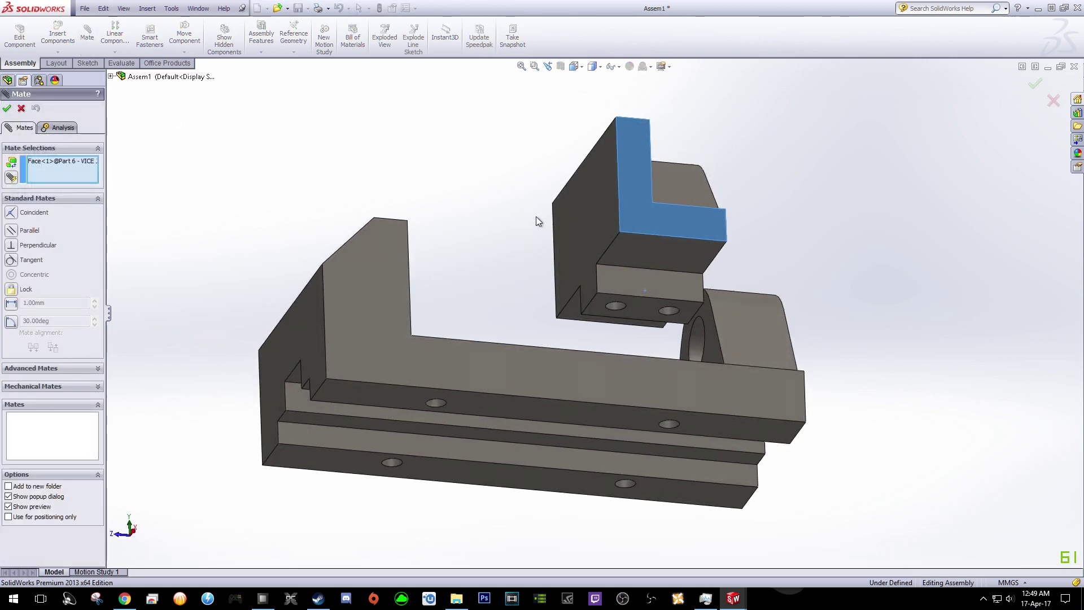
click(636, 202)
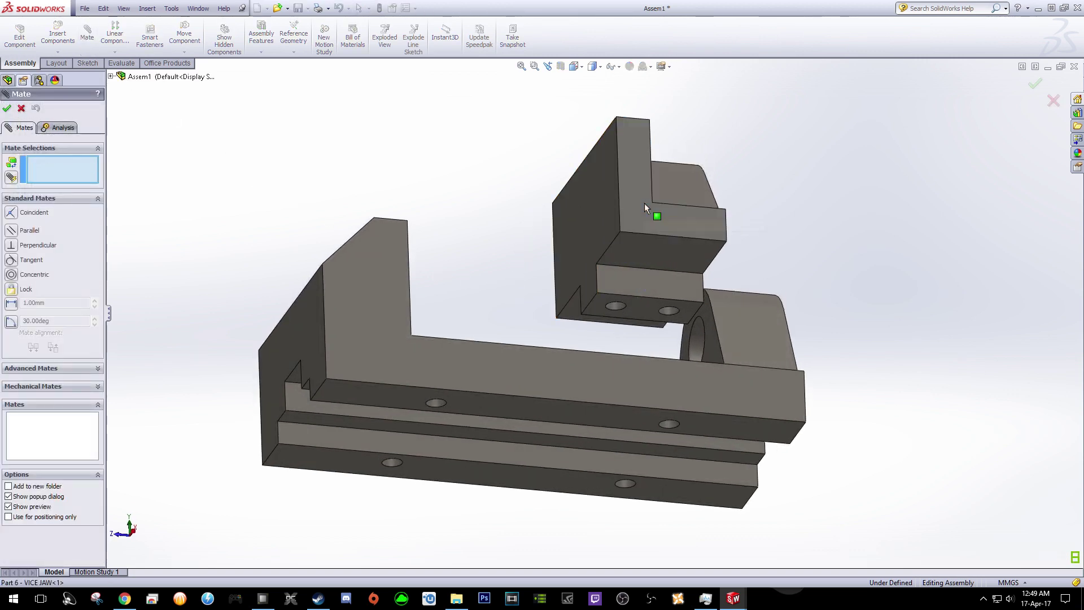
click(658, 256)
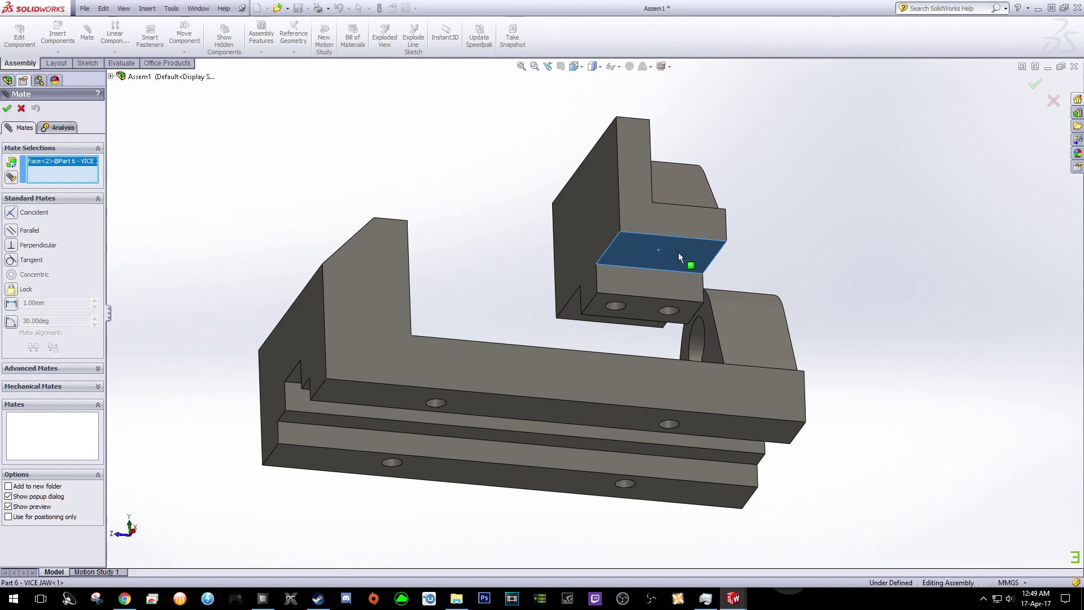
middle_drag(811, 214, 821, 347)
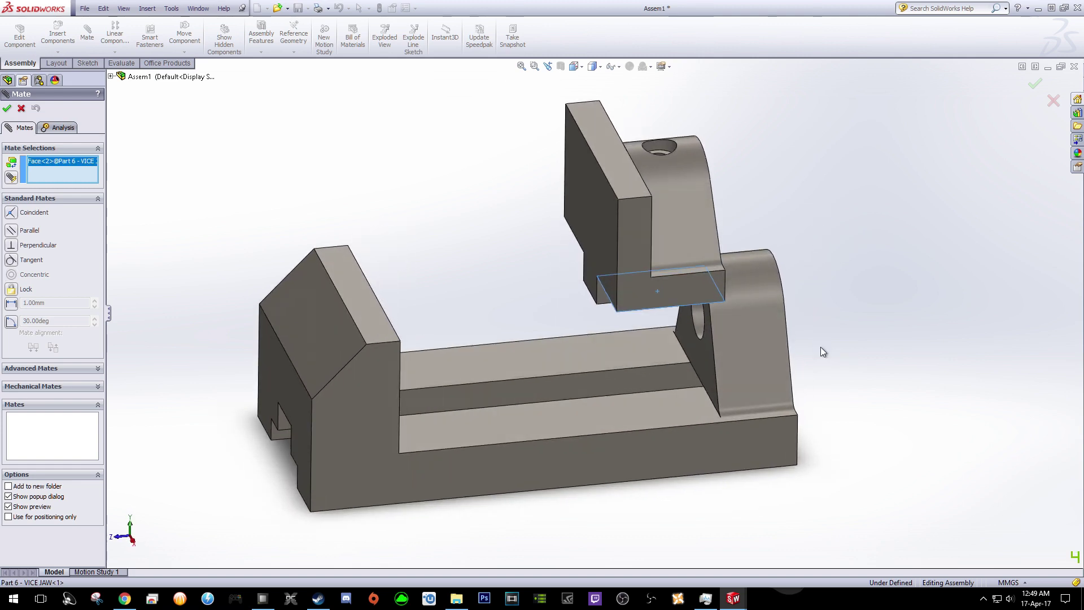
click(636, 405)
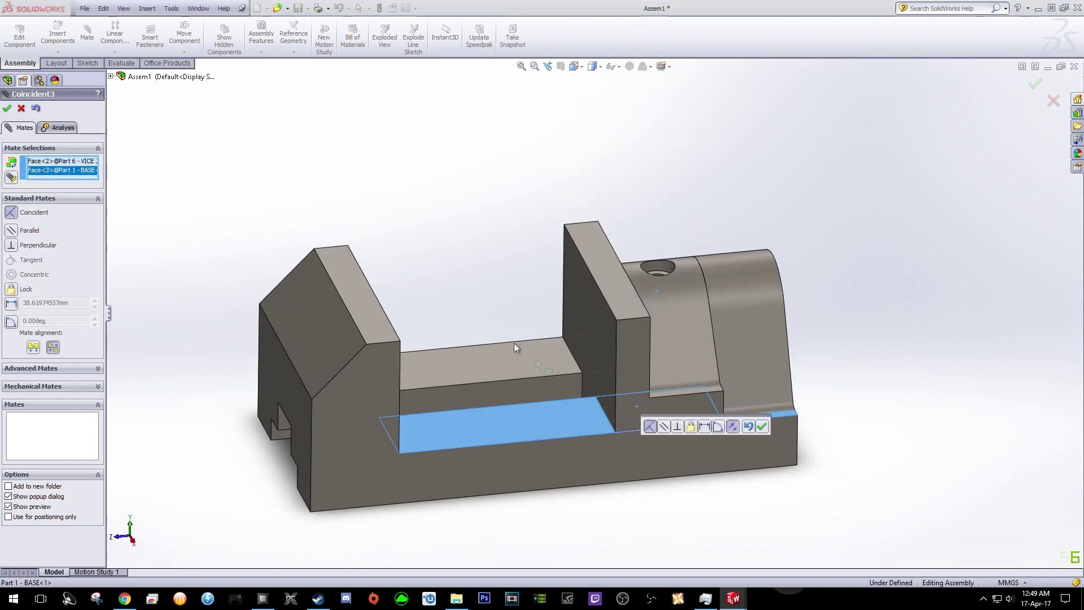
click(762, 427)
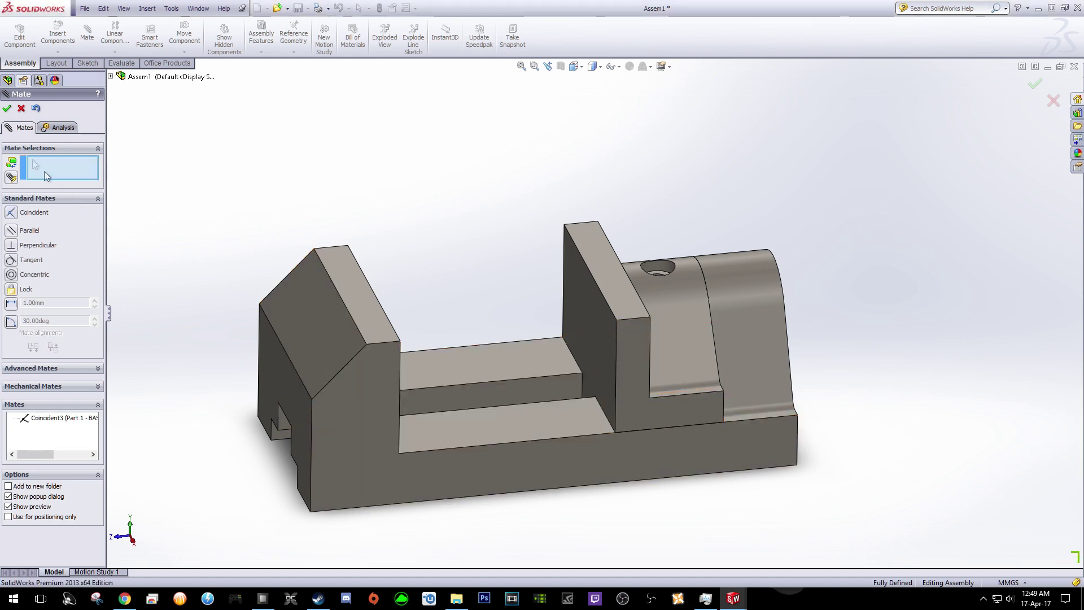
click(7, 108)
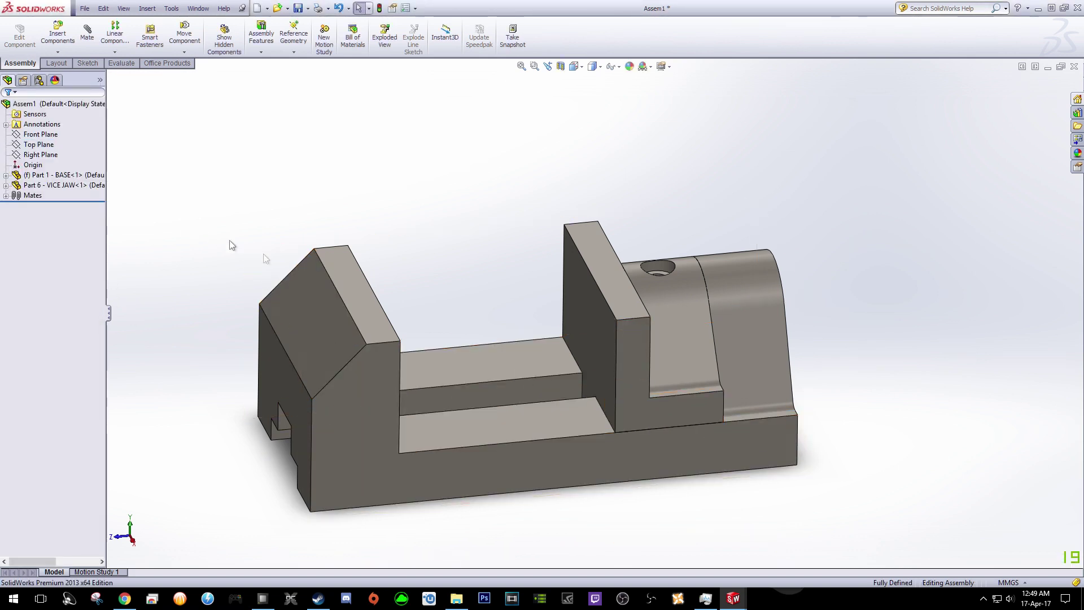
click(631, 387)
click(656, 362)
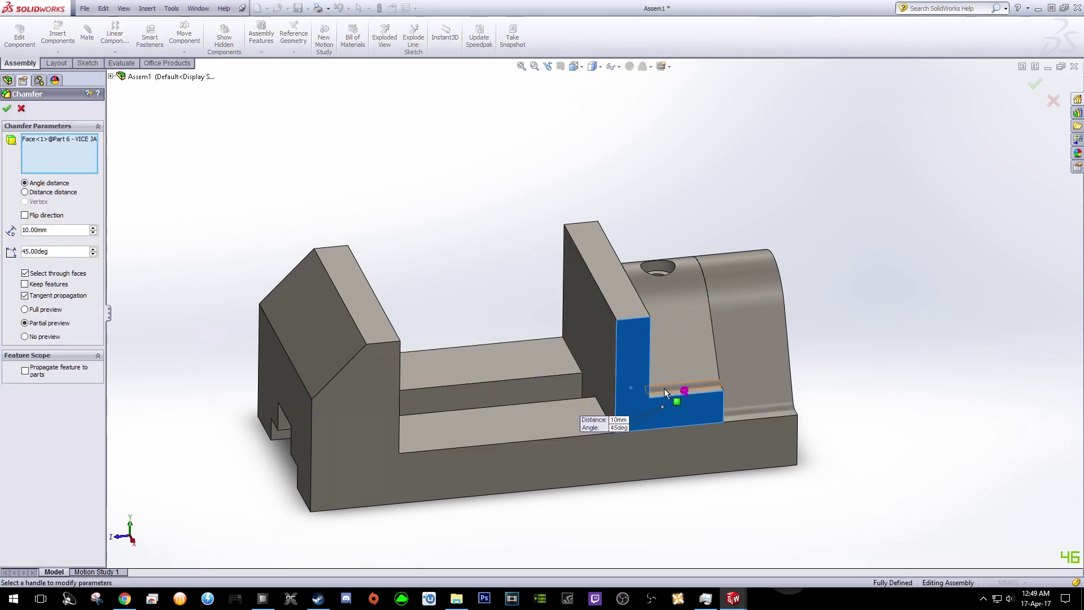
click(21, 108)
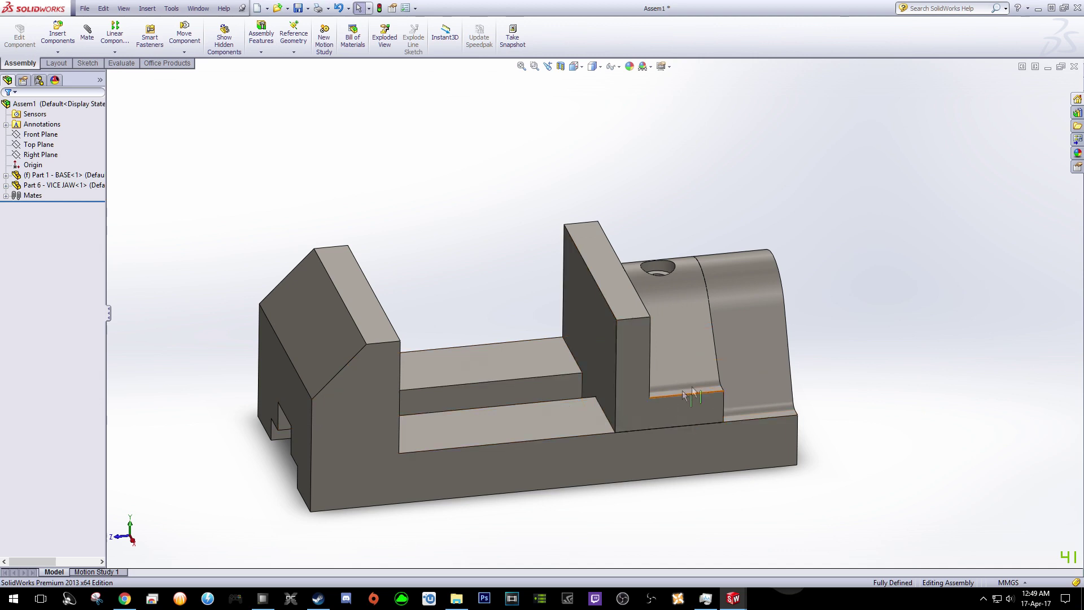
click(683, 353)
key(Escape)
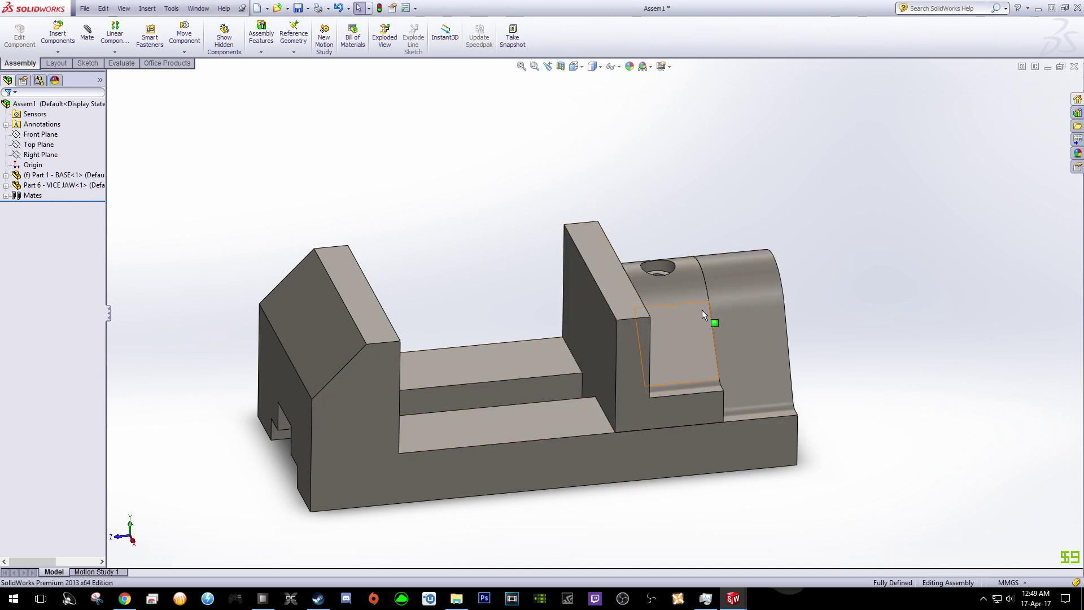
- Delete the Coincident1 mate that holds the vice jaw's rear face against the base's screw support
middle_drag(849, 257, 822, 281)
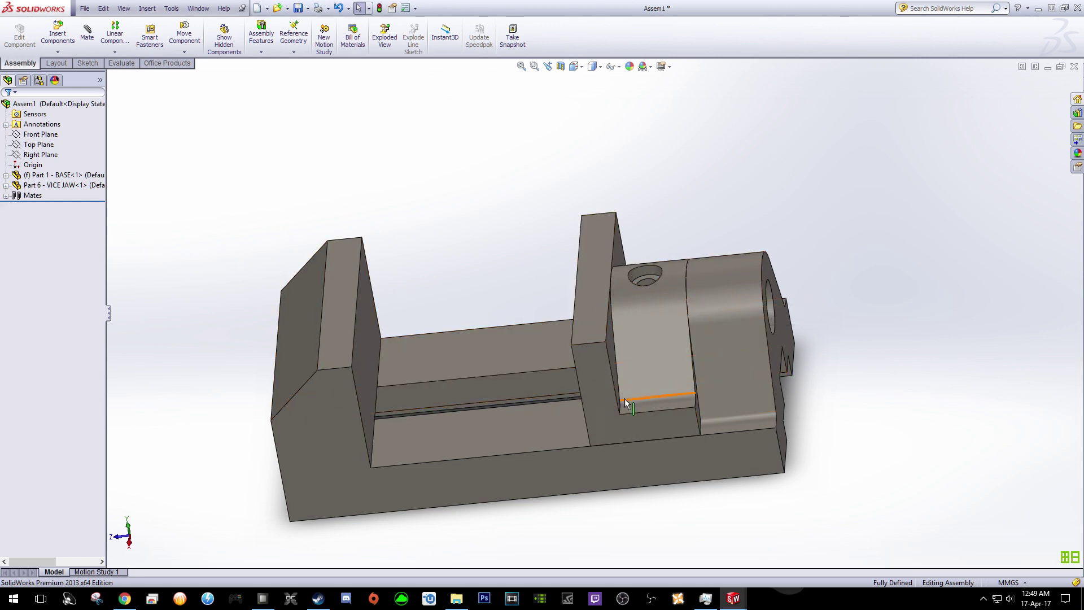
click(6, 196)
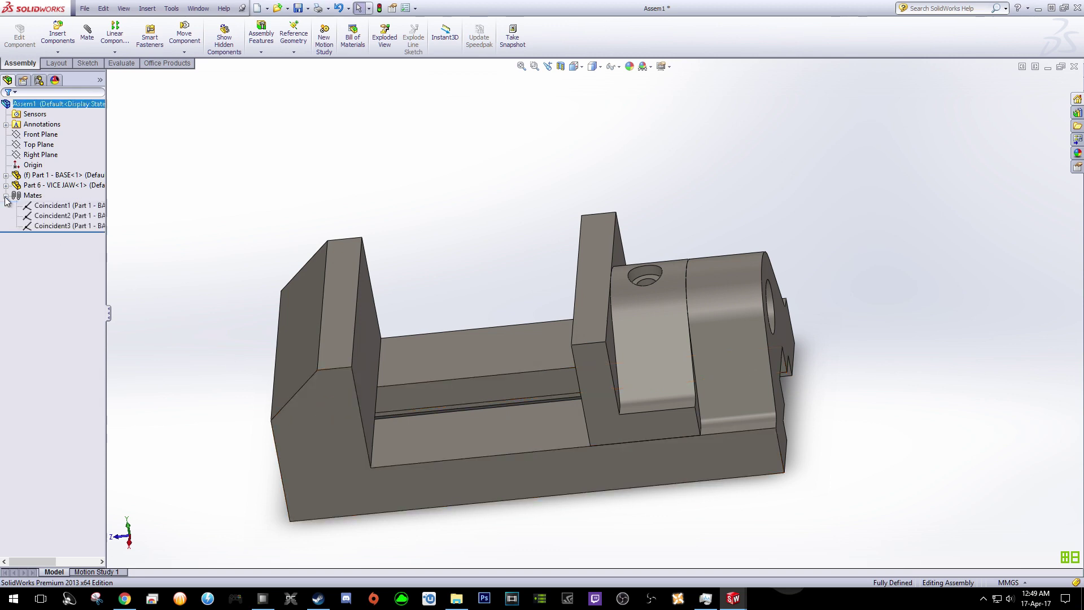
click(52, 207)
right_click(52, 207)
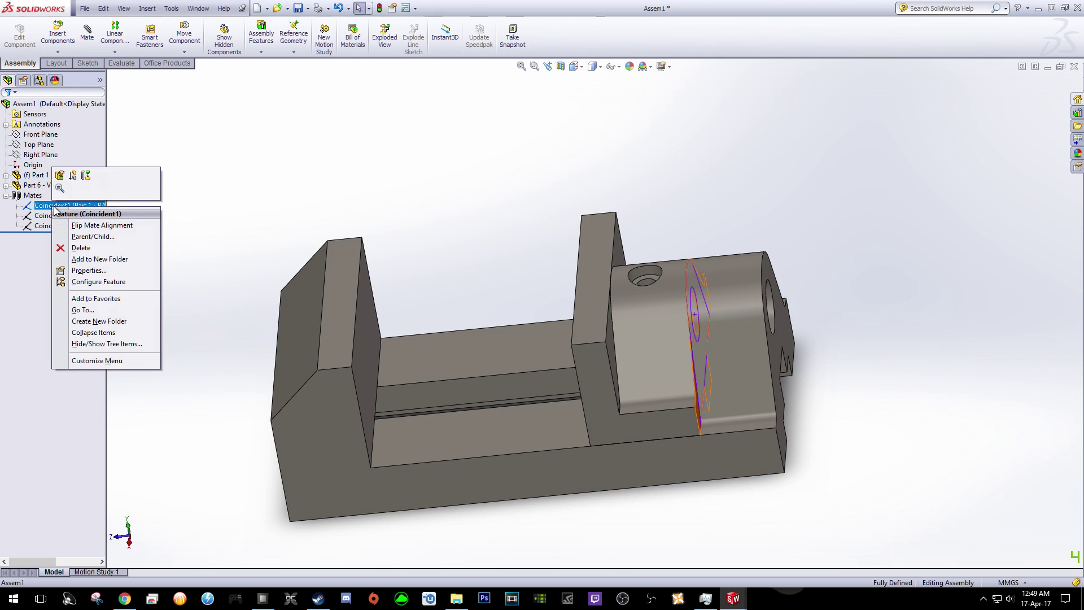
click(81, 248)
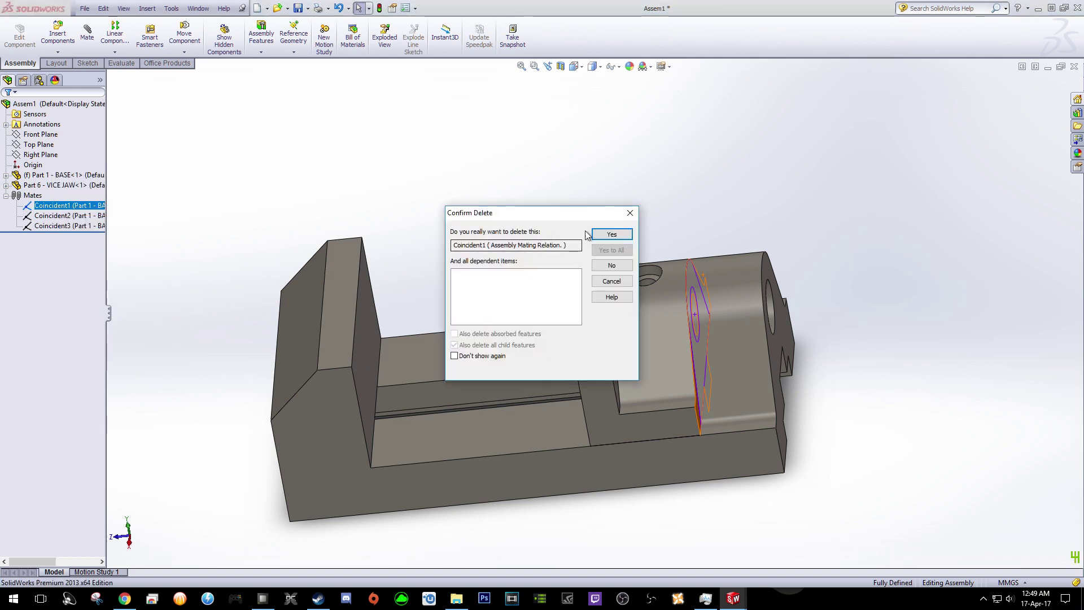
click(612, 234)
- Slide the vice jaw along the base rail away from the screw support, and clear the selection
drag(648, 432, 499, 449)
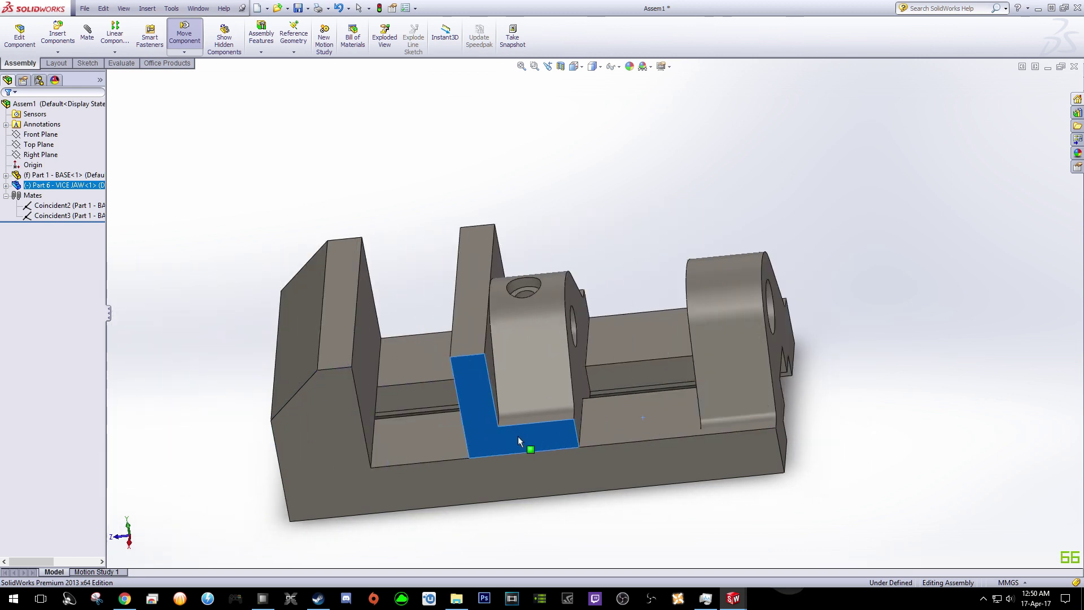
key(Escape)
middle_drag(636, 225, 612, 237)
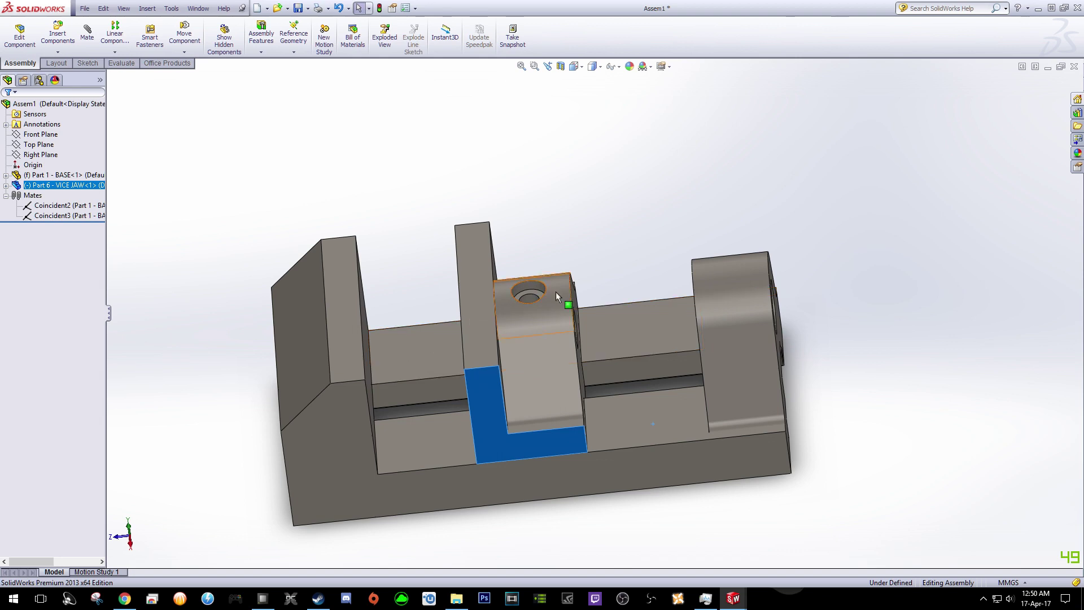
mouse_move(534, 440)
mouse_down()
mouse_move(655, 428)
mouse_move(508, 438)
mouse_move(537, 429)
mouse_up()
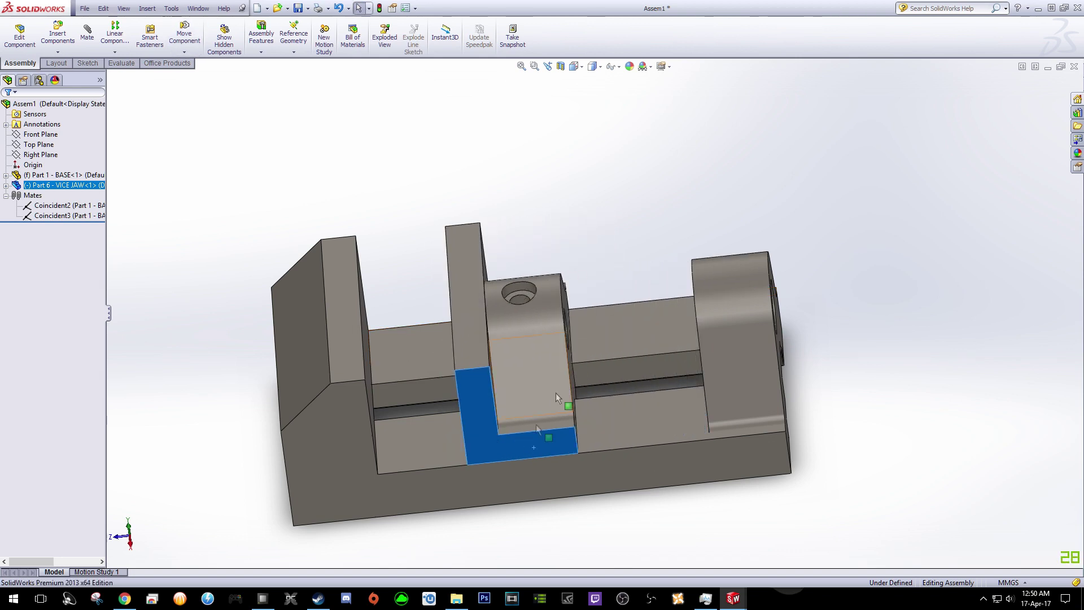
click(503, 190)
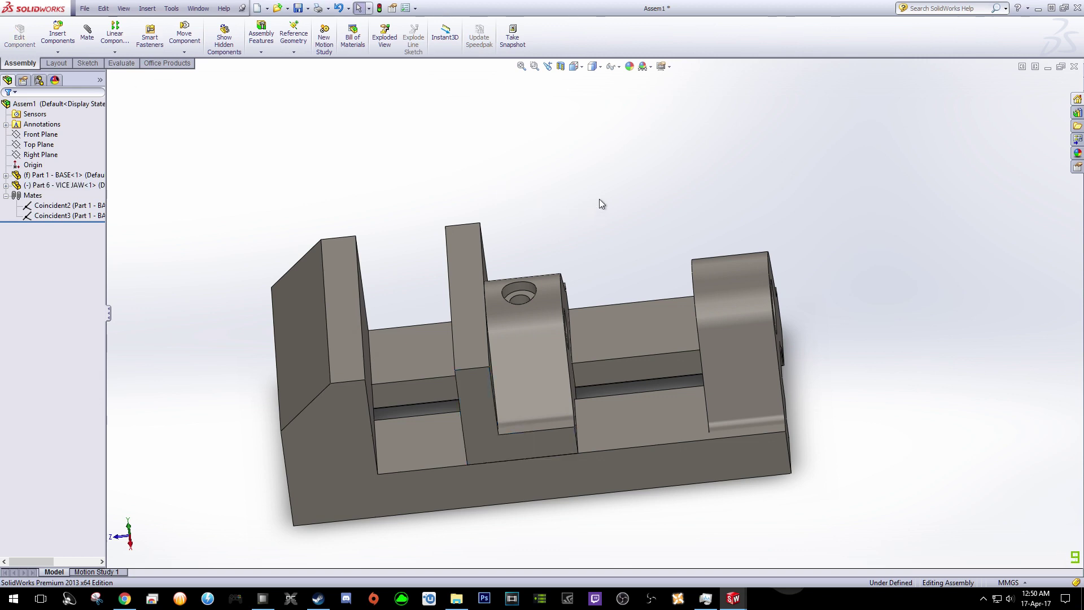
- Add a limit distance mate between the screw support's inner face and the vice jaw's rear face, entering a new maximum with a 0 mm minimum
middle_drag(600, 208, 627, 206)
click(86, 39)
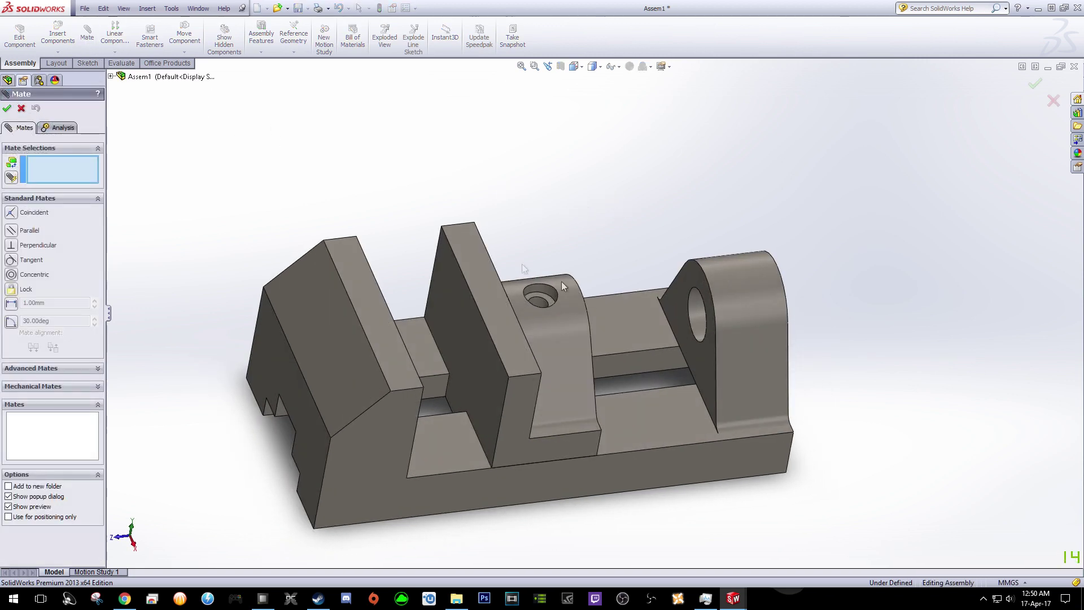
click(696, 362)
mouse_move(802, 309)
middle_down()
mouse_move(859, 254)
mouse_move(795, 305)
middle_up()
click(568, 381)
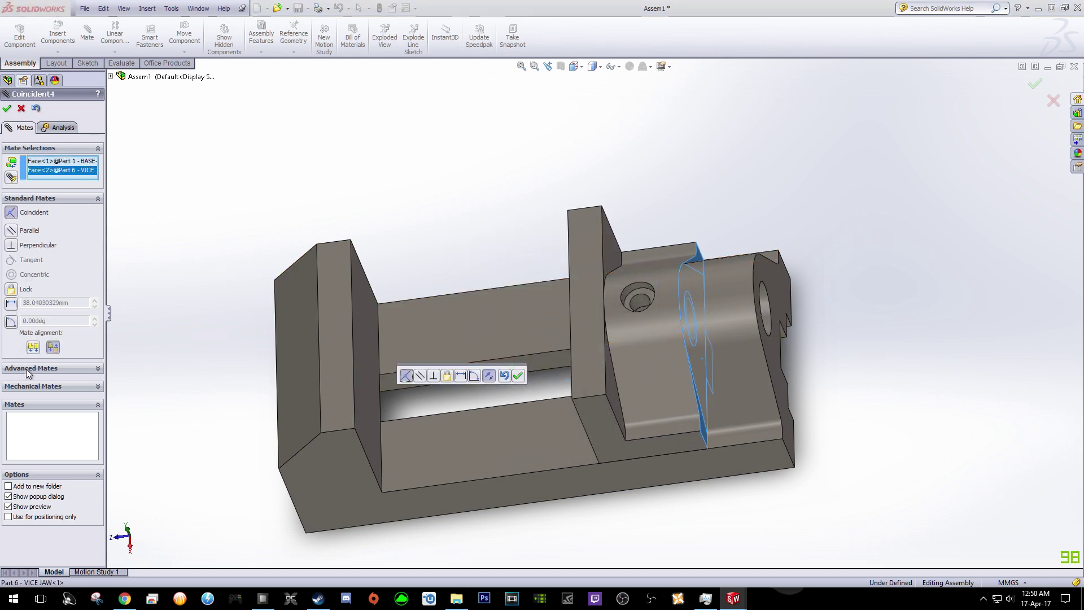
click(42, 368)
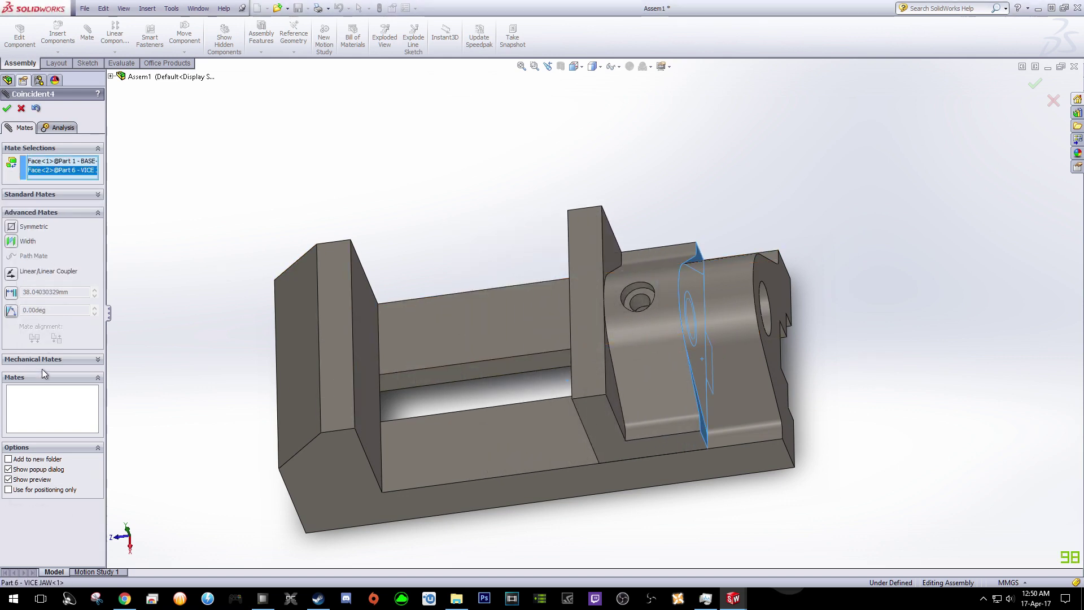
click(11, 292)
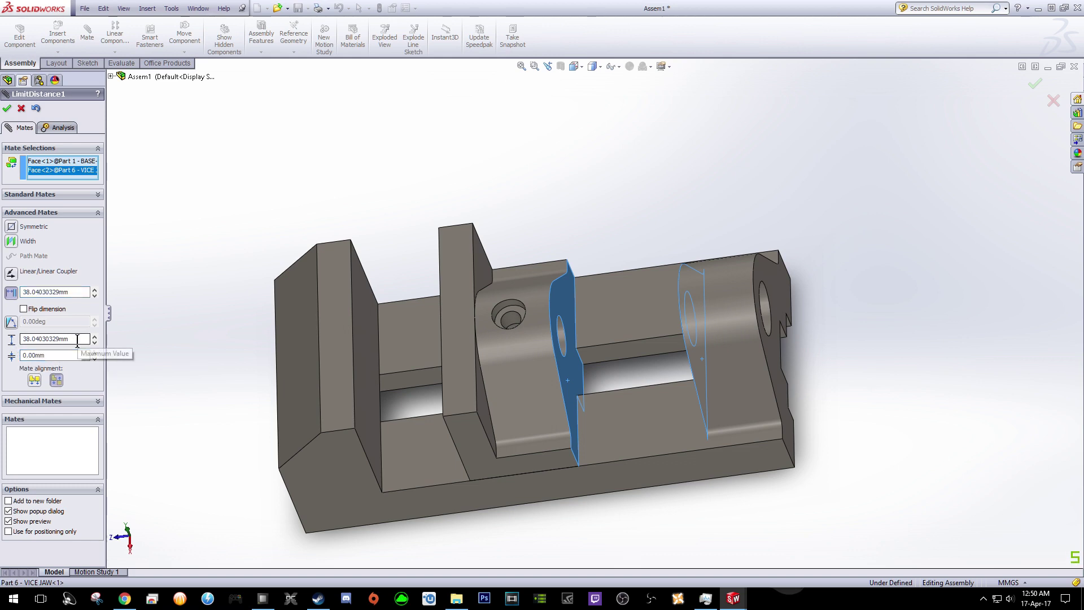
click(71, 340)
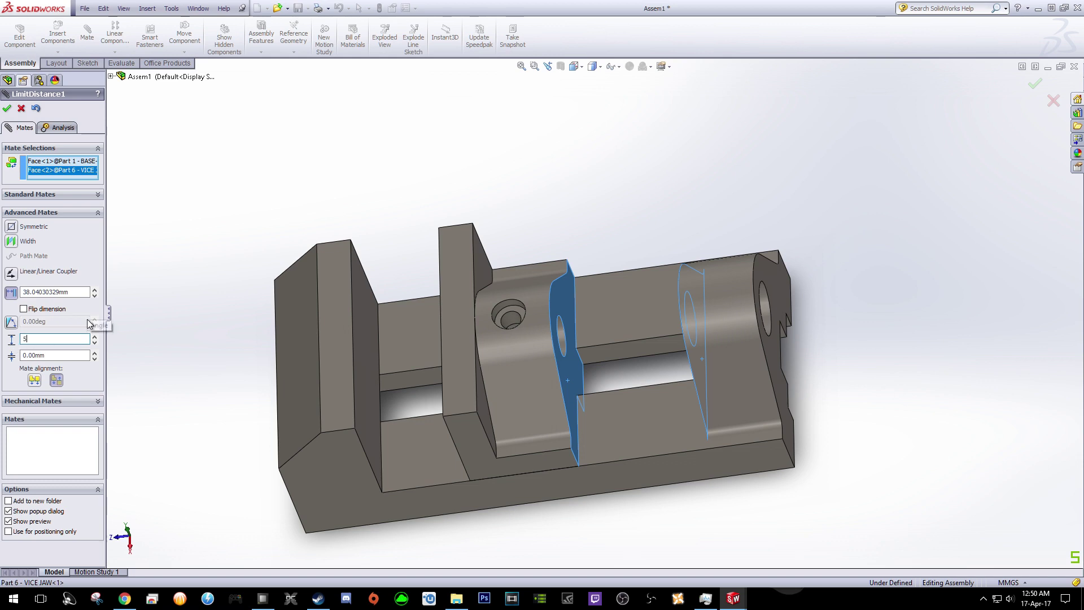
click(6, 109)
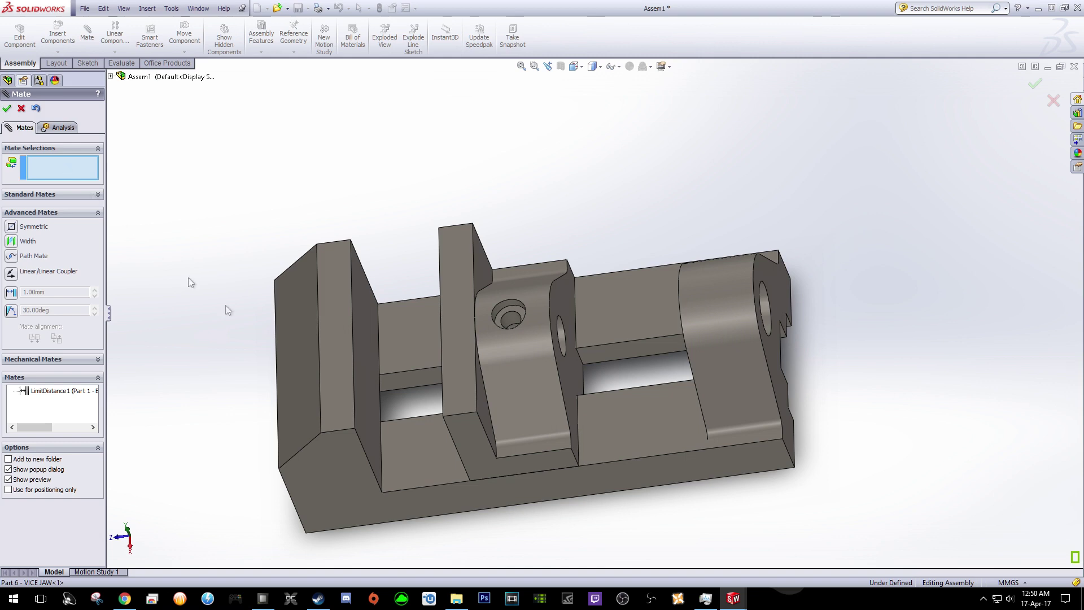
- Slide the vice jaw toward the base's fixed jaw to test its travel limit, and finish mating
drag(545, 412, 494, 437)
middle_drag(561, 298, 594, 161)
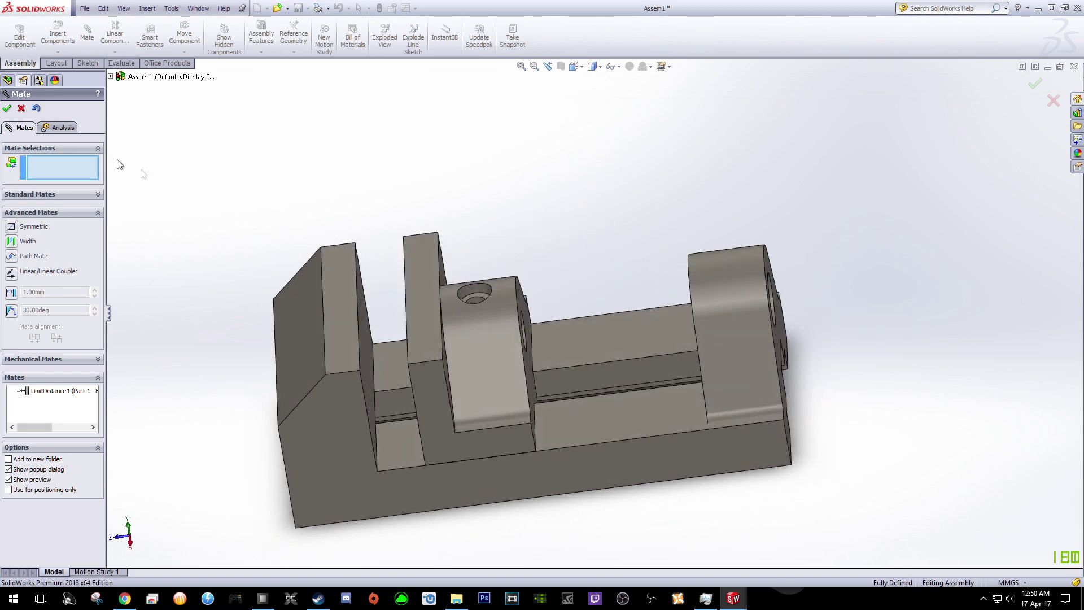
click(7, 109)
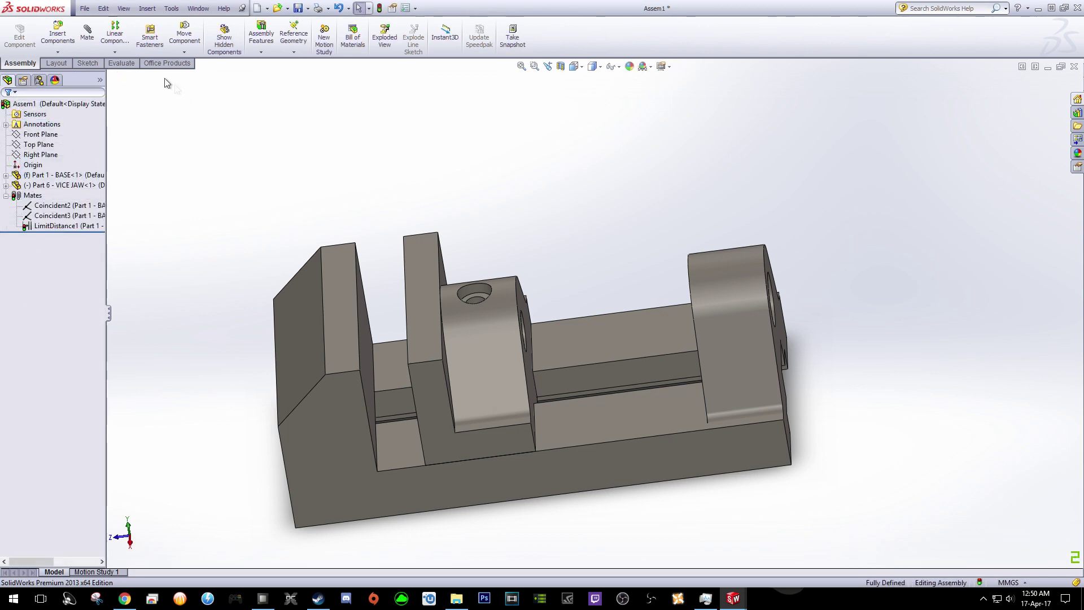
- Insert Part 2 - CLAMPING PLATE above the base, and slide the vice jaw back against the screw support
click(60, 40)
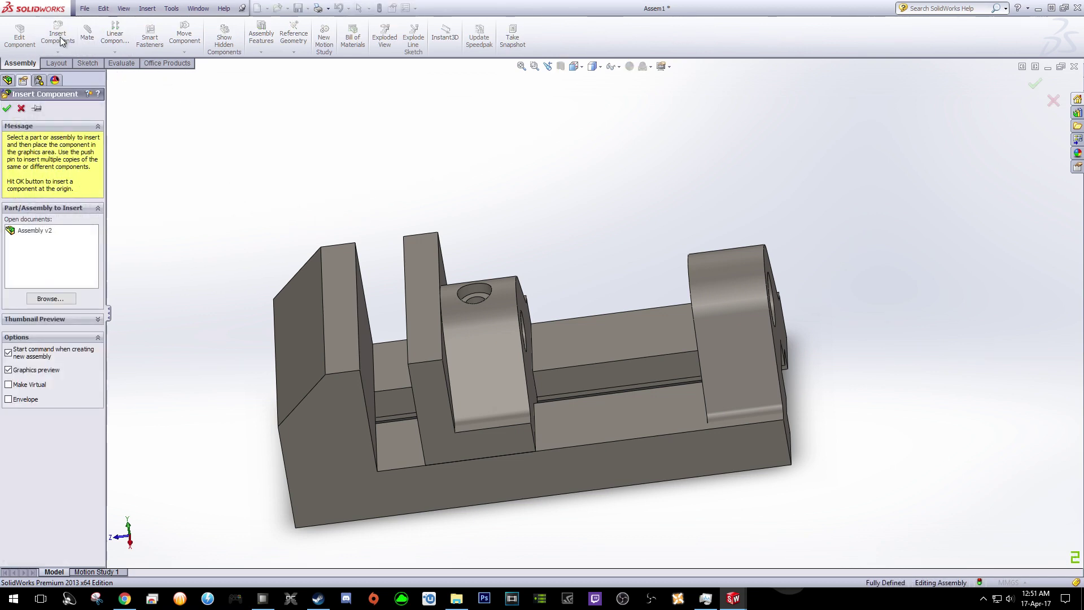
click(50, 302)
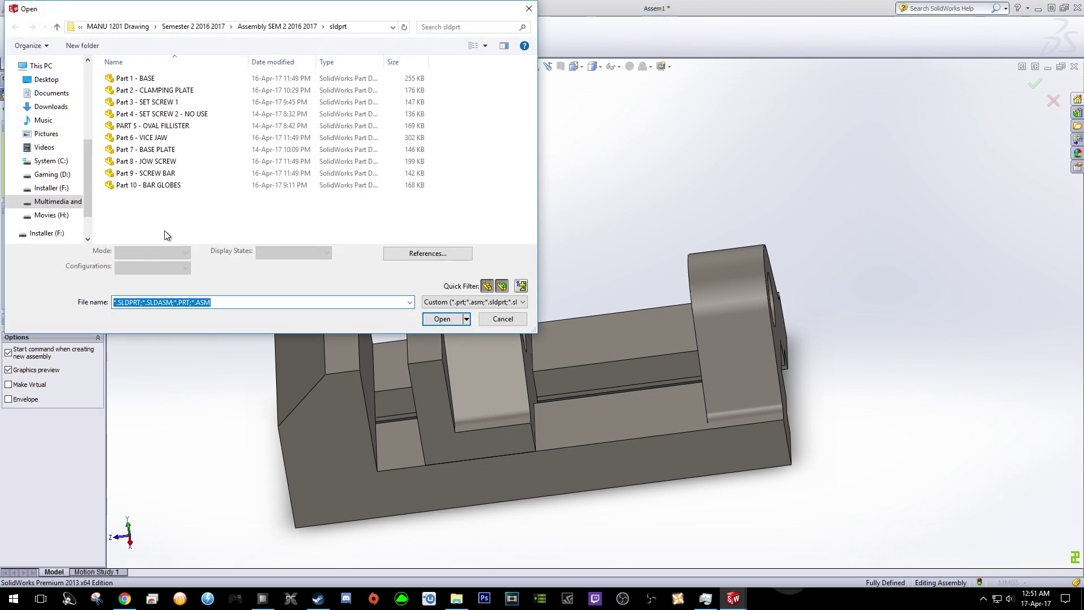
click(178, 93)
double_click(179, 92)
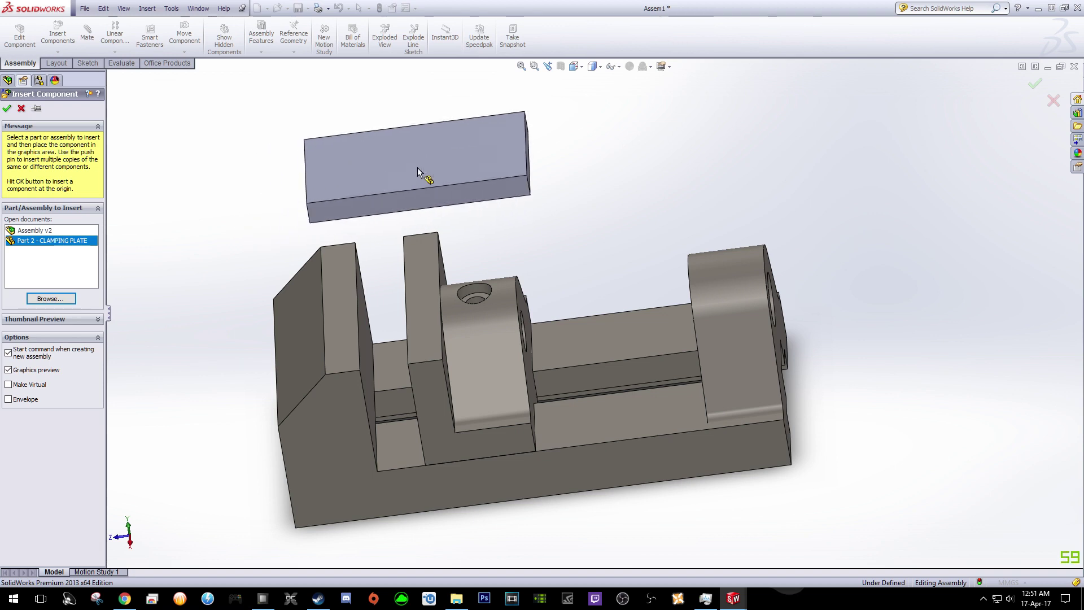
click(418, 167)
middle_drag(649, 176, 616, 214)
drag(477, 384, 643, 386)
click(486, 147)
click(384, 288)
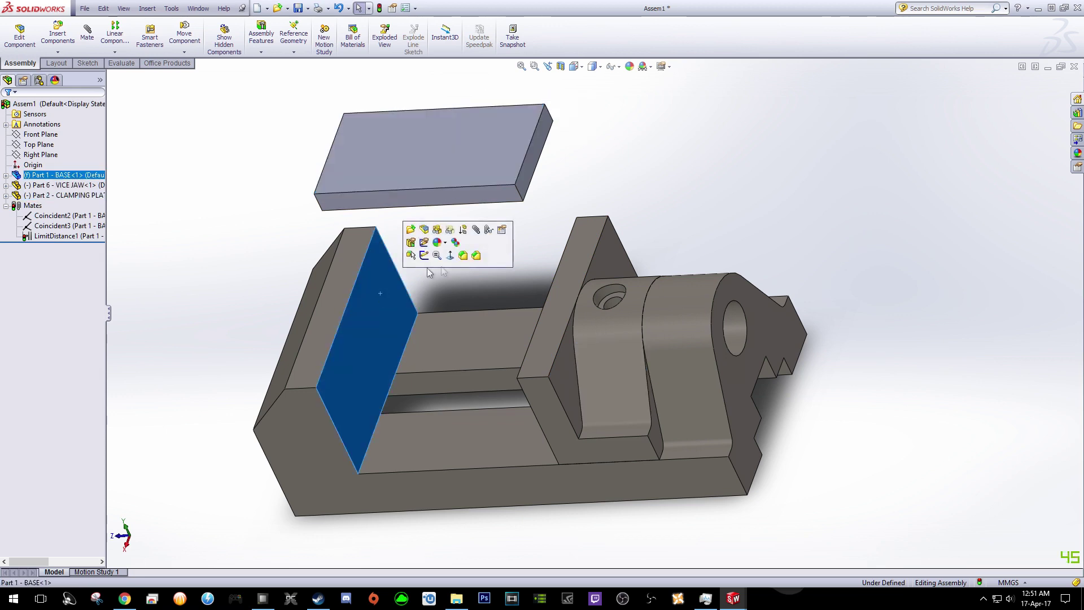
click(642, 188)
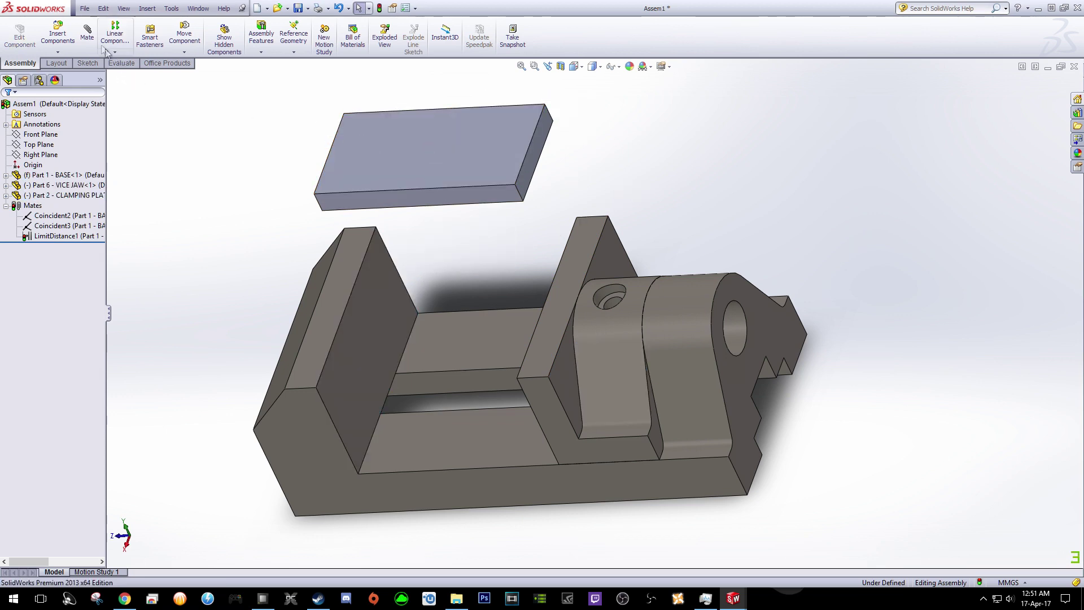
click(86, 31)
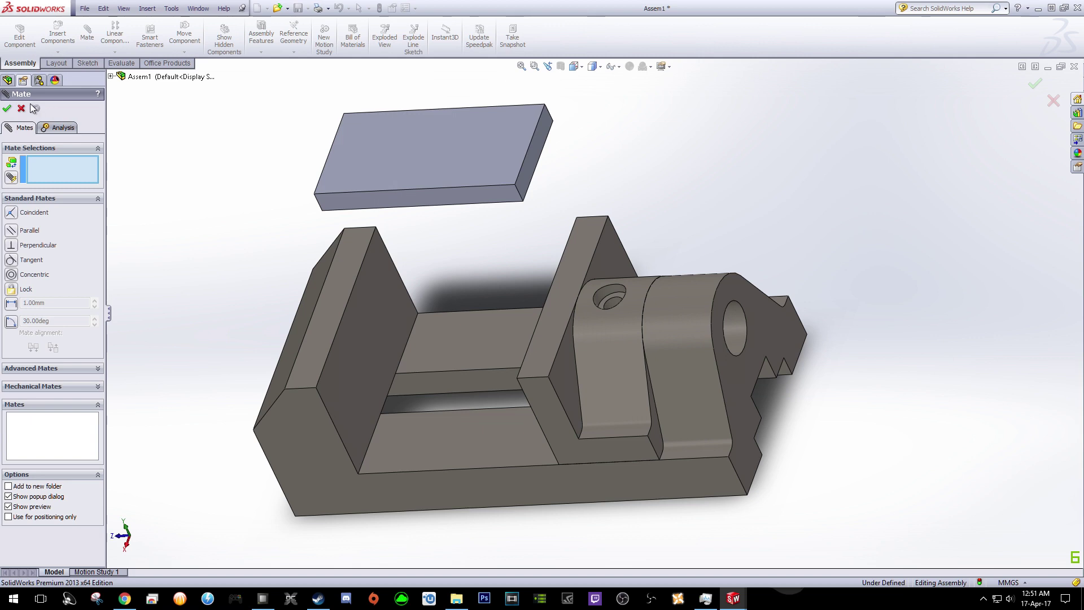
click(22, 108)
- Rotate the clamping plate freely above the base so its broad face turns toward the fixed jaw
click(184, 52)
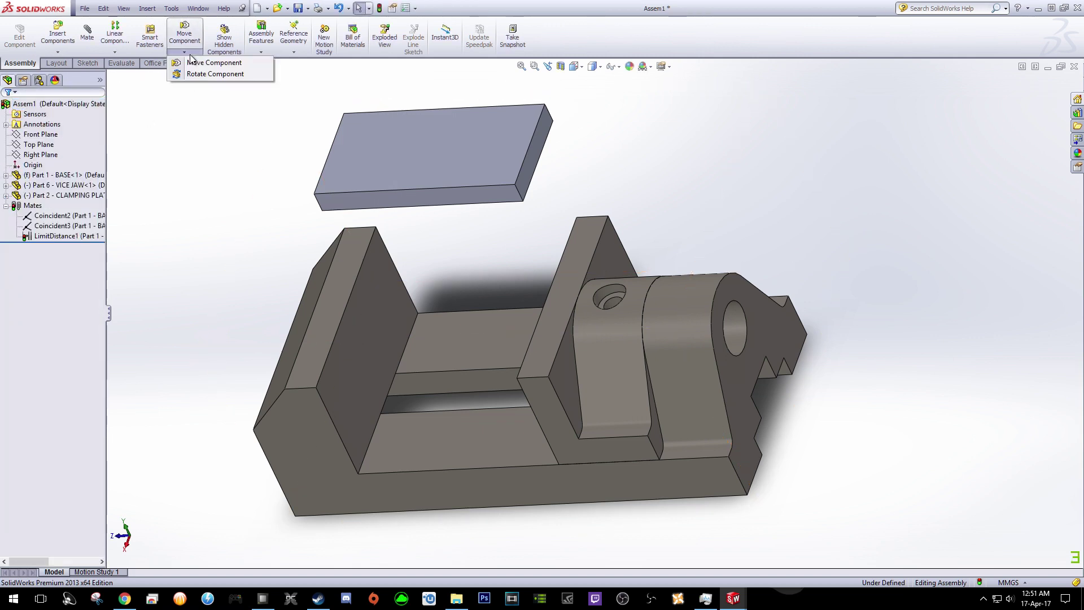
click(223, 72)
drag(403, 145, 482, 136)
middle_drag(370, 181, 384, 111)
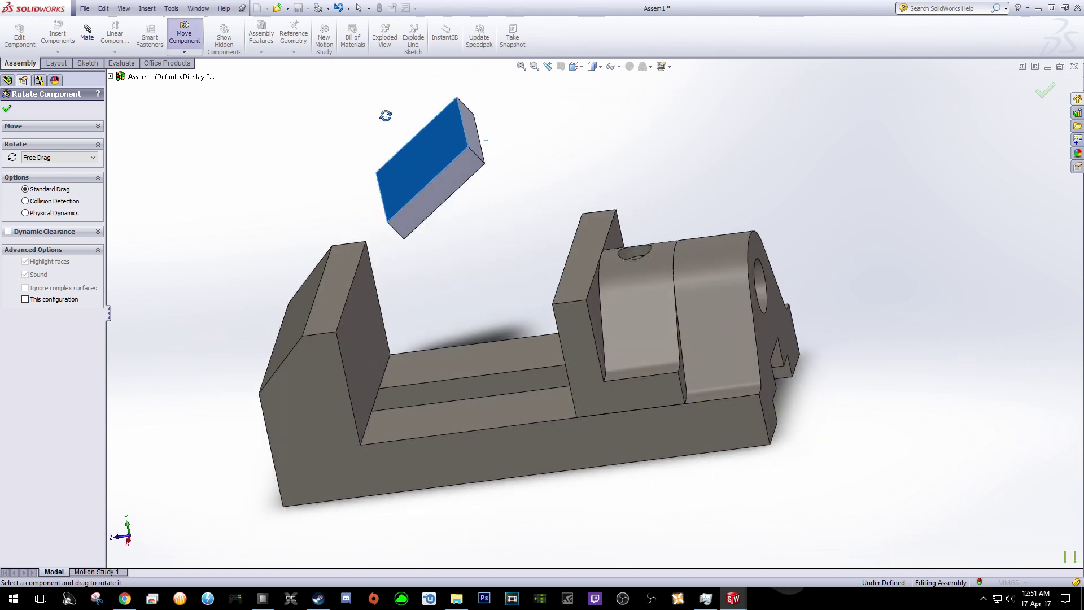
drag(525, 105, 486, 159)
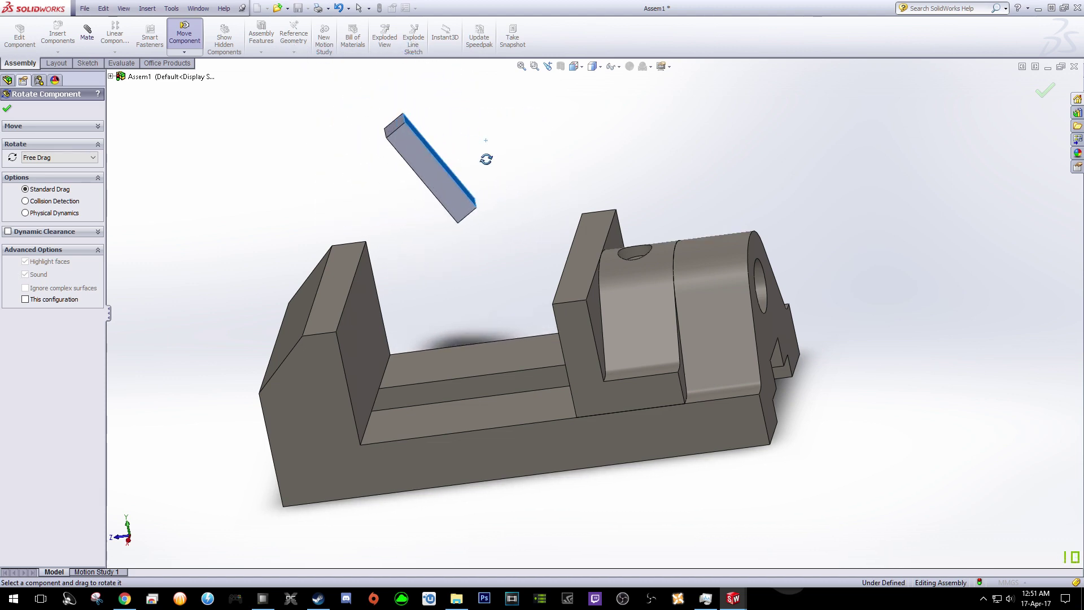
click(8, 110)
- Add a coincident mate between the clamping plate's broad face and the inner face of the base's fixed jaw
click(87, 33)
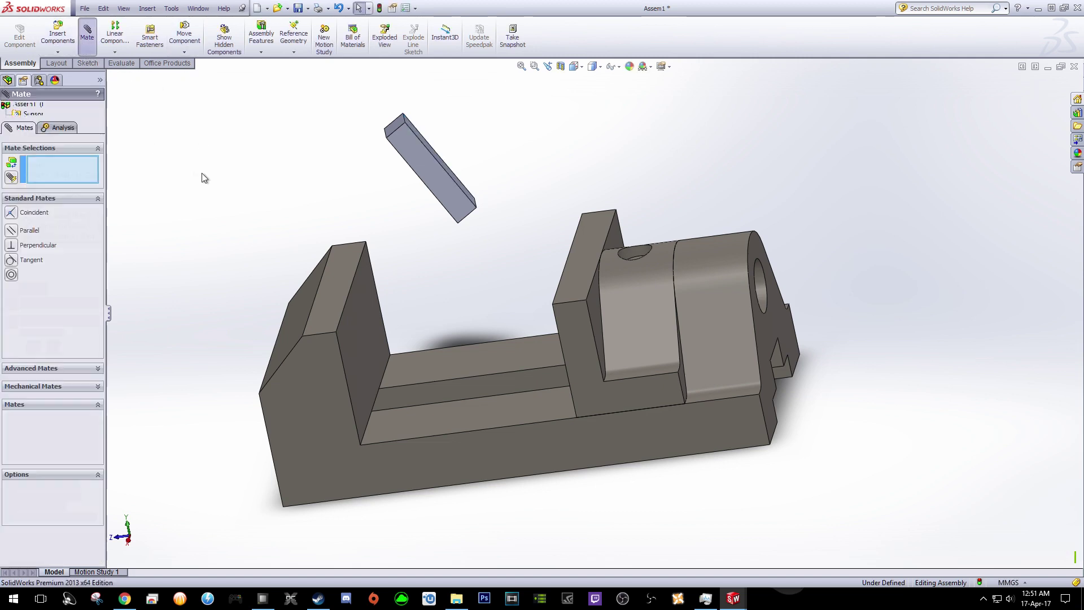
middle_drag(201, 175, 255, 144)
click(340, 204)
middle_drag(525, 169, 467, 225)
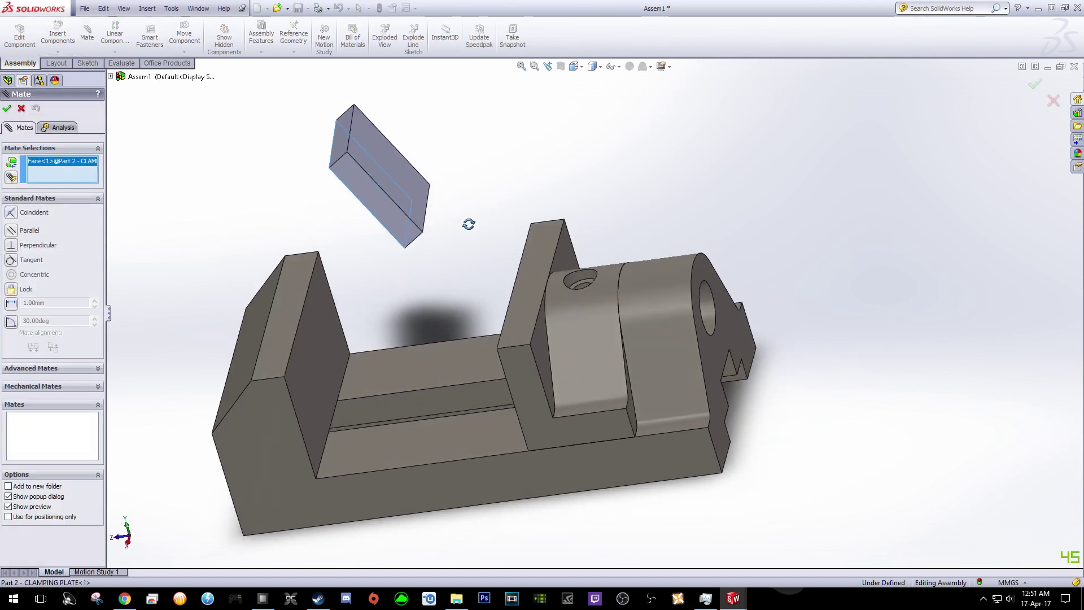
click(335, 341)
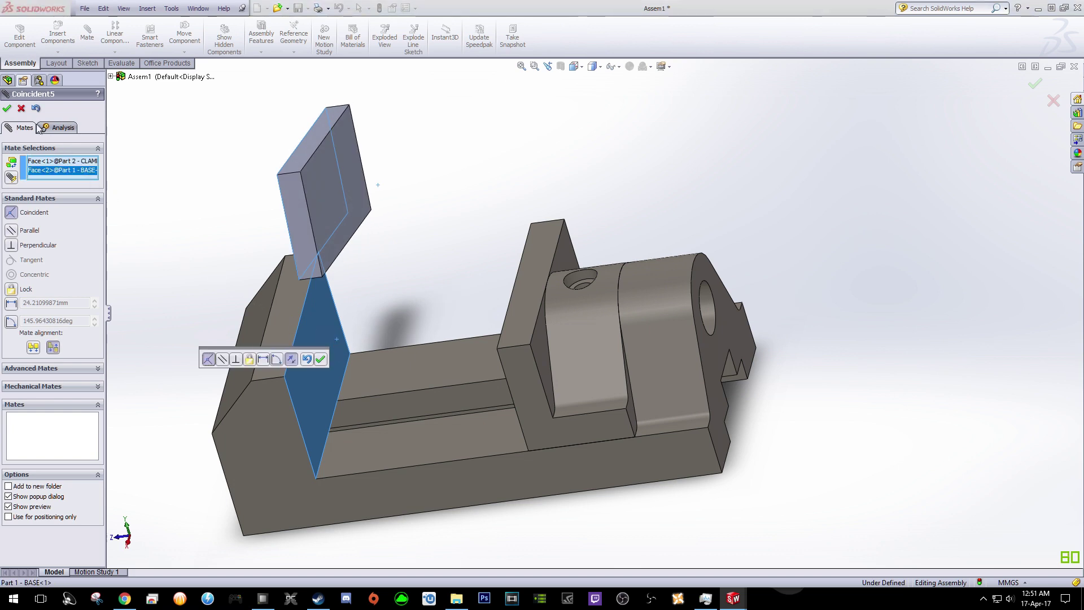
click(8, 110)
- Add a coincident mate between the clamping plate's top edge face and the top face of the fixed jaw
middle_drag(189, 174, 271, 178)
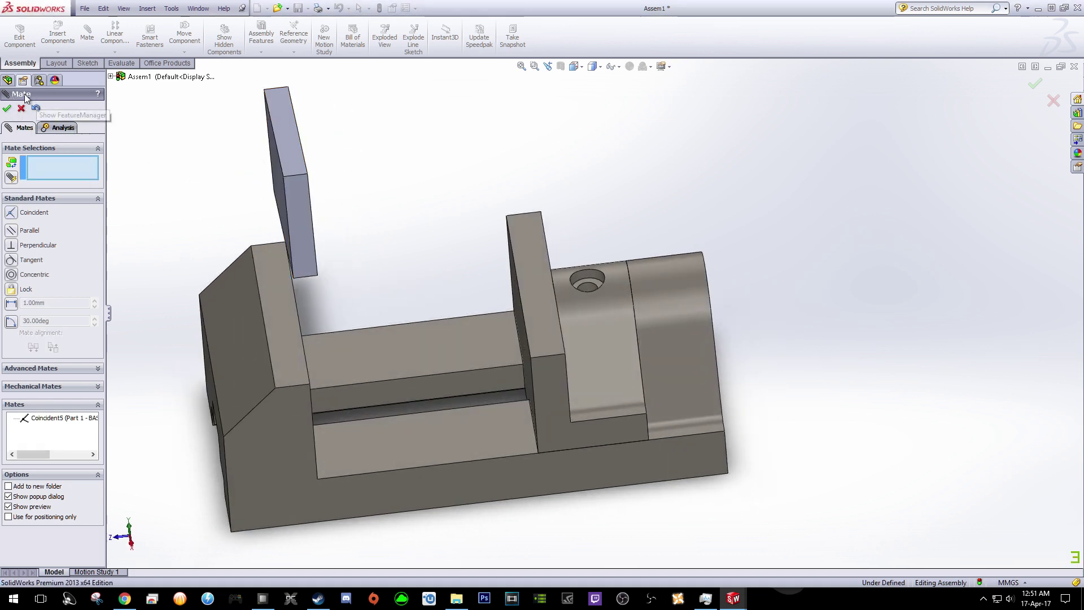
click(290, 151)
click(269, 284)
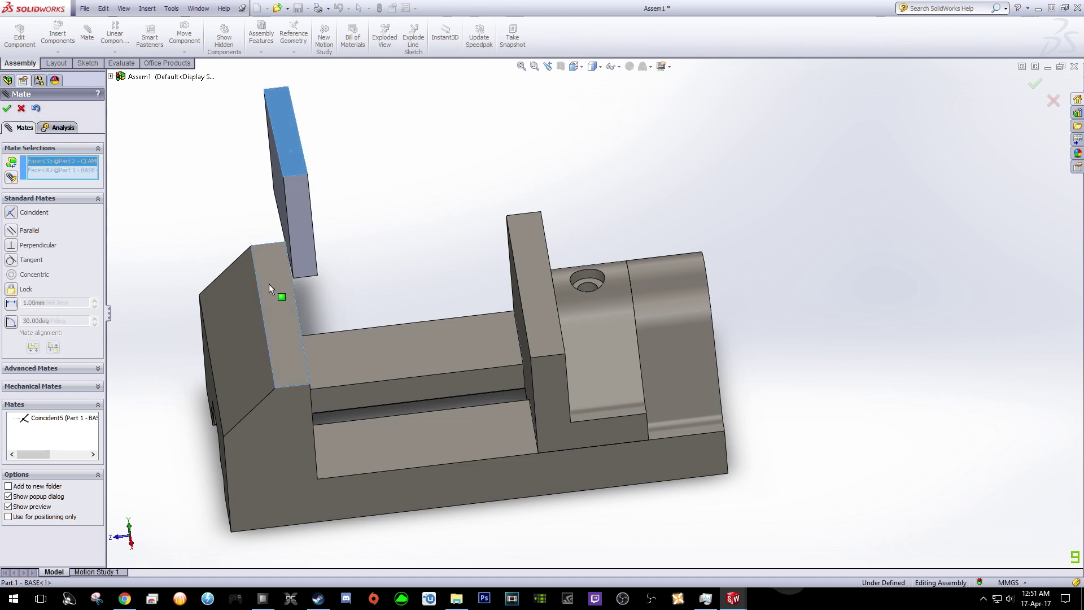
click(7, 109)
- Add a coincident mate between the clamping plate's end face and the base's side face, and finish mating
middle_drag(167, 162, 222, 219)
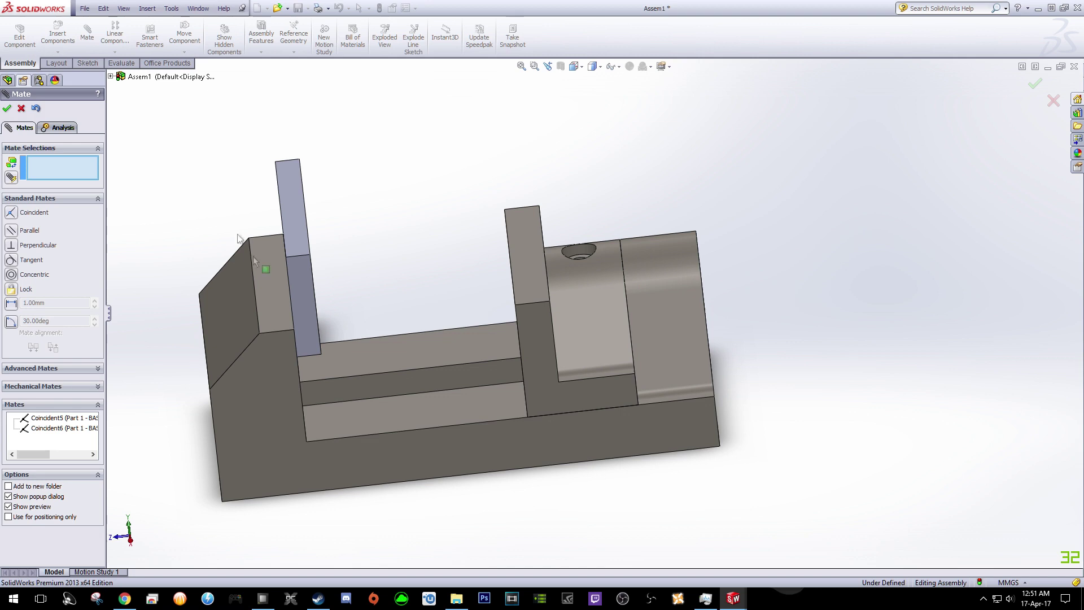
click(302, 299)
click(274, 388)
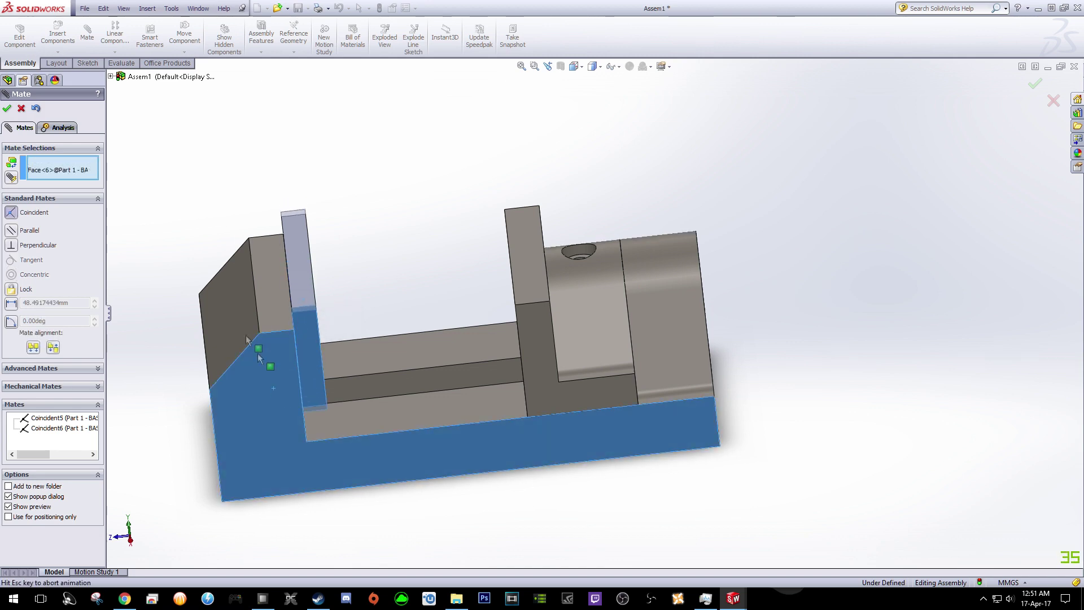
click(7, 108)
middle_drag(296, 252, 329, 292)
drag(328, 291, 324, 315)
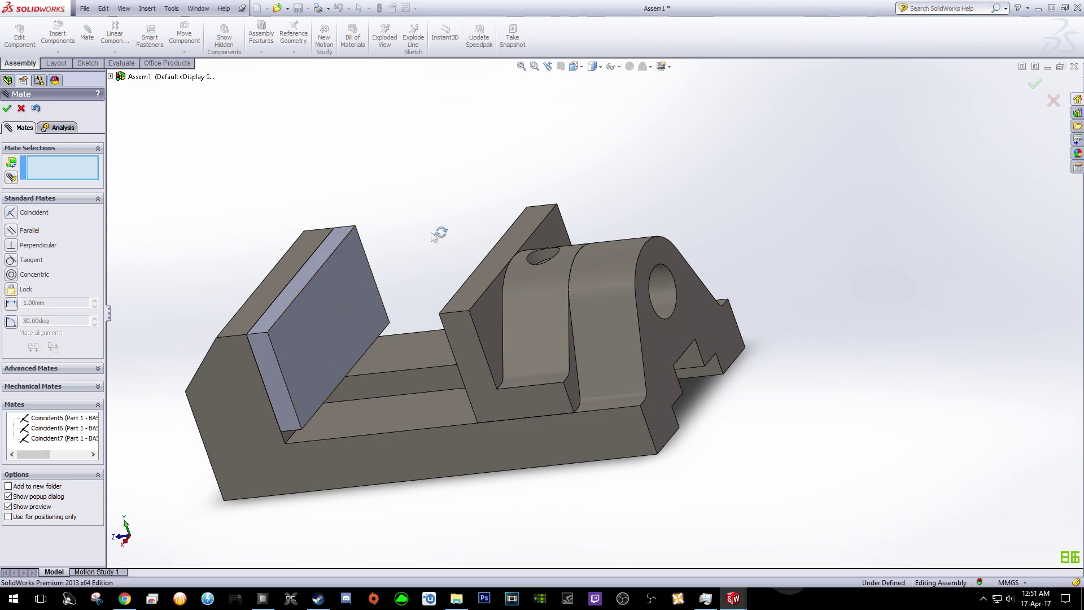
middle_drag(426, 235, 328, 293)
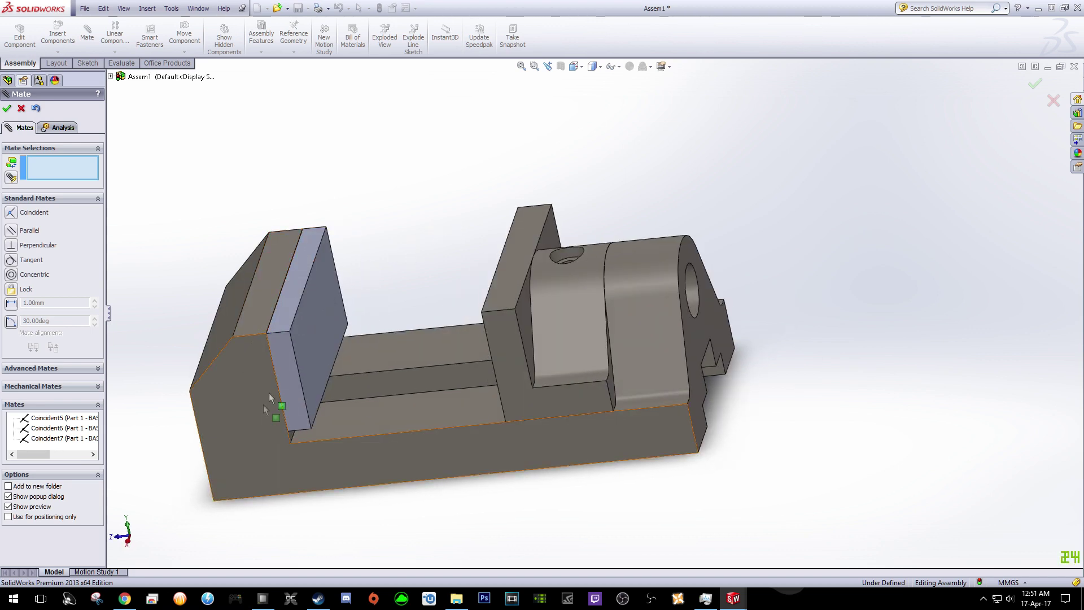
click(7, 108)
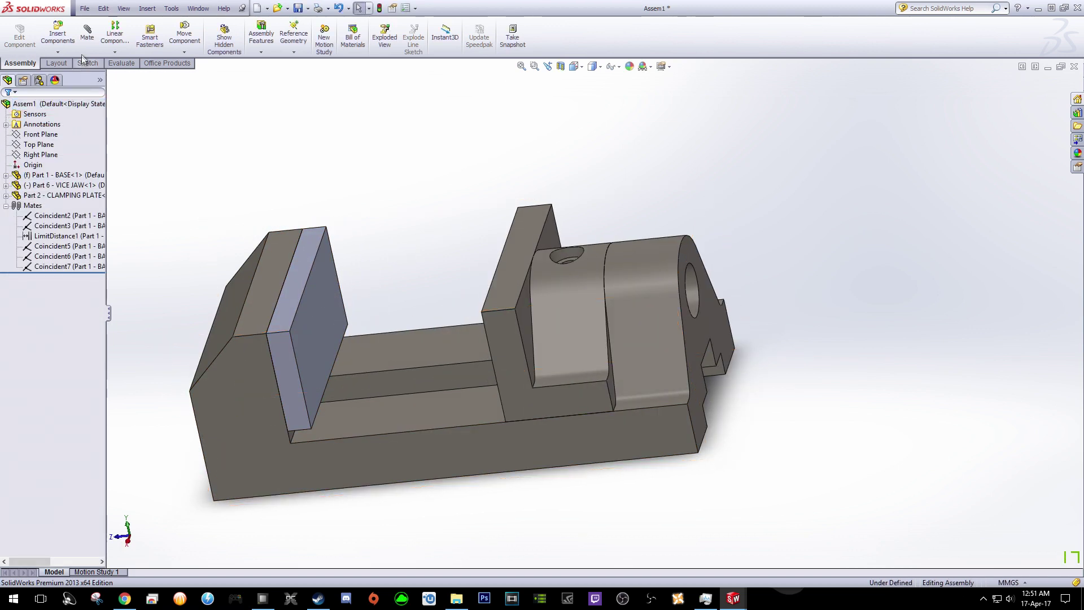
- Insert a second Part 2 - CLAMPING PLATE and place it above the base between the jaws
click(87, 33)
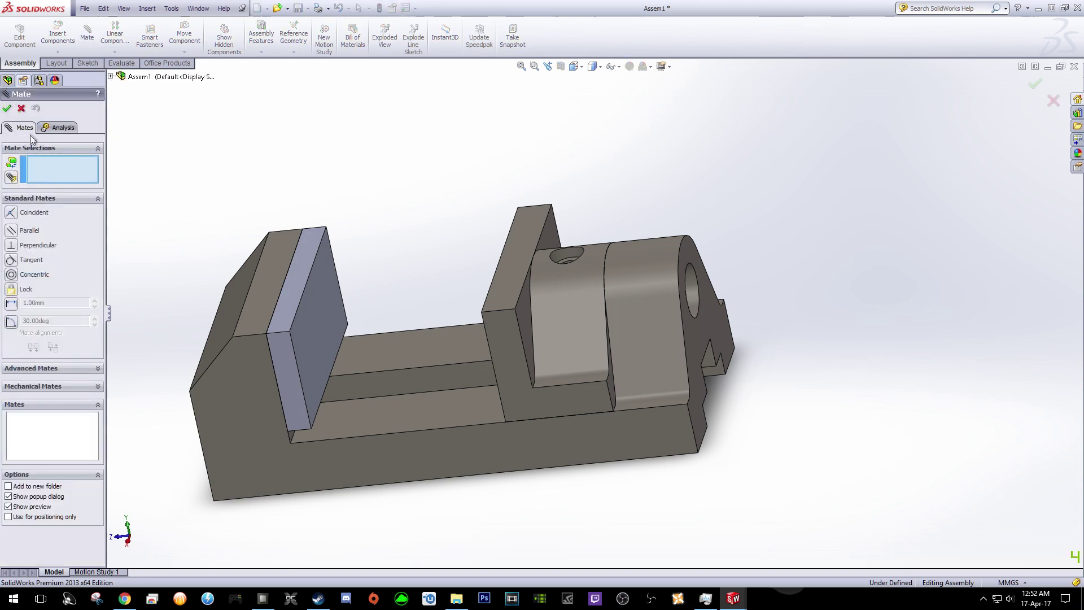
click(21, 109)
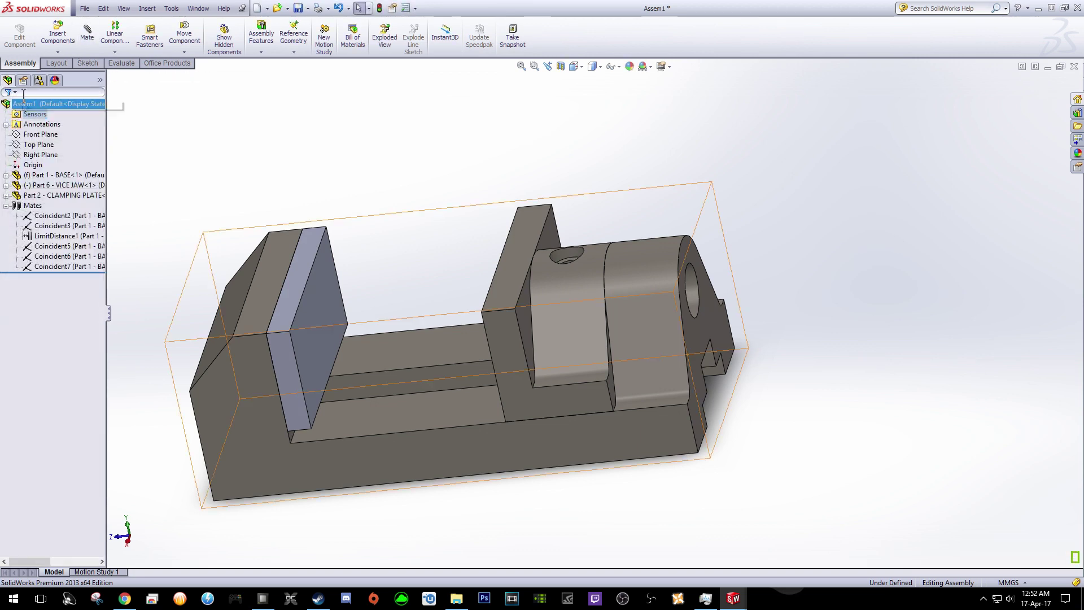
click(63, 35)
click(50, 299)
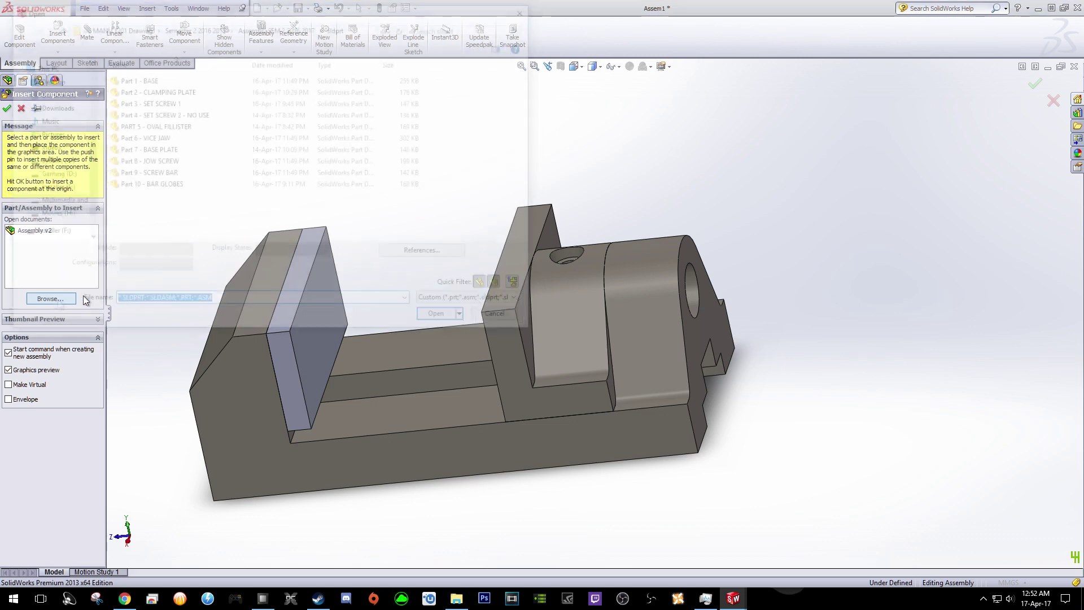
double_click(161, 93)
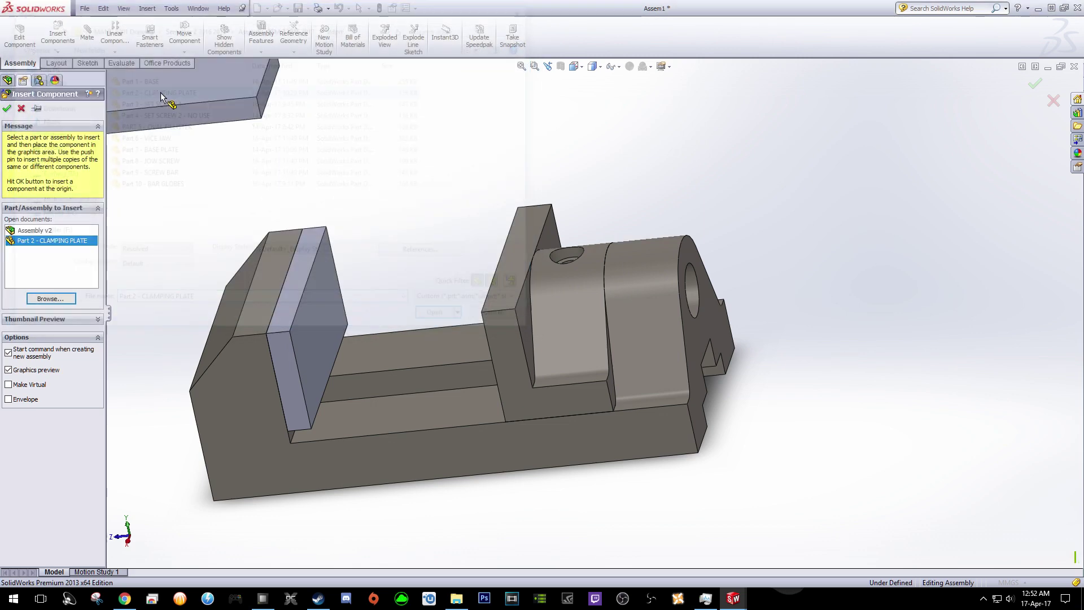
click(379, 167)
- Rotate the second clamping plate freely until it stands roughly upright above the base
middle_drag(208, 145, 220, 154)
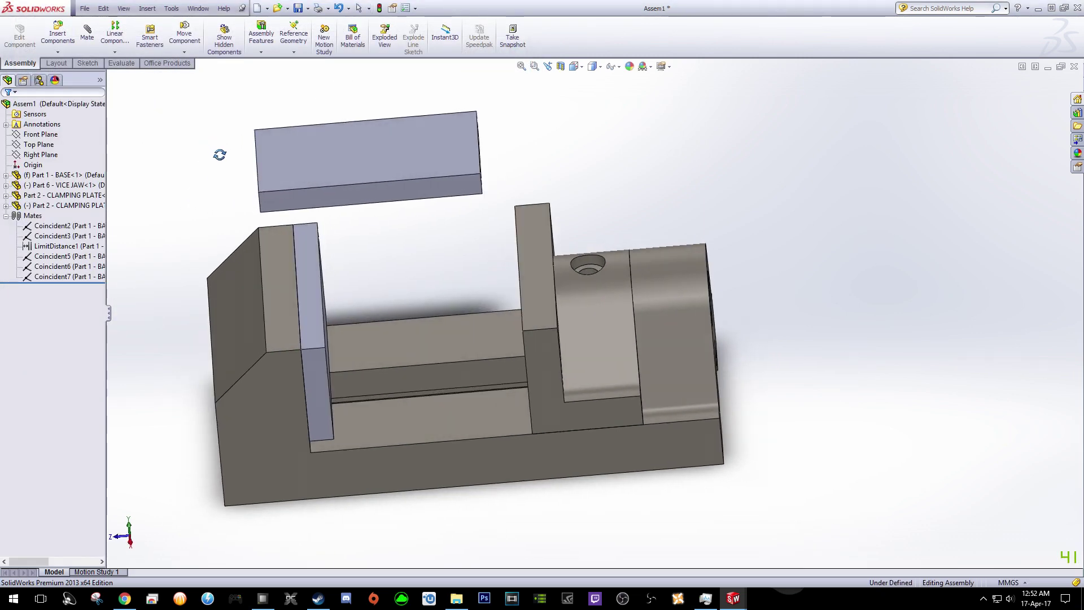
click(194, 52)
click(215, 76)
middle_drag(242, 113, 288, 137)
drag(288, 137, 429, 233)
drag(323, 120, 374, 263)
drag(352, 180, 391, 154)
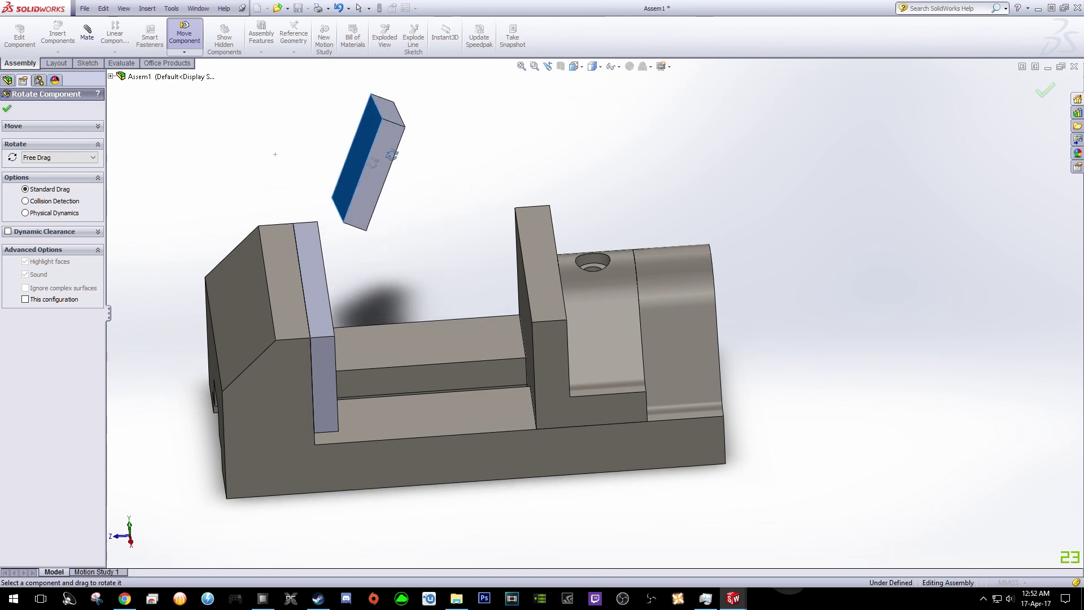
click(8, 110)
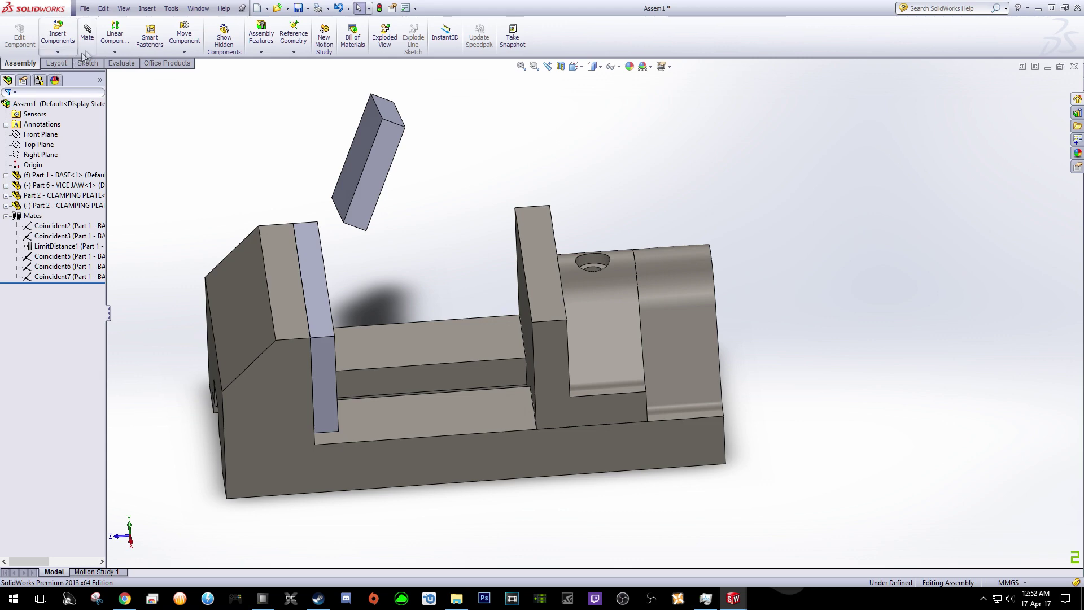
- Add a coincident mate between the second clamping plate's broad face and the vice jaw's front face
click(87, 33)
middle_drag(368, 191, 431, 184)
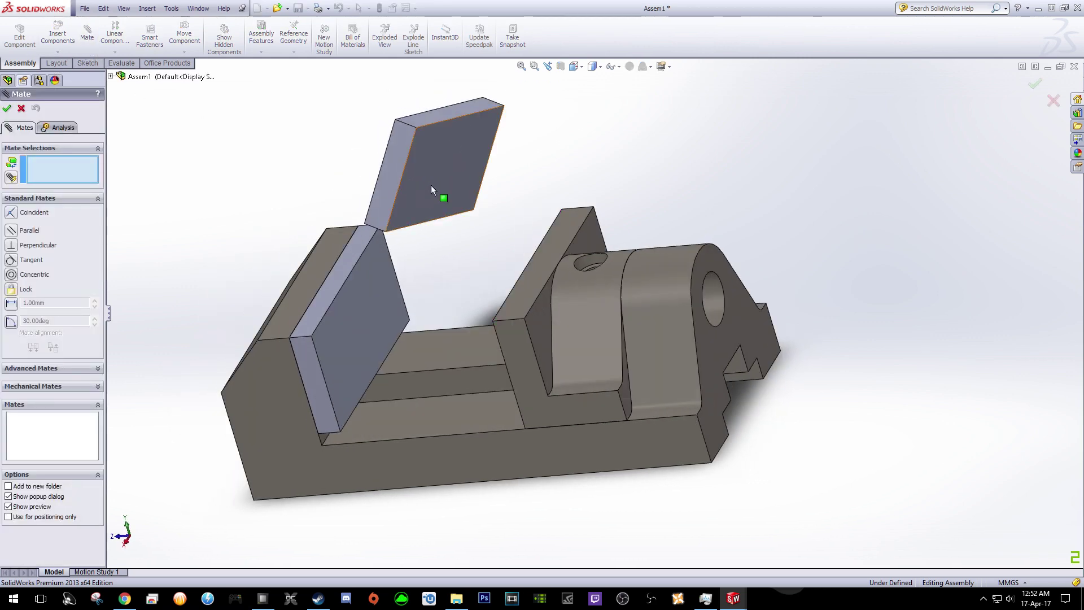
click(431, 185)
middle_drag(426, 258, 474, 291)
click(571, 334)
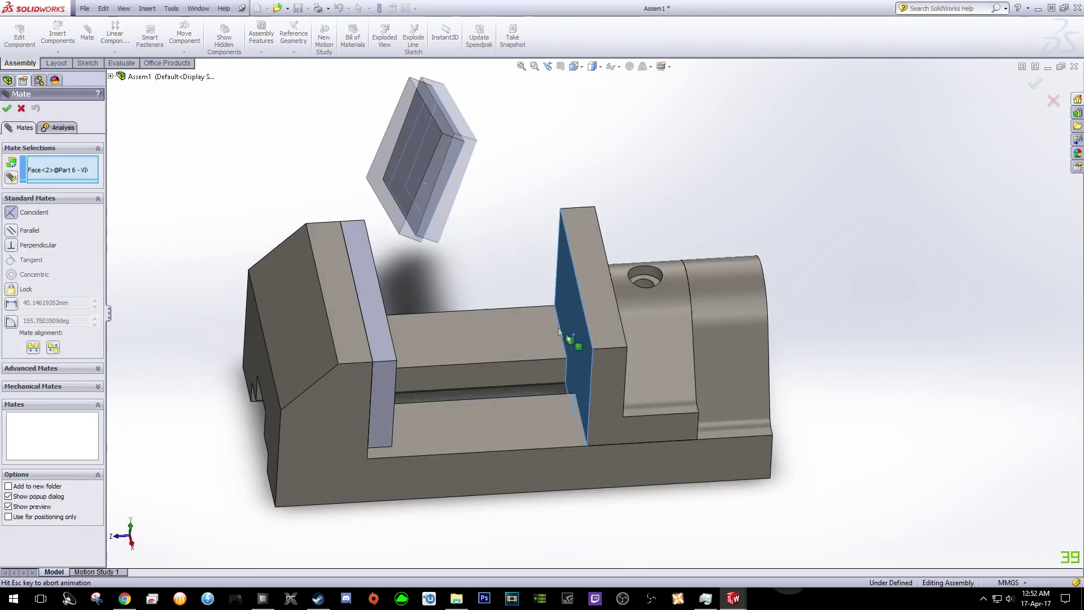
click(7, 108)
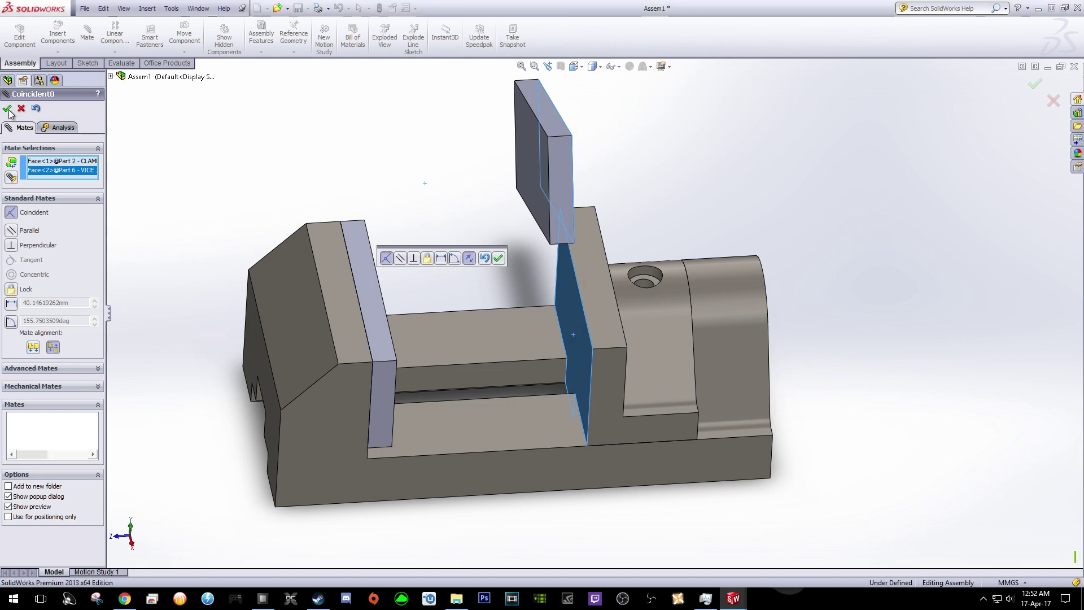
- Add a coincident mate between the second clamping plate's top edge face and the vice jaw's top face
click(540, 114)
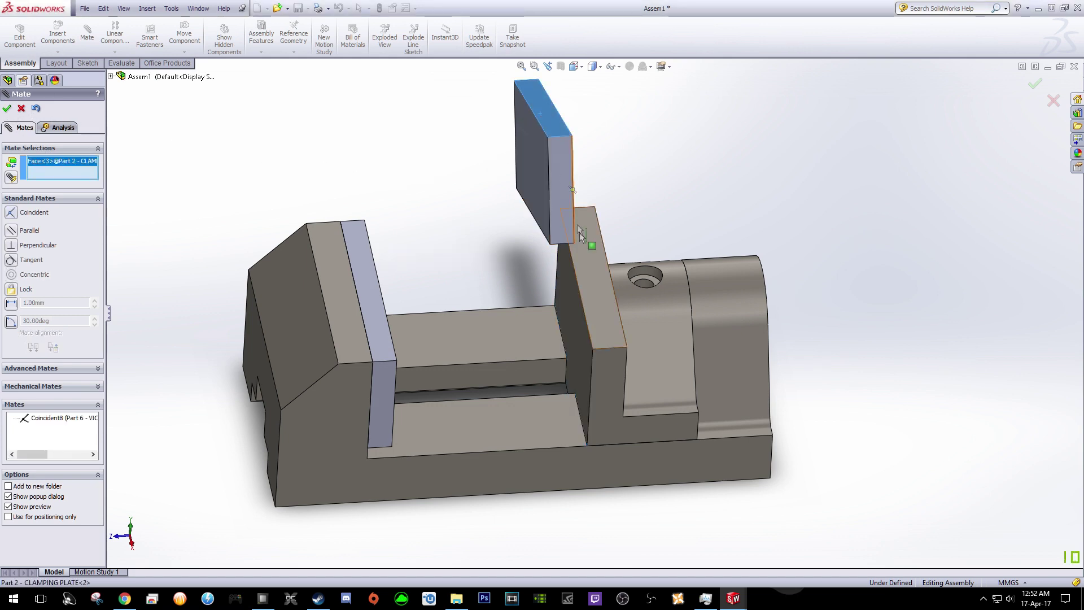
click(591, 283)
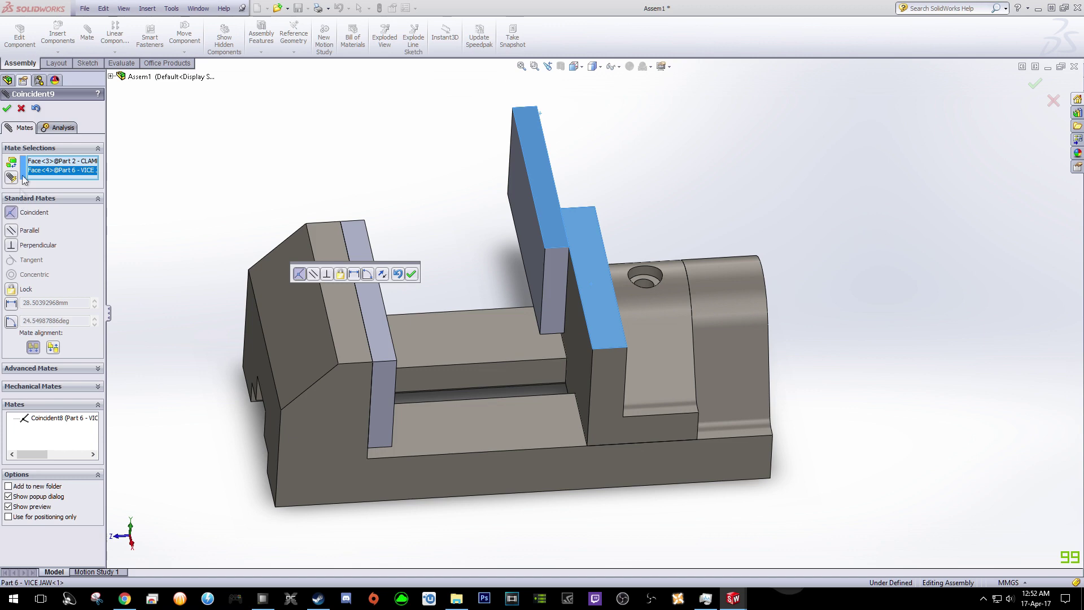
click(7, 107)
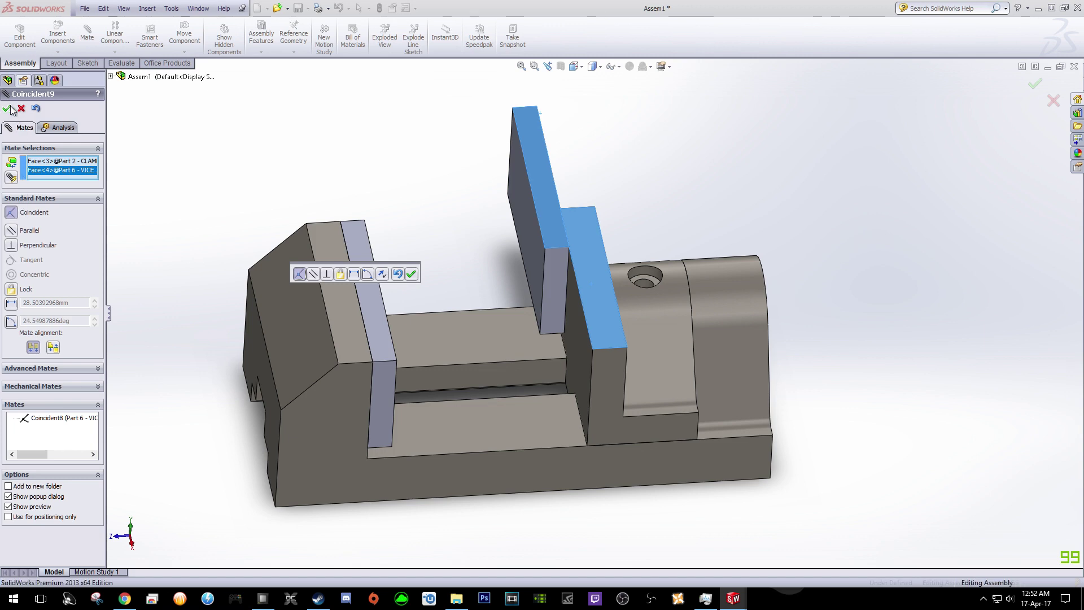
- Add a coincident mate between the second plate's end face and the vice jaw's side face, and finish mating
click(548, 285)
click(595, 384)
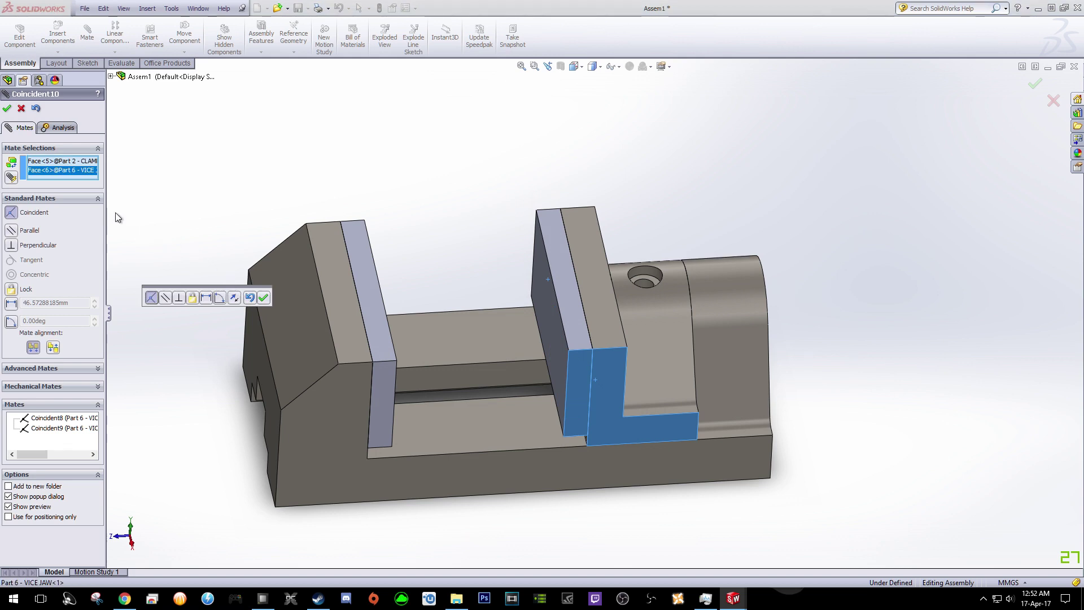
click(7, 108)
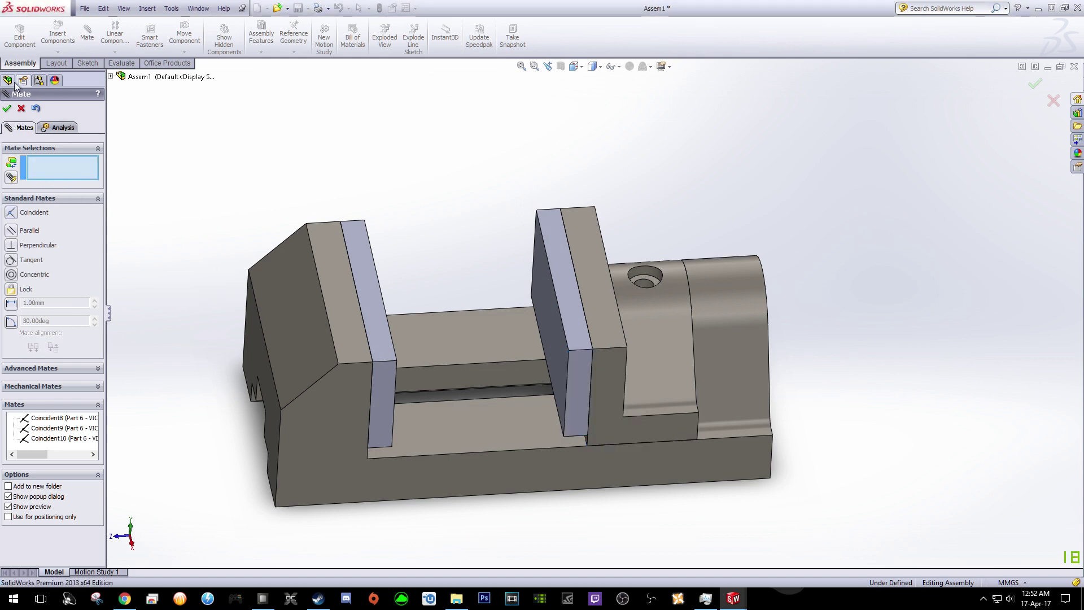
click(9, 110)
- Slide the vice jaw with its clamping plate along the base and back against the screw support to test its travel
drag(640, 395, 605, 419)
drag(601, 425, 575, 371)
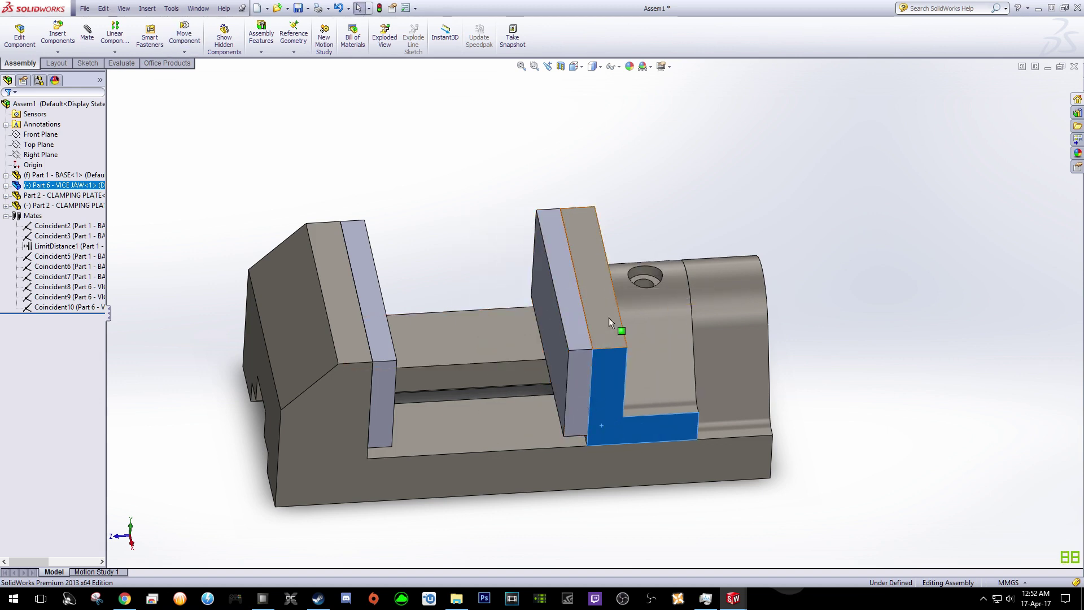
drag(598, 395, 686, 374)
- Insert Part 8 - JOW SCREW and place it above the vice jaw and screw support
middle_drag(849, 331, 847, 375)
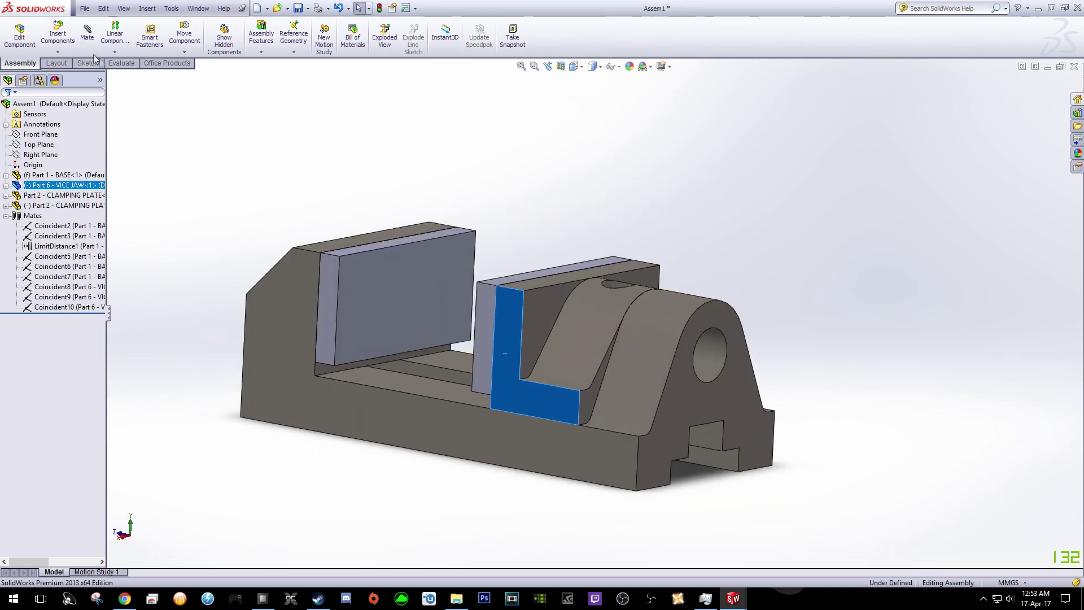
click(58, 34)
click(40, 301)
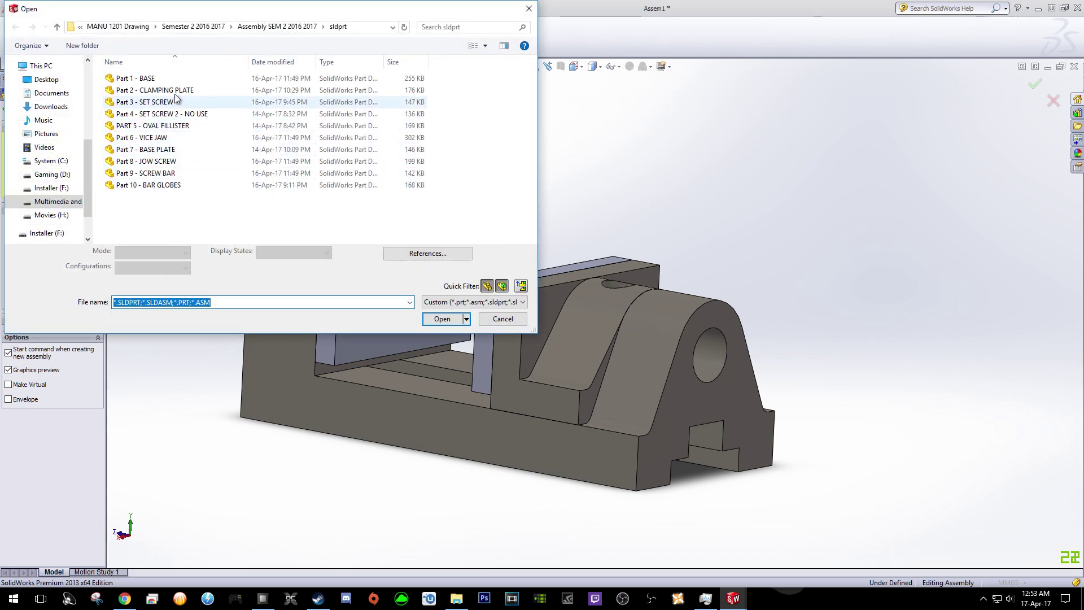
double_click(175, 161)
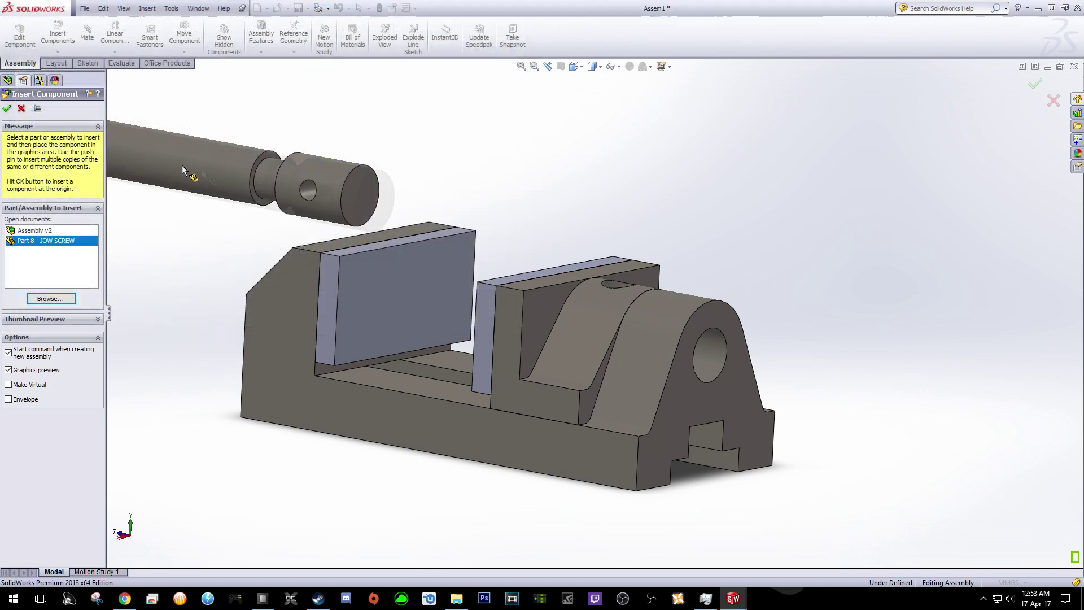
click(659, 188)
middle_drag(765, 291, 778, 319)
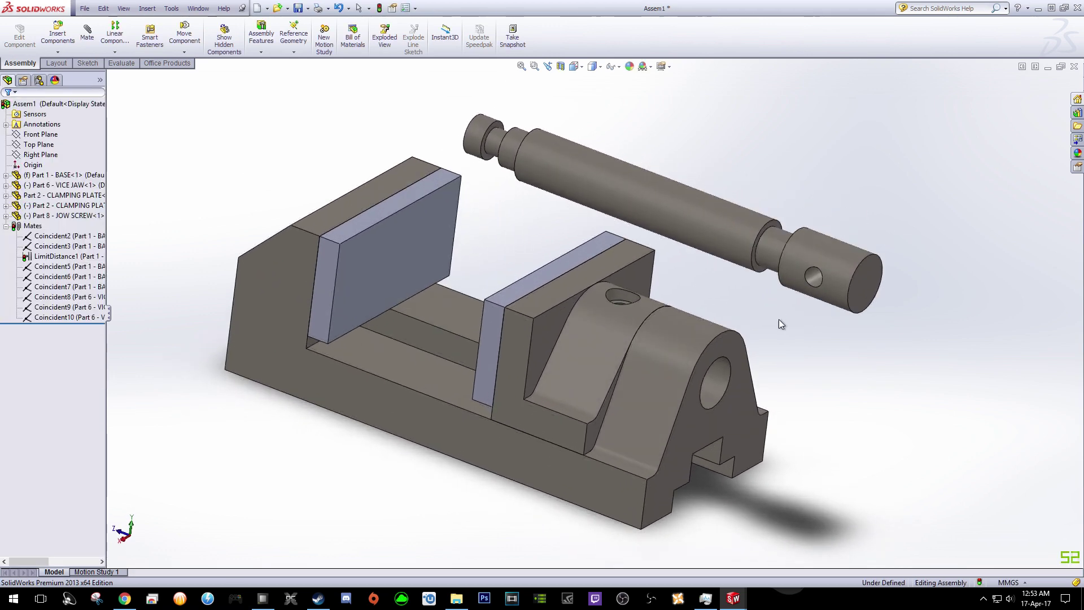
- Slide the vice jaw away from the screw support until the two clamping plates meet, exposing the jaw's screw hole
click(540, 387)
drag(539, 388, 557, 293)
middle_drag(556, 293, 609, 283)
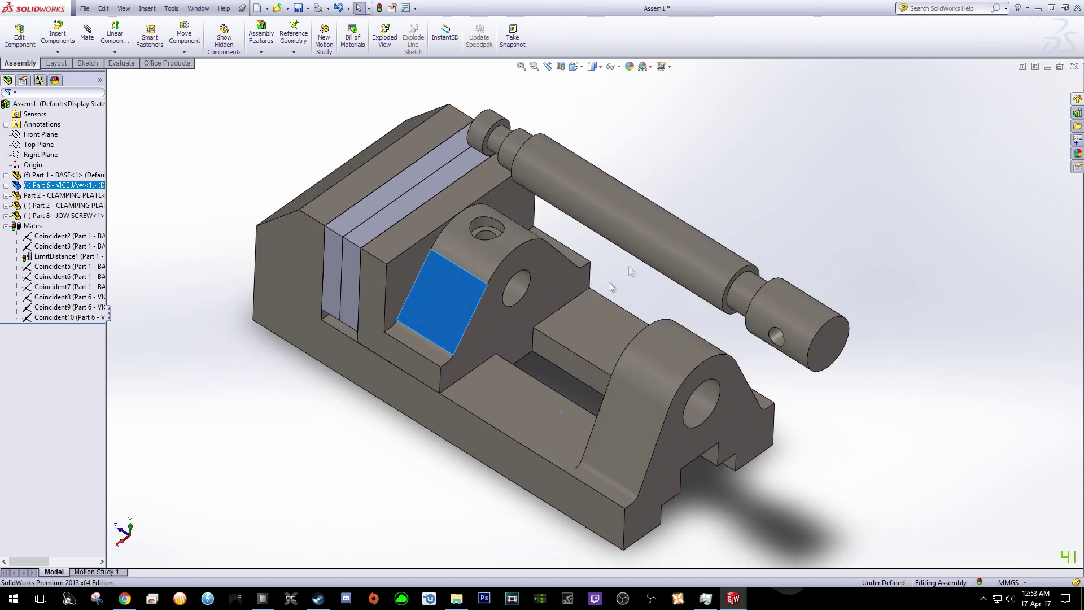
middle_drag(585, 133, 700, 170)
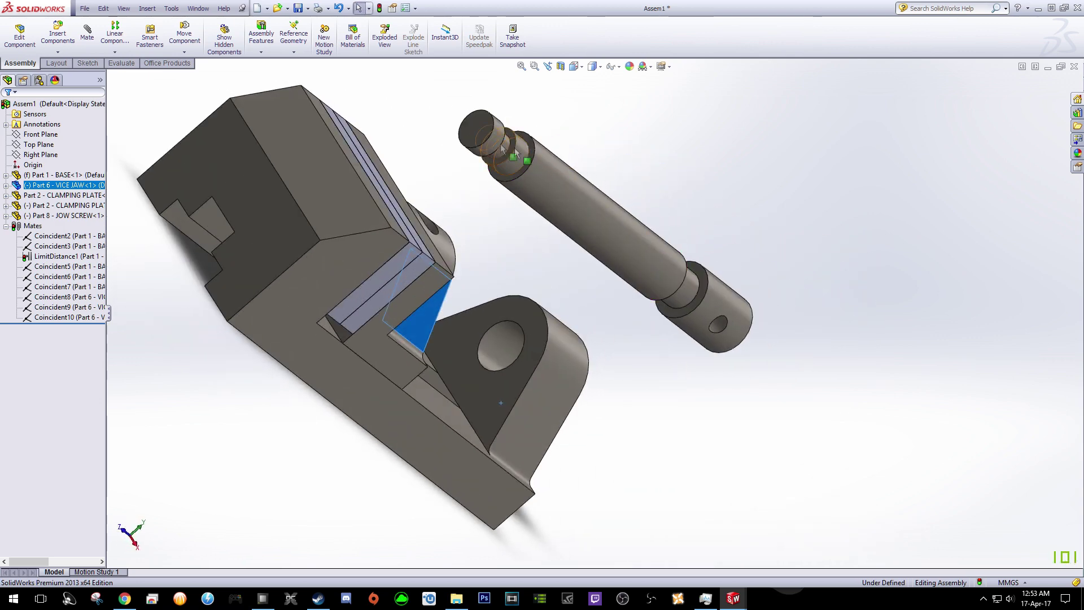
- Add a coincident mate between the end face of the vice jaw's screw hole and the jaw screw's narrow end face
click(477, 130)
middle_drag(702, 129, 533, 69)
middle_drag(830, 455, 797, 432)
scroll(650, 367, down, 5)
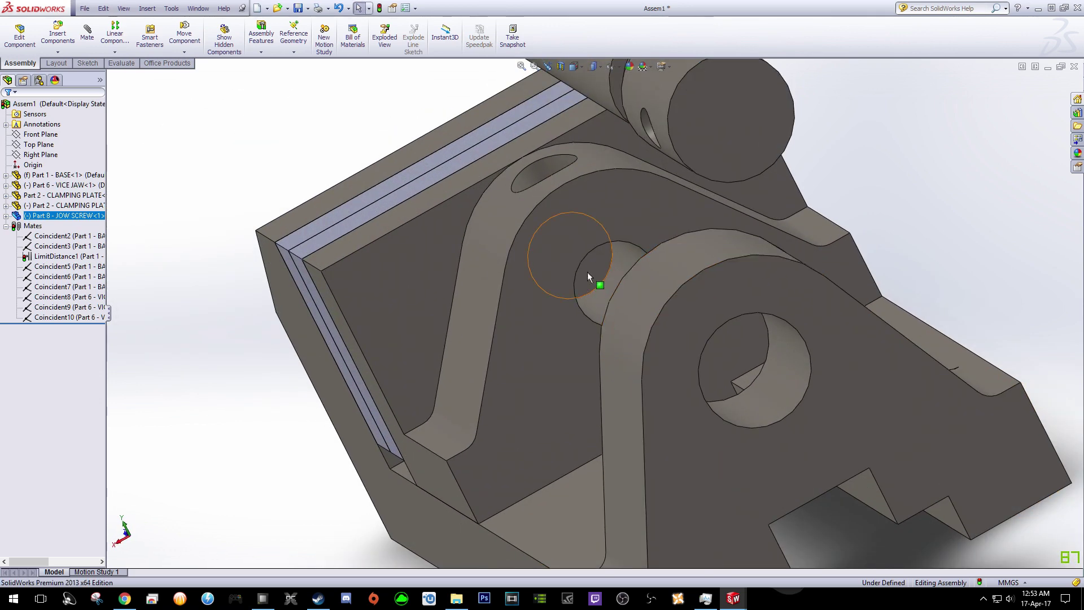
key(f)
click(250, 168)
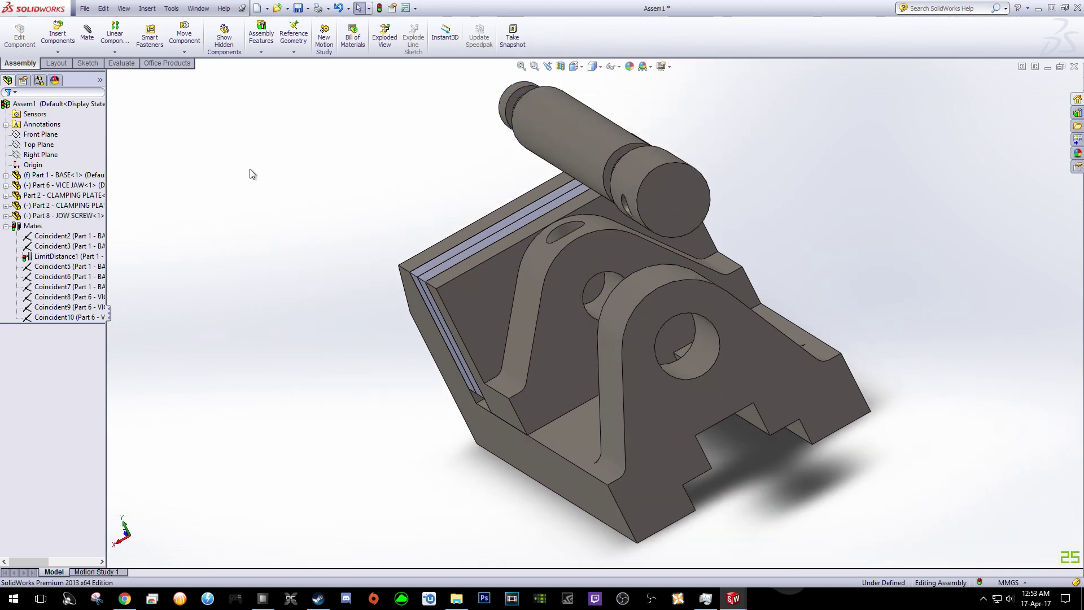
click(86, 37)
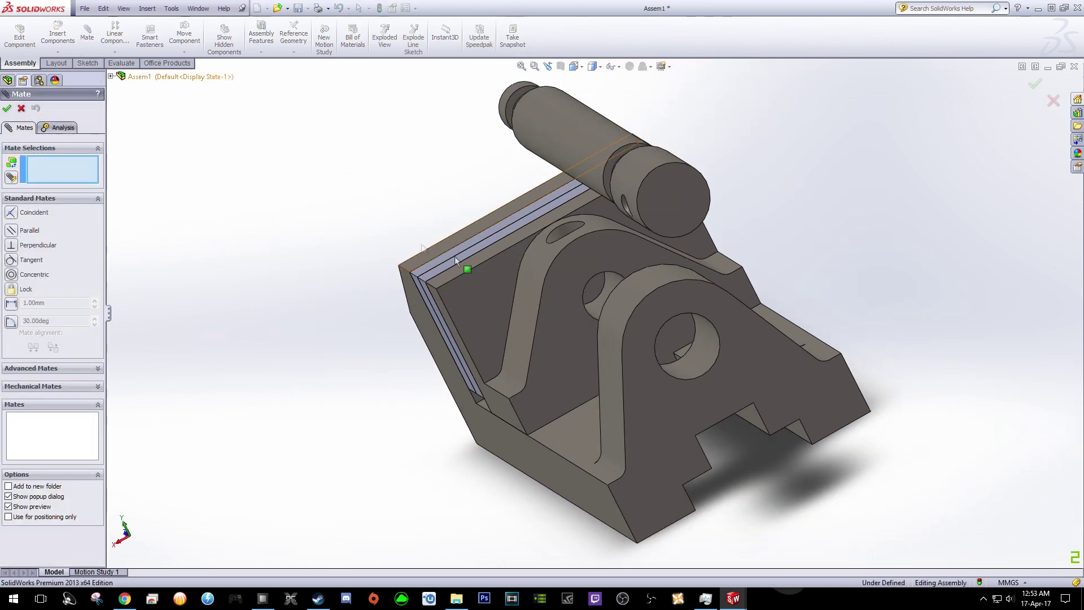
click(591, 293)
middle_drag(591, 293, 595, 228)
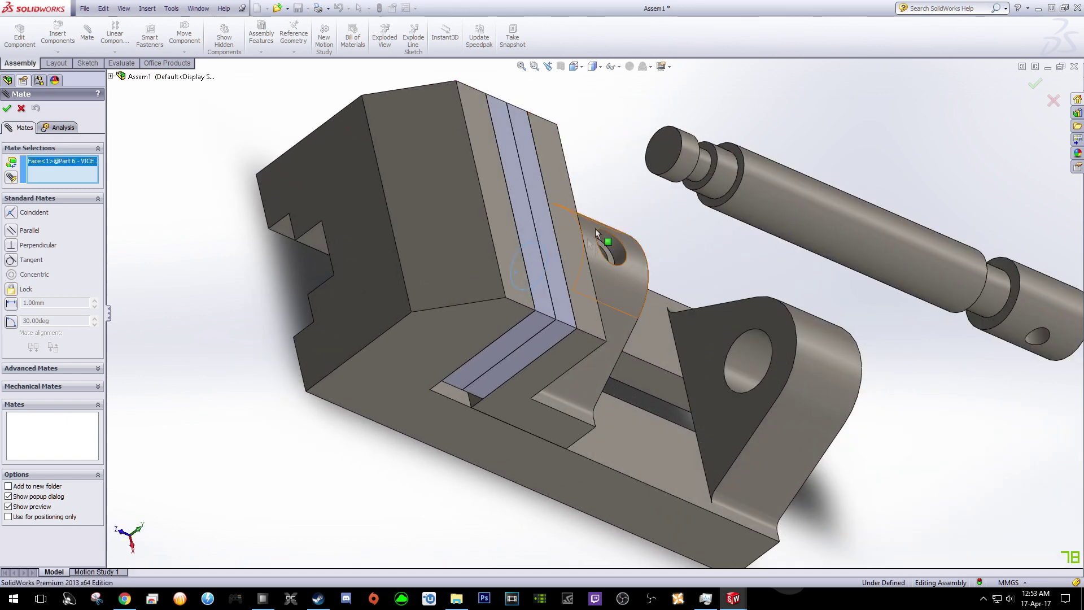
click(662, 167)
middle_drag(702, 213, 663, 213)
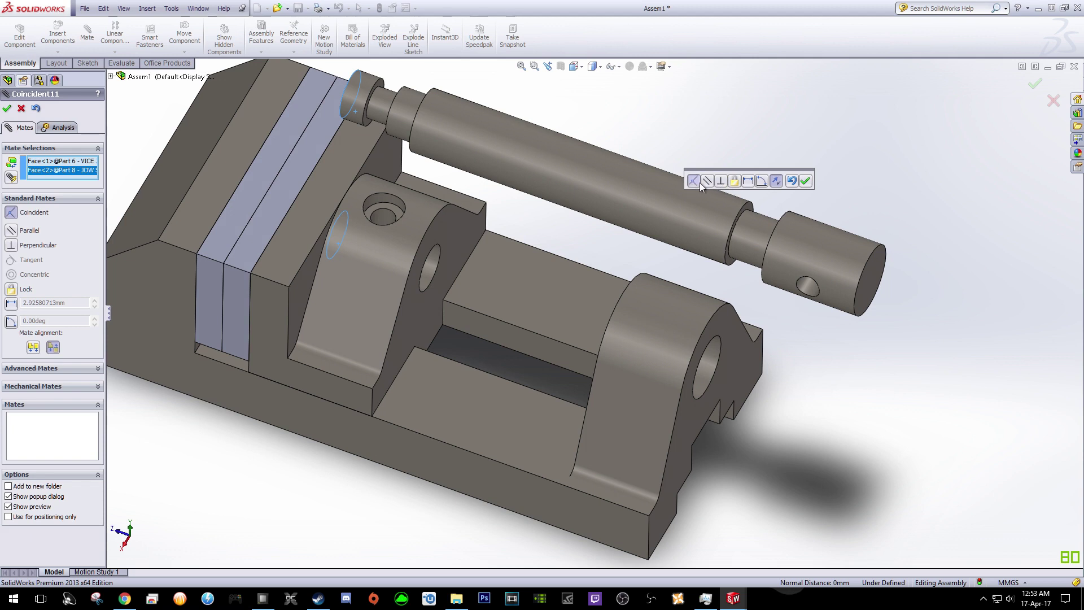
click(805, 181)
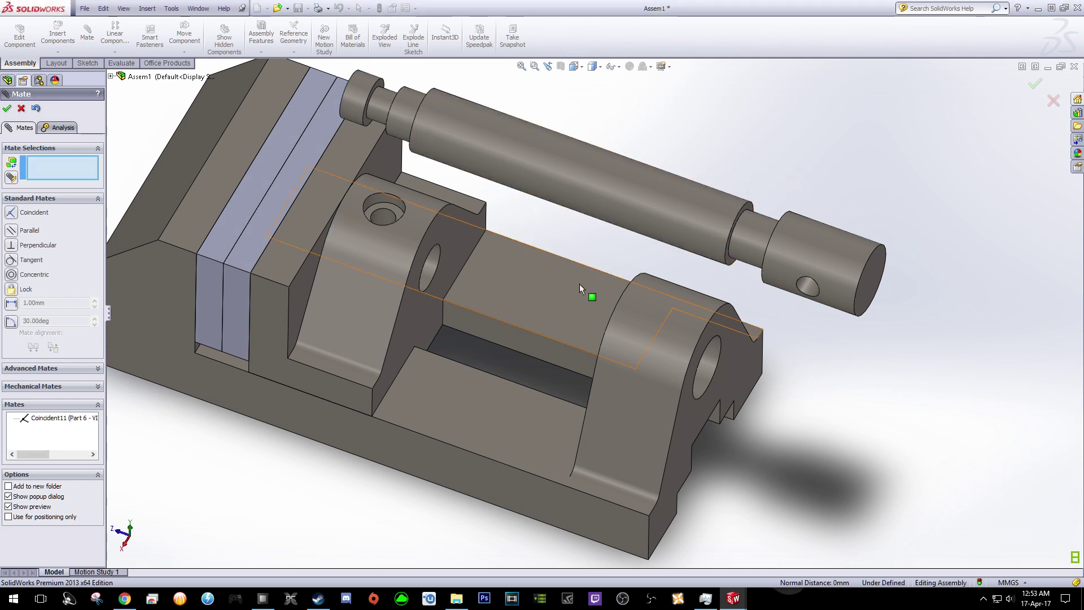
- Add a concentric mate between the jaw screw's long cylindrical face and the hole in the base's screw support, and finish mating
click(516, 167)
middle_drag(883, 390, 825, 389)
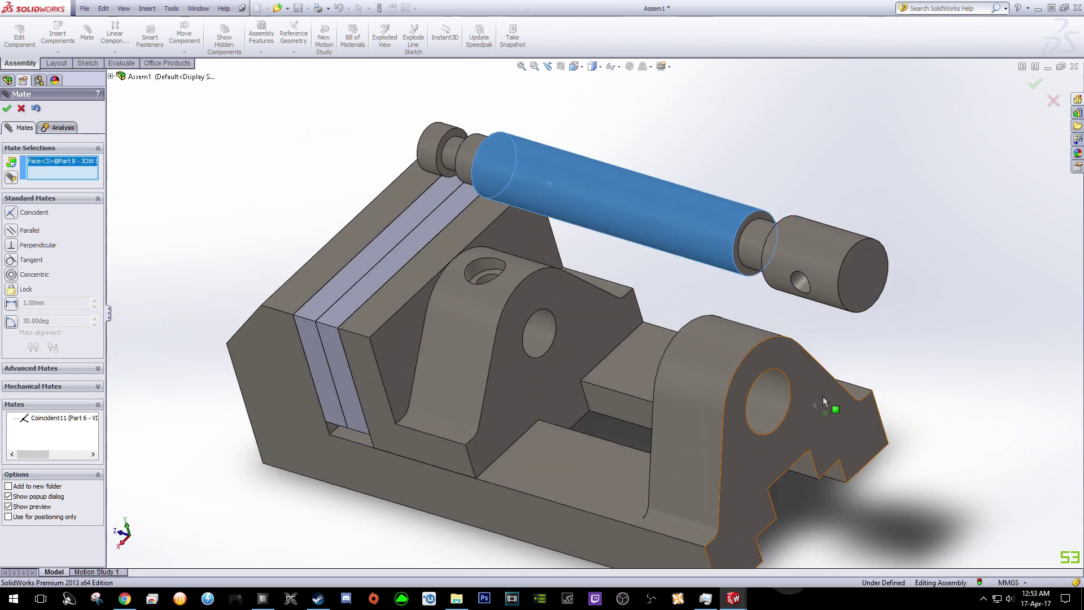
click(774, 398)
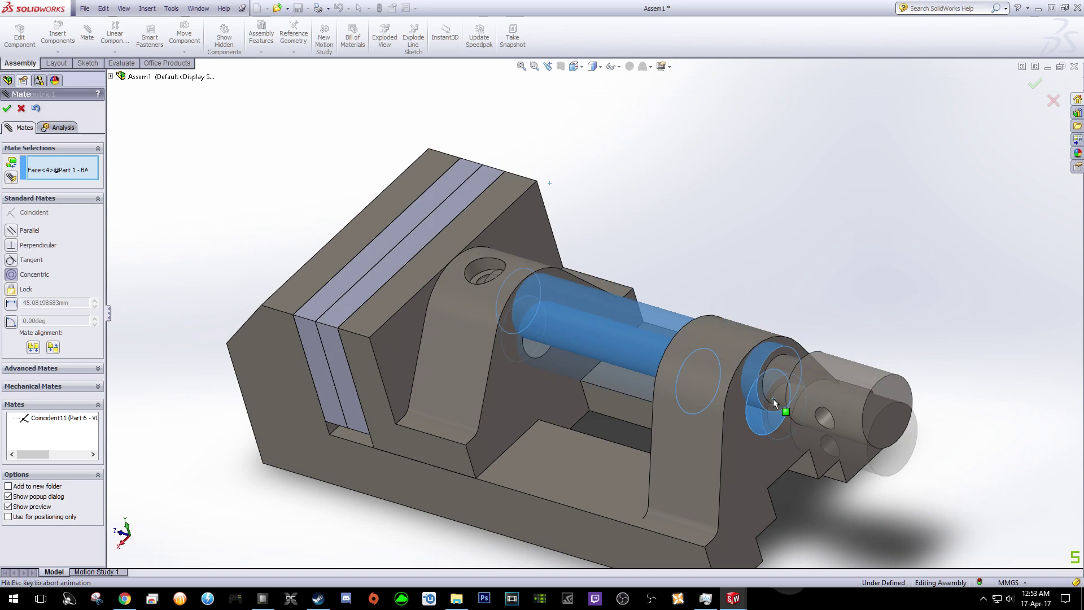
click(6, 108)
middle_drag(623, 258, 667, 266)
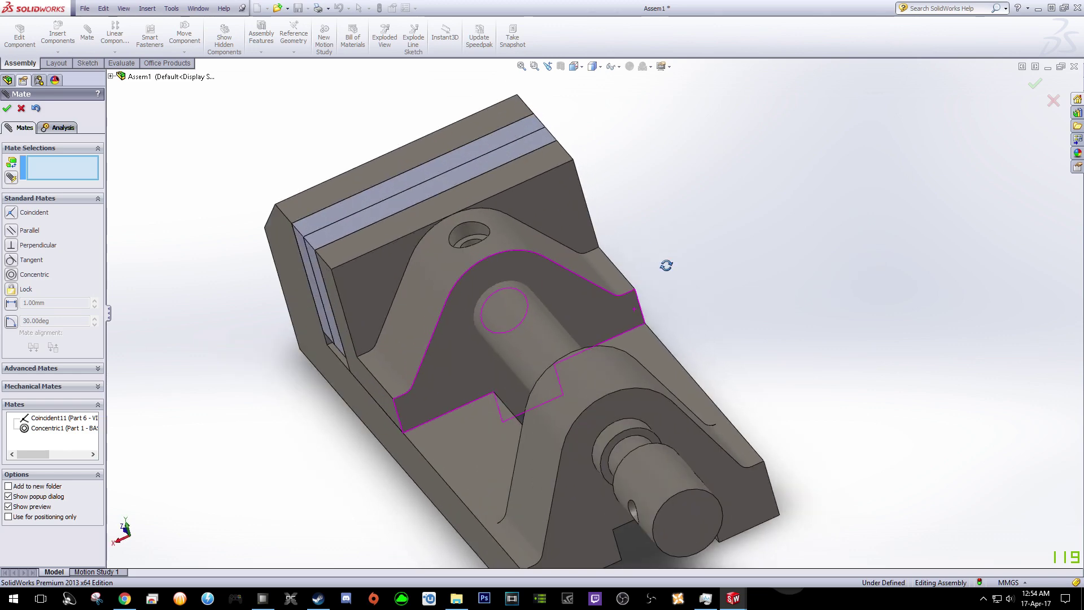
scroll(710, 324, up, 8)
middle_drag(775, 333, 764, 307)
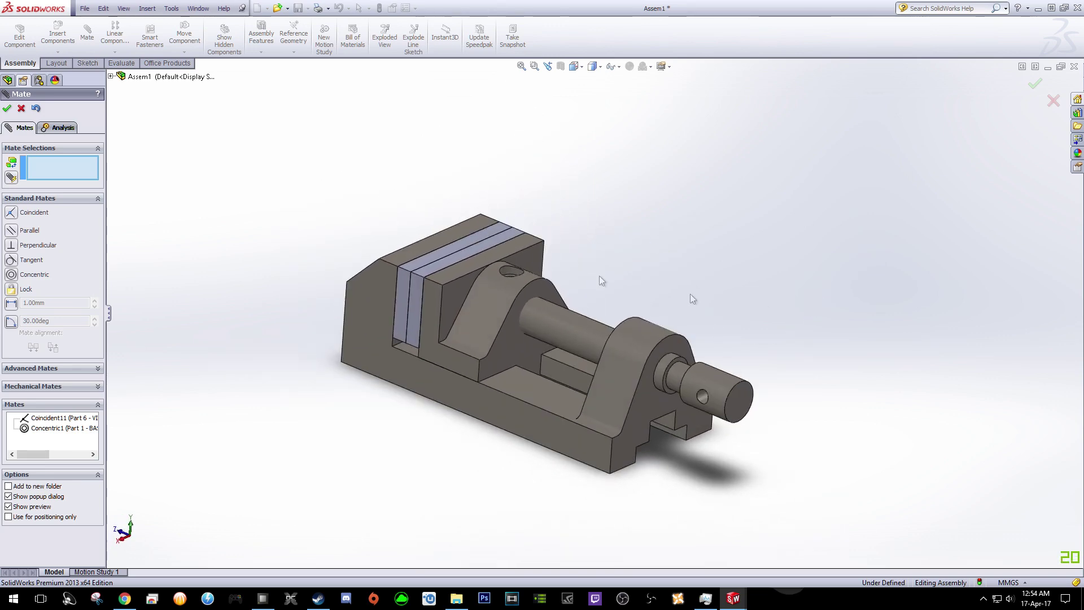
click(7, 110)
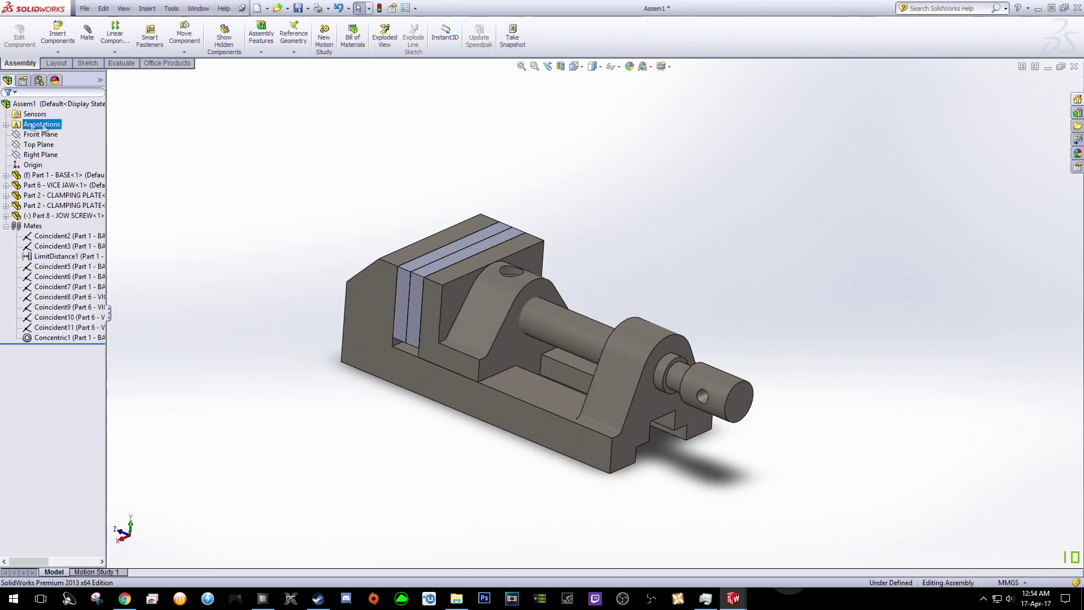
- Insert Part 9 - SCREW BAR and place it beside the vice, above the jaw screw's head
click(63, 39)
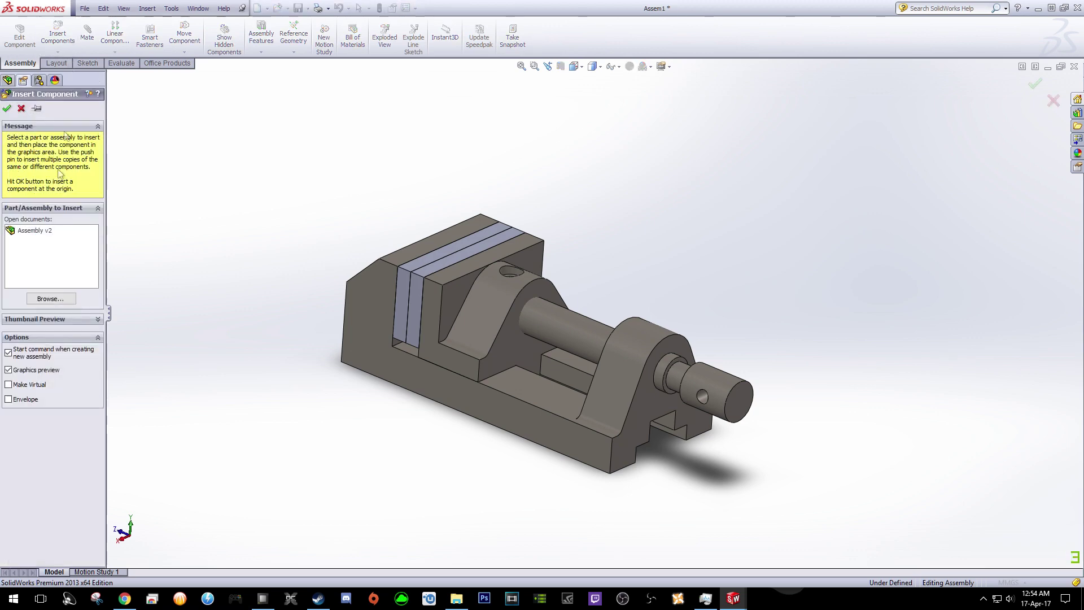
click(47, 303)
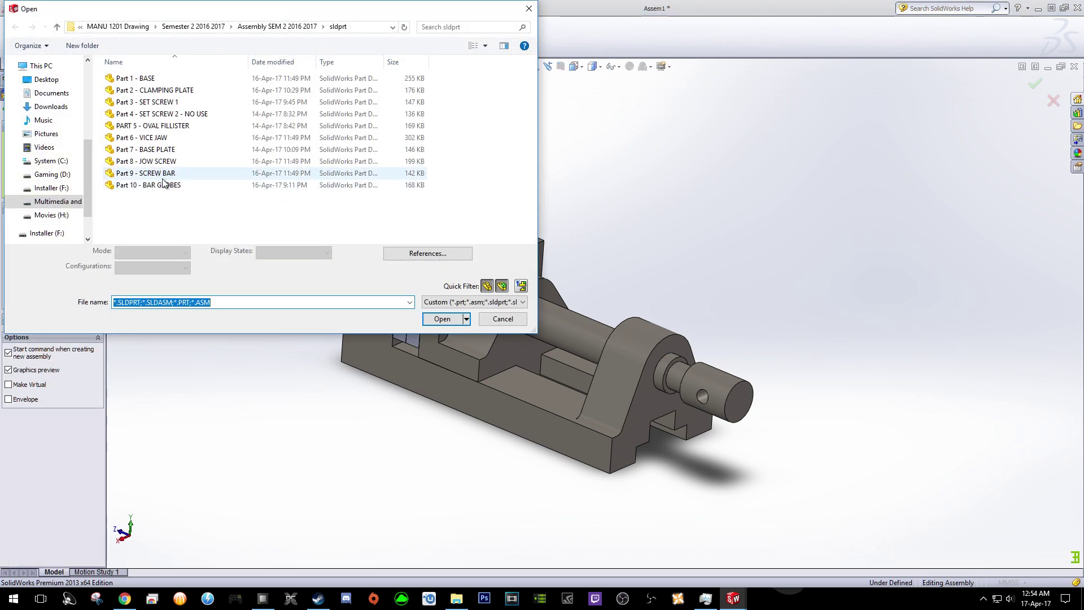
double_click(161, 173)
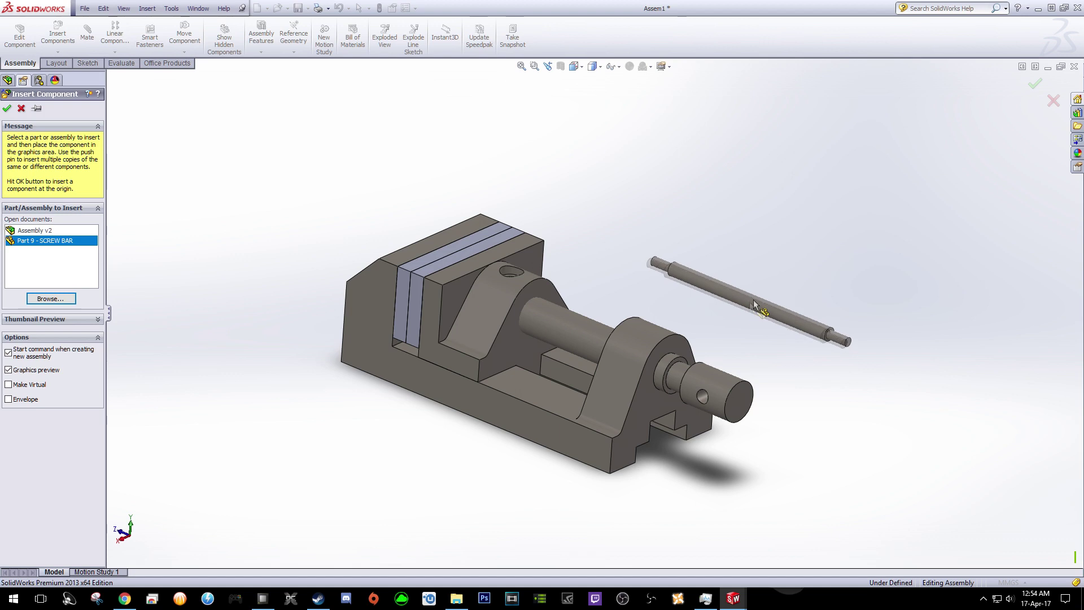
click(760, 318)
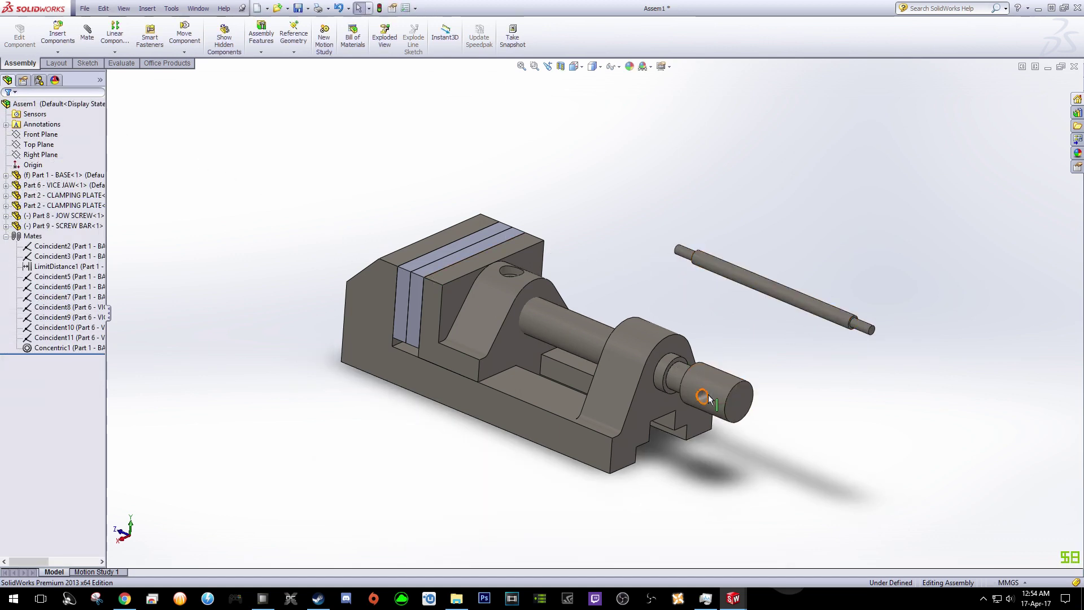
- Add a concentric mate between the screw bar's main cylindrical face and the cross hole in the jaw screw's head
middle_drag(680, 457, 706, 395)
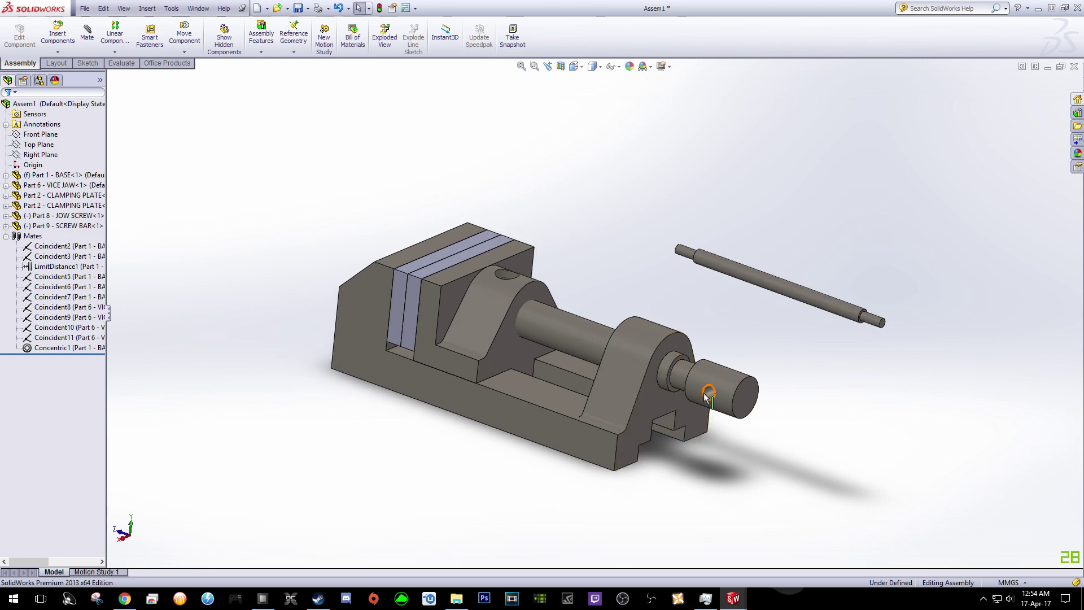
click(87, 34)
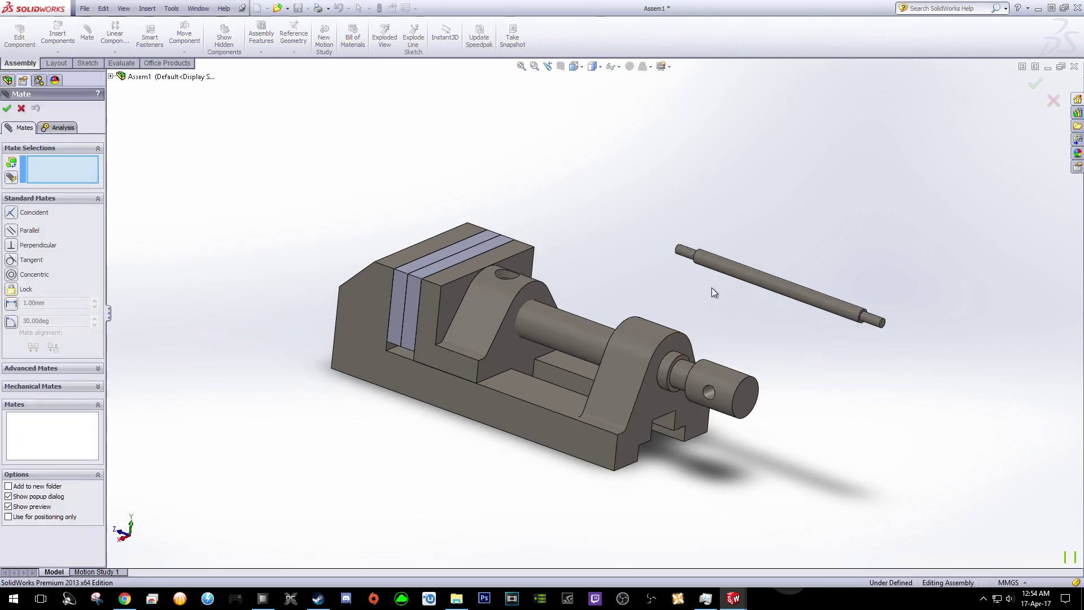
click(766, 285)
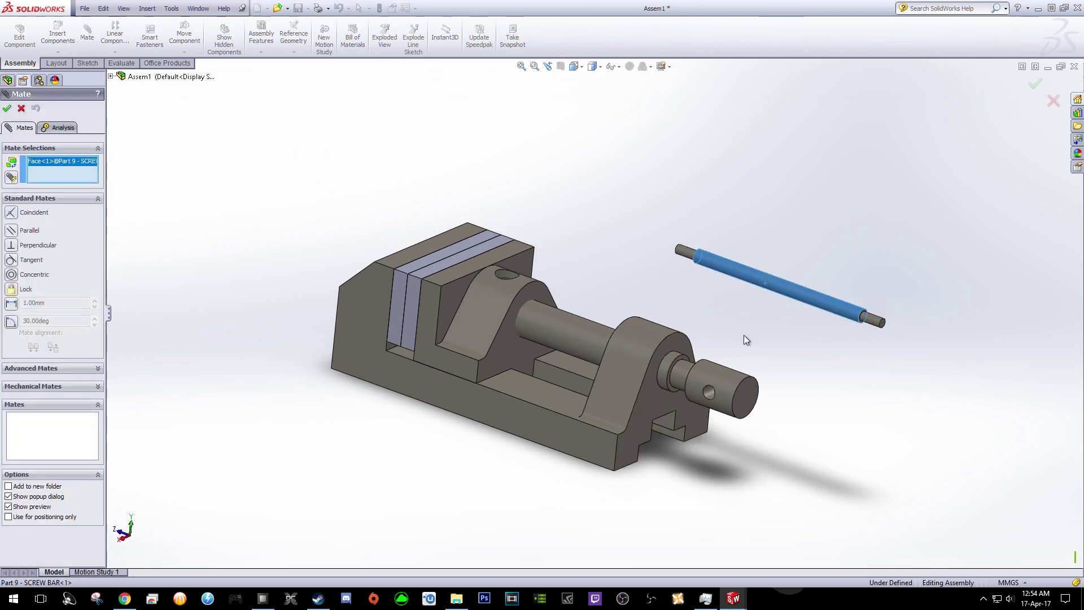
click(710, 392)
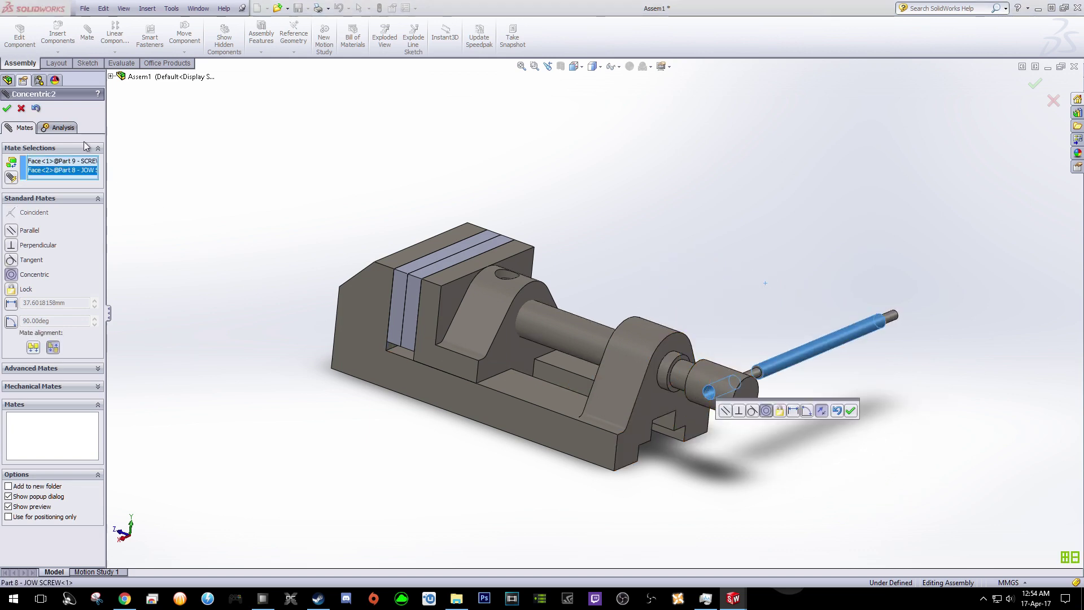
click(8, 109)
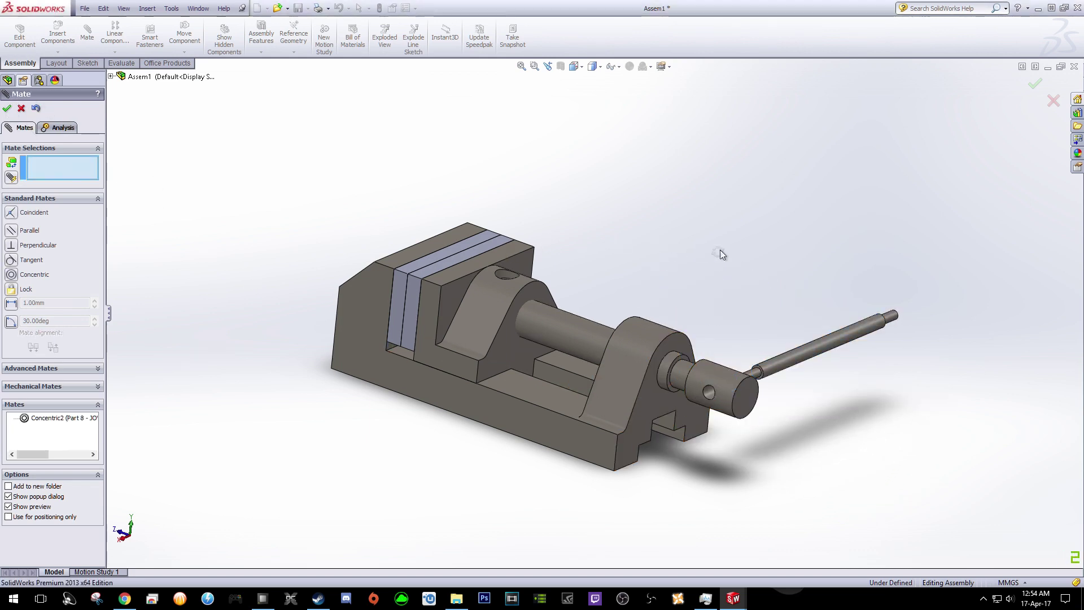
- Slide the vice jaw back toward the screw support and the screw bar through the jaw screw's head, and finish mating
middle_drag(720, 251, 691, 259)
click(720, 377)
drag(721, 378, 632, 446)
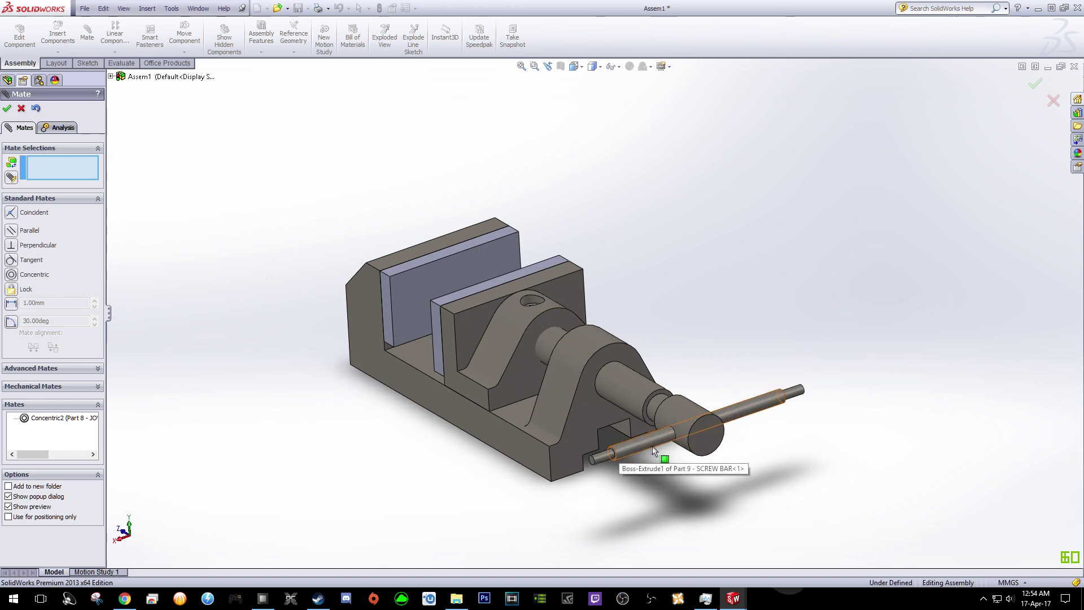
scroll(717, 467, down, 3)
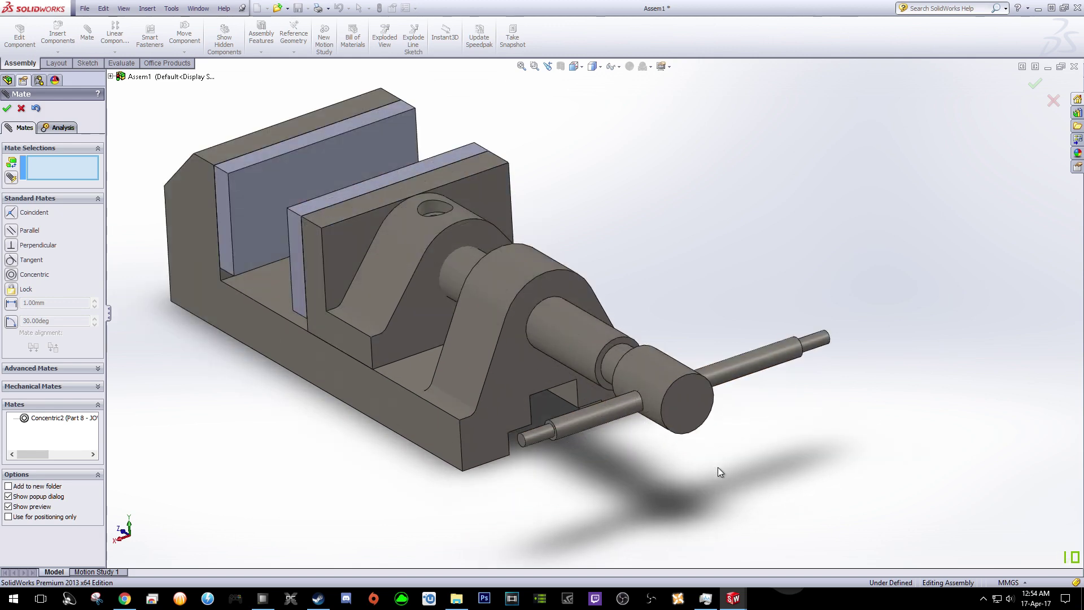
click(597, 408)
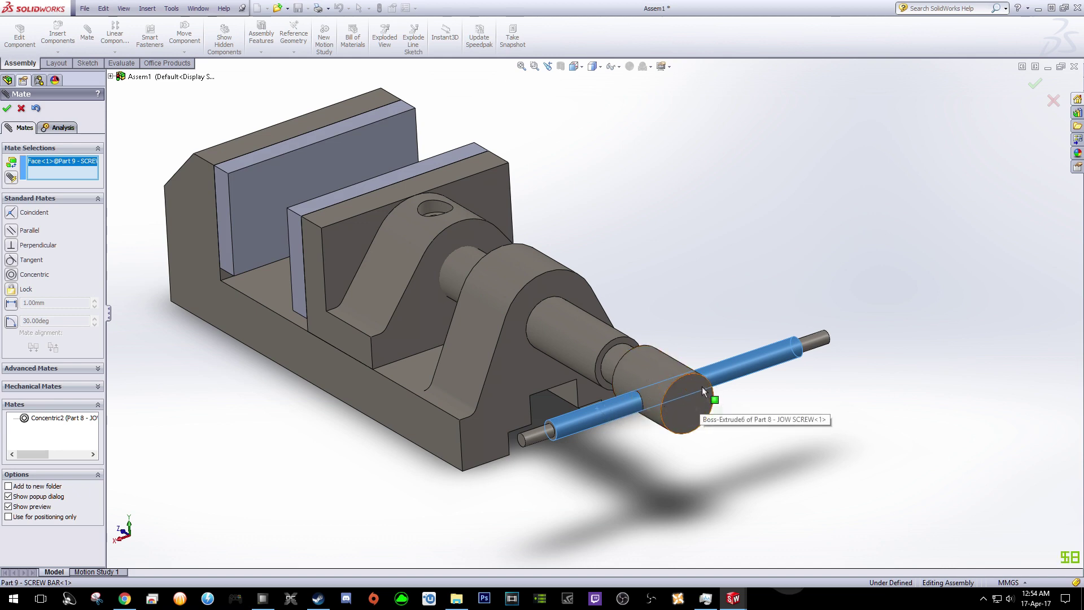
click(19, 109)
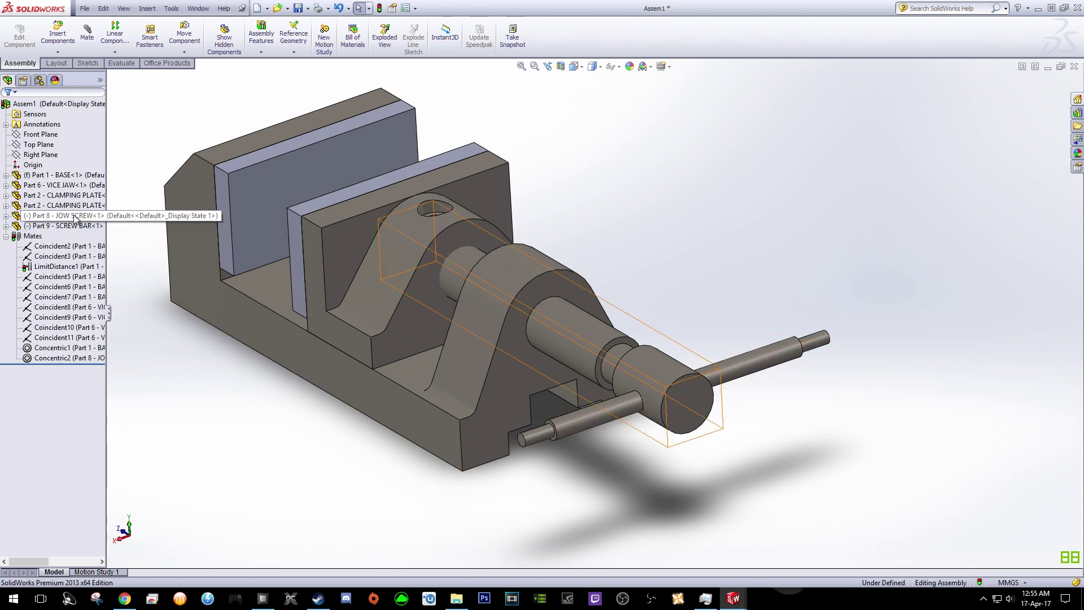
- Add an advanced distance mate of 42 mm between the jaw screw's Right Plane and the screw bar's shoulder face, and finish mating
click(6, 236)
click(5, 226)
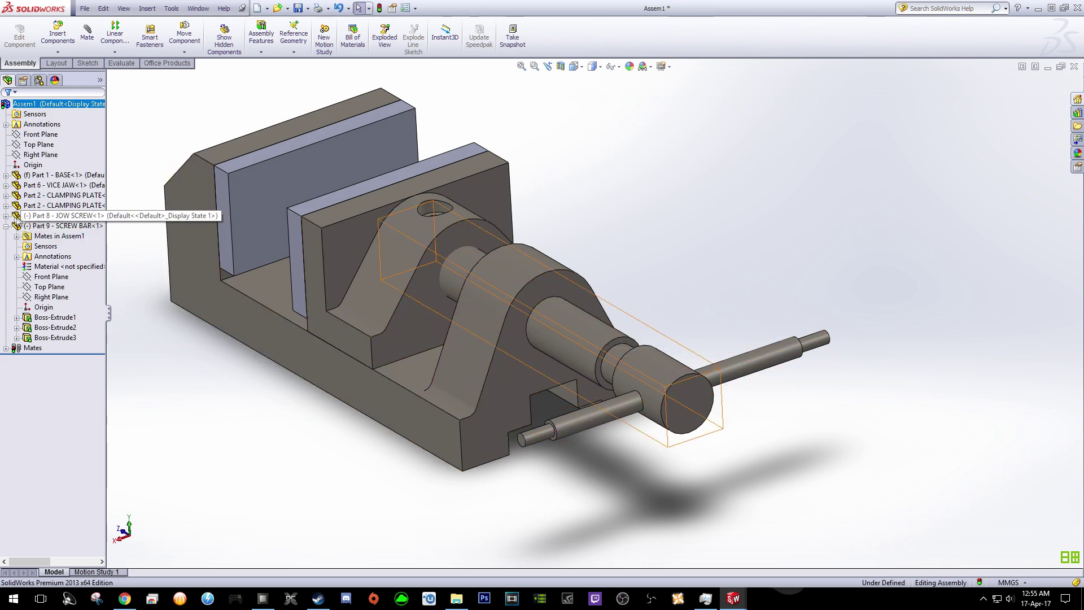
click(5, 216)
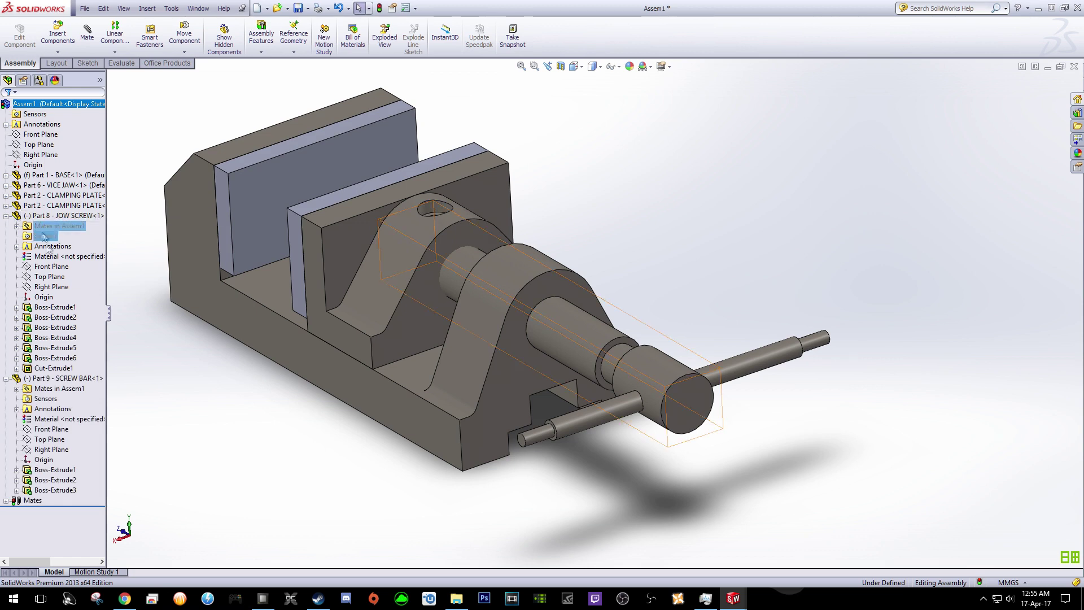
click(54, 287)
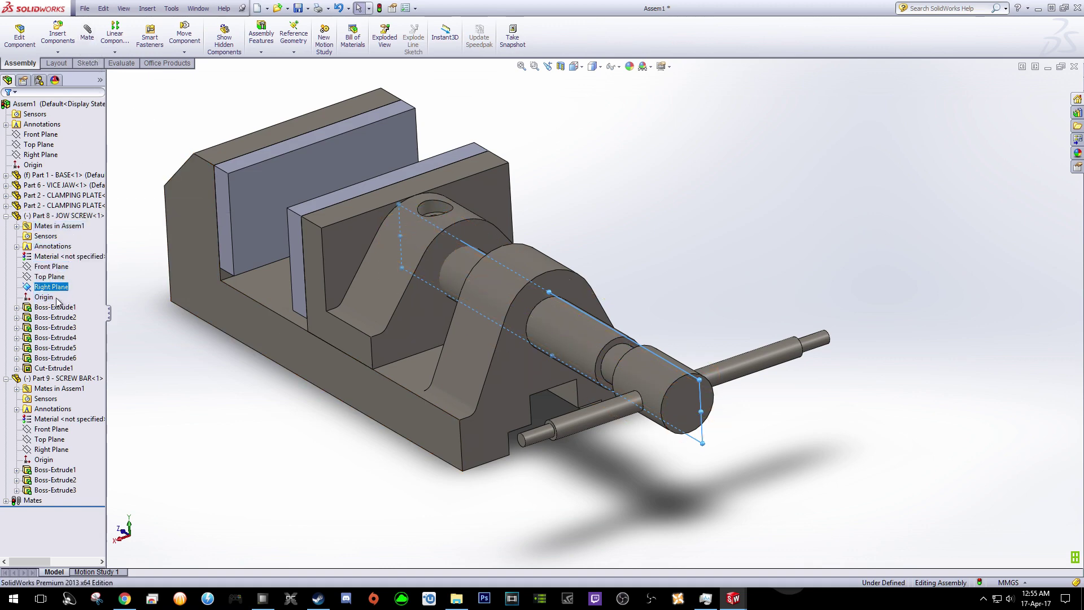
click(88, 45)
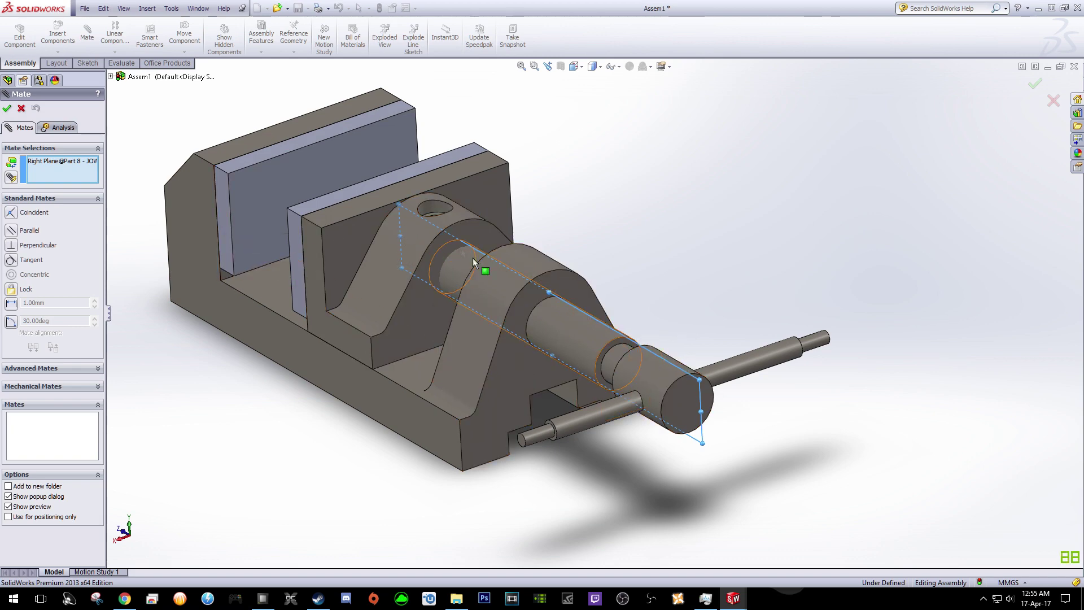
middle_drag(666, 274, 689, 237)
scroll(649, 356, down, 8)
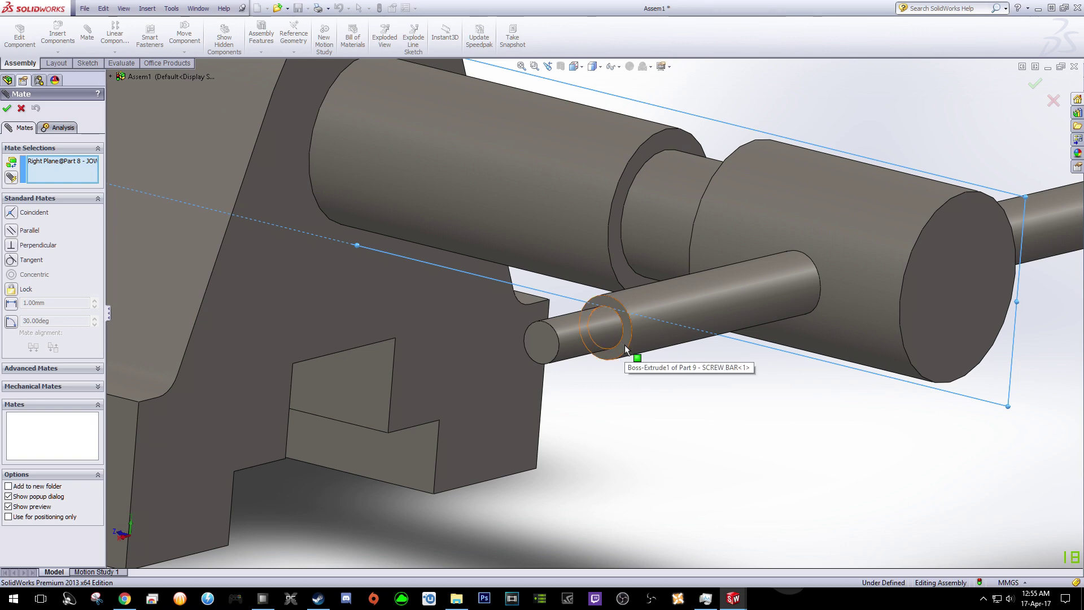
click(625, 344)
middle_drag(632, 367, 672, 411)
scroll(678, 412, up, 10)
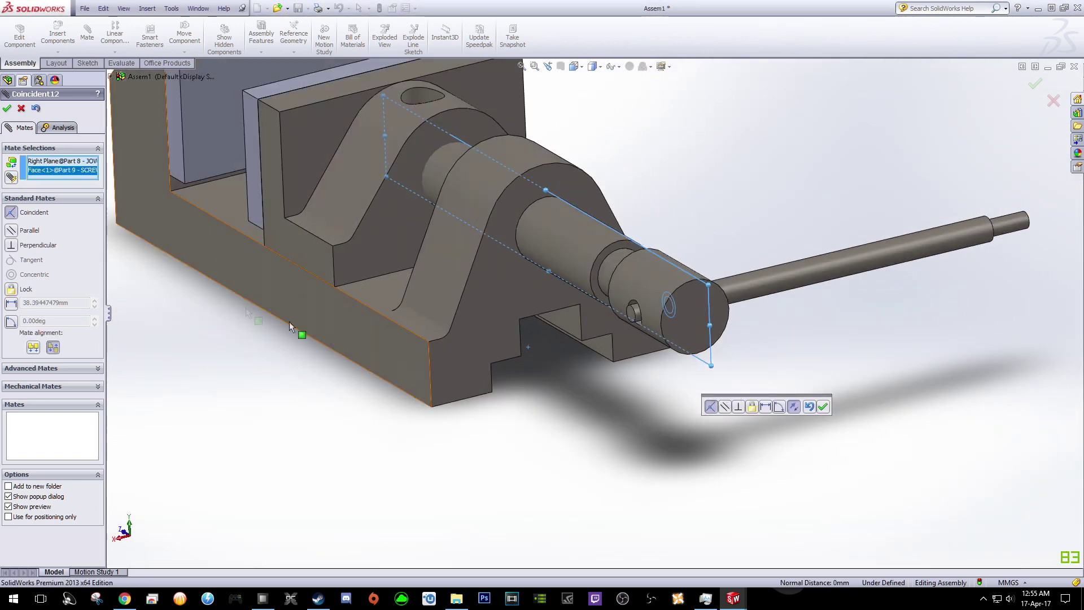
click(43, 369)
click(11, 292)
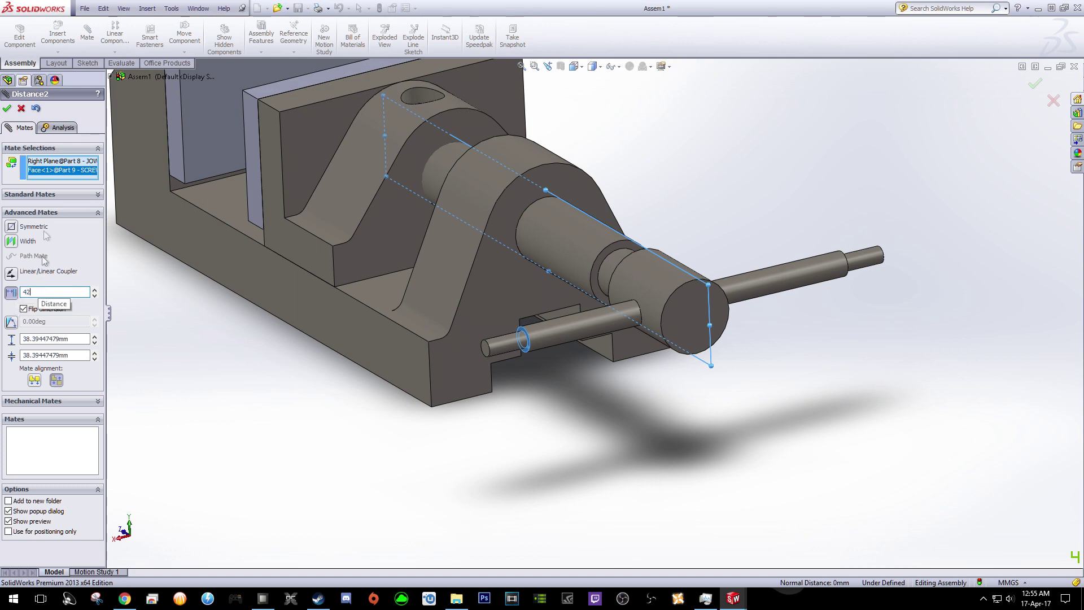
click(6, 108)
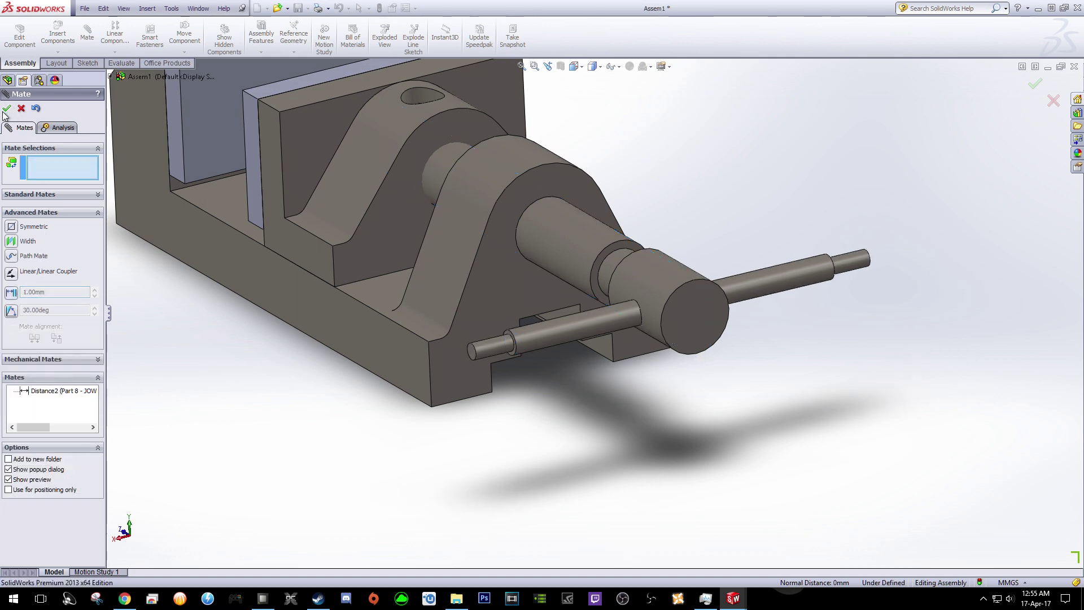
click(7, 109)
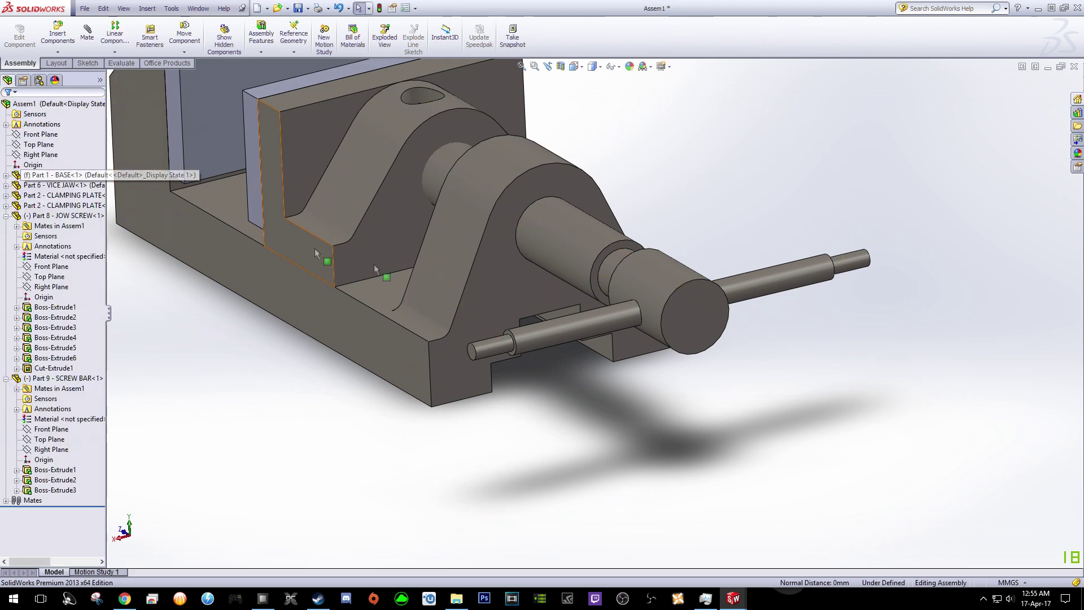
- Pull the screw bar outward to slide the vice jaw and jaw screw toward the screw support
scroll(564, 335, up, 3)
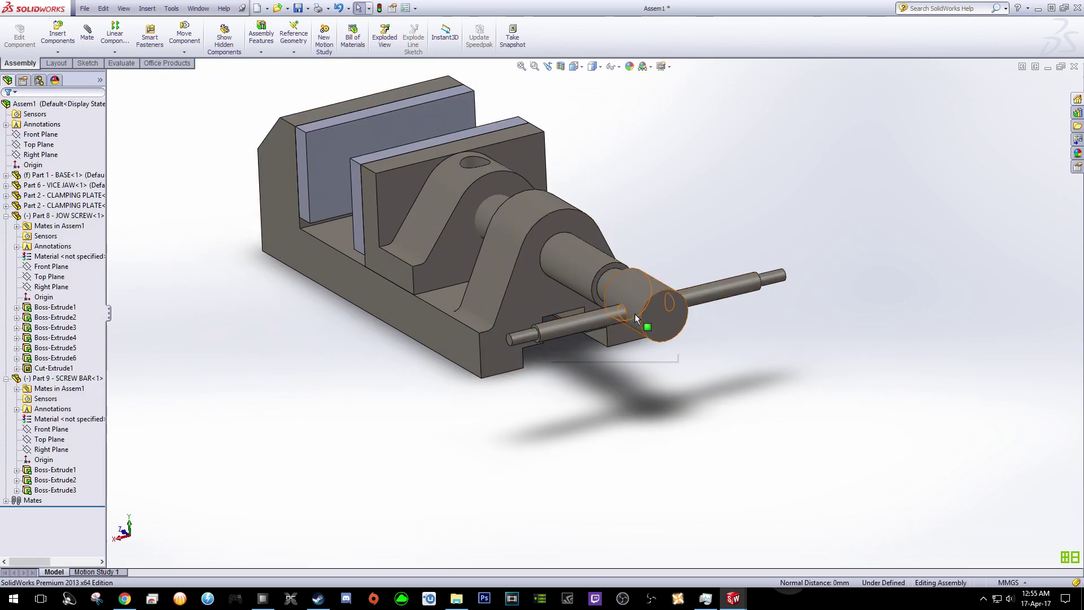
drag(610, 326, 613, 413)
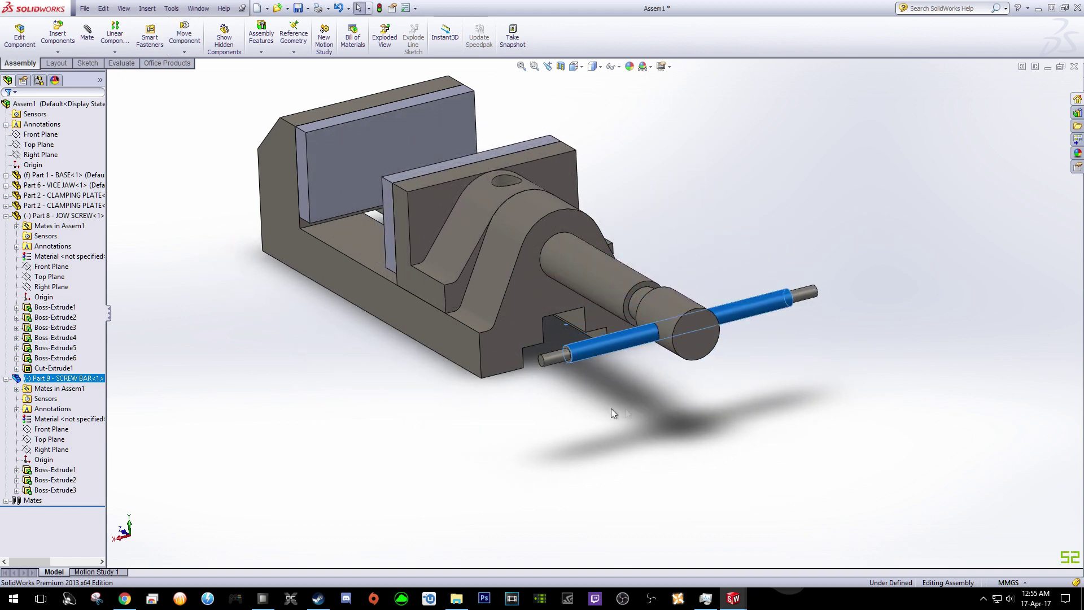
- Insert the Part 10 - BAR GLOBES component and place it in the empty space below the vice base
click(556, 363)
click(805, 294)
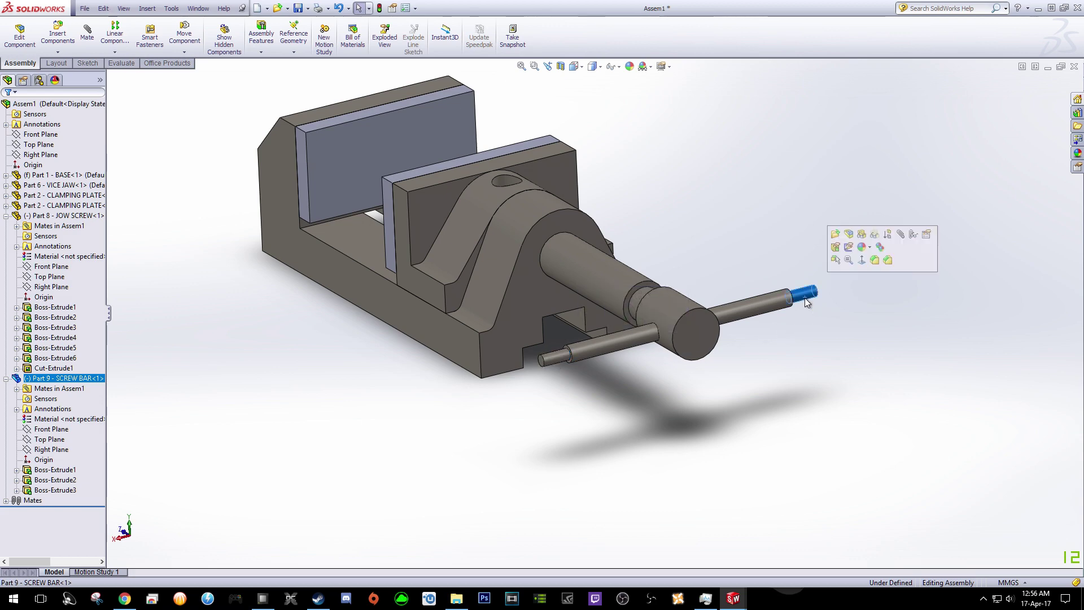
click(58, 34)
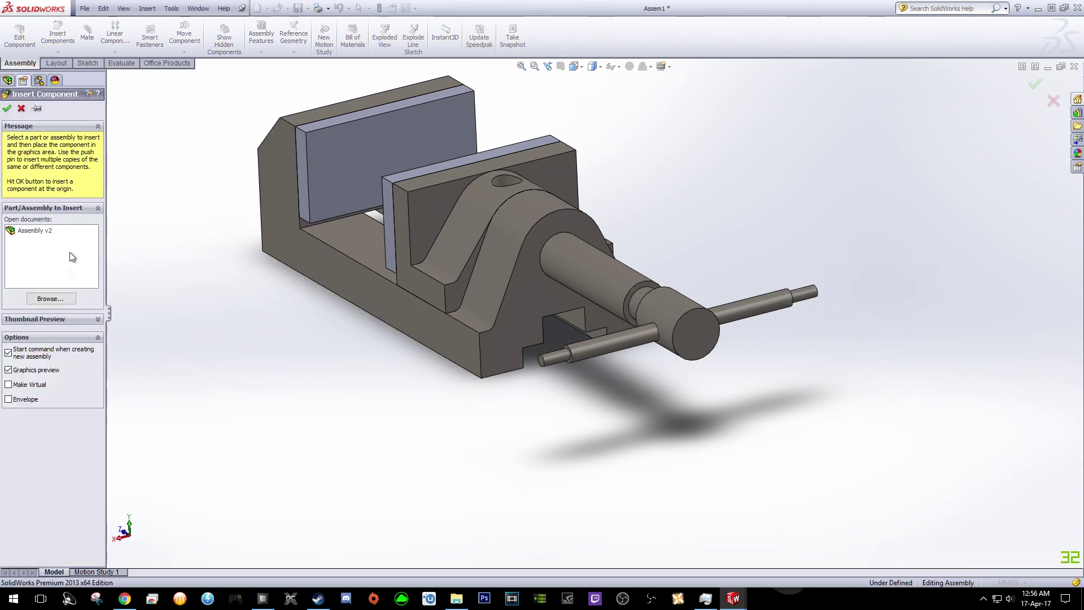
click(47, 298)
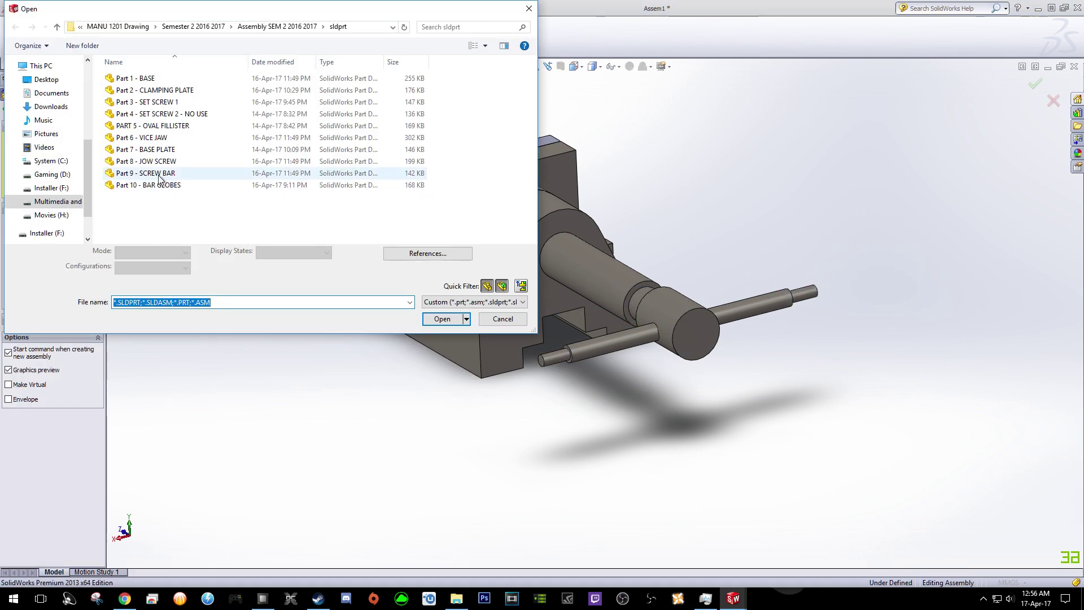
click(162, 184)
click(432, 325)
click(503, 421)
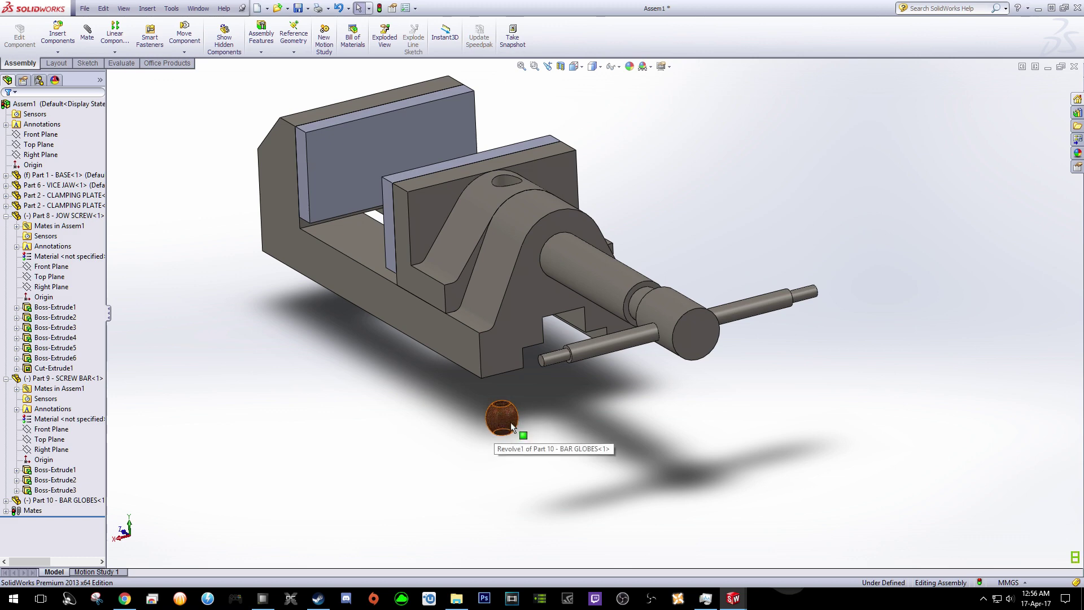
- Add a concentric mate between the bar globe's hole and the thin cylindrical end of the screw bar nearest it
scroll(508, 418, up, 10)
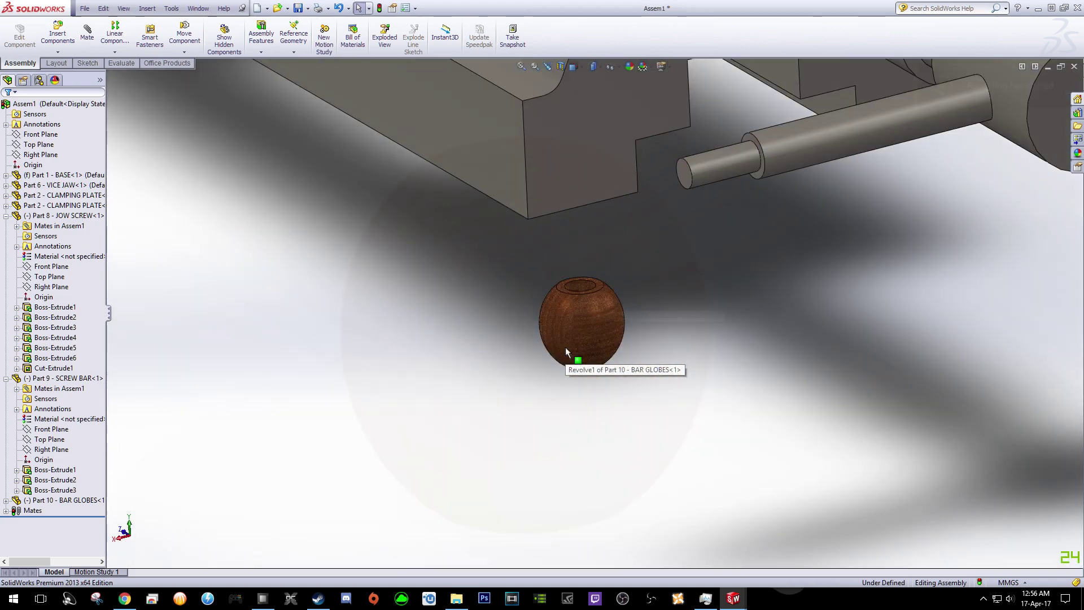
scroll(553, 356, up, 10)
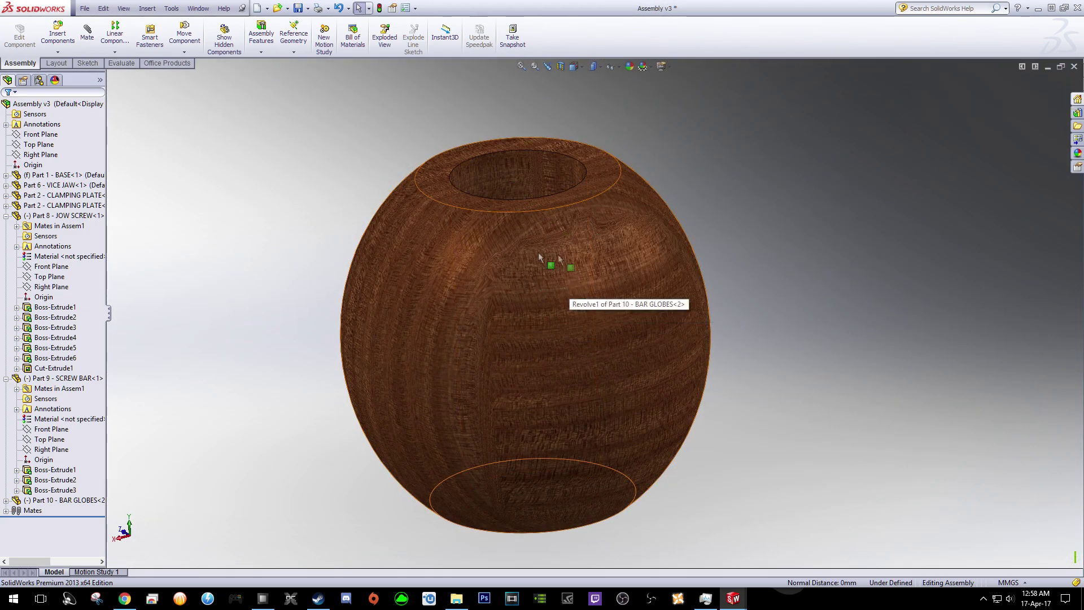
scroll(564, 305, up, 5)
scroll(570, 356, up, 5)
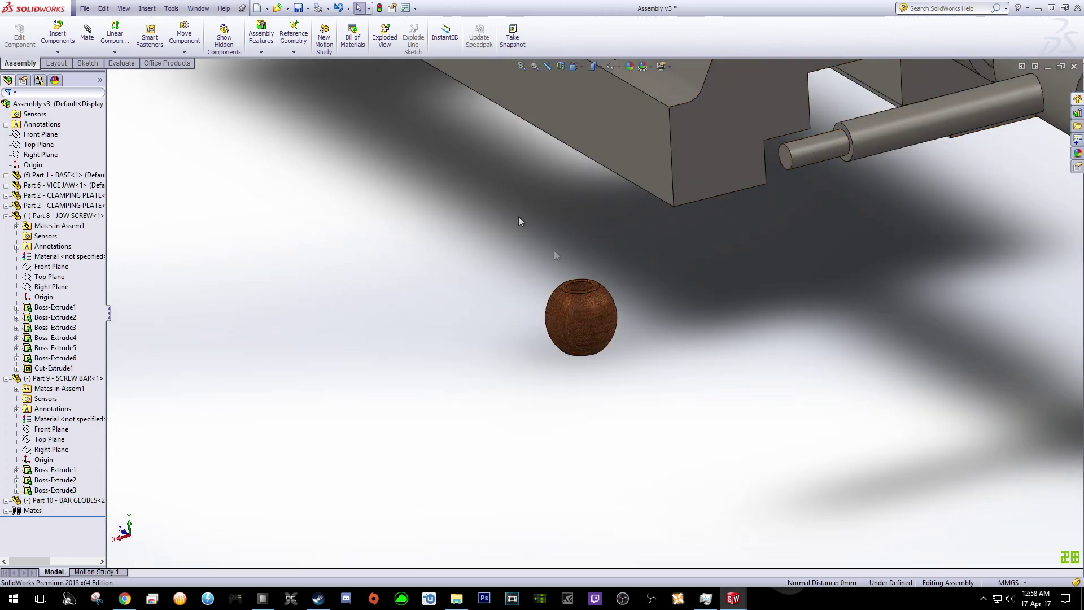
click(88, 34)
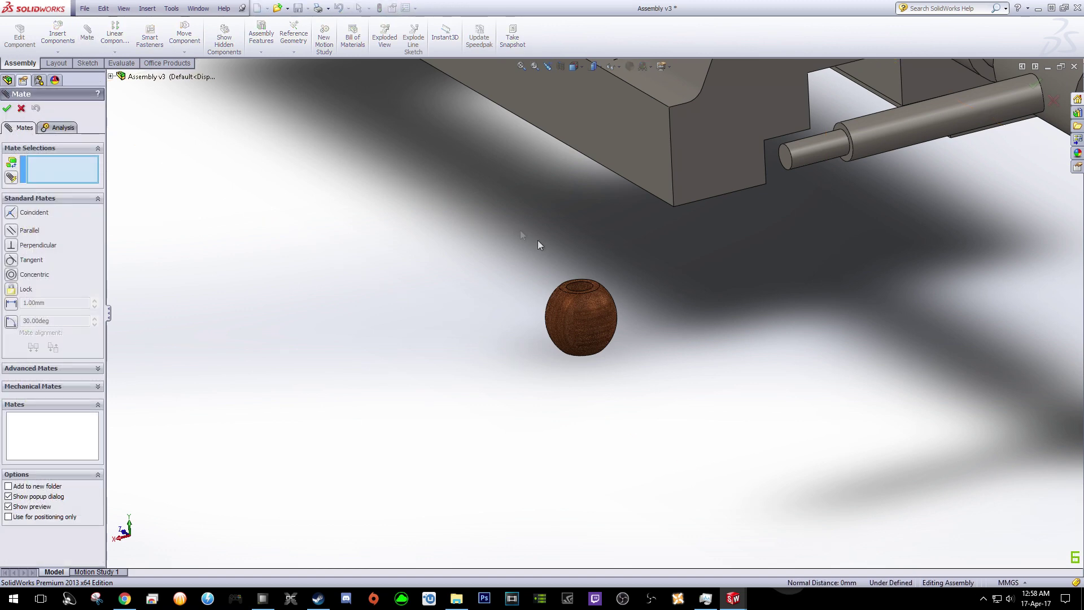
middle_drag(603, 254, 579, 287)
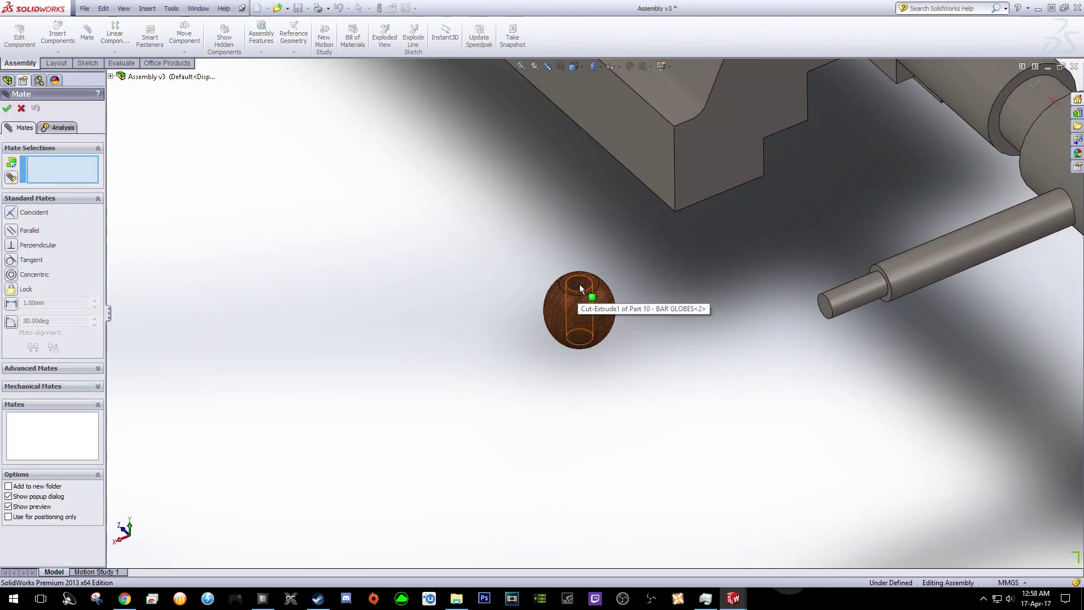
click(579, 283)
click(856, 290)
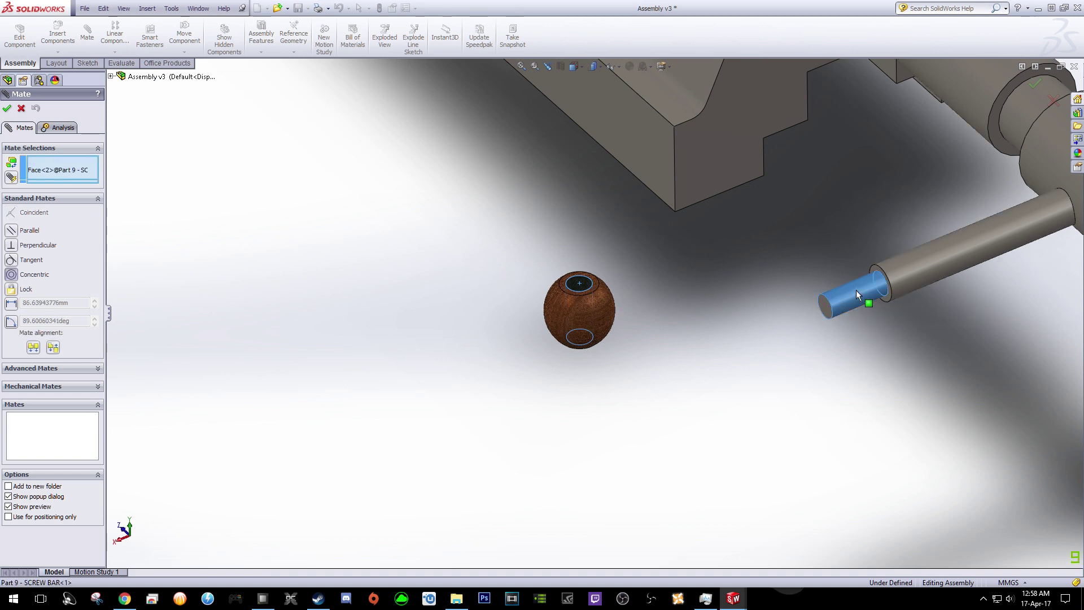
click(997, 275)
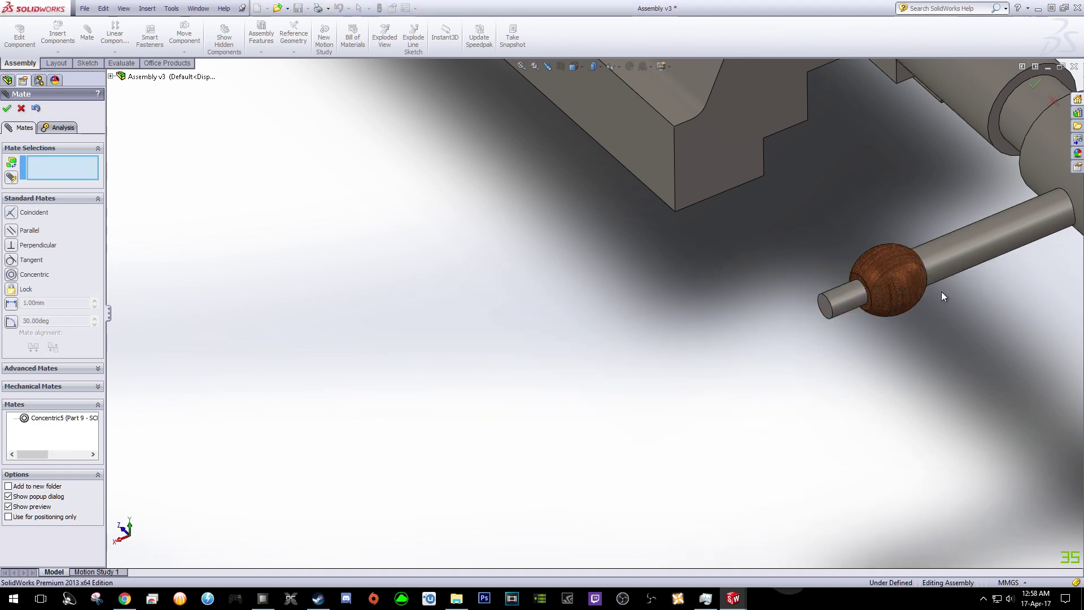
- Slide the globe outward, add a coincident mate between its inner flat ring face and the screw bar's shoulder face, and finish mating
drag(906, 288, 767, 337)
middle_drag(882, 308, 791, 346)
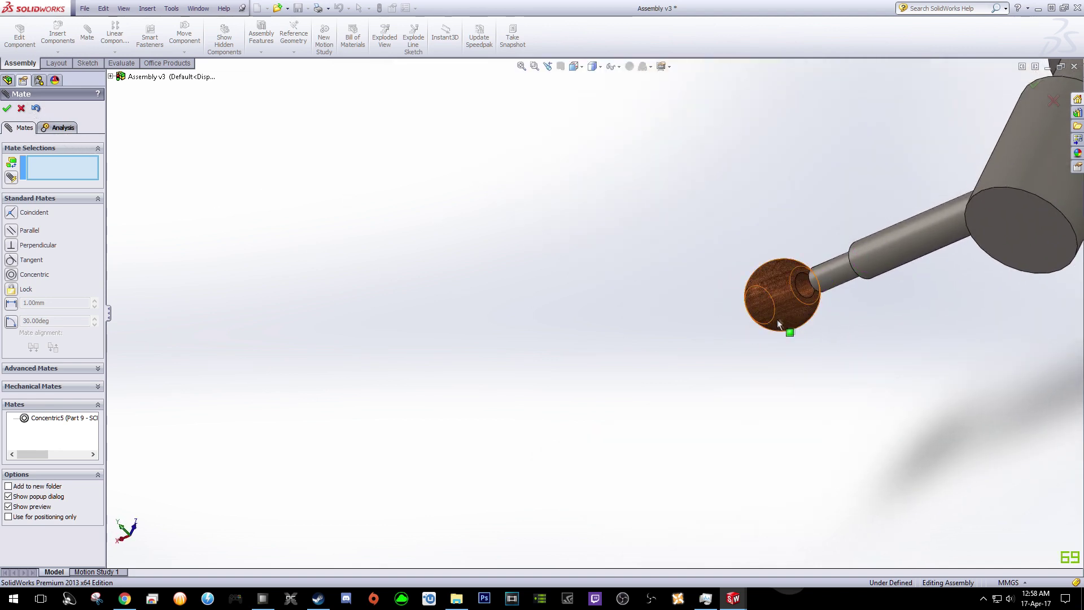
scroll(793, 283, down, 8)
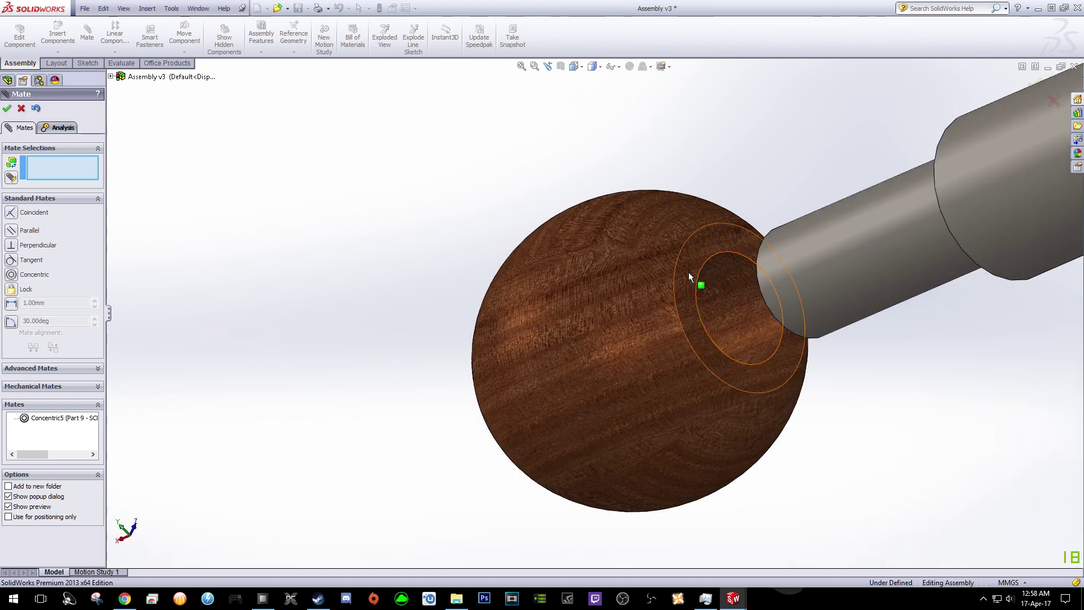
click(701, 285)
middle_drag(751, 176, 828, 227)
scroll(937, 246, up, 3)
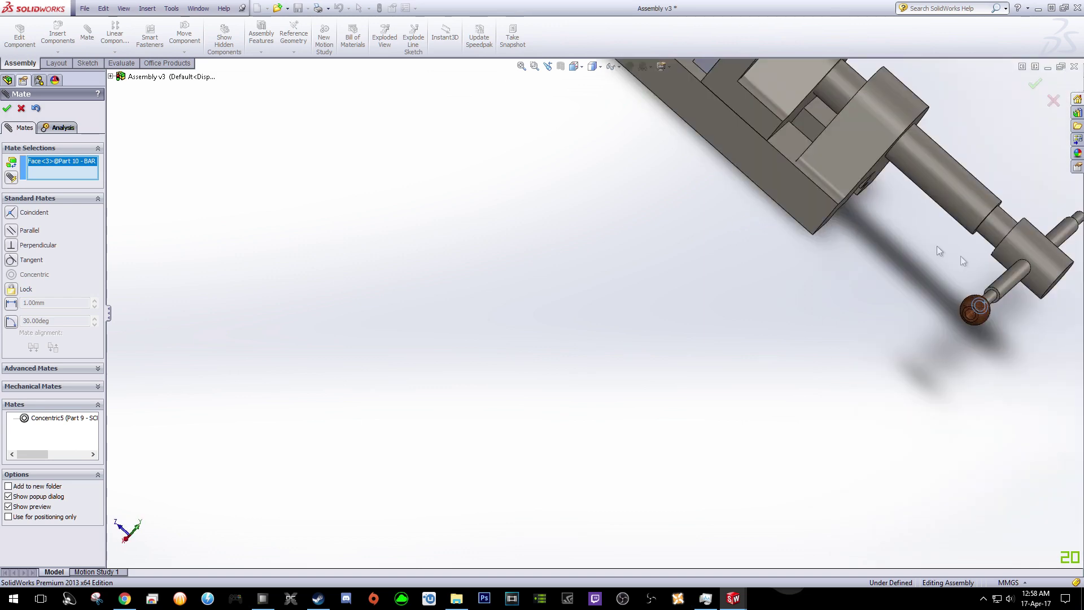
scroll(987, 296, down, 6)
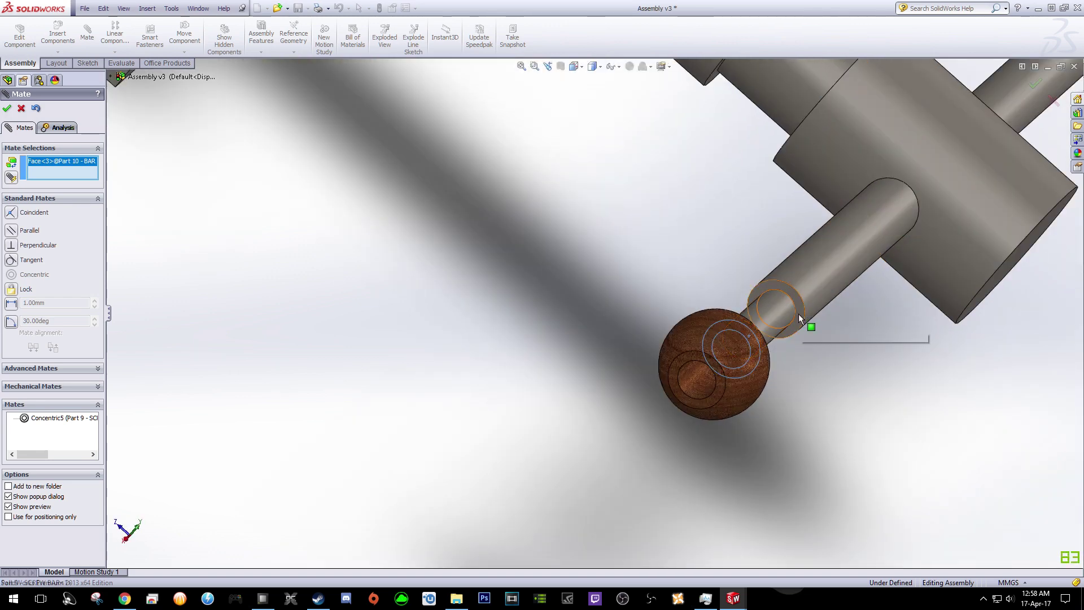
click(799, 318)
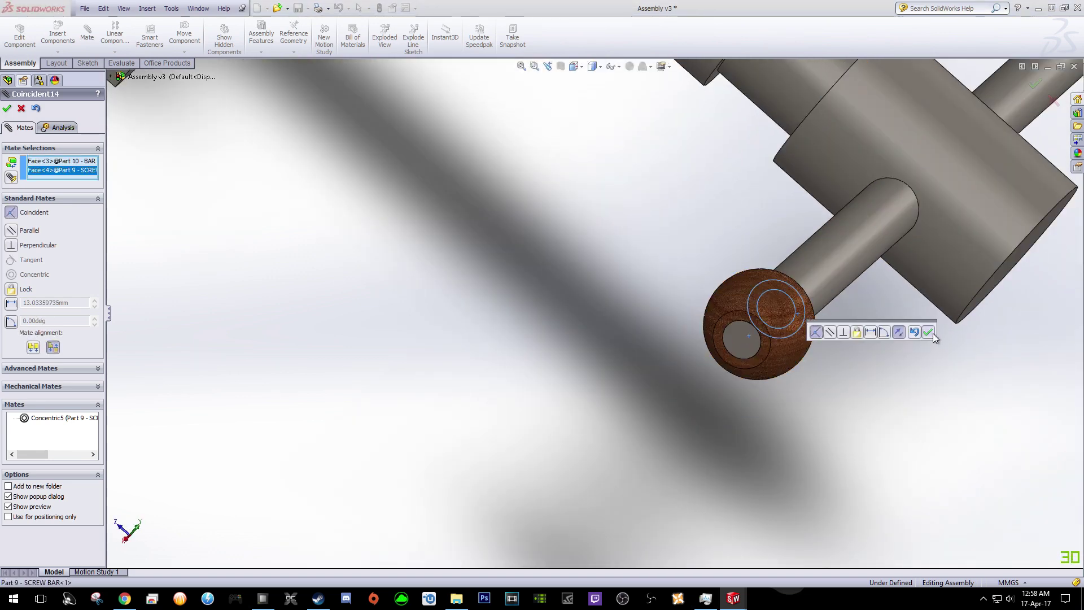
click(931, 333)
middle_drag(846, 414, 839, 410)
scroll(842, 386, up, 8)
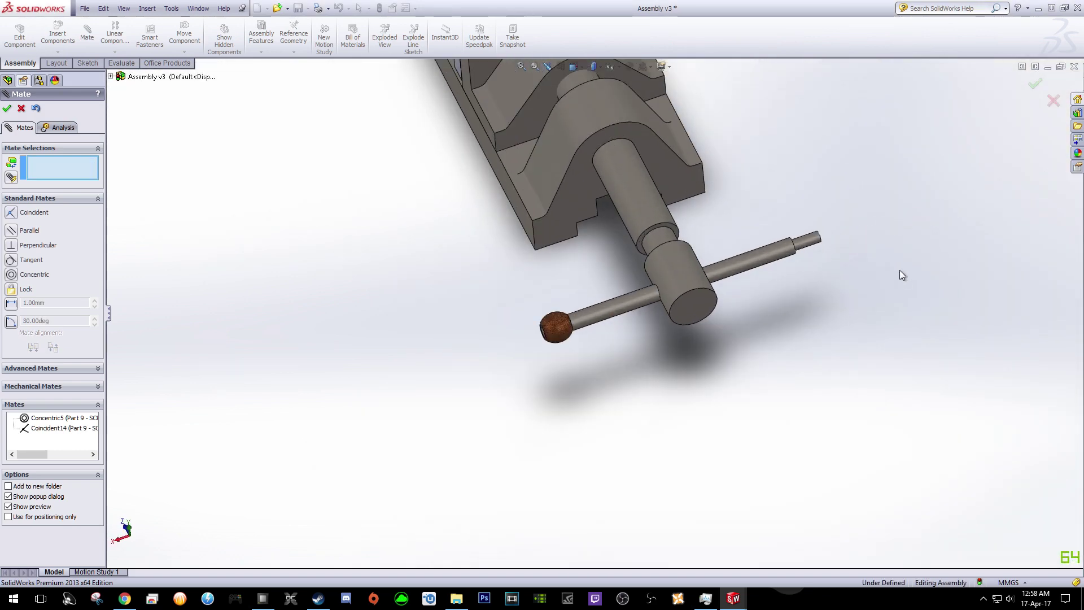
scroll(819, 268, down, 2)
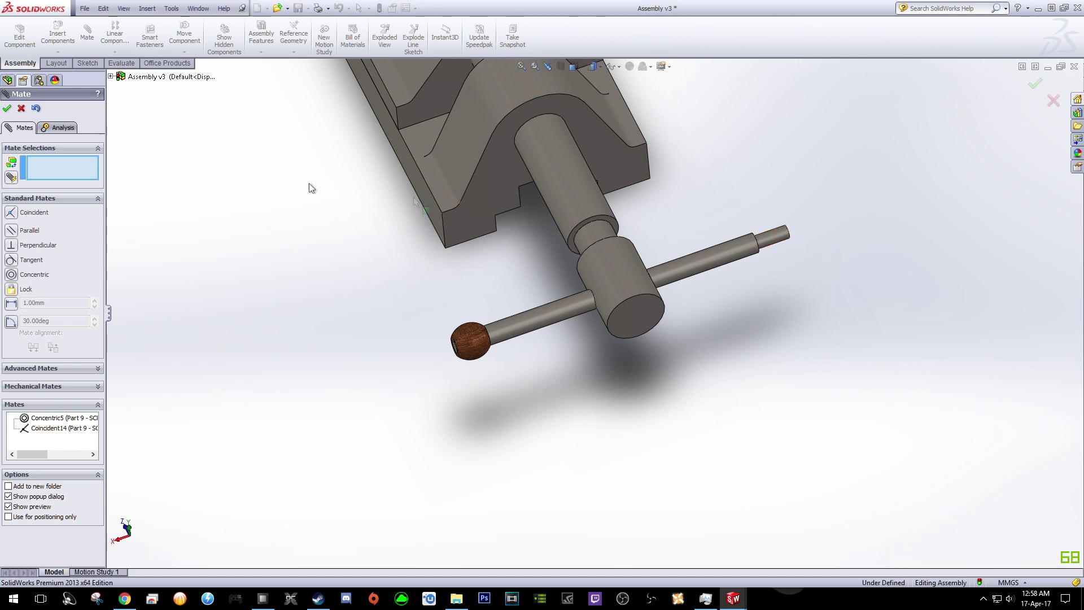
click(7, 108)
- Insert a second Part 10 - BAR GLOBES component near the free end of the screw bar
click(57, 34)
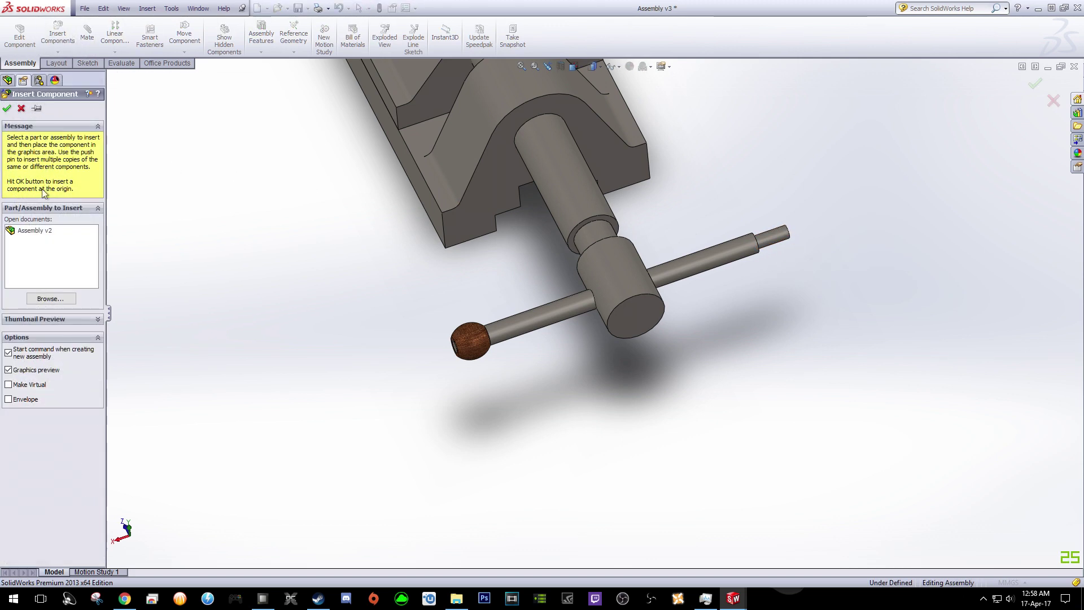
click(35, 299)
double_click(169, 186)
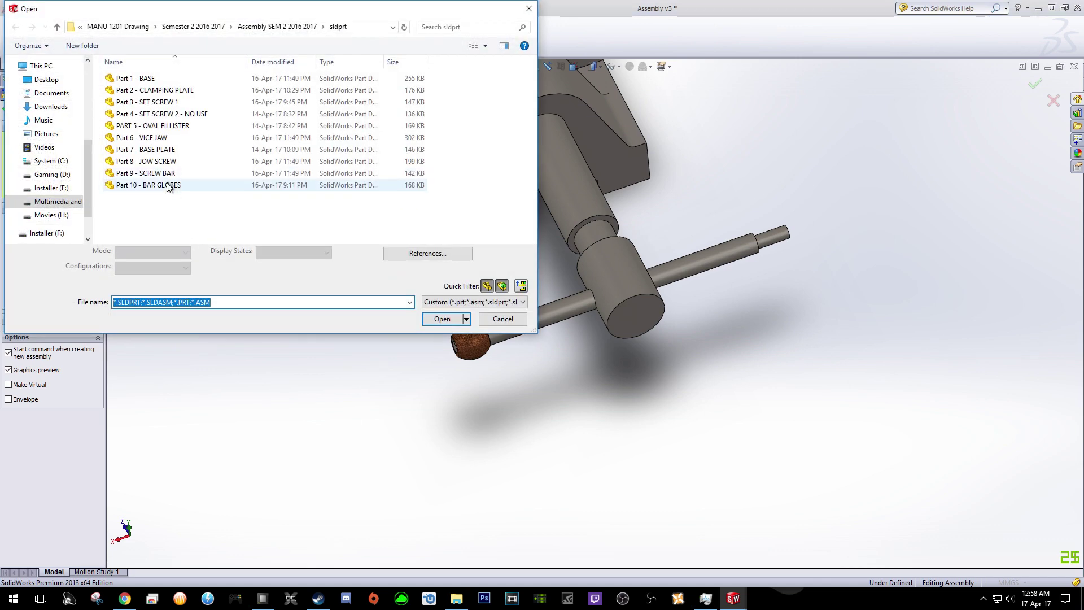
click(812, 183)
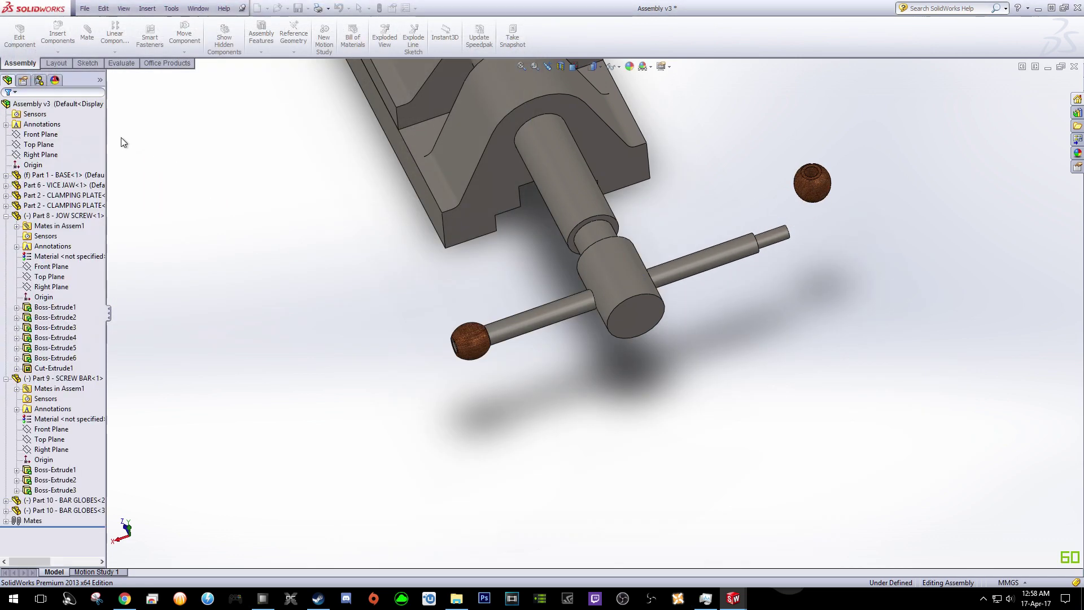
- Add a concentric mate between the second globe's hole and the screw bar's free thin end, and finish mating
scroll(793, 196, down, 3)
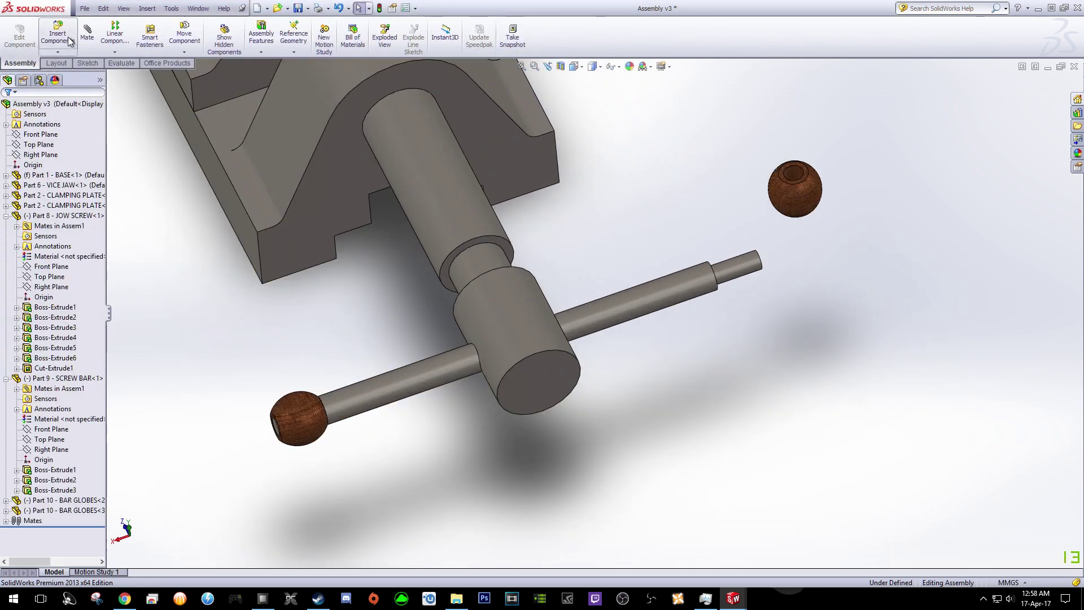
click(87, 32)
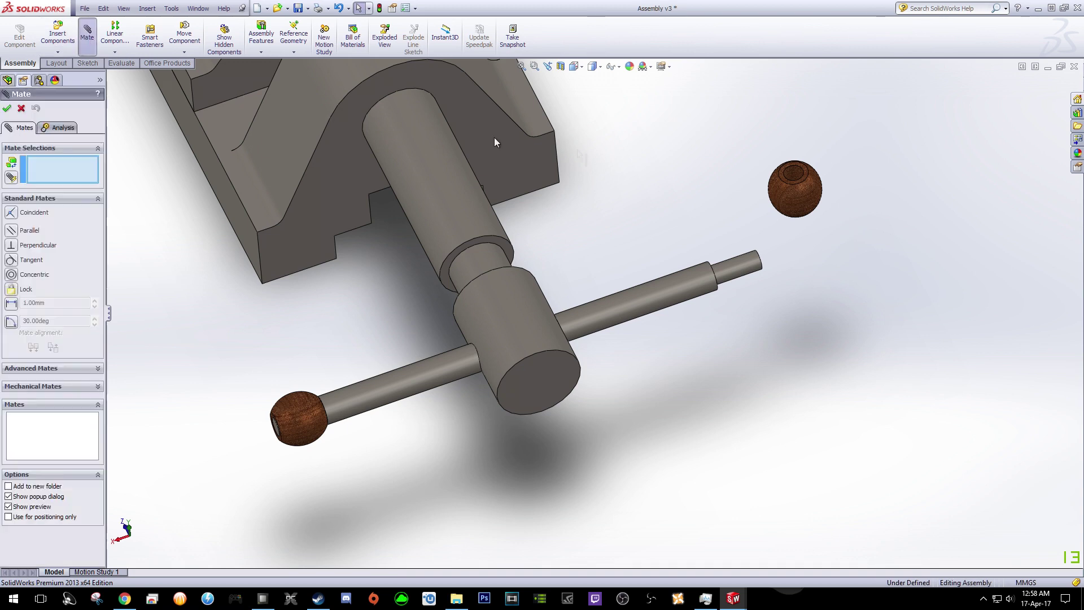
click(789, 179)
click(733, 265)
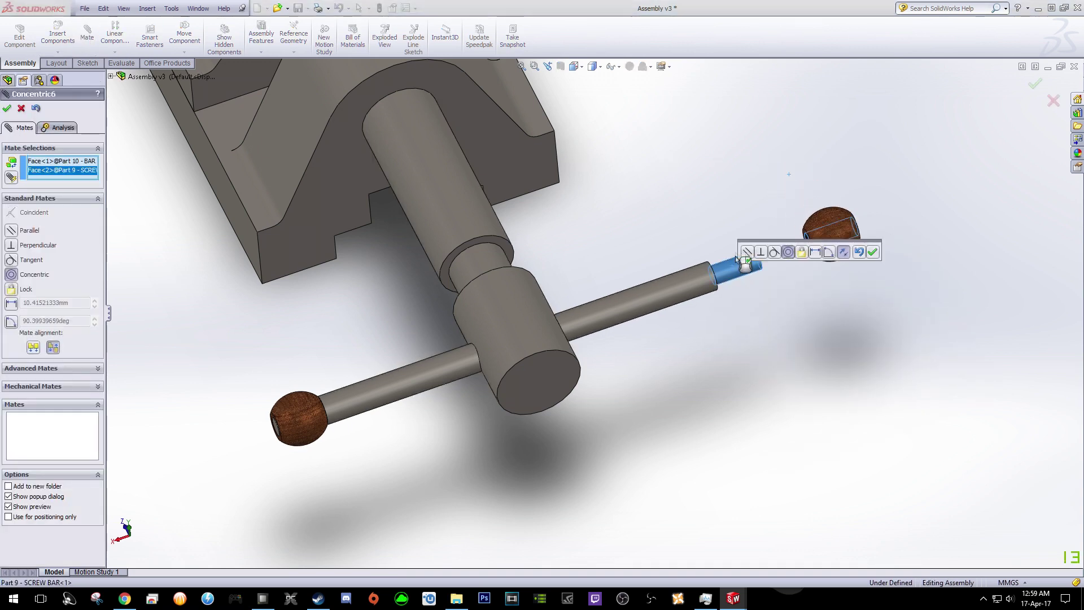
click(873, 252)
middle_drag(802, 297, 802, 271)
scroll(734, 266, up, 5)
key(Escape)
- Add a coincident mate between the second globe's inner flat ring face and the screw bar's adjacent shoulder face, and finish mating
click(93, 39)
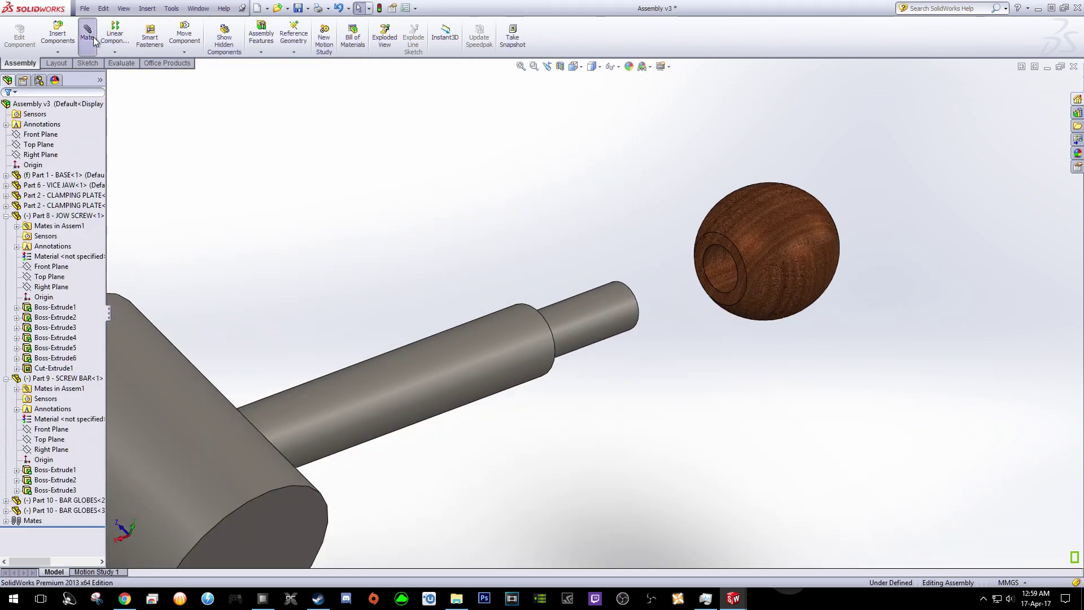
click(714, 247)
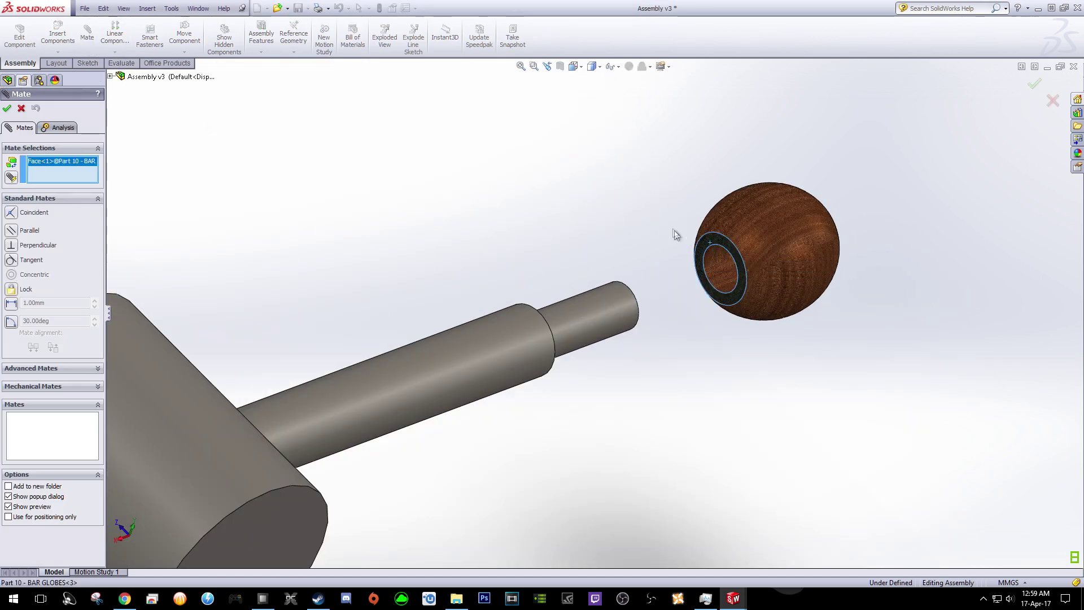
middle_drag(672, 235, 514, 352)
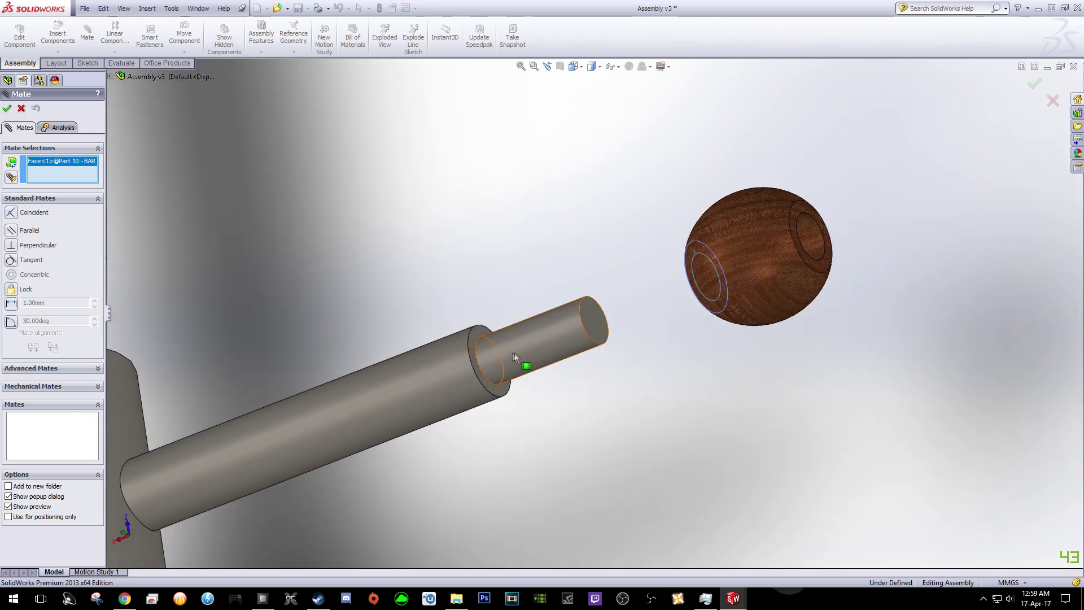
click(480, 334)
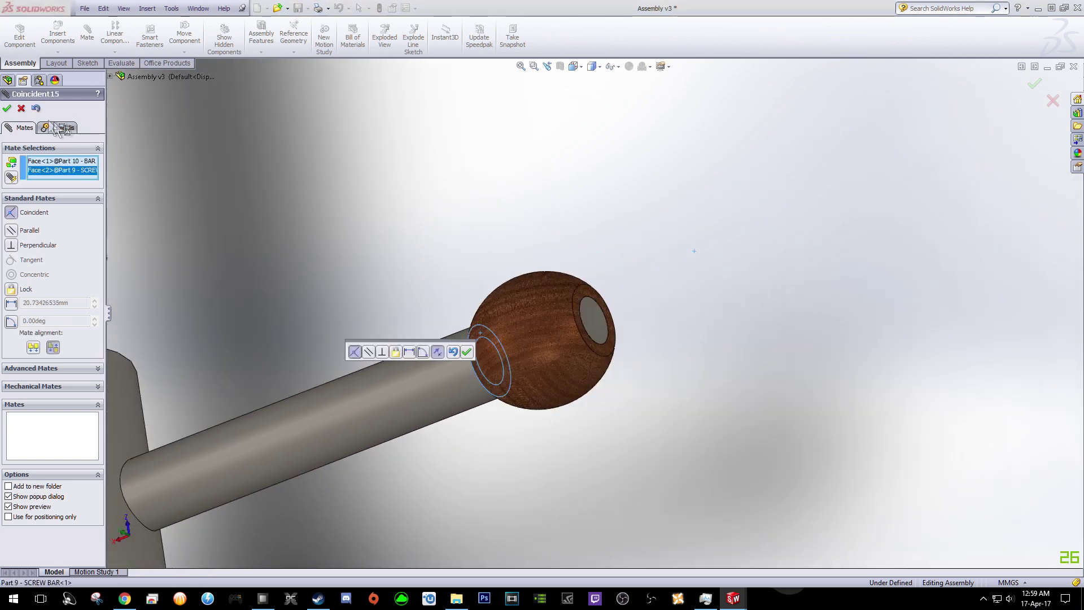
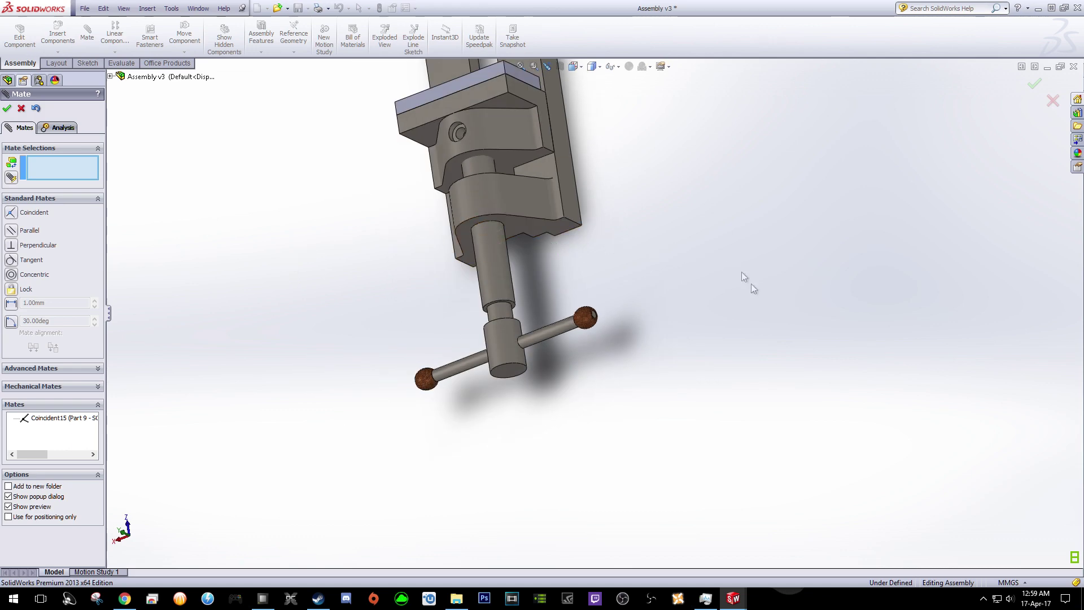
key(space)
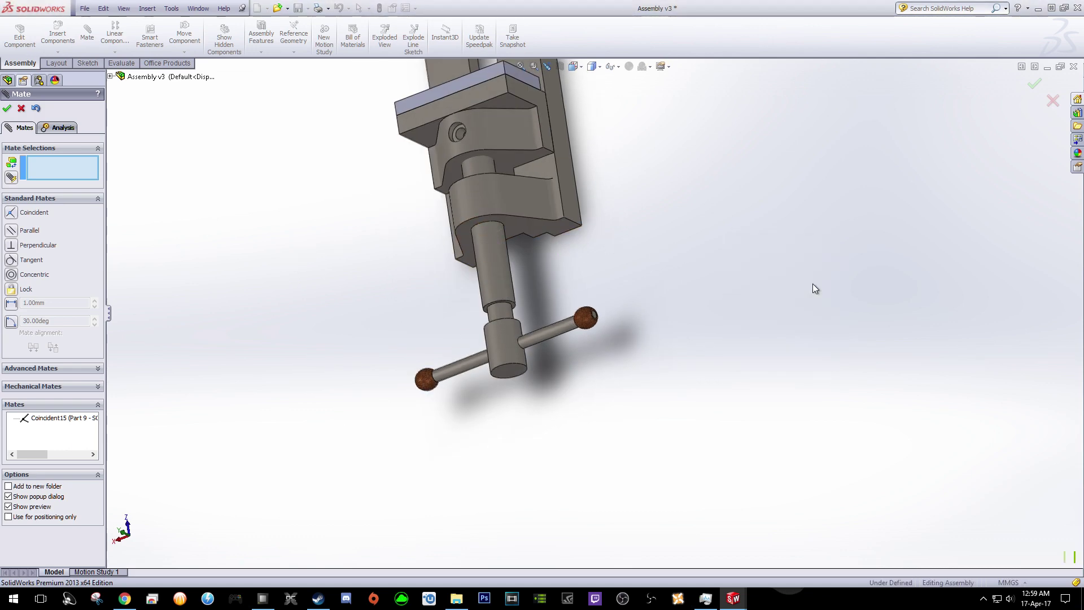
click(813, 282)
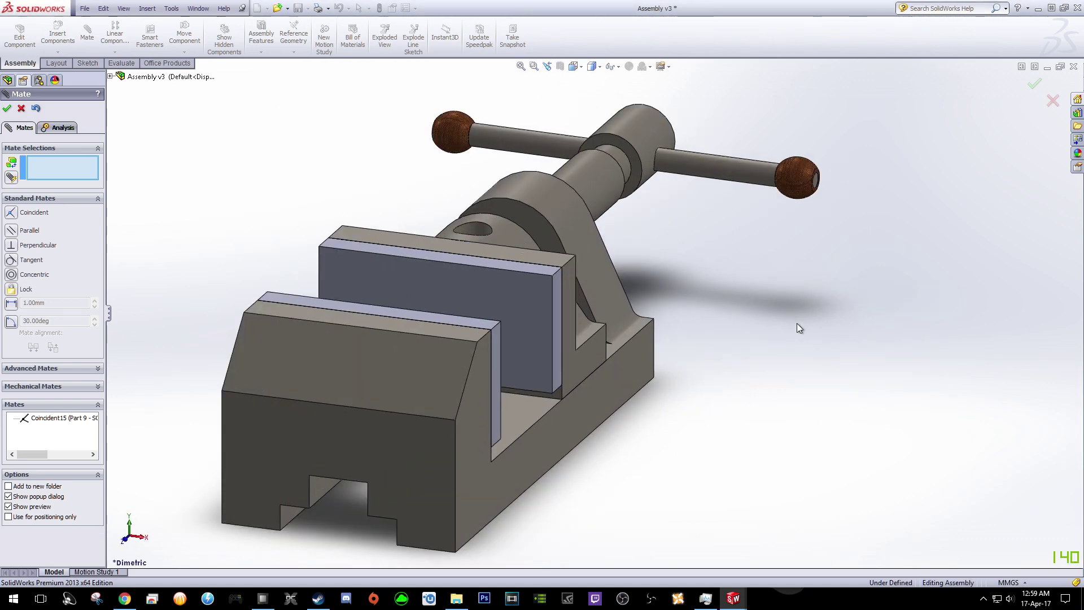
middle_drag(758, 329, 721, 189)
scroll(424, 290, down, 3)
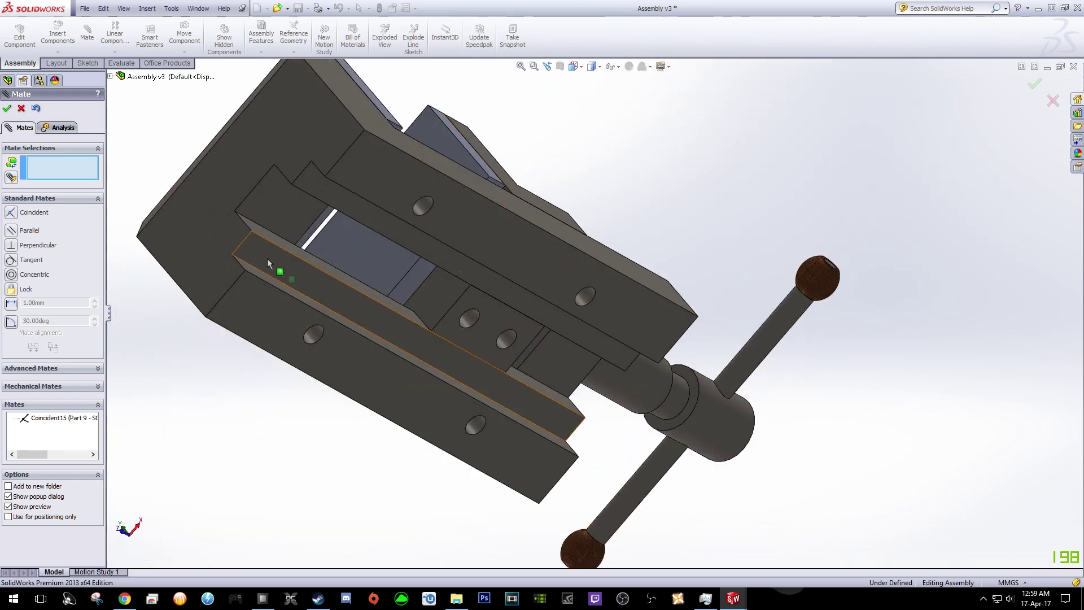
click(7, 110)
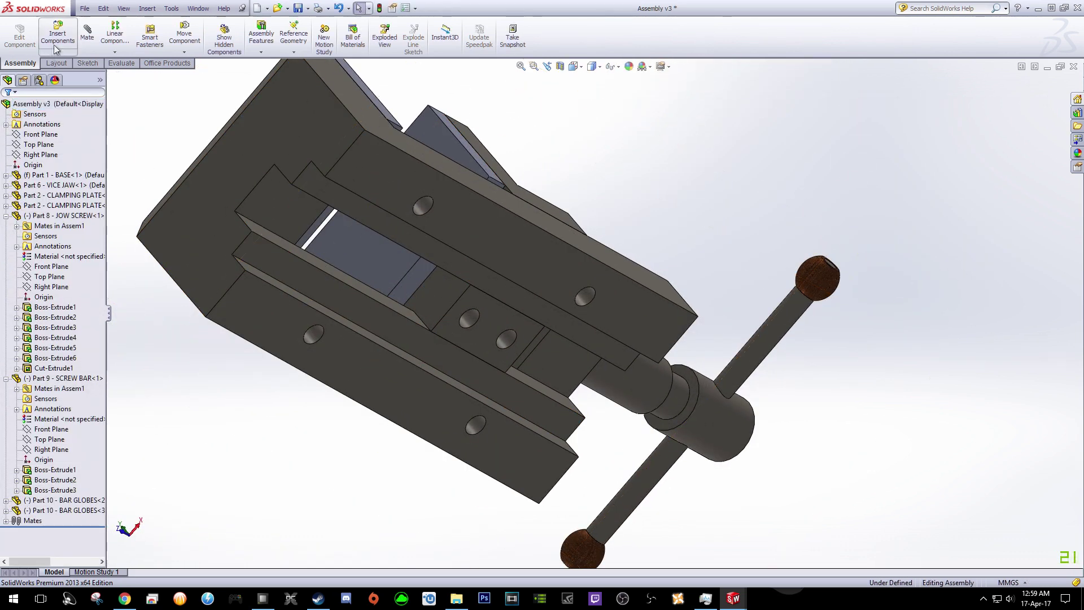
- Insert the Part 7 - BASE PLATE component over the underside of the vice base
click(57, 38)
click(50, 298)
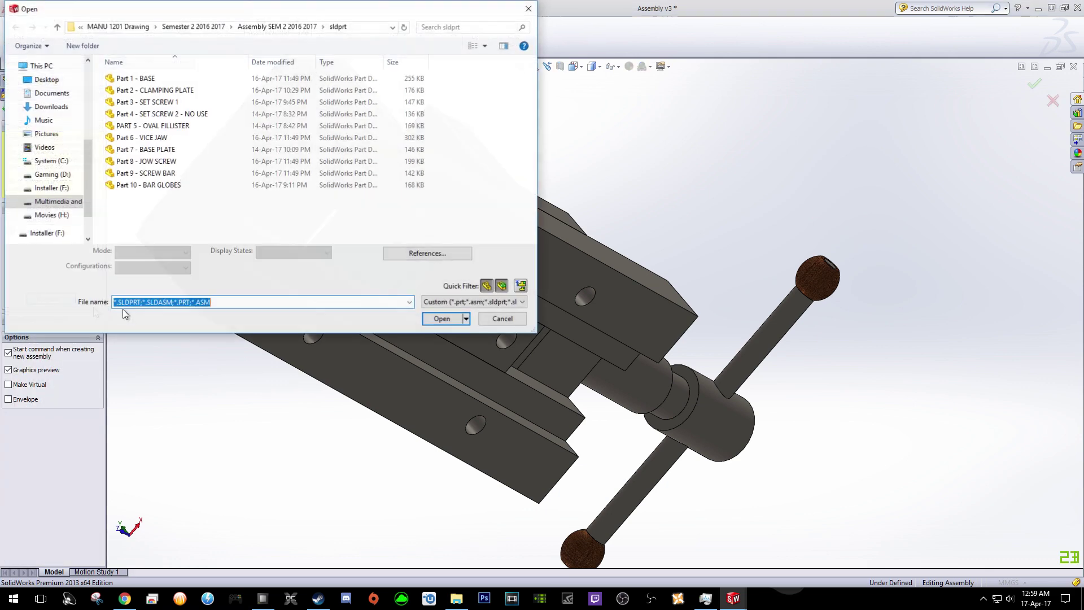
click(148, 149)
click(442, 324)
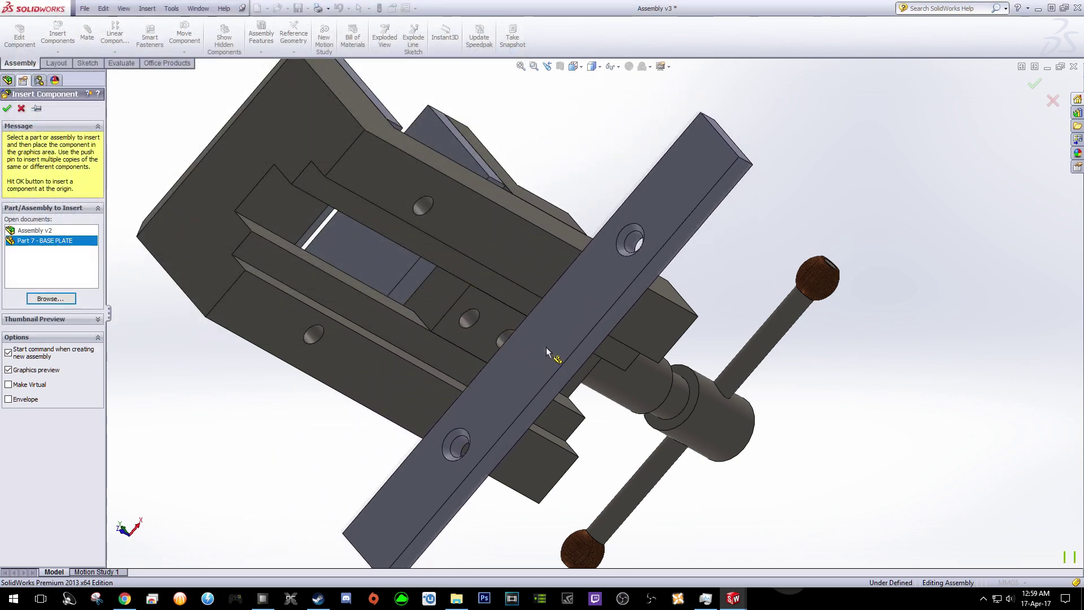
click(514, 307)
- Rotate the base plate until it runs roughly lengthwise along the underside of the vice base, and finish rotating
mouse_move(733, 268)
middle_down()
mouse_move(672, 392)
mouse_move(714, 259)
middle_up()
click(184, 52)
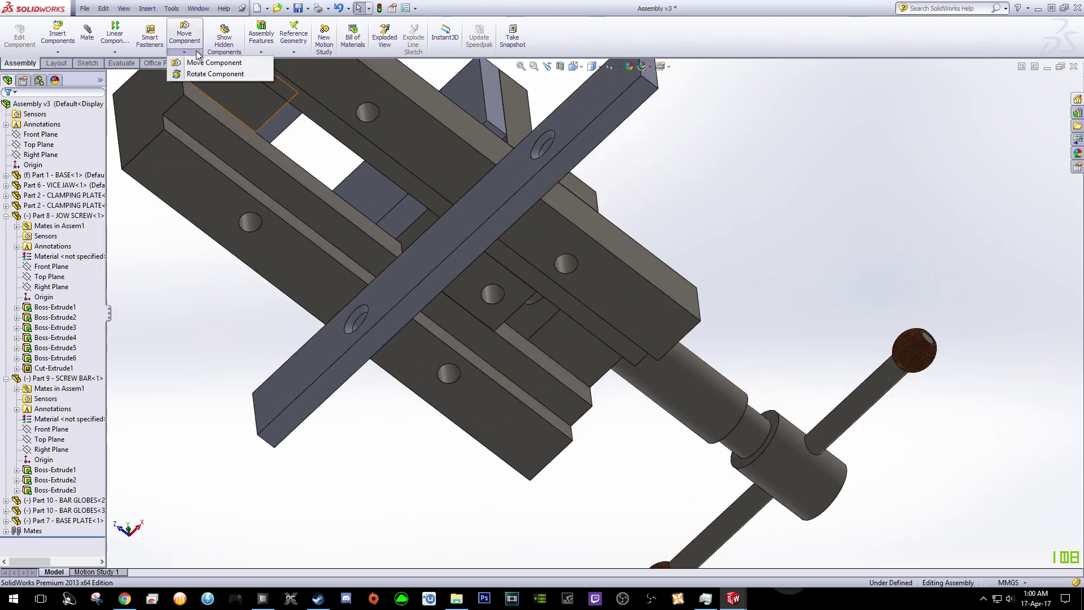
click(220, 74)
drag(624, 182, 282, 307)
scroll(305, 210, up, 3)
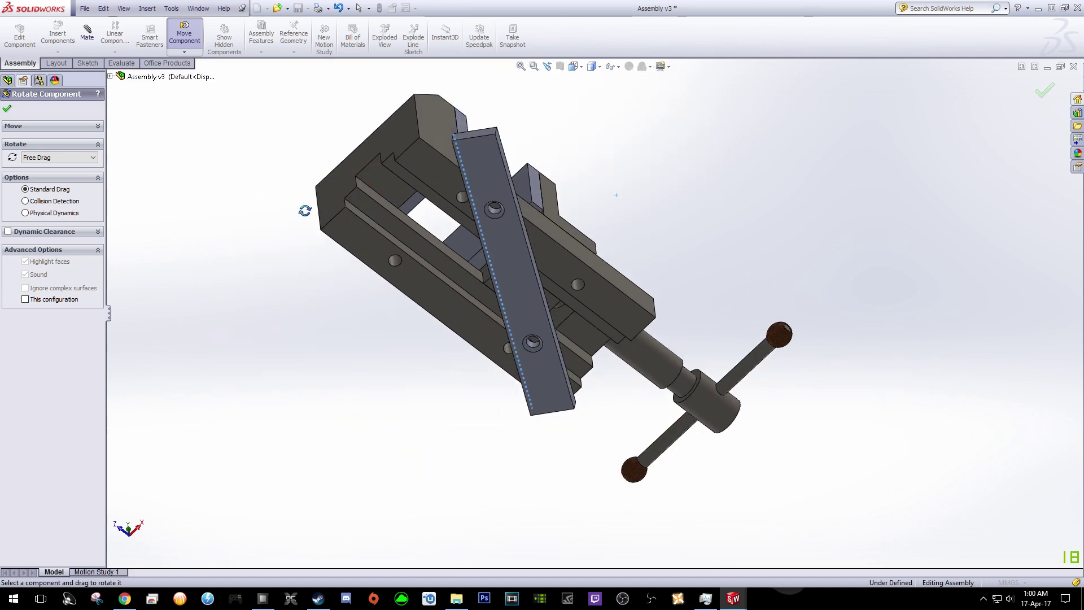
drag(472, 152, 456, 215)
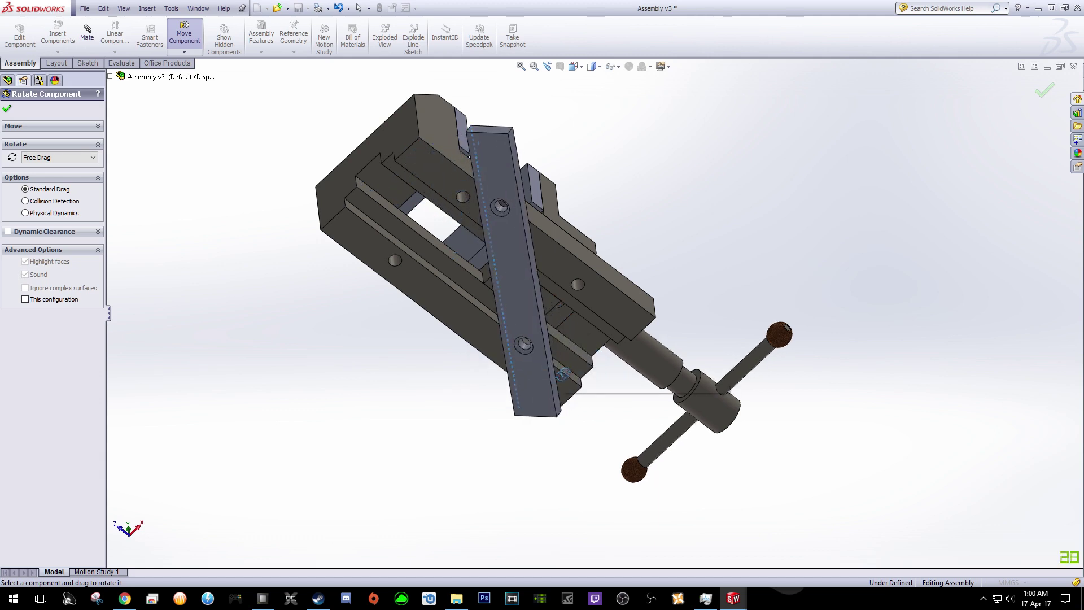
drag(561, 375, 621, 491)
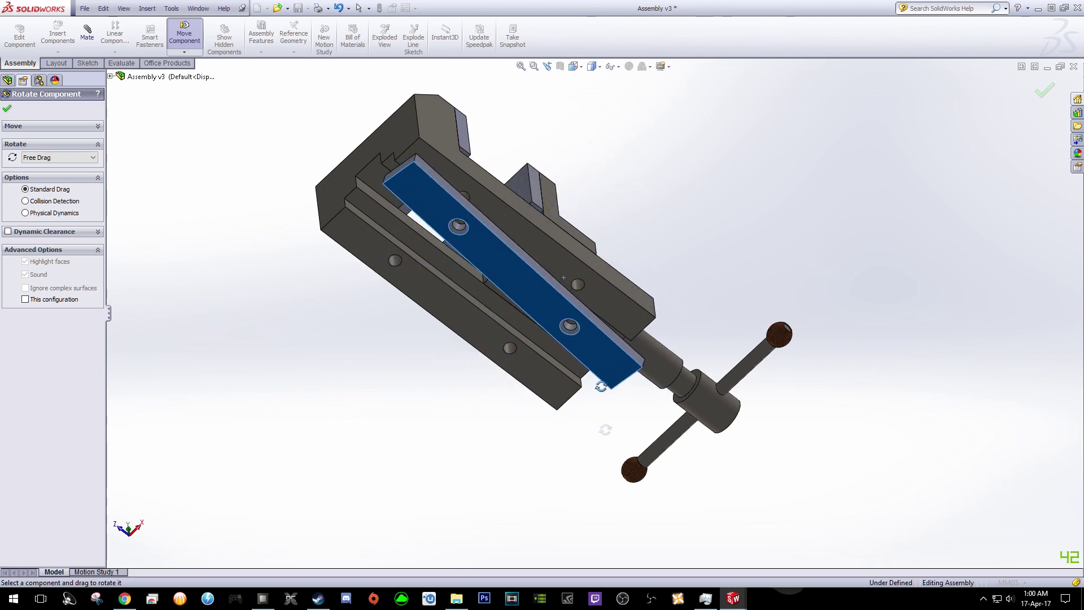
scroll(605, 430, up, 3)
scroll(605, 430, down, 5)
middle_drag(606, 429, 412, 295)
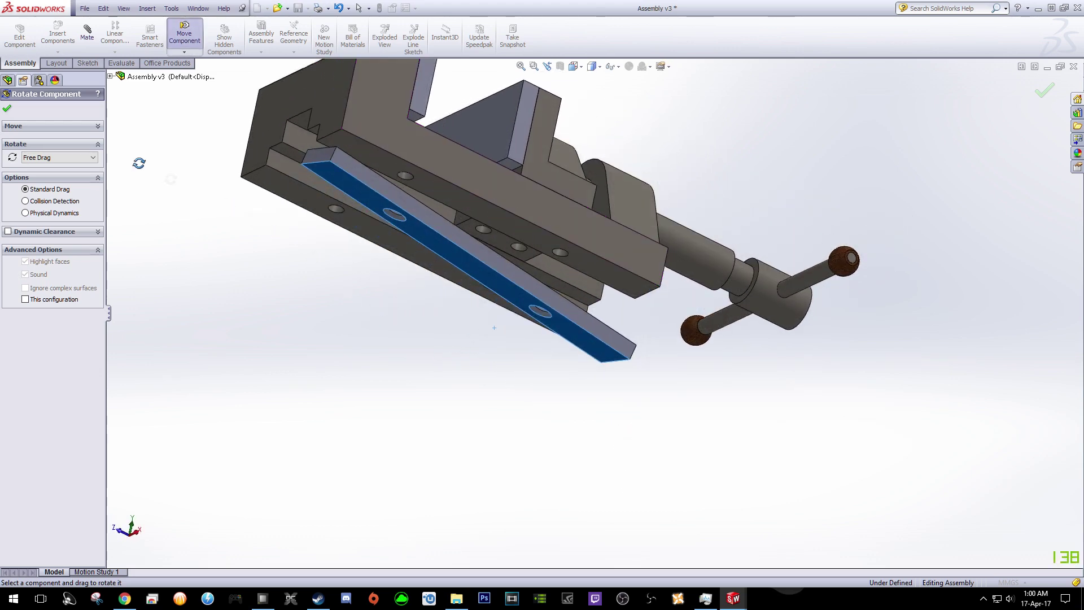
click(6, 110)
- Add a coincident mate between the base rail's underside face and the base plate's top face
scroll(347, 249, down, 3)
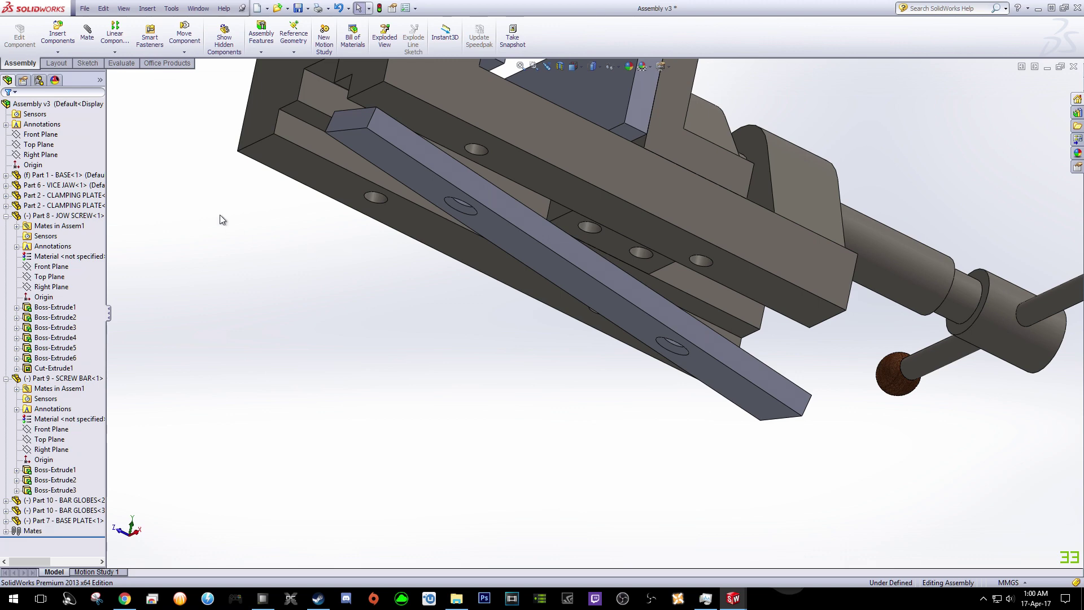
click(596, 229)
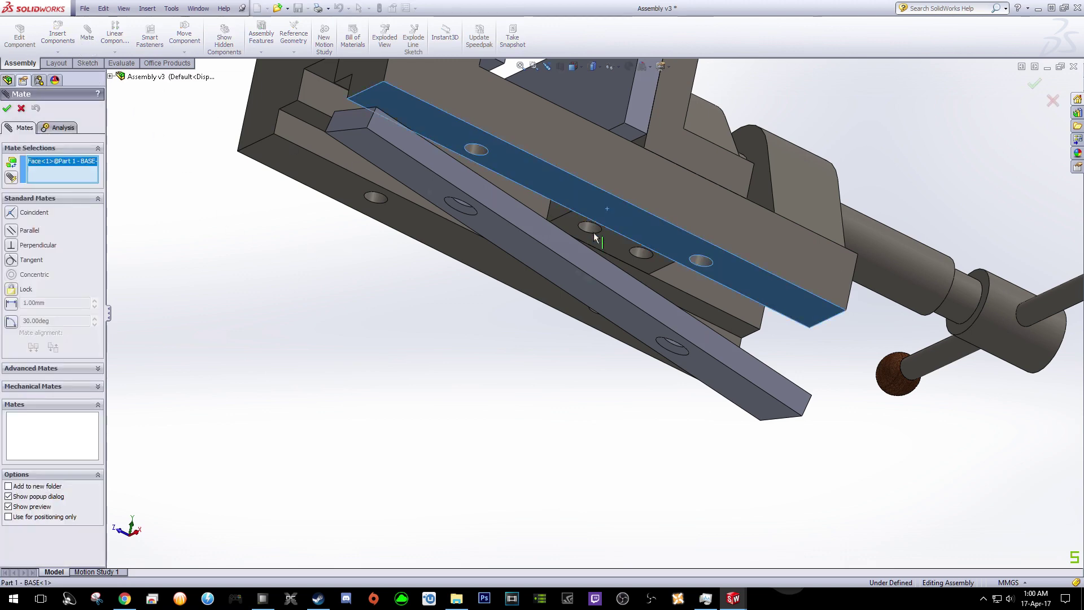
middle_drag(594, 232, 513, 354)
click(514, 348)
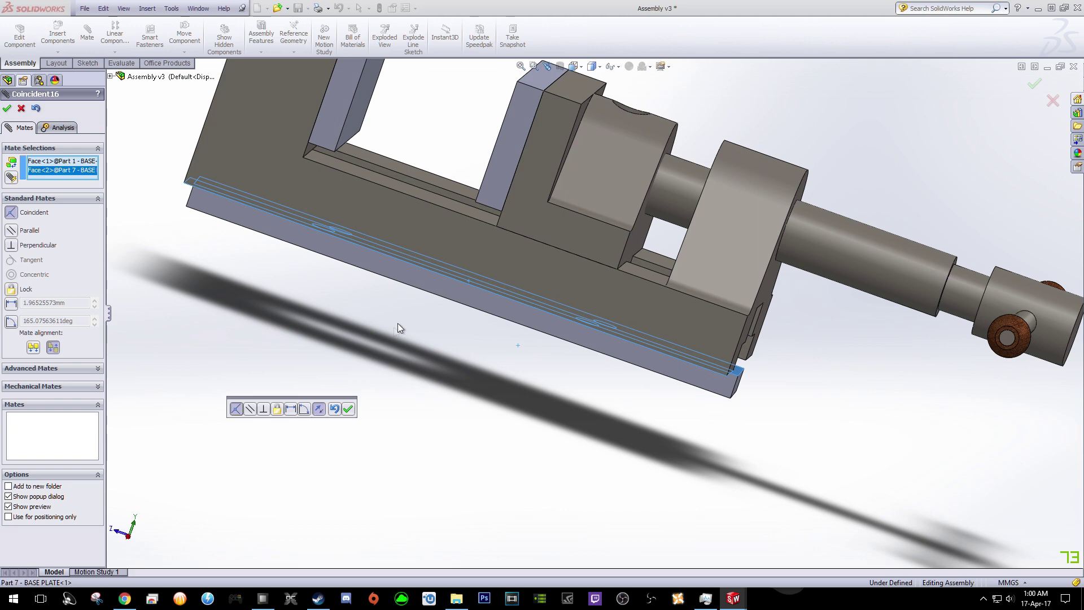
click(348, 408)
- Add a coincident mate between the base's flat end face and the base plate's short end face
scroll(266, 343, down, 3)
middle_drag(266, 344, 105, 191)
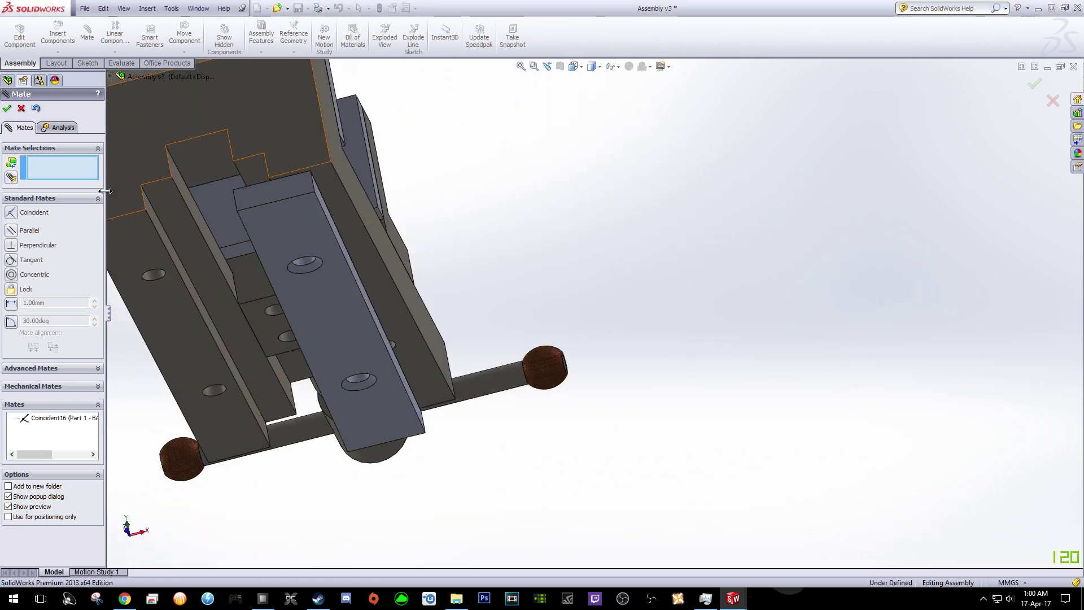
click(295, 152)
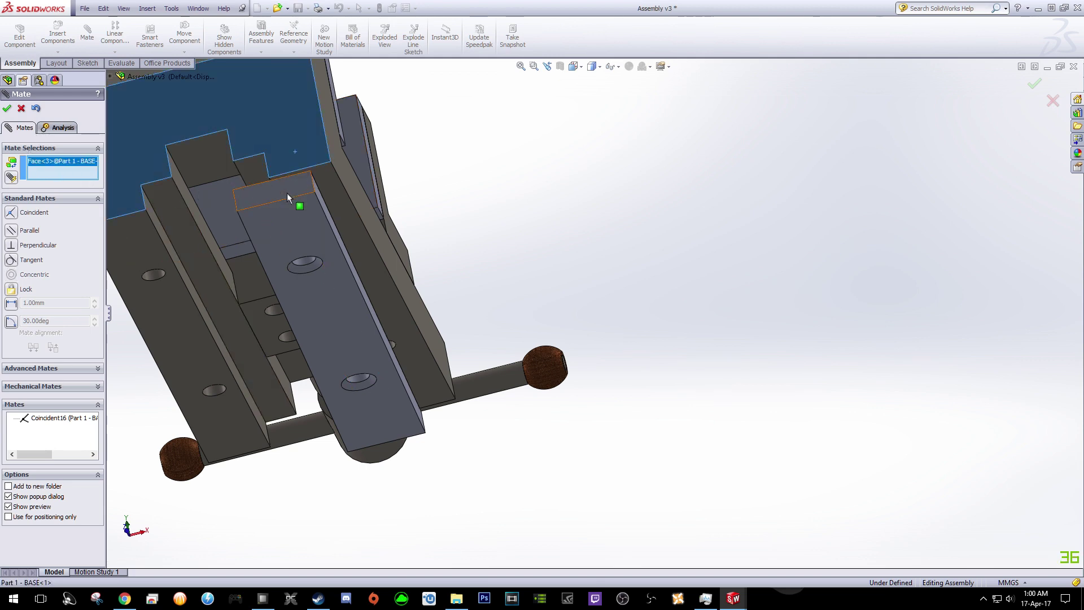
click(287, 192)
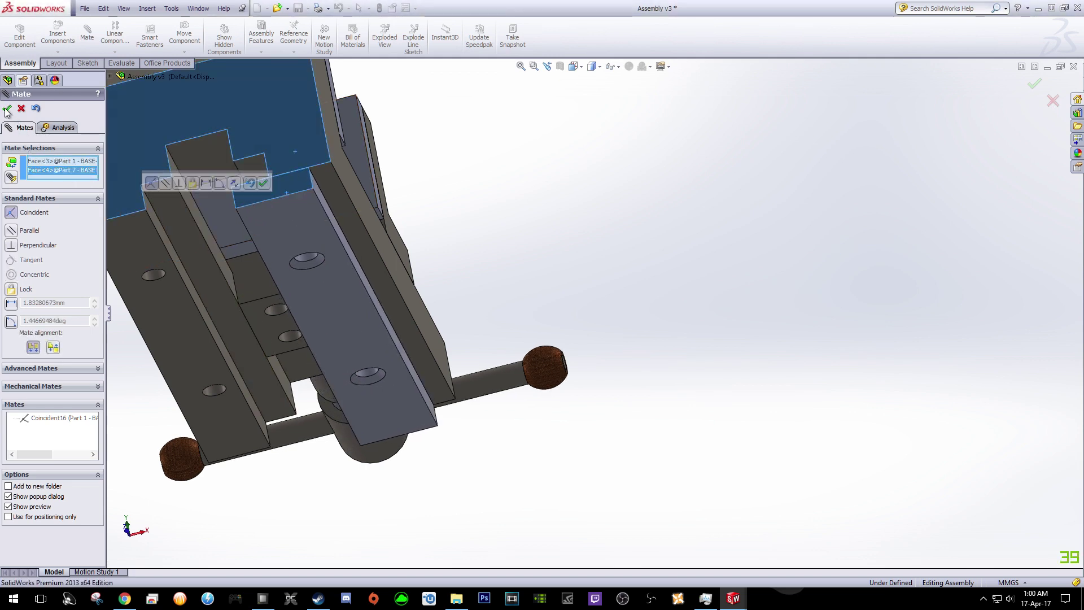
click(263, 183)
- Try a coincident mate between the base's outer side face and the base plate's long side face, inspect the underside, and cancel
click(351, 189)
middle_drag(351, 189, 303, 300)
click(303, 300)
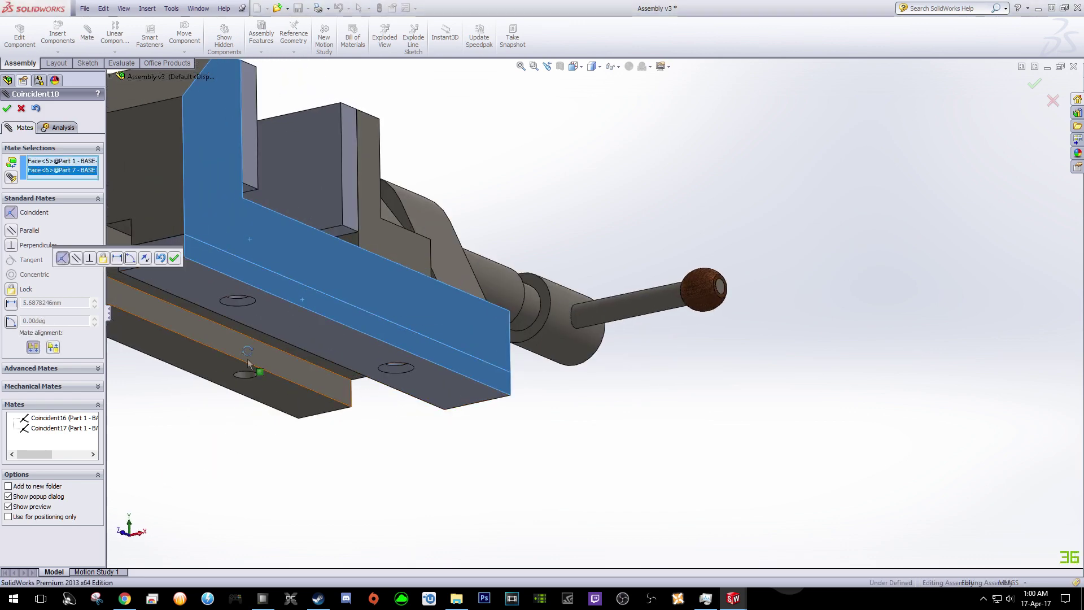
middle_drag(231, 355, 262, 197)
scroll(262, 196, down, 5)
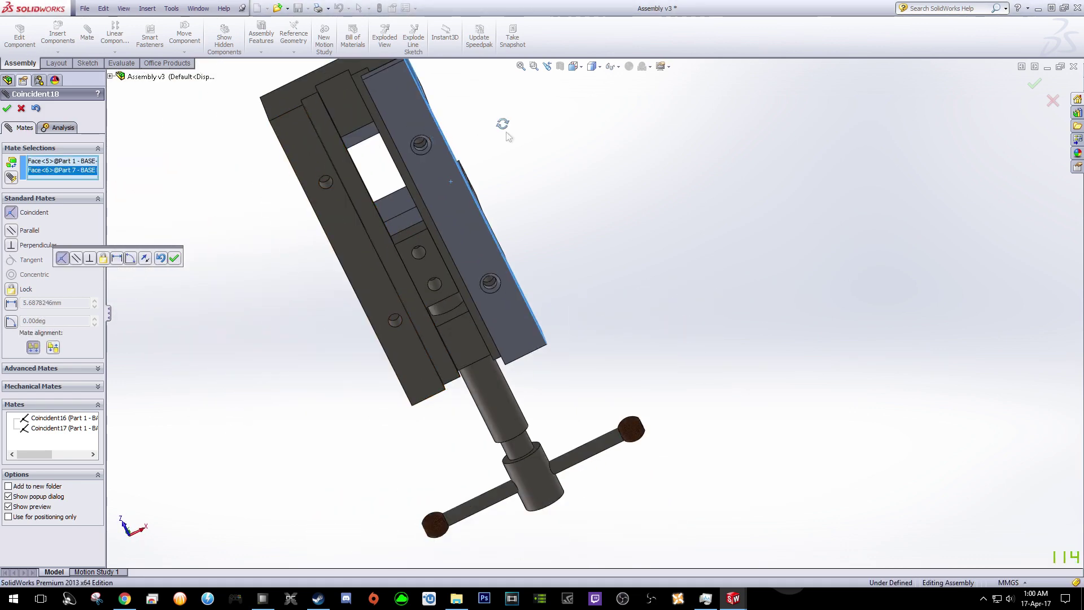
middle_drag(508, 137, 497, 87)
scroll(467, 167, up, 4)
scroll(467, 167, up, 3)
middle_drag(485, 191, 494, 231)
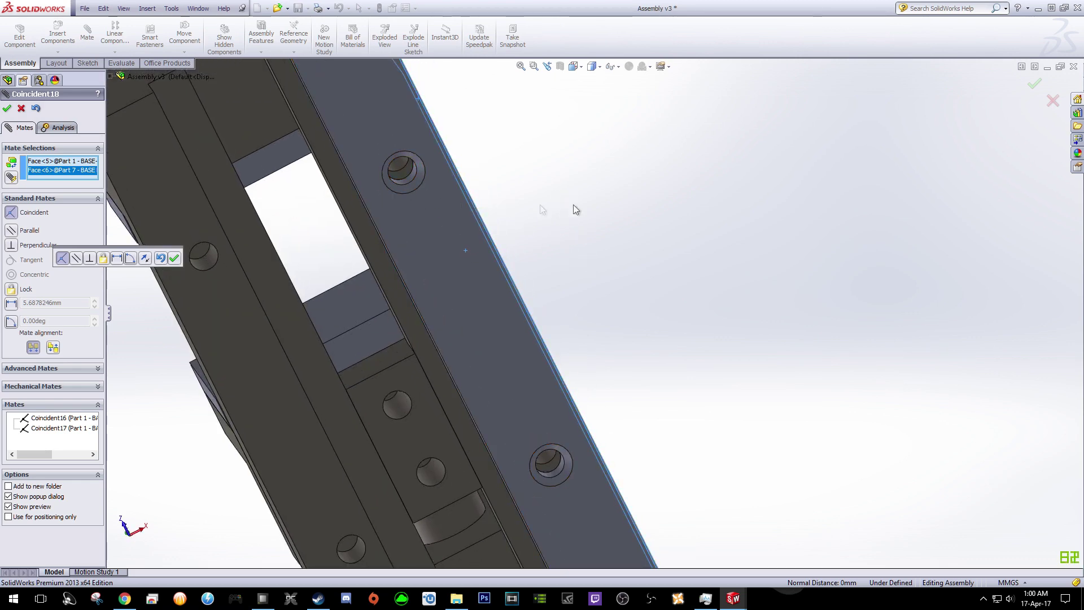
scroll(581, 207, down, 5)
middle_drag(576, 230, 517, 292)
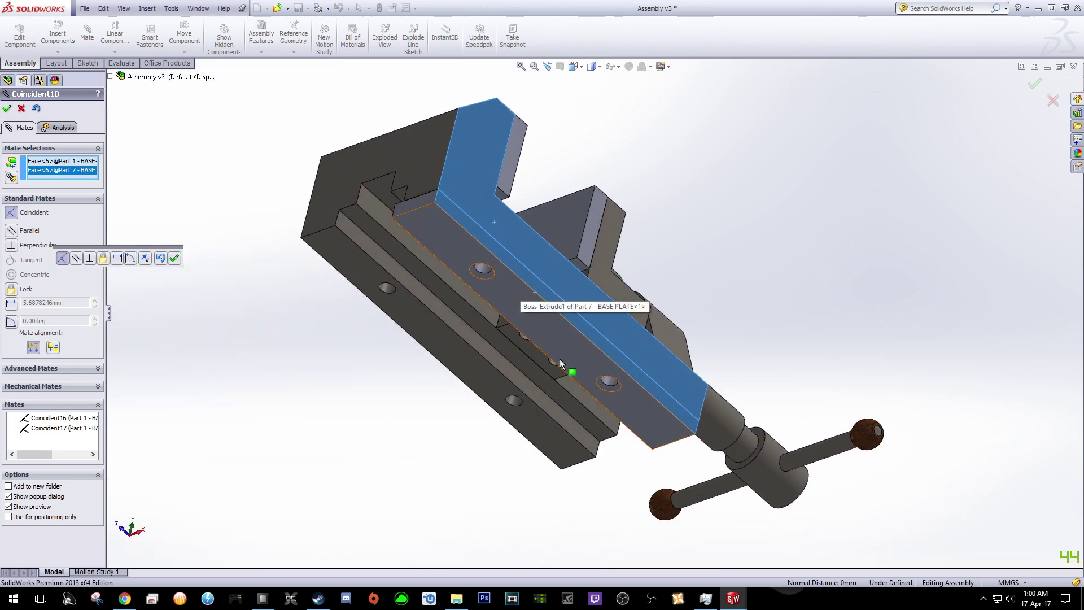
click(21, 108)
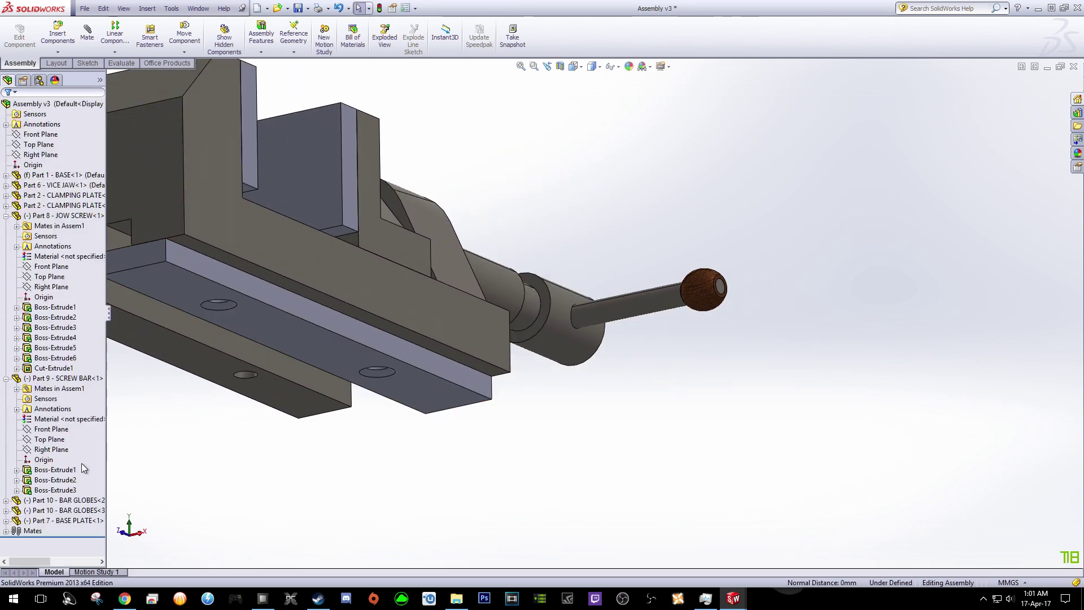
- Delete the two coincident mates between the base and the base plate, Coincident17 and Coincident16
click(8, 530)
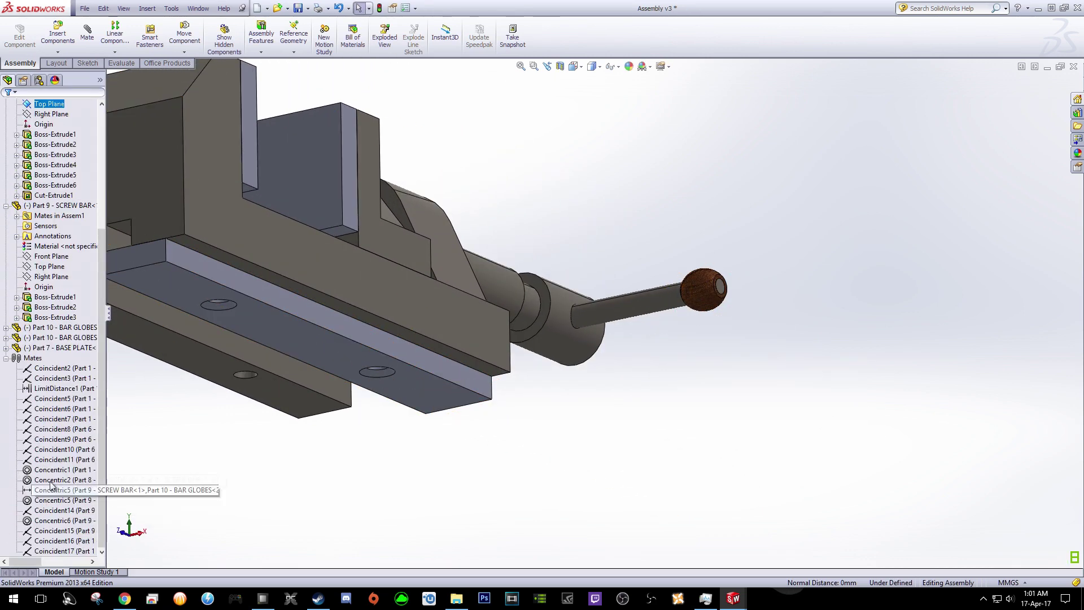
click(63, 551)
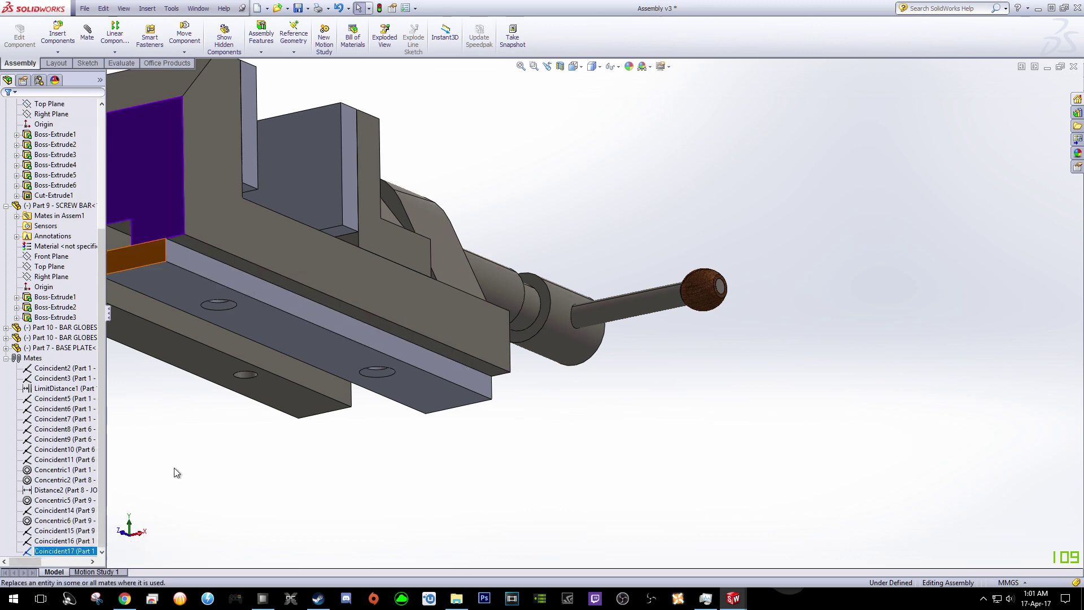
key(z)
click(32, 362)
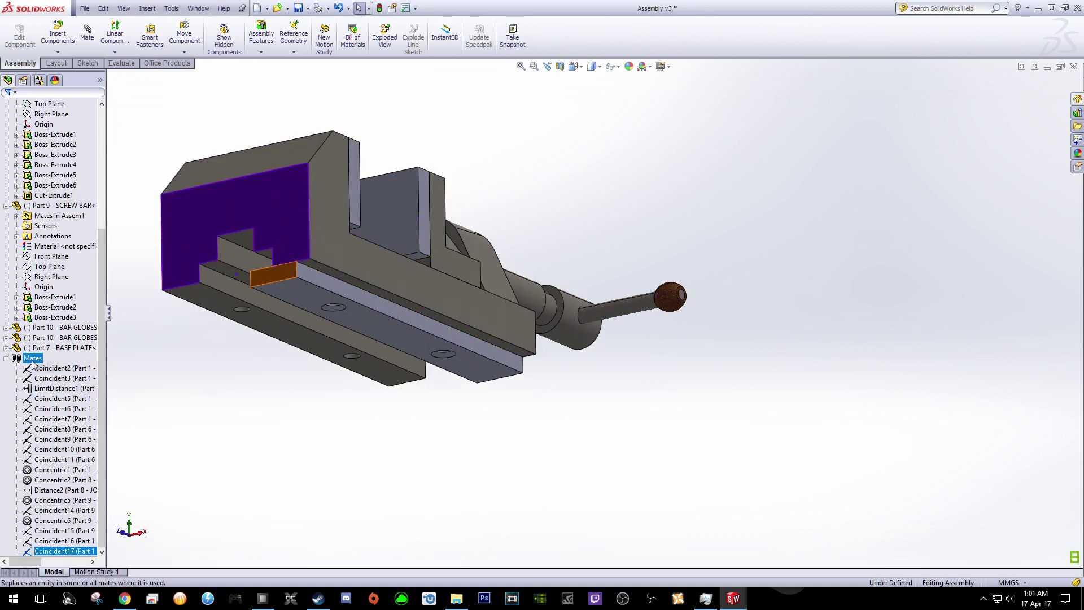
click(49, 550)
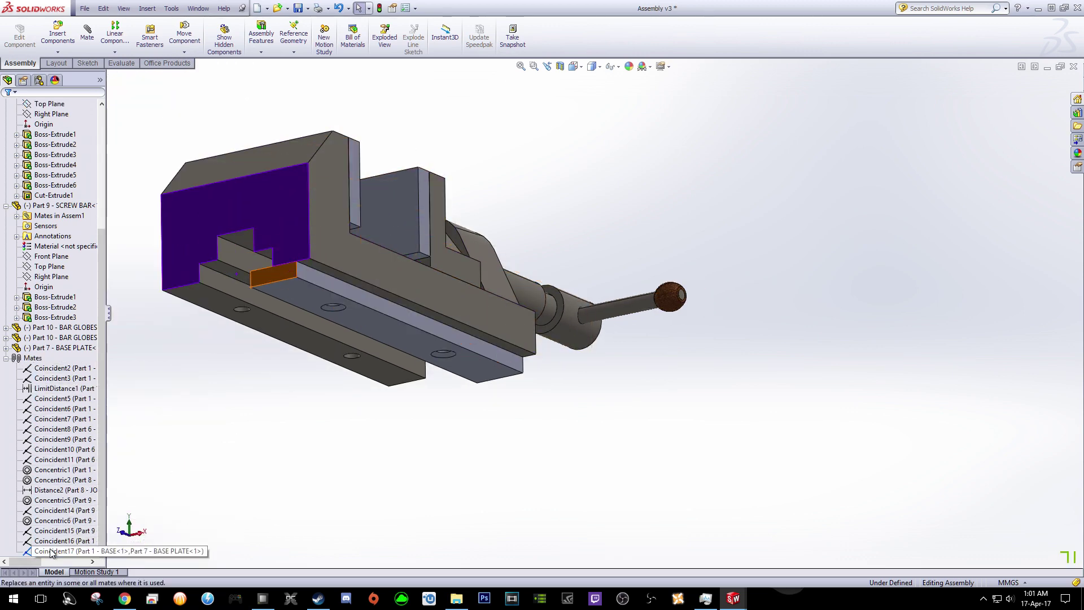
right_click(52, 552)
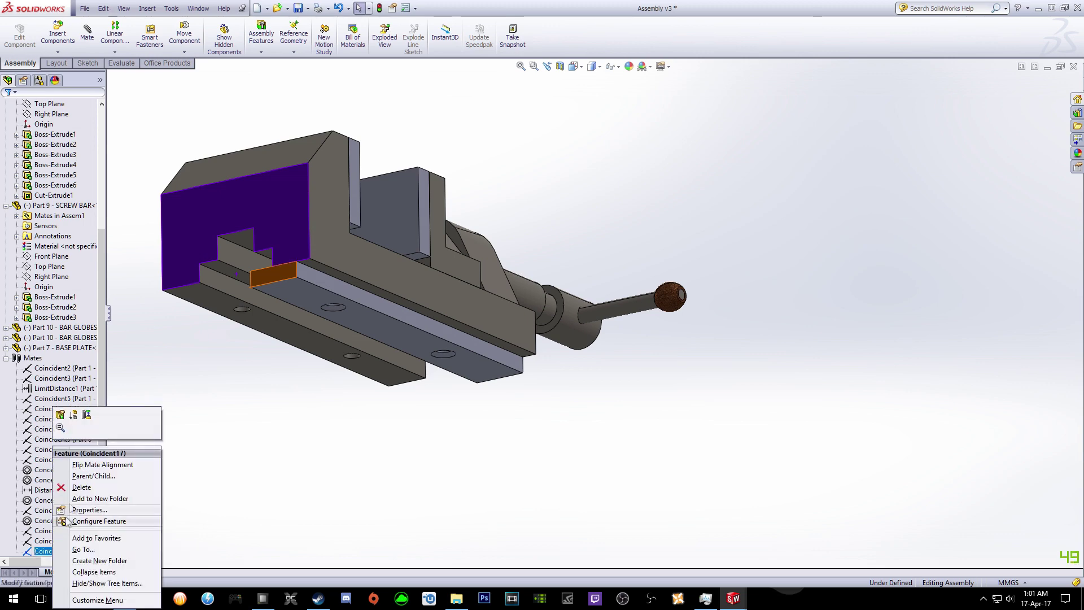
click(78, 488)
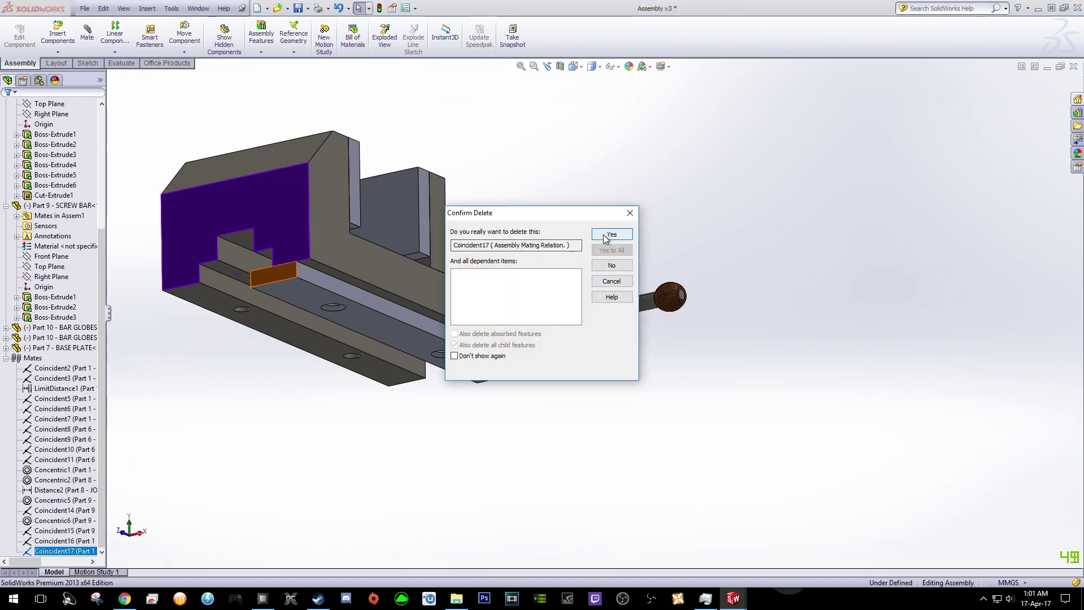
click(611, 234)
click(76, 552)
right_click(75, 552)
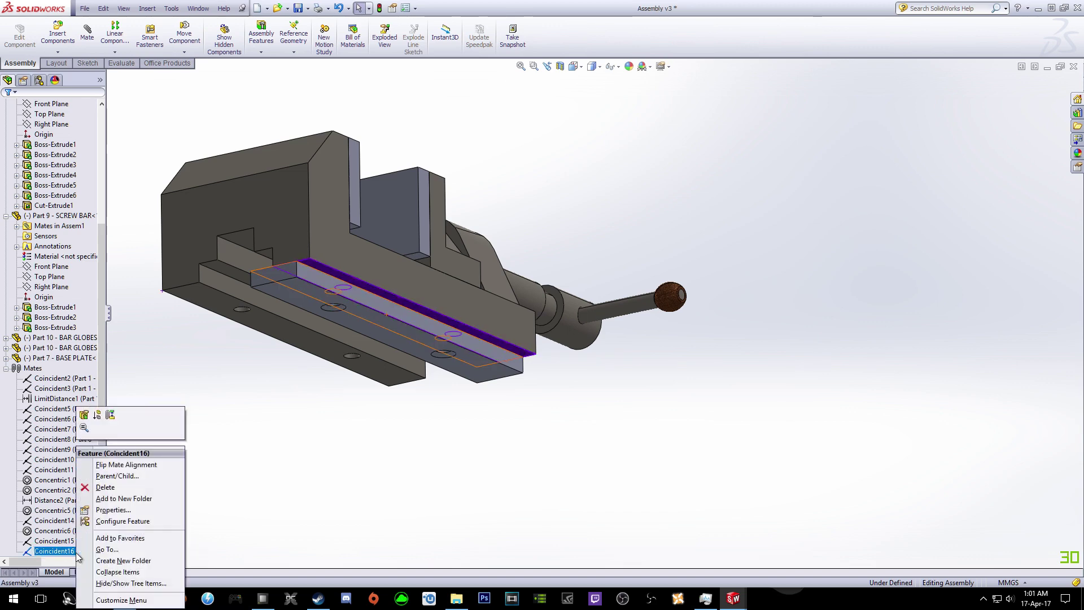
click(105, 488)
click(612, 235)
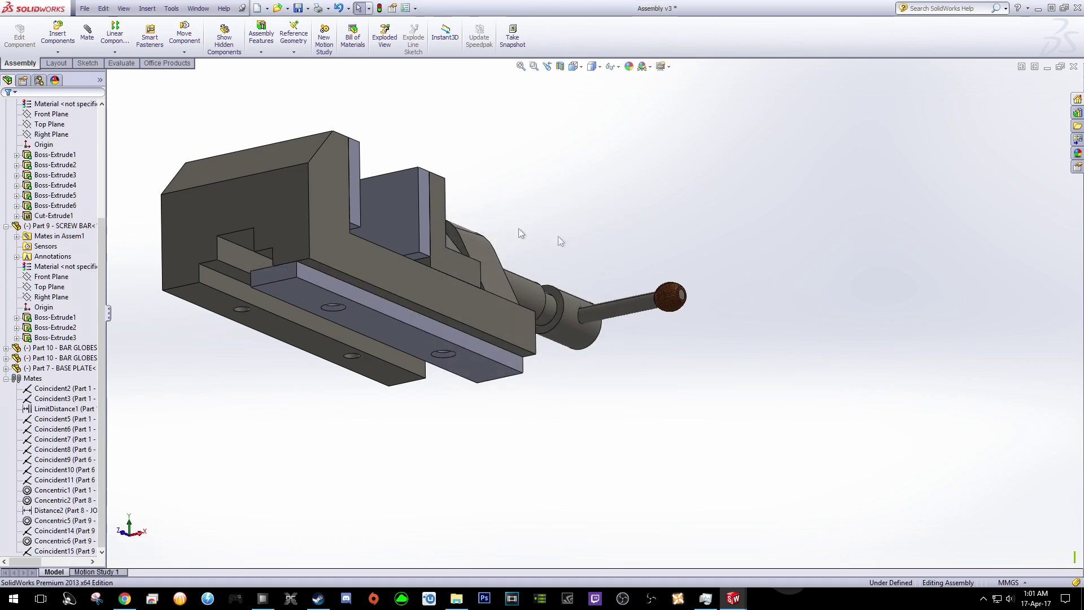
- Freely rotate the base plate beneath the base, keeping it roughly lengthwise along the rail, and finish rotating
click(184, 50)
click(215, 79)
drag(350, 299, 549, 224)
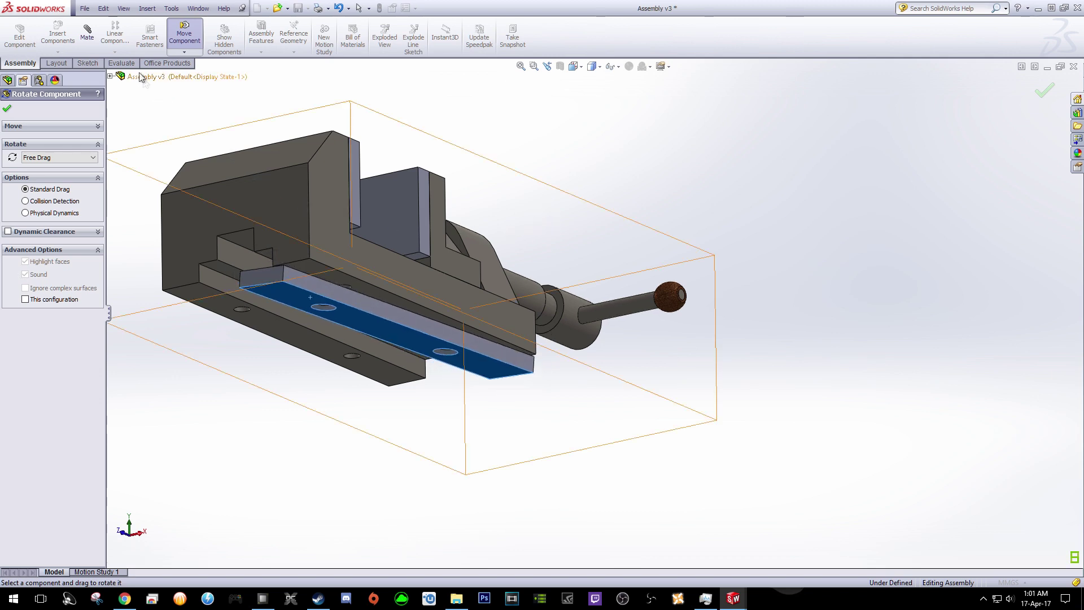
click(9, 109)
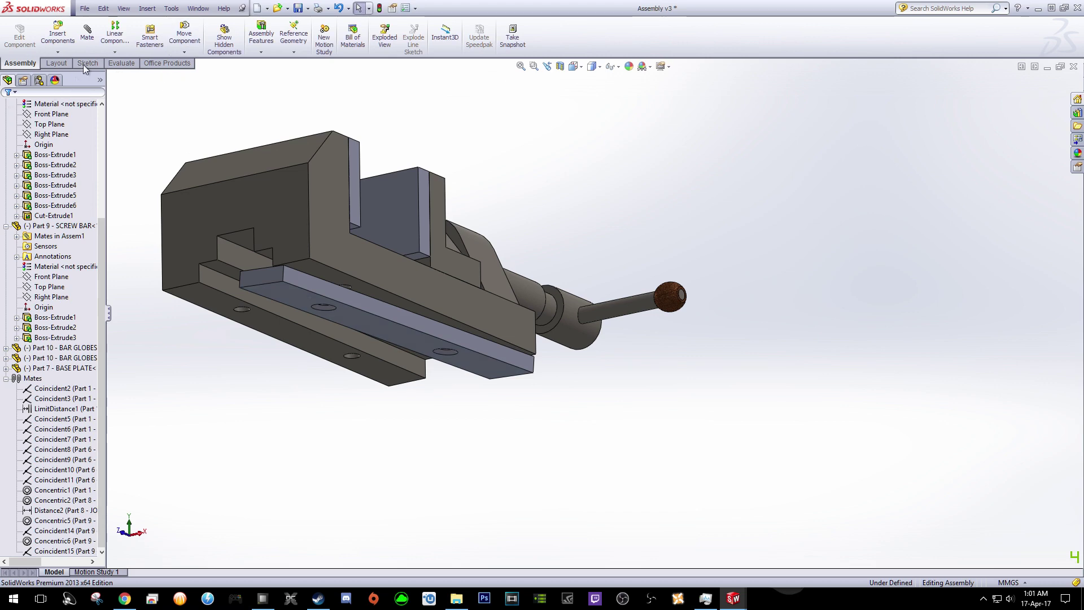
- Add a coincident mate between the underside face of the base rail and the rotated base plate's top face
click(86, 44)
scroll(280, 218, down, 3)
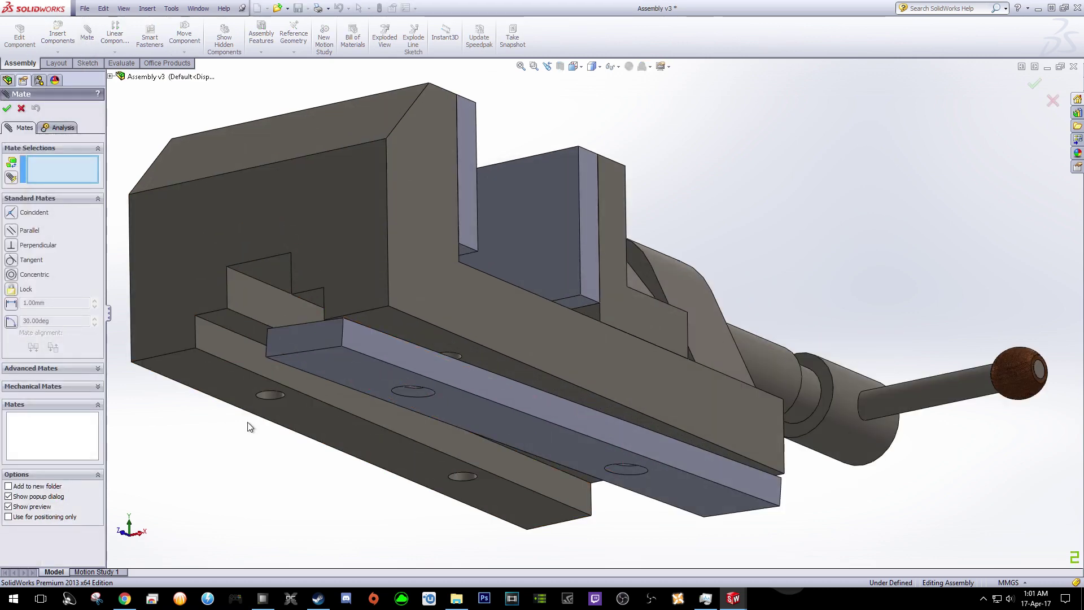
click(398, 321)
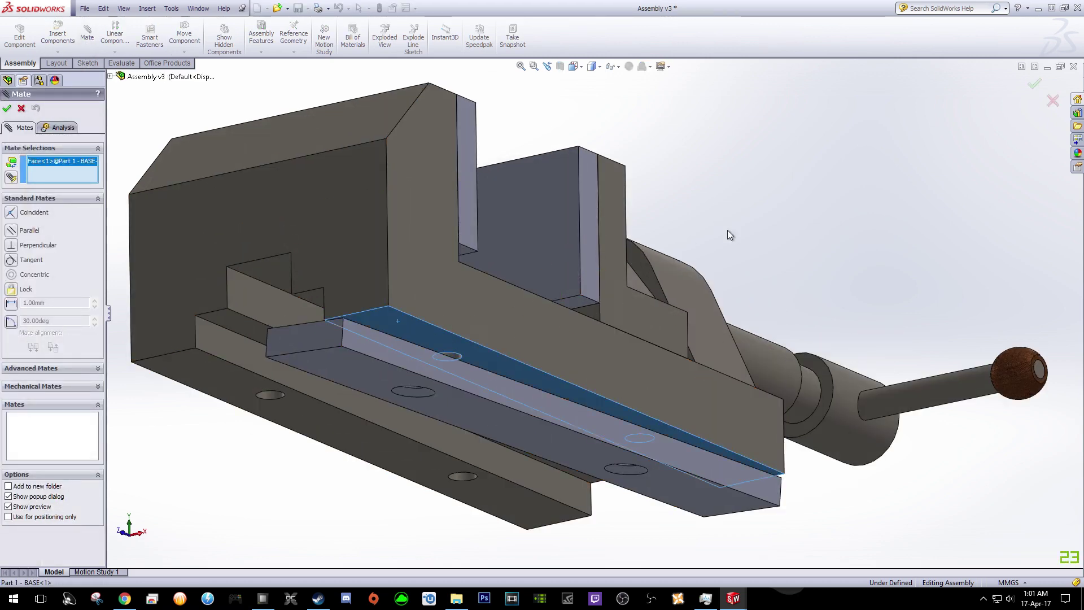
middle_drag(721, 222, 748, 285)
scroll(560, 507, down, 3)
scroll(561, 515, up, 4)
scroll(564, 458, down, 2)
click(565, 456)
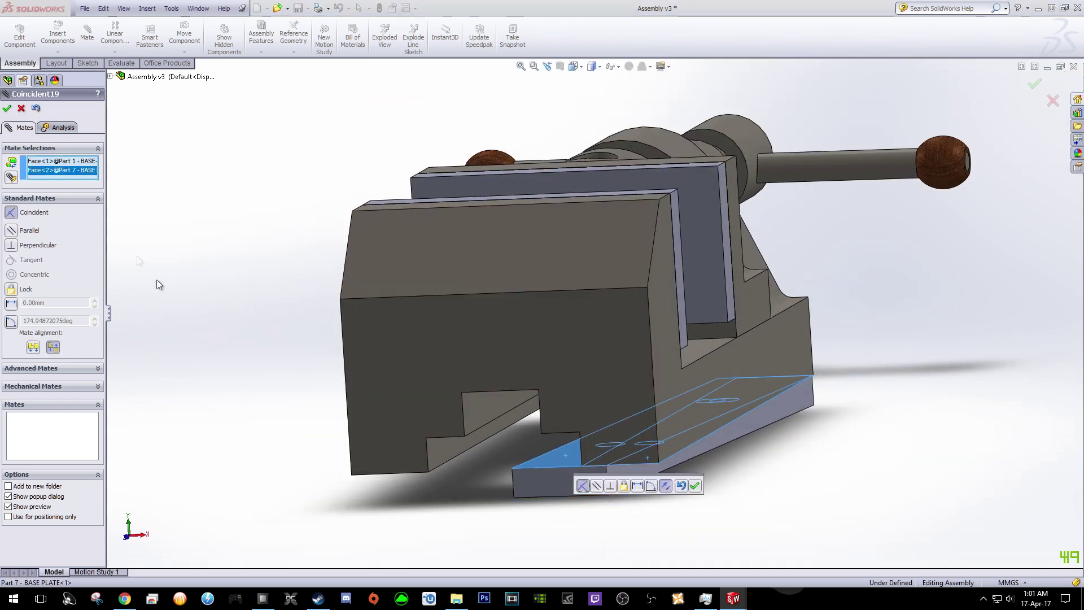
click(7, 109)
- Add a coincident mate between the base's large end face and the base plate's adjacent short end face
click(585, 384)
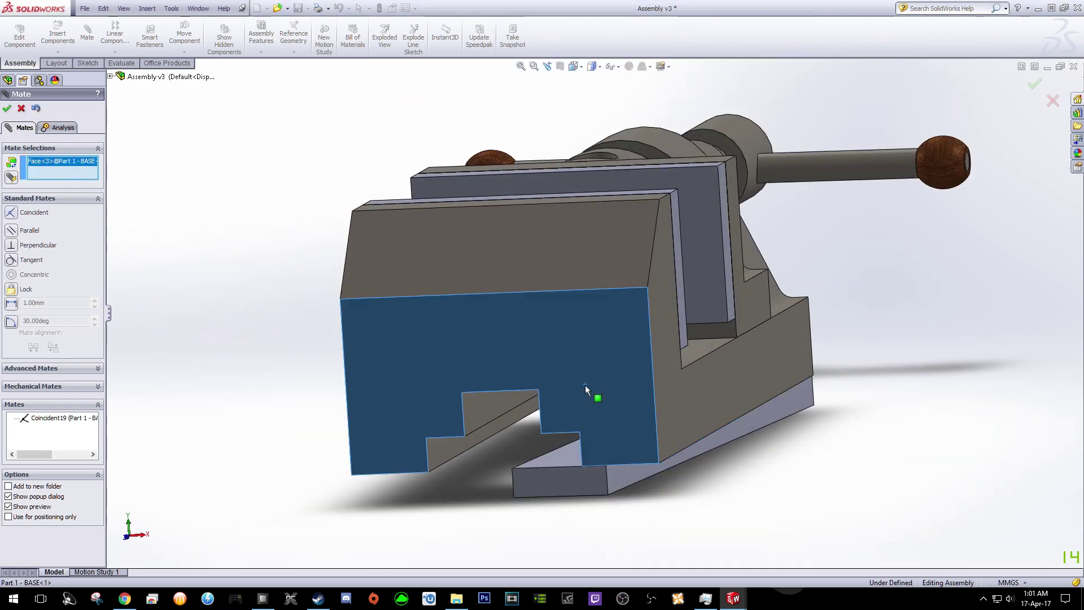
click(566, 479)
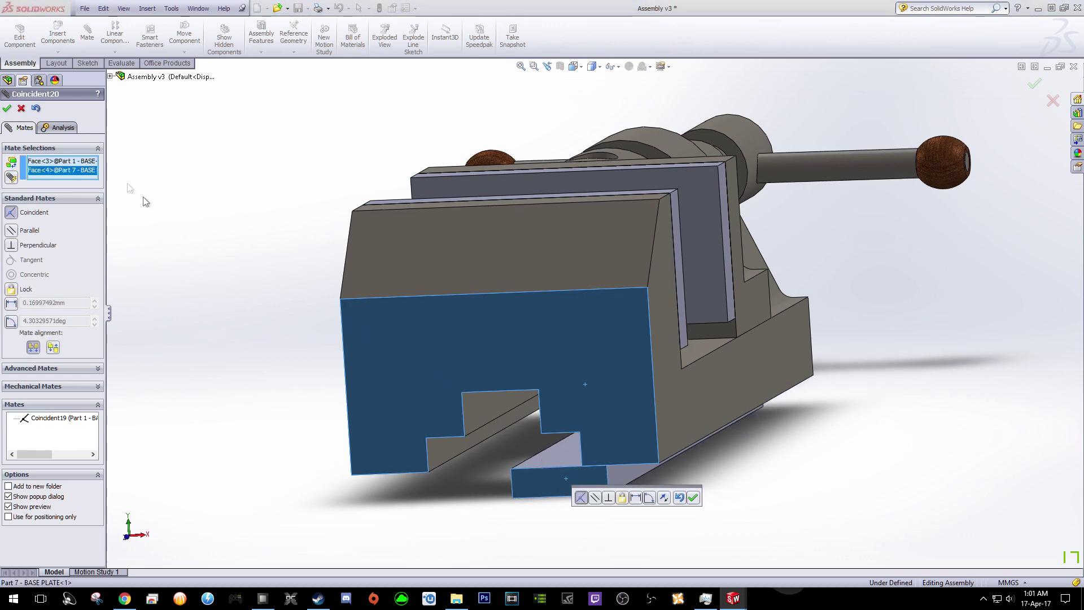
click(7, 109)
- Add a coincident mate between the base plate's long outer side face and the base's side face, and finish mating
scroll(792, 475, down, 5)
middle_drag(793, 475, 737, 397)
click(621, 321)
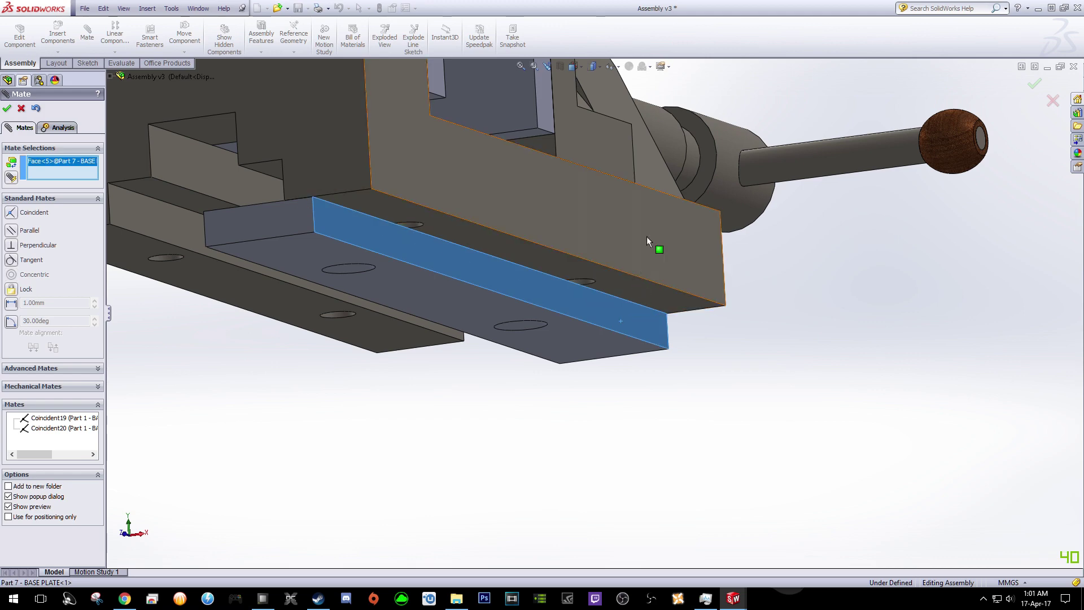
click(645, 272)
scroll(645, 272, up, 2)
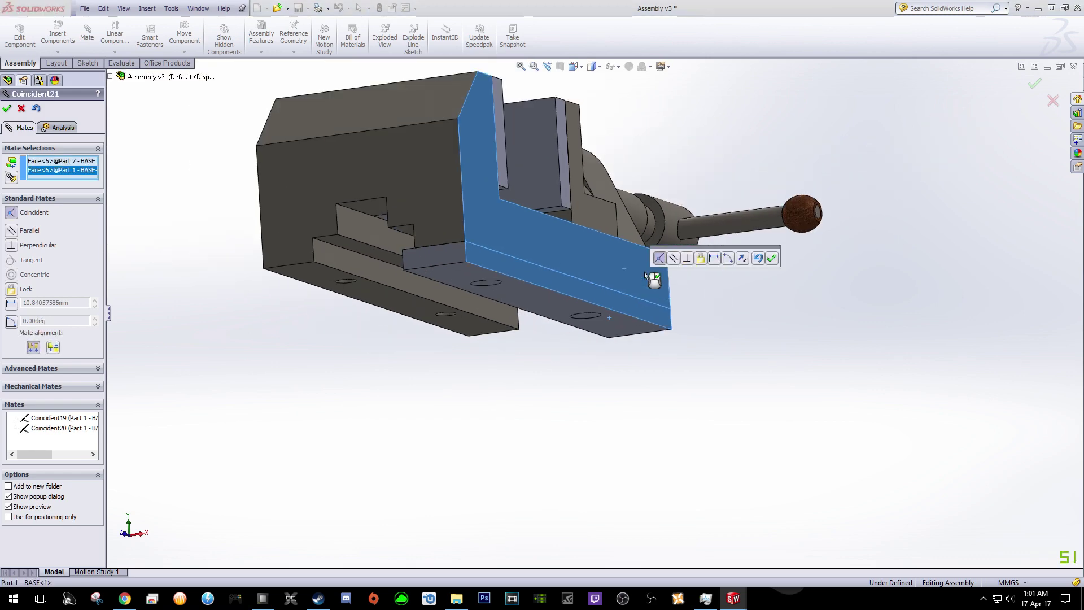
click(7, 109)
middle_drag(684, 297, 705, 172)
scroll(685, 151, down, 2)
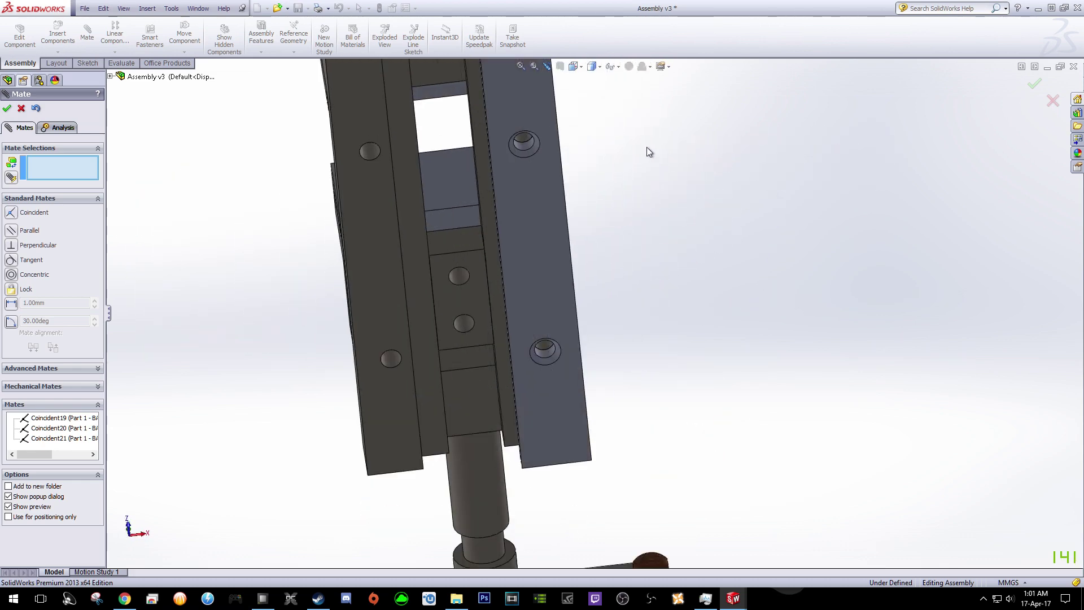
scroll(647, 151, up, 3)
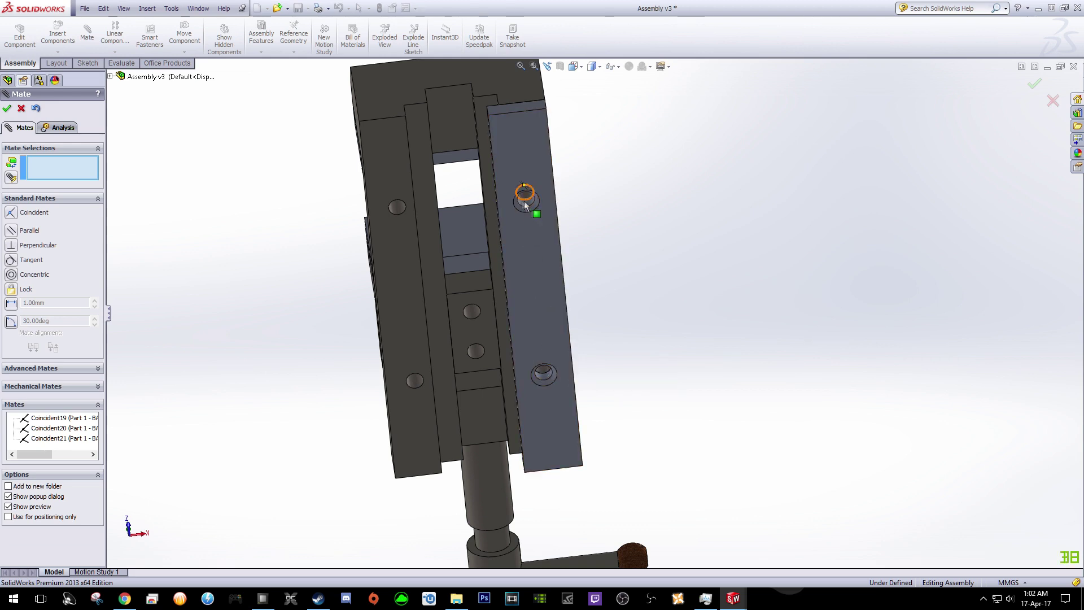
click(7, 109)
- Insert the Part 3 - SET SCREW 1 component and place it beside the base plate
click(57, 38)
click(49, 299)
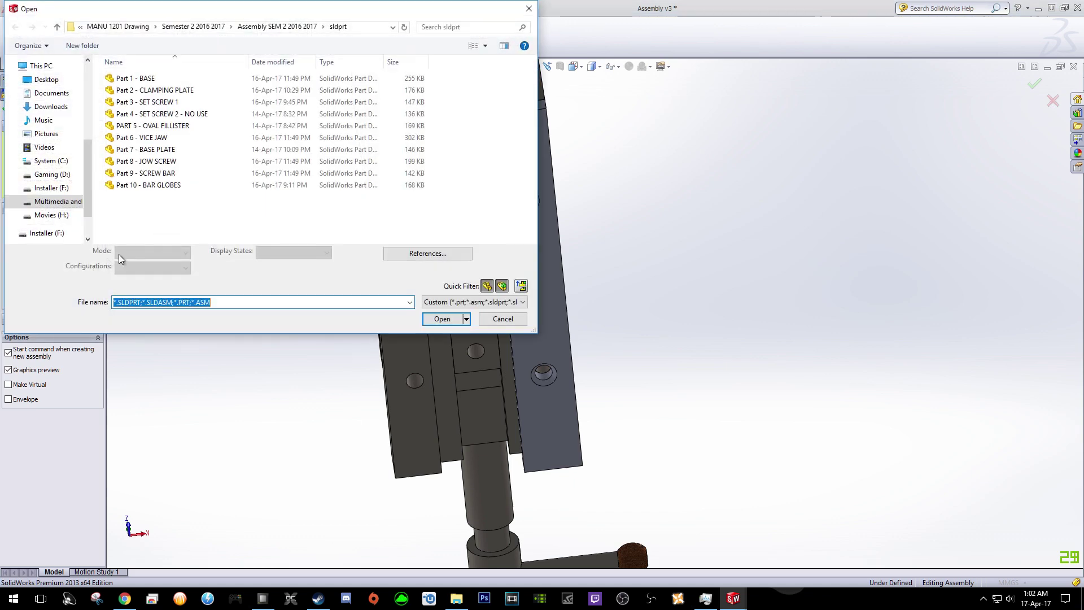
double_click(182, 104)
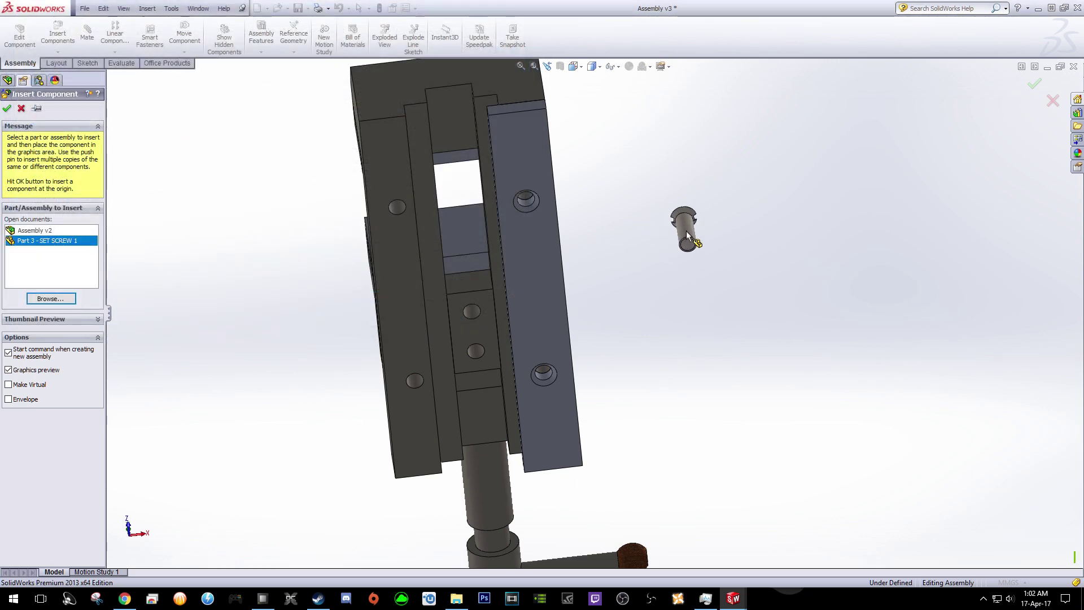
middle_drag(741, 236, 679, 327)
click(692, 277)
- Freely rotate the set screw so its slotted head points away from the base plate's underside, and finish rotating
middle_drag(692, 278, 702, 290)
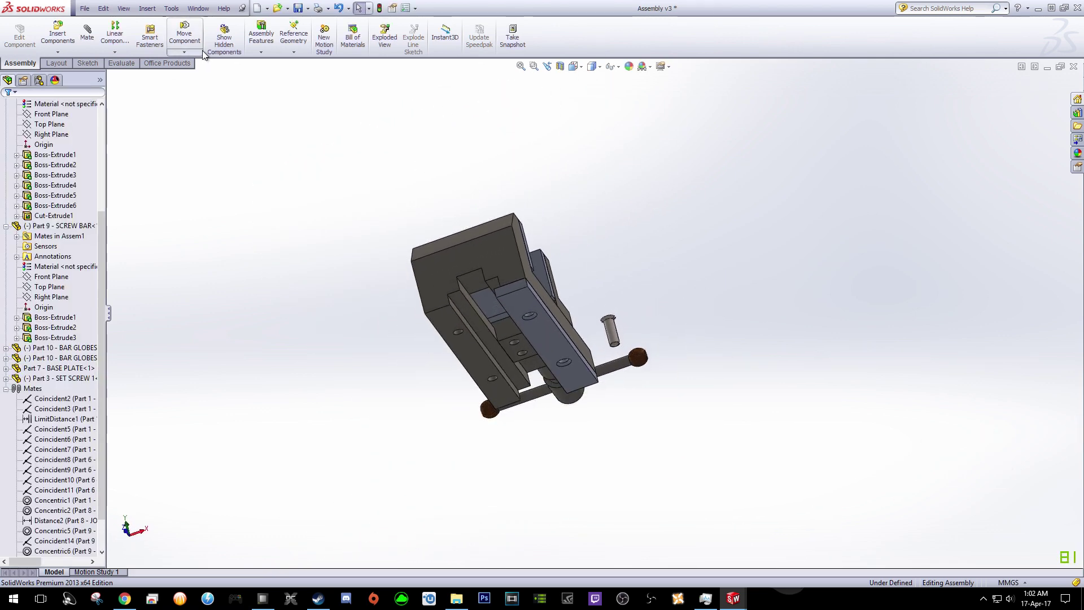
click(210, 76)
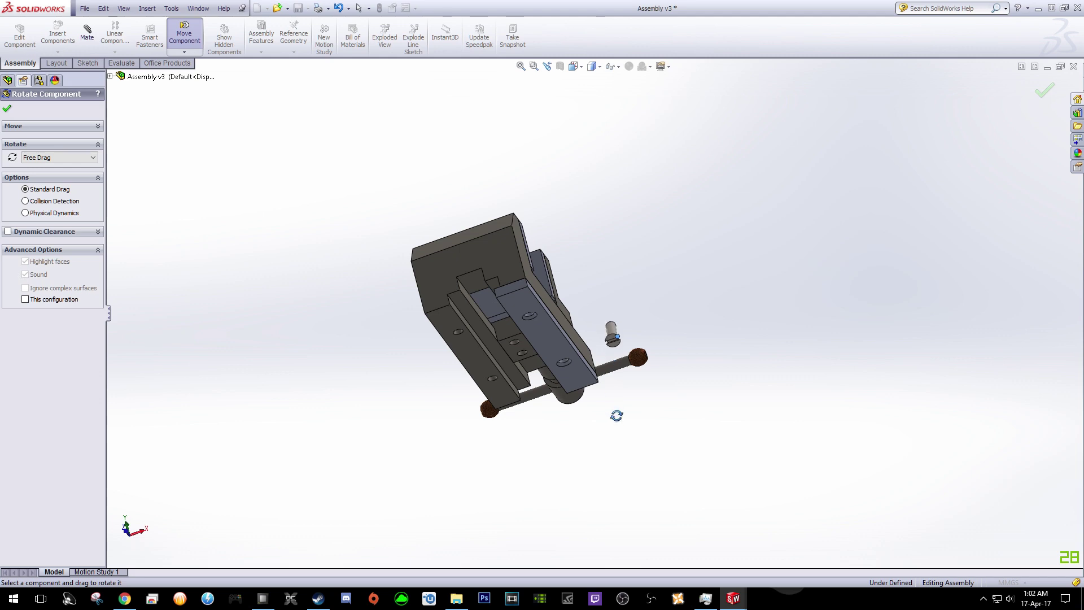
scroll(577, 301, down, 5)
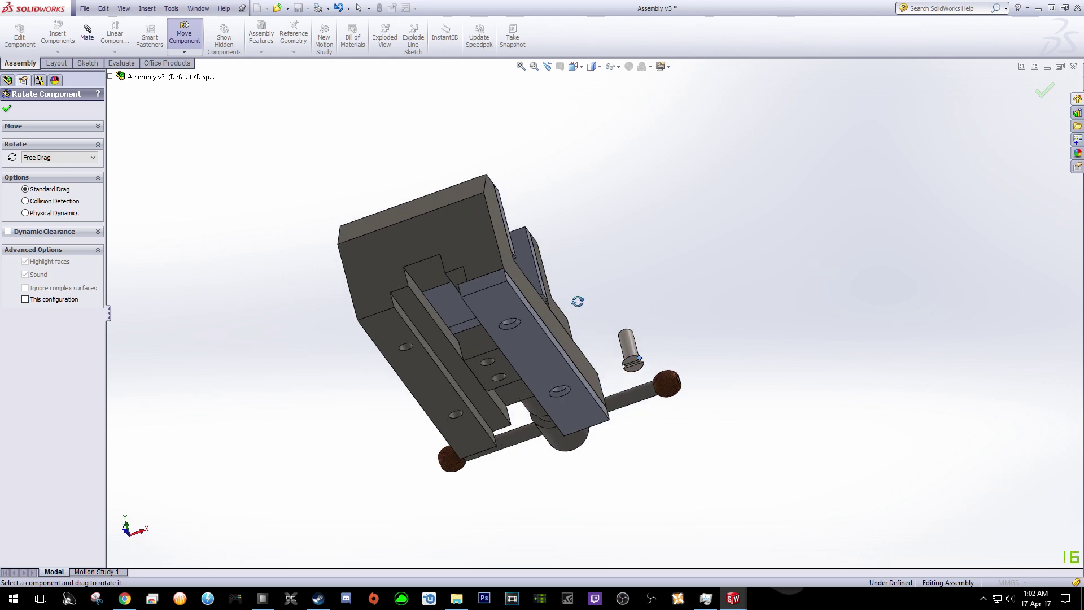
click(7, 108)
- Add a concentric mate between the countersink nearest the base's large end and the set screw's conical head face
click(89, 42)
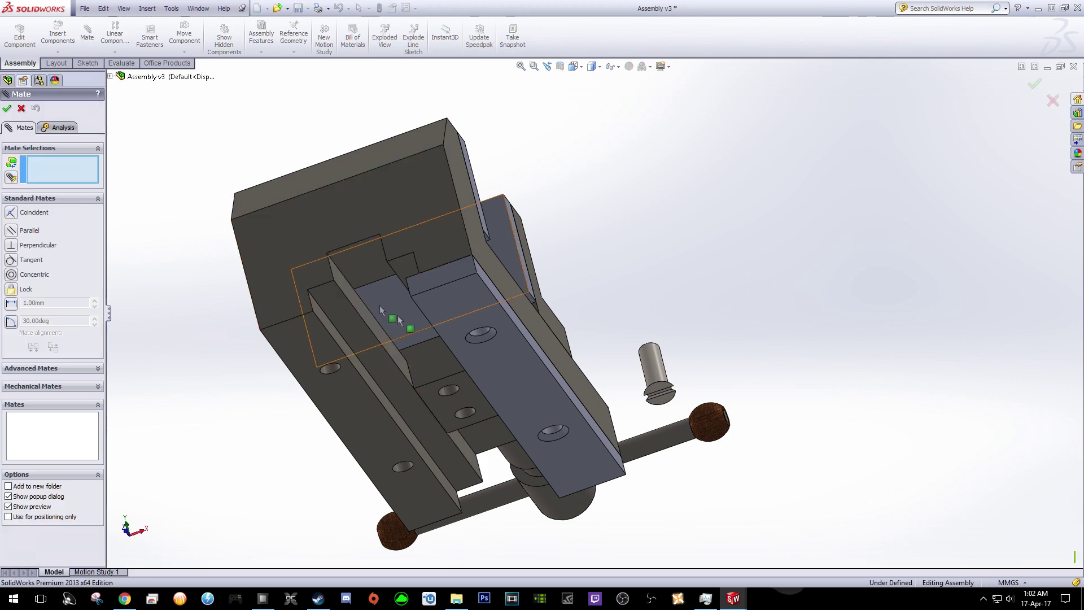
click(482, 342)
middle_drag(641, 296, 652, 422)
scroll(638, 313, down, 5)
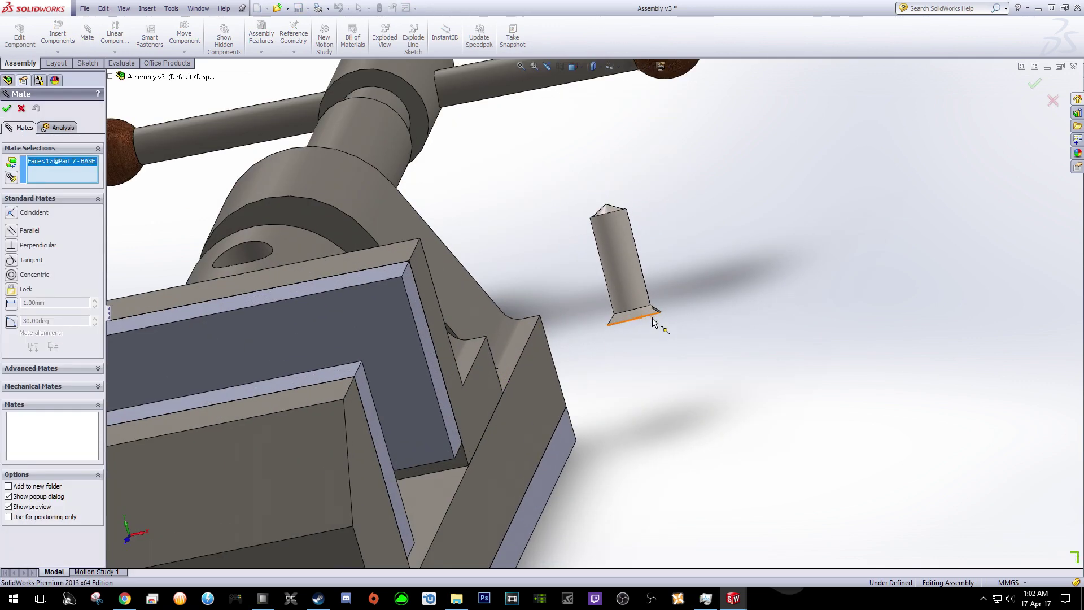
click(621, 306)
scroll(568, 402, up, 6)
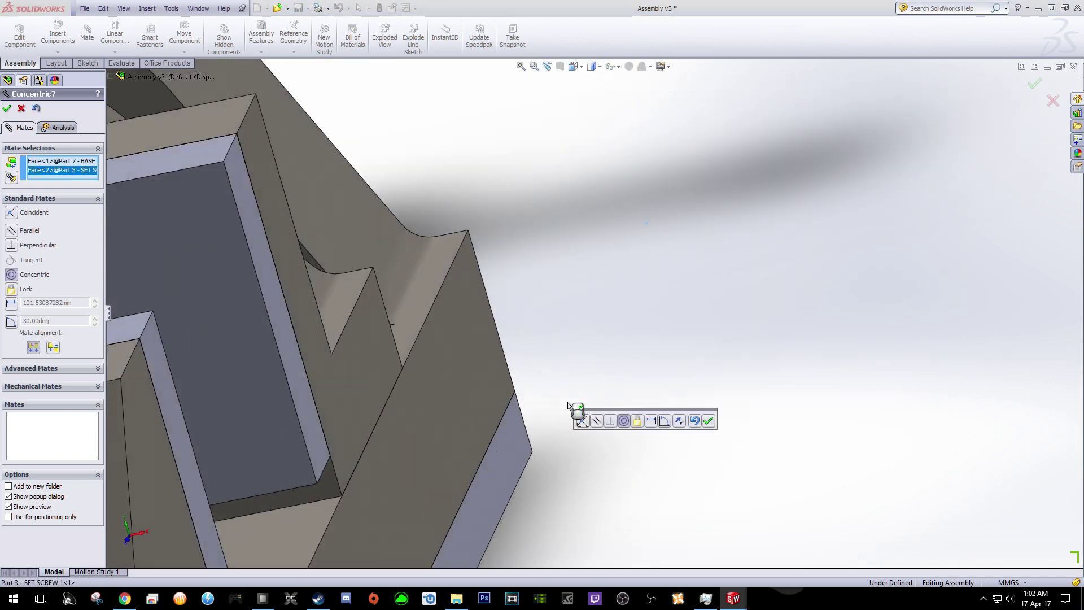
middle_drag(566, 443, 543, 309)
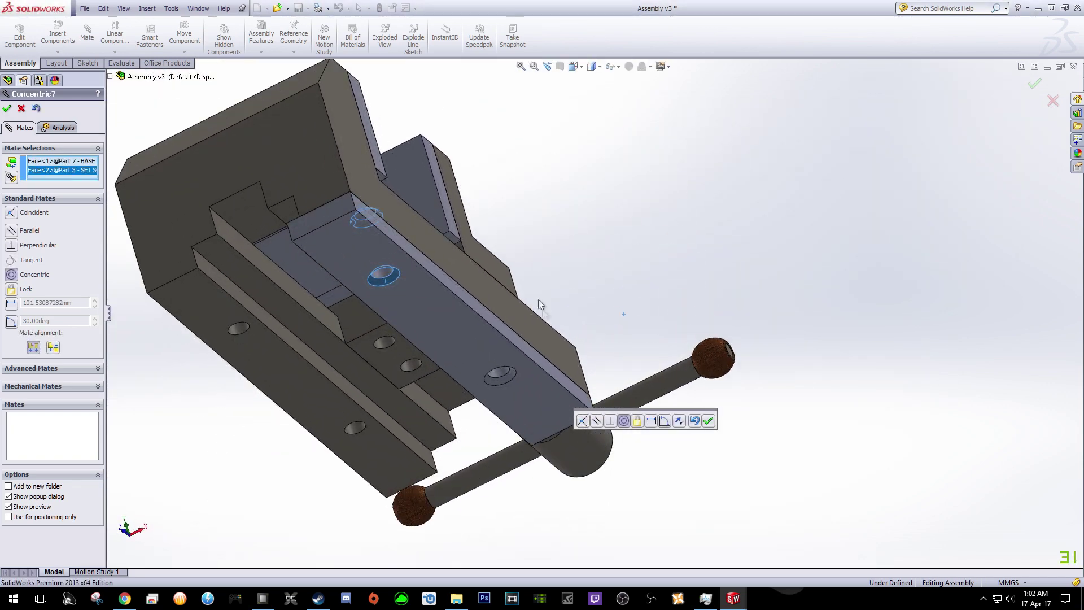
scroll(420, 288, down, 4)
middle_drag(591, 284, 575, 226)
scroll(342, 175, down, 3)
scroll(342, 175, up, 4)
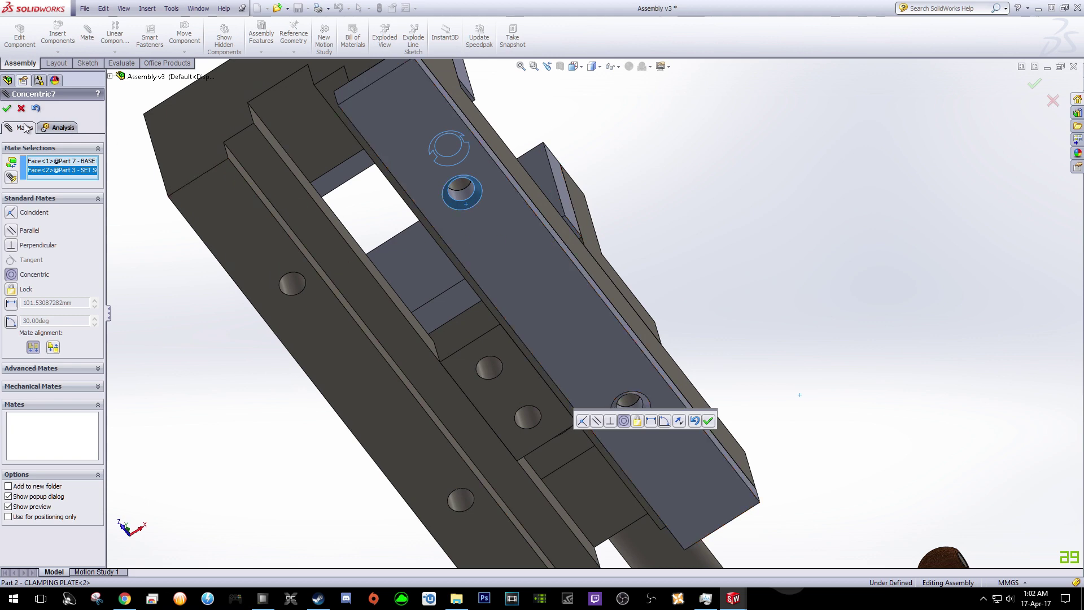
click(7, 108)
- Slide the set screw along its axis until it sits outside the underside of the base plate
middle_drag(494, 205, 647, 115)
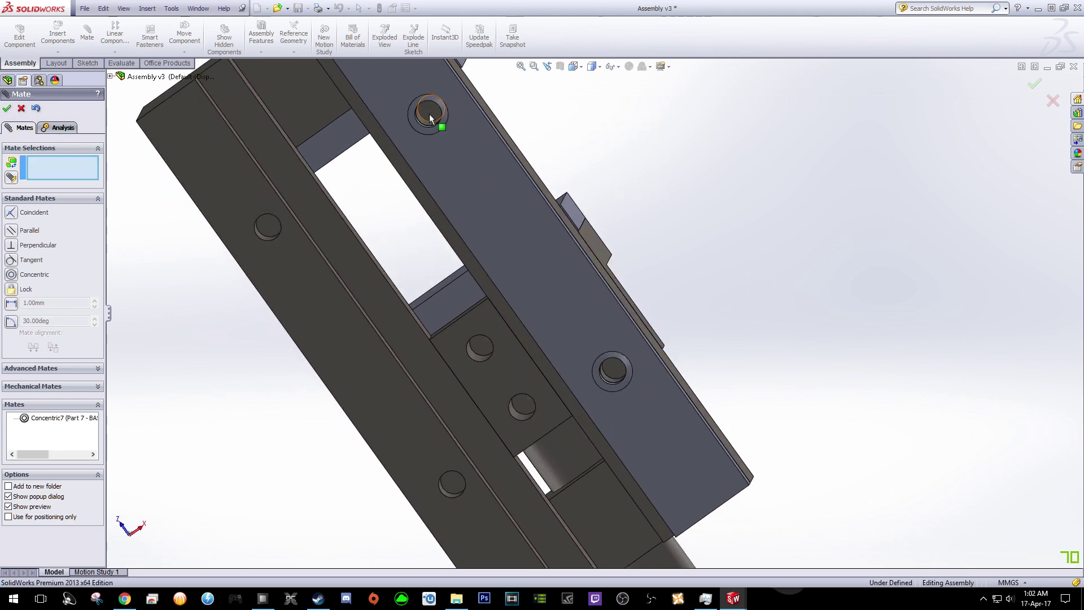
scroll(508, 248, up, 5)
middle_drag(661, 227, 480, 291)
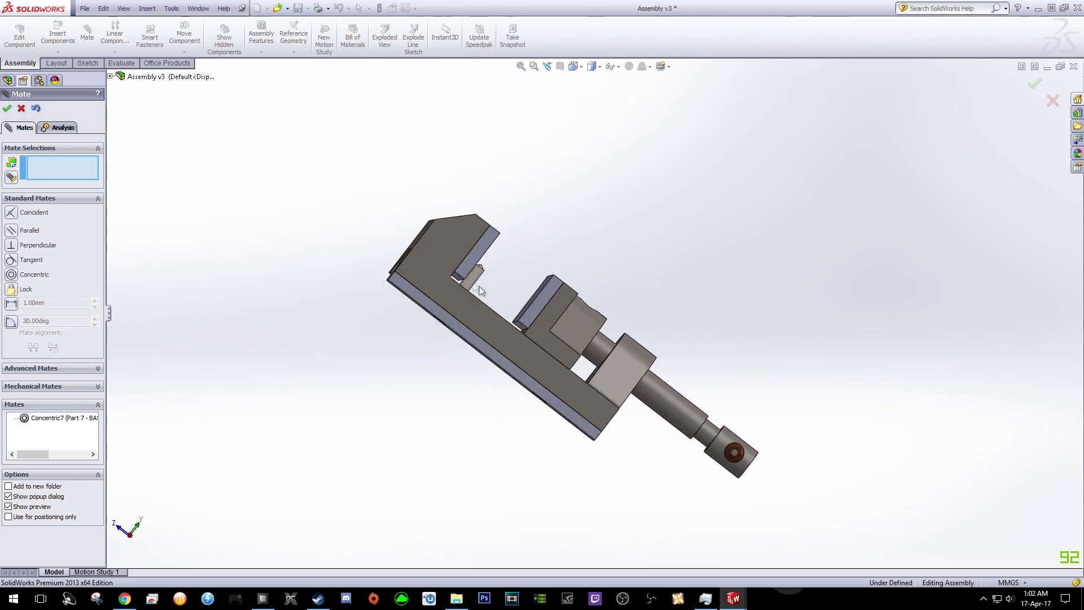
drag(476, 278, 422, 339)
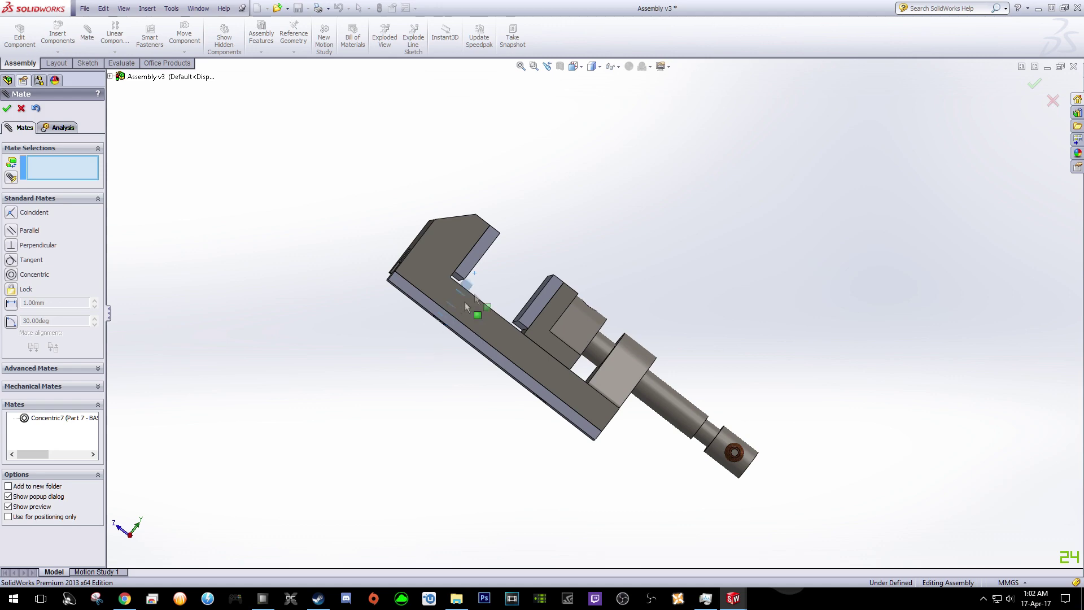
middle_drag(444, 383, 662, 262)
scroll(624, 248, down, 3)
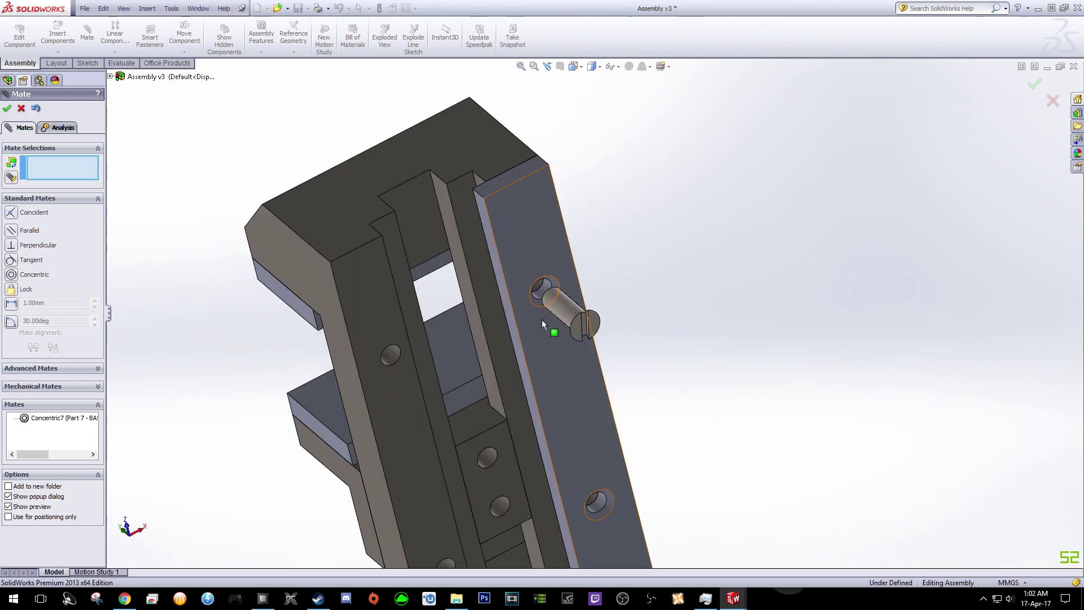
- Add a concentric mate between the set screw's cylindrical shank and the base's hole behind the base plate
click(560, 306)
scroll(547, 293, down, 5)
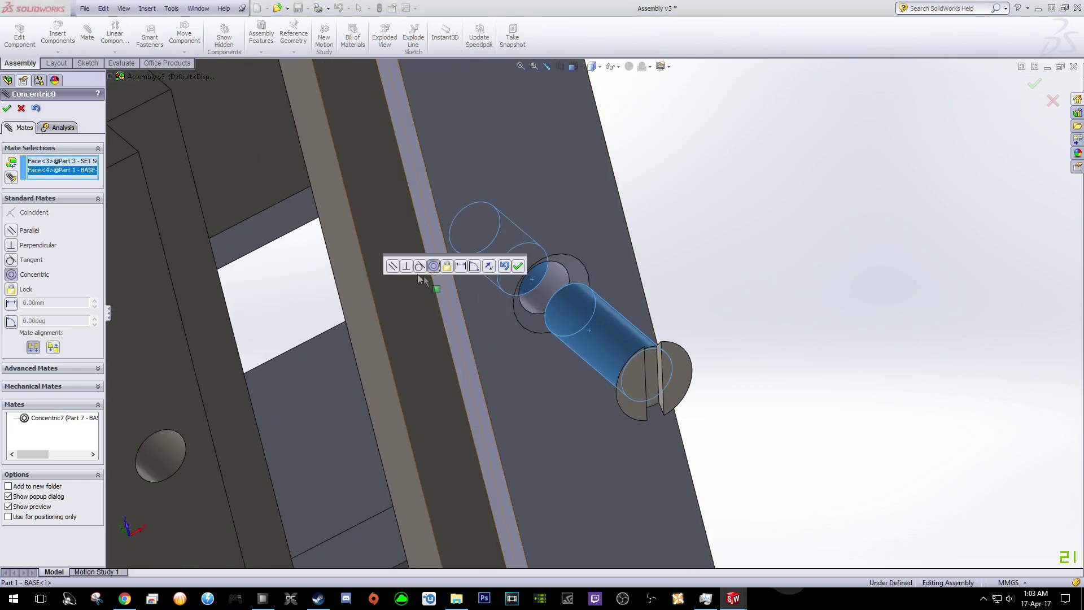
click(518, 266)
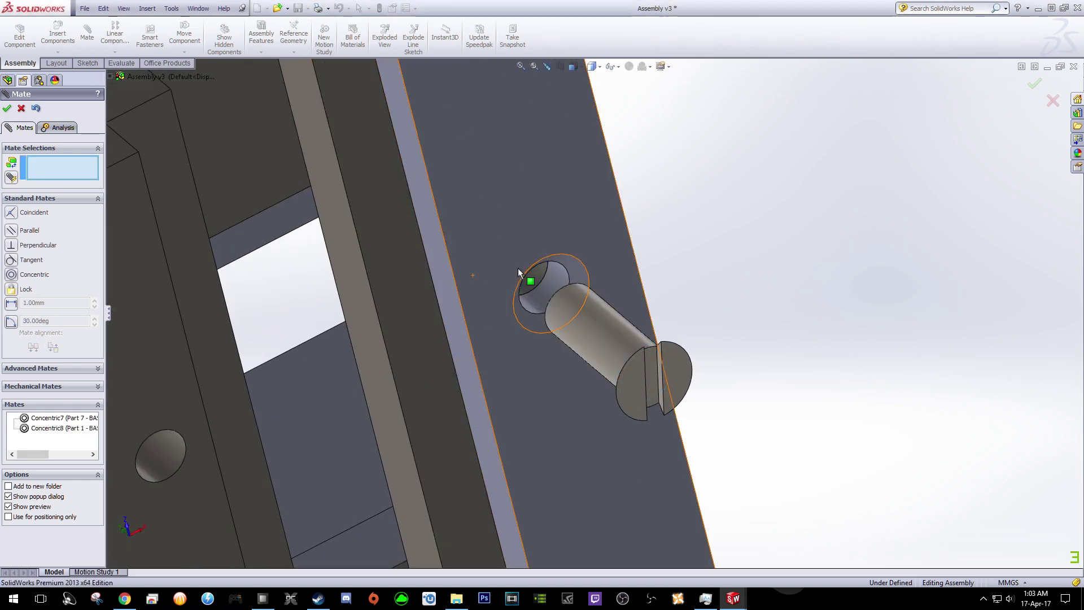
- Add a coincident mate between the set screw's flat head face and the base plate's underside, and finish mating
middle_drag(749, 316, 792, 361)
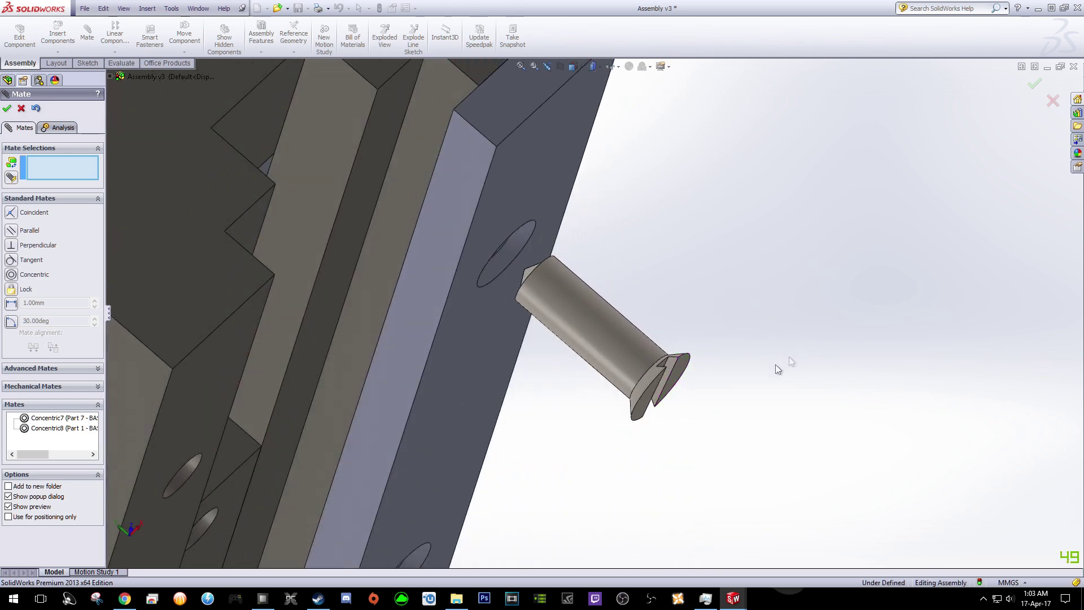
click(652, 396)
click(468, 325)
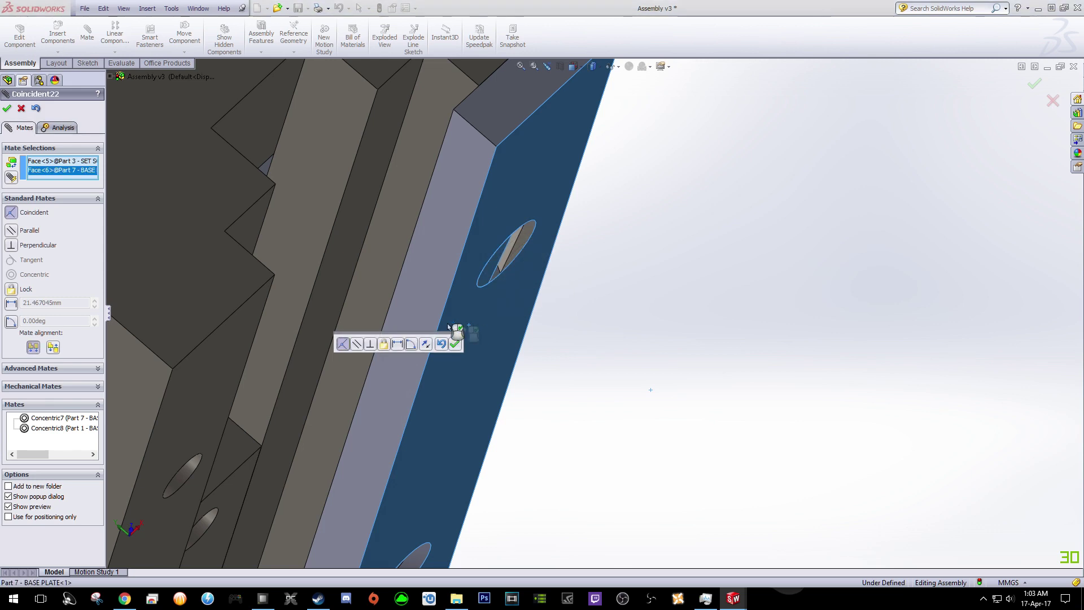
click(8, 109)
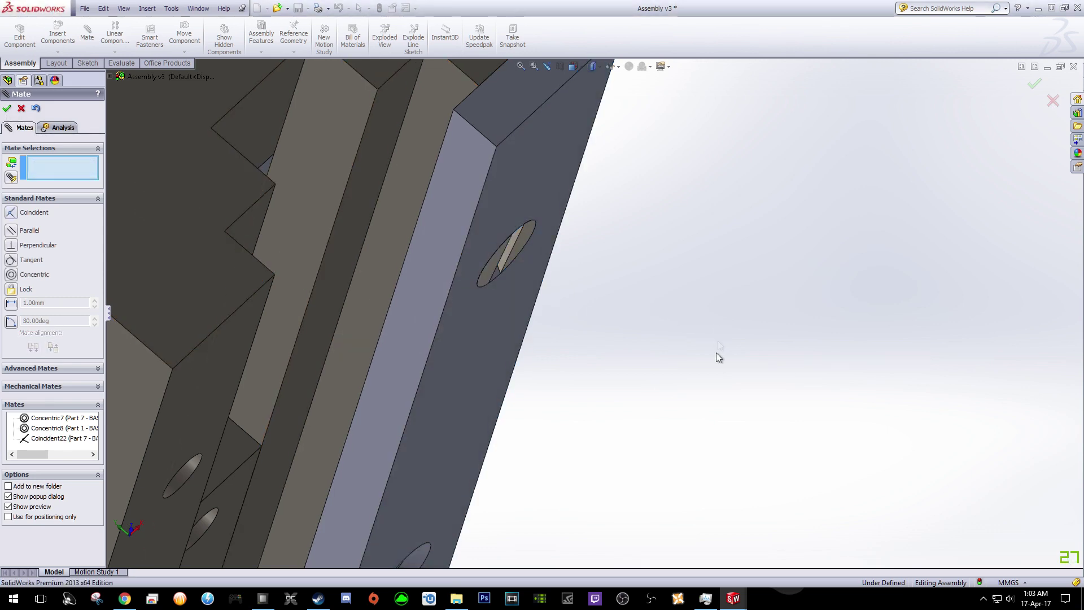
middle_drag(660, 366, 357, 260)
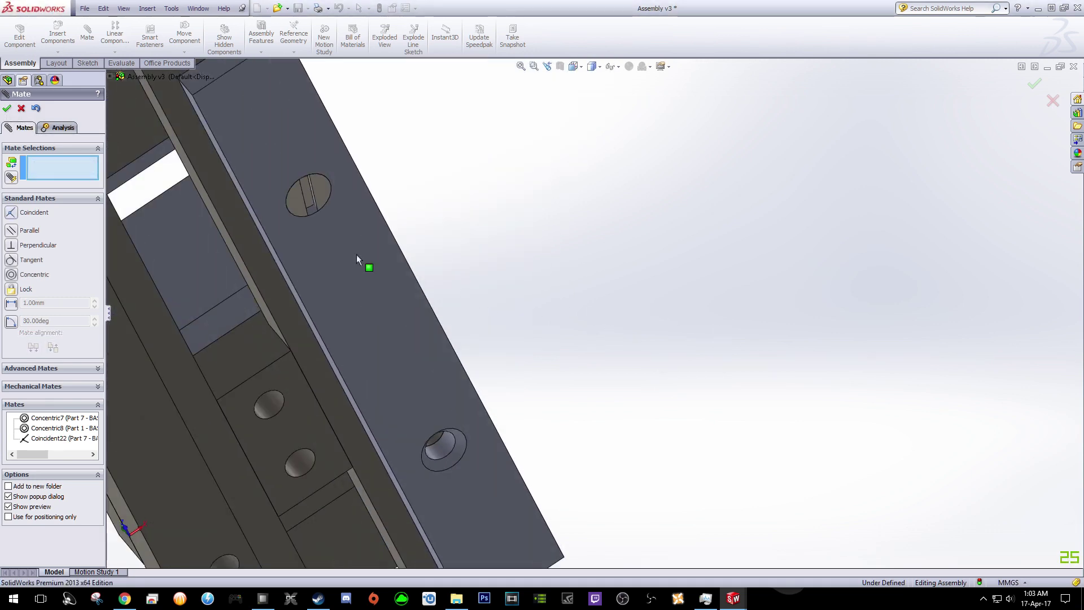
click(7, 108)
scroll(554, 363, up, 2)
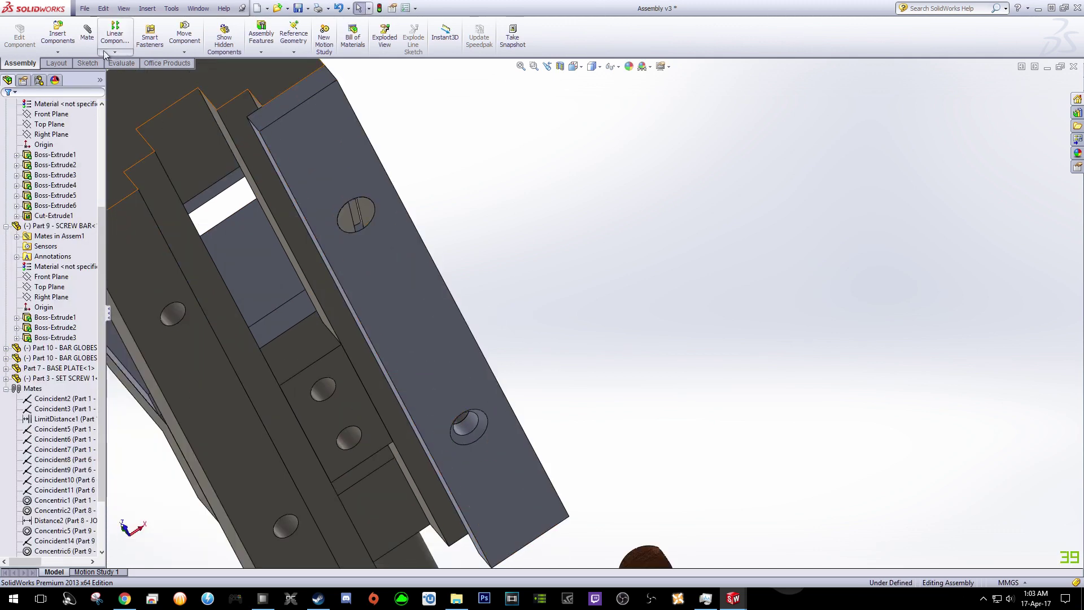
click(57, 41)
click(51, 299)
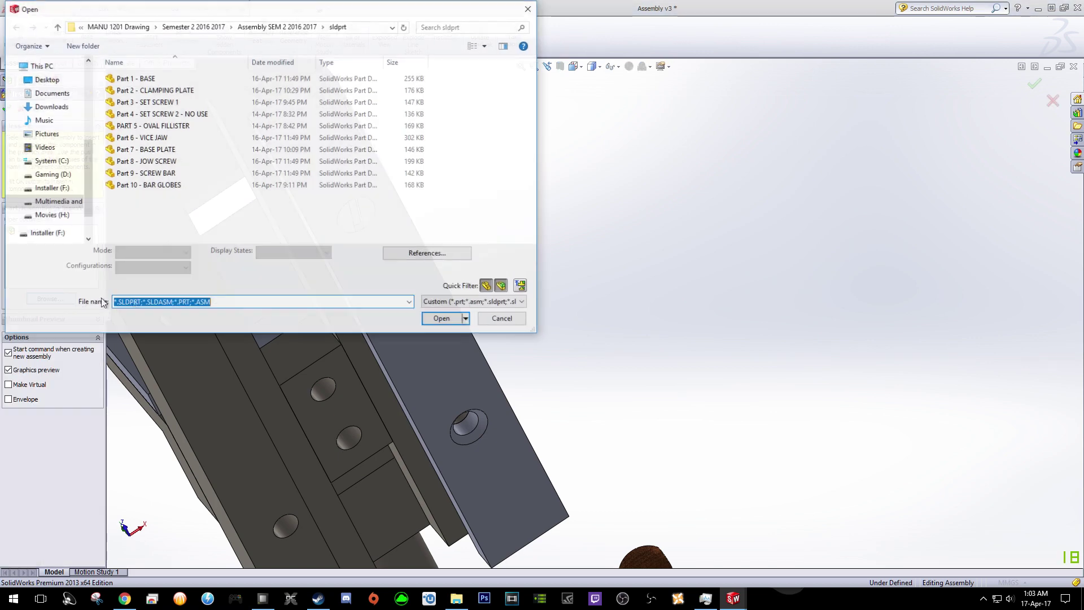
click(514, 320)
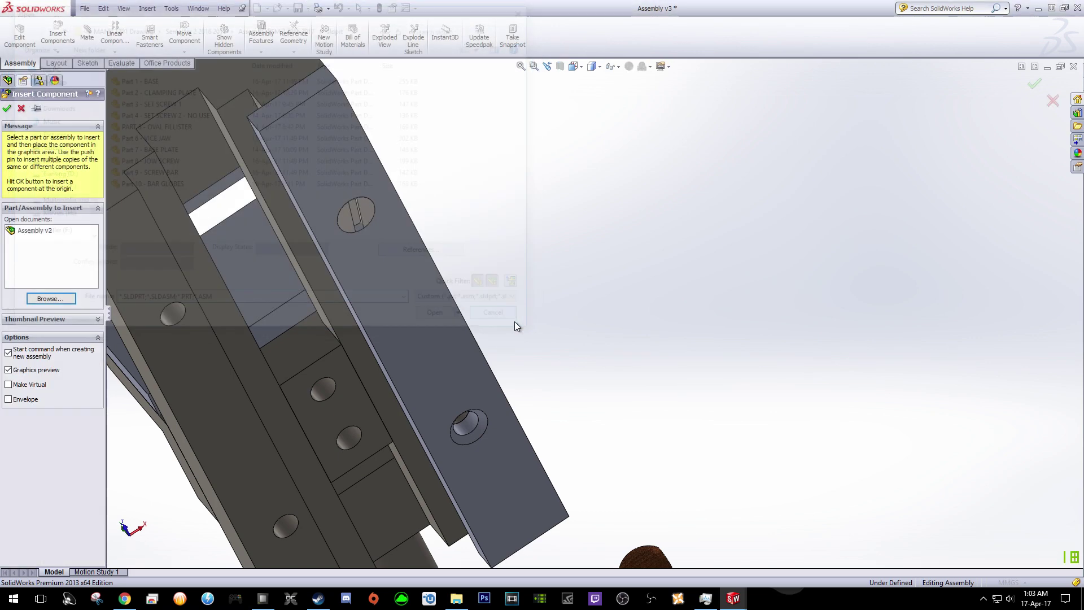
key(Escape)
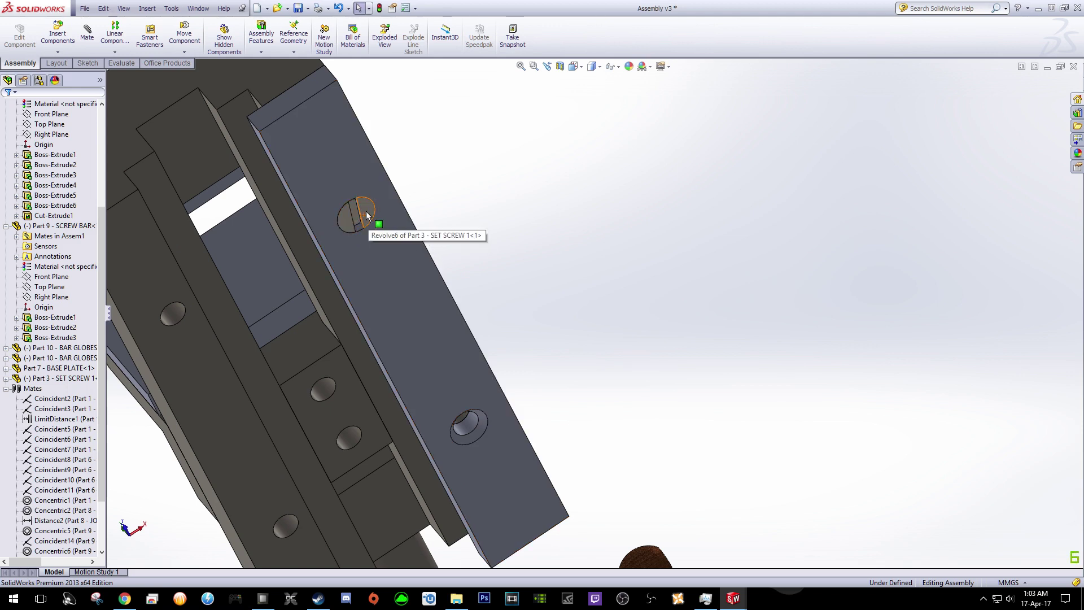
- Copy the installed set screw and place the copy beside the base plate
ctrl+drag(366, 209, 552, 278)
middle_drag(607, 238, 609, 214)
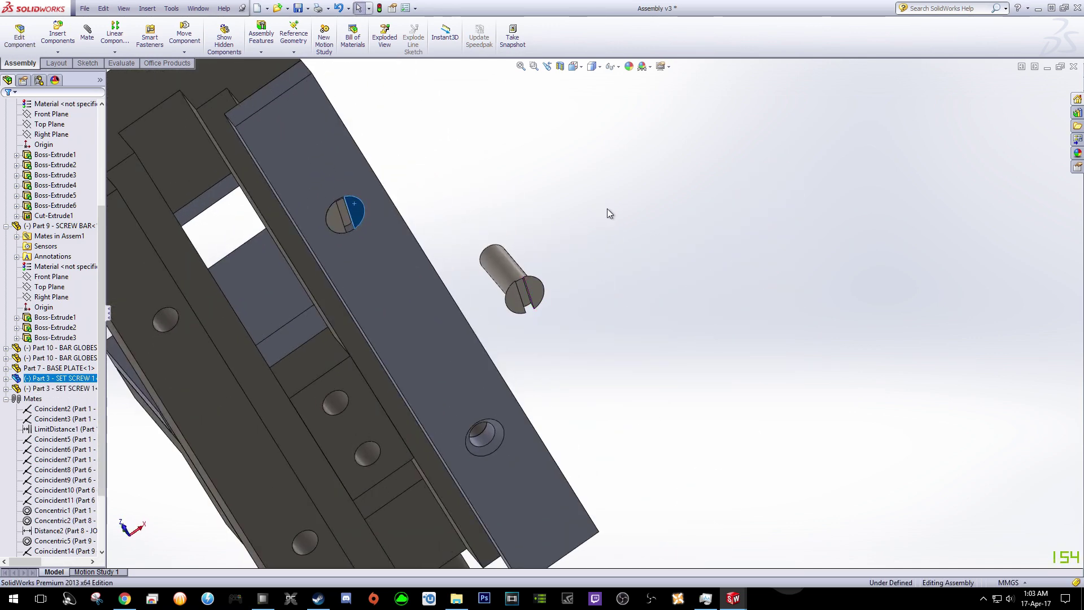
- Clear the mistaken face selections and add a tangent mate between the copied set screw's shank and the base's empty hole behind the base plate
click(87, 33)
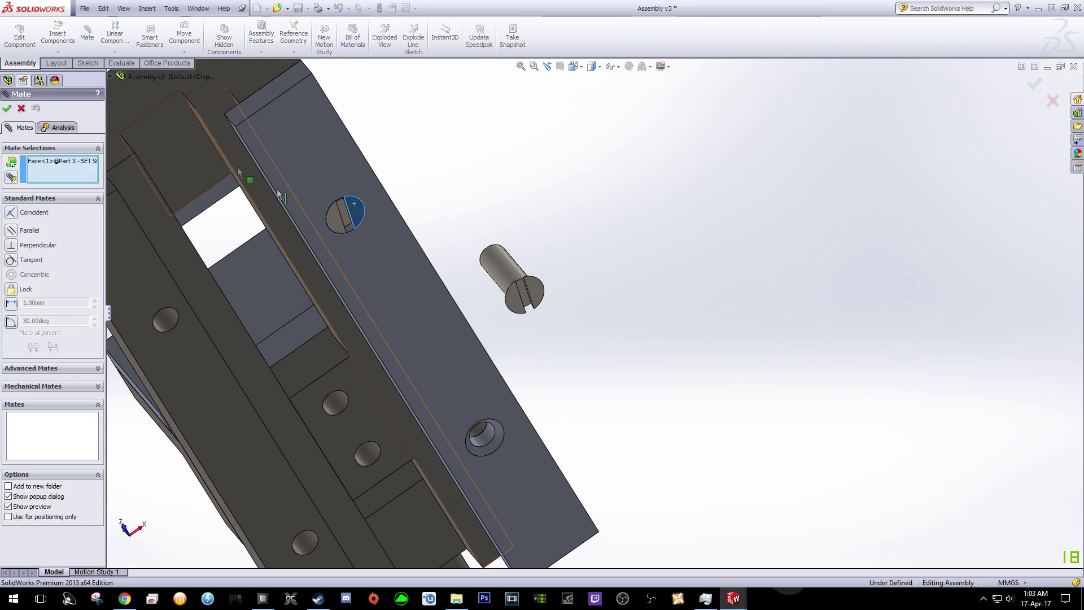
click(504, 280)
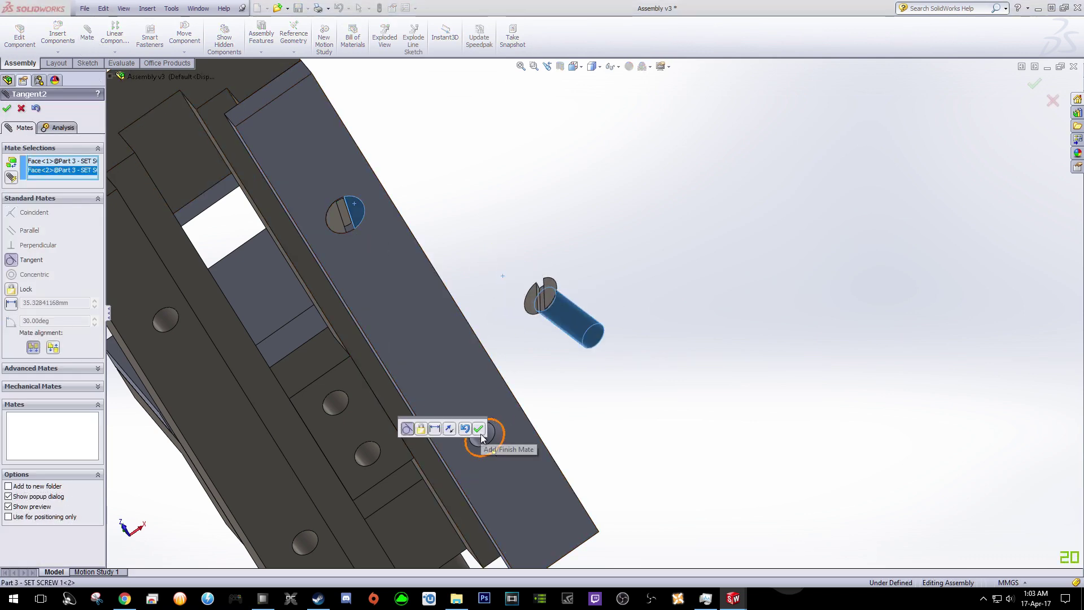
right_click(65, 163)
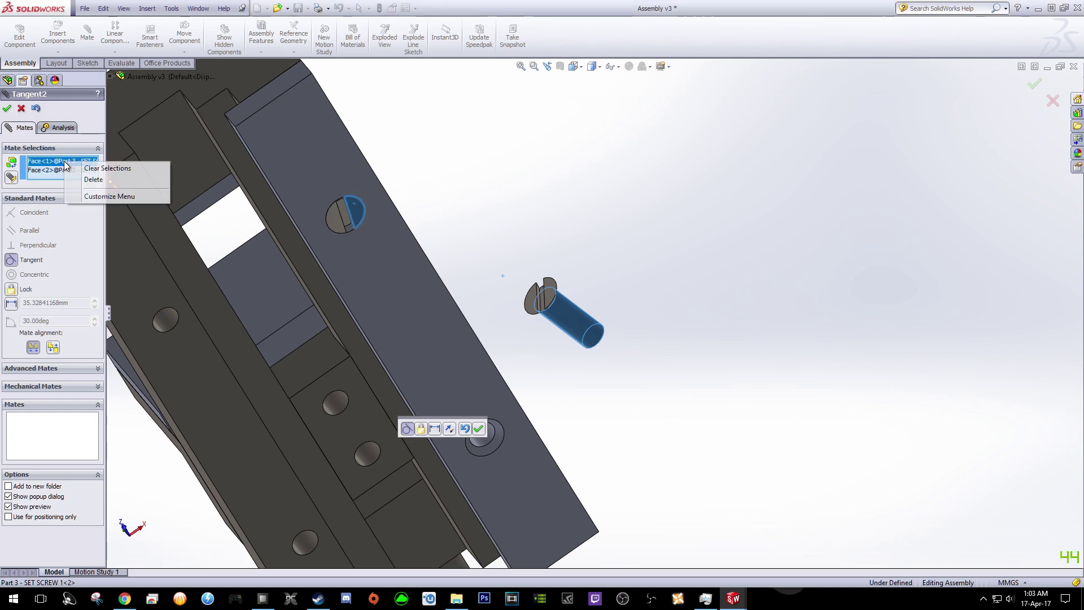
click(99, 169)
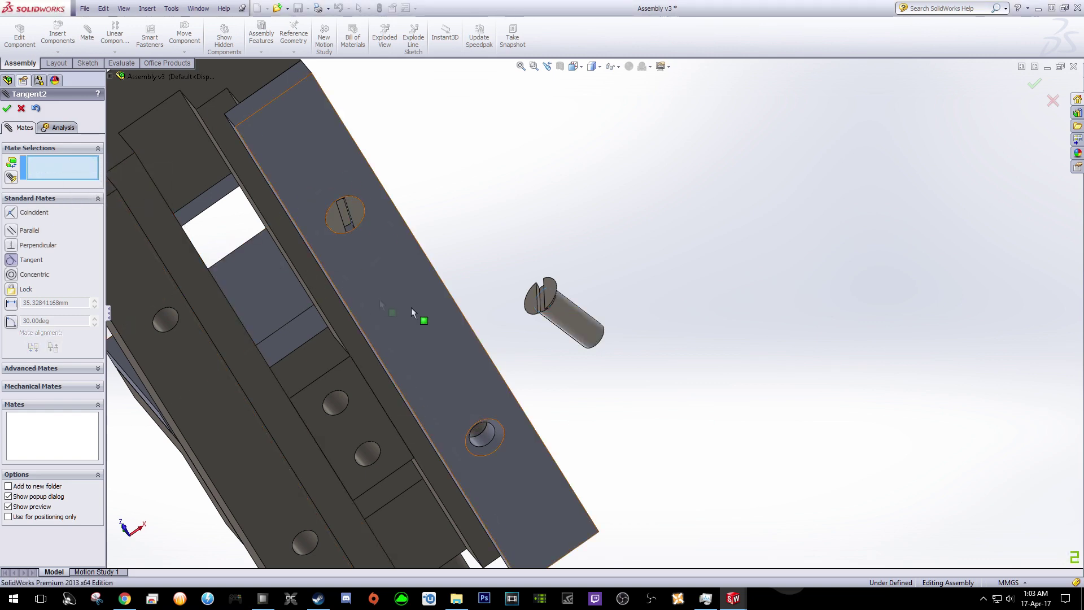
click(564, 320)
scroll(496, 373, down, 5)
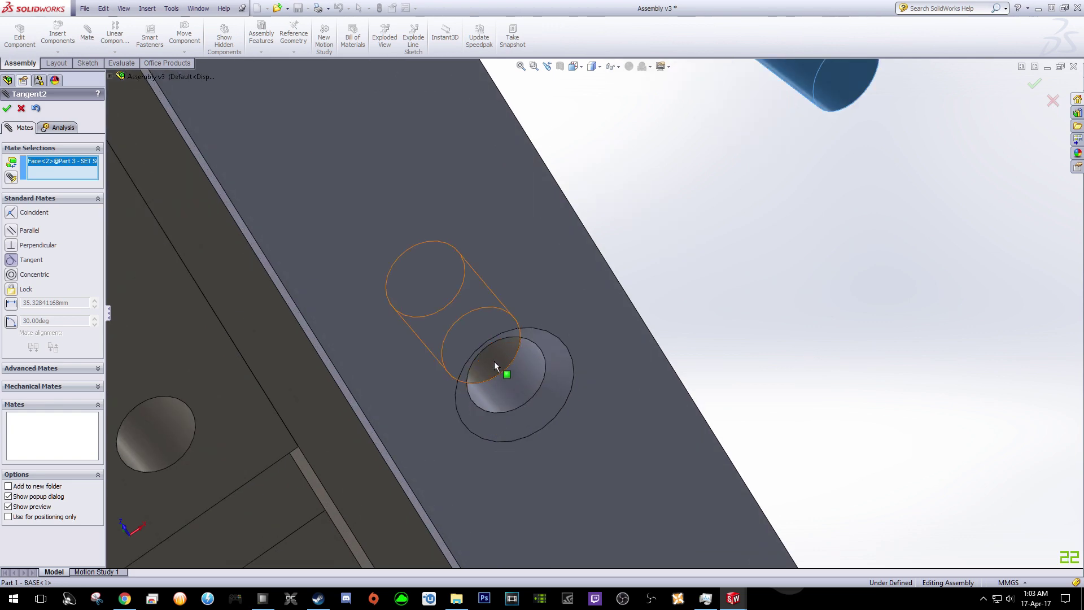
click(495, 365)
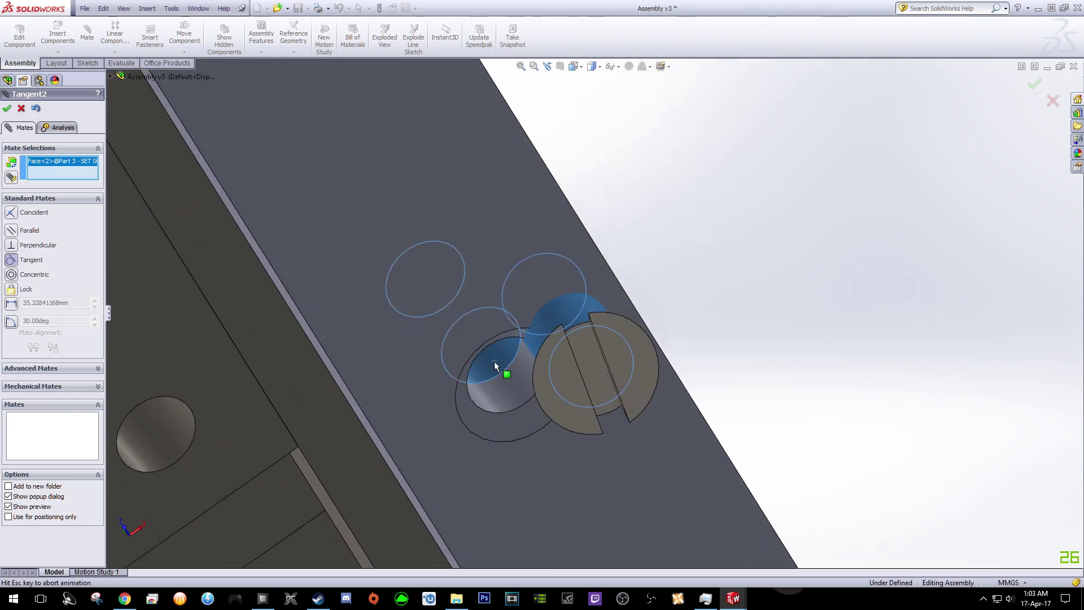
click(8, 108)
- Add a coincident mate between the copied set screw's flat head face and the base plate's underside, and finish mating
click(541, 470)
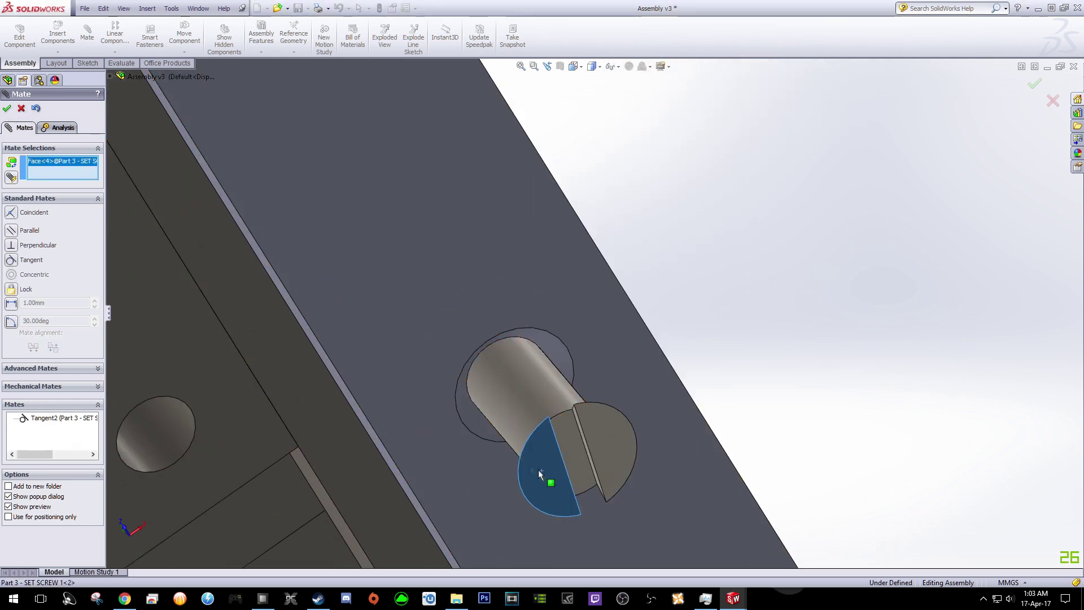
click(426, 299)
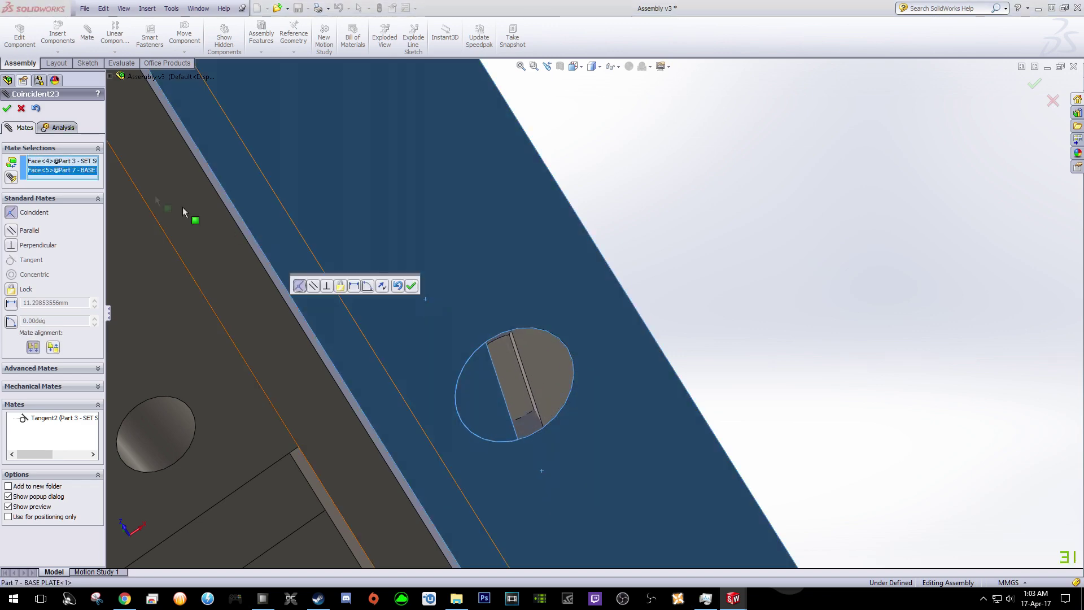
click(7, 109)
middle_drag(395, 282, 621, 184)
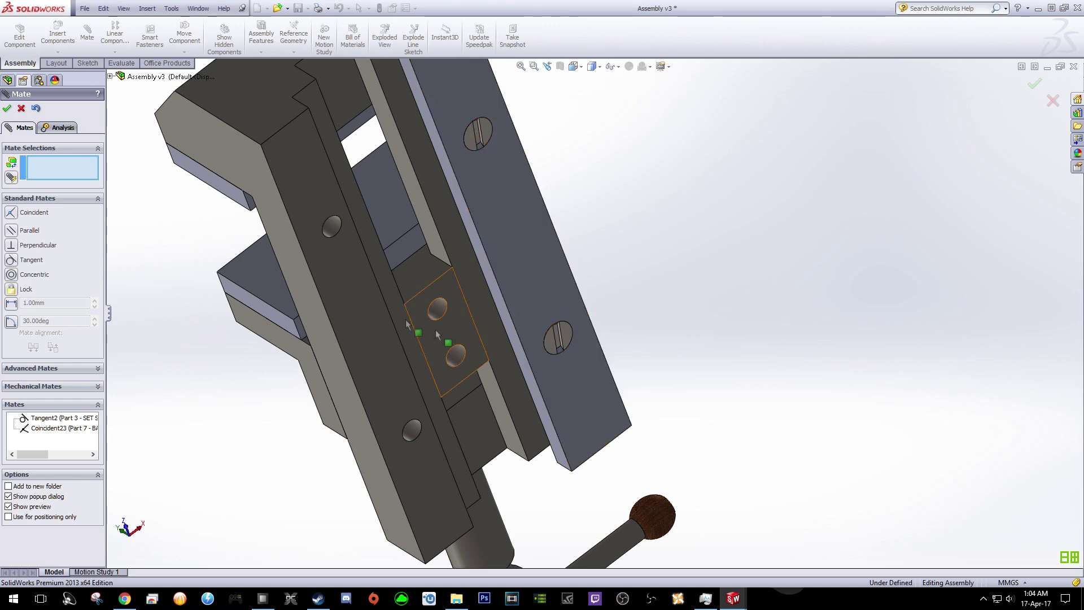
click(7, 109)
- Collapse the mates folder, the screw bar and the jaw screw in the feature tree
scroll(308, 297, up, 5)
middle_drag(308, 297, 617, 259)
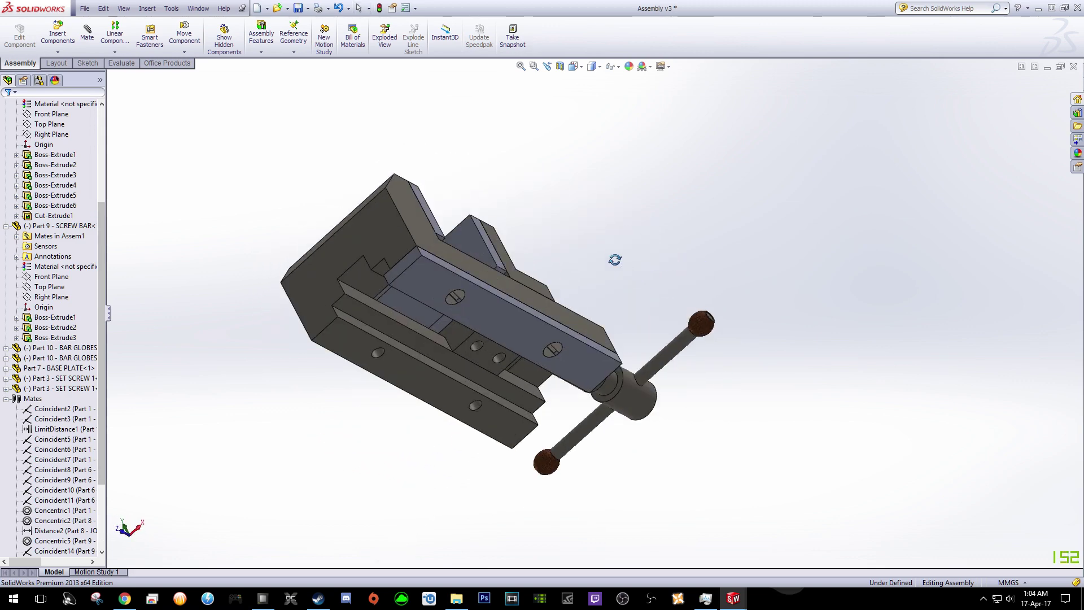
click(10, 399)
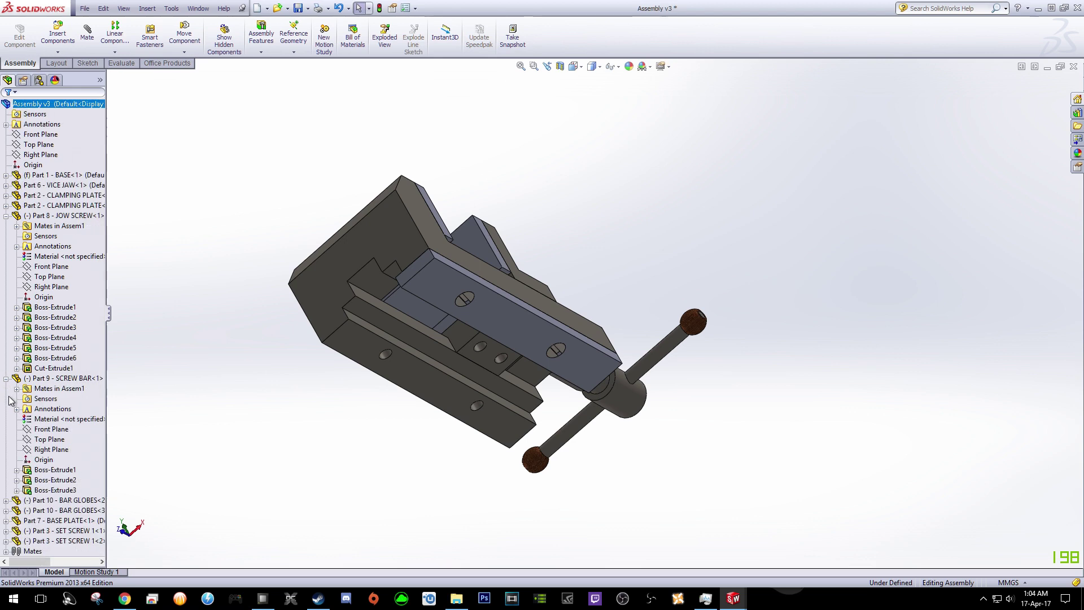
click(7, 379)
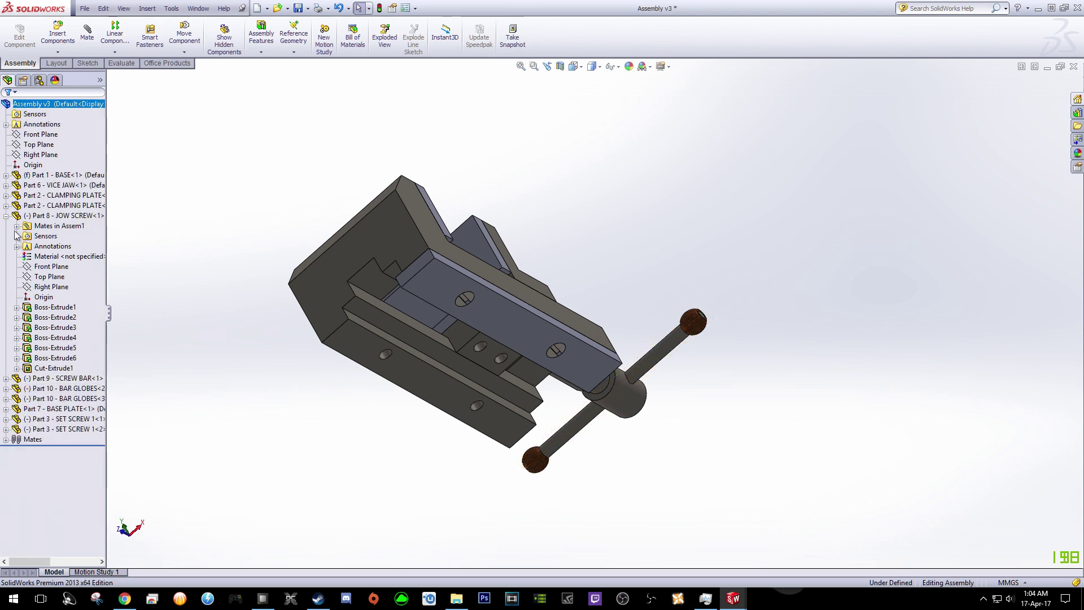
click(6, 216)
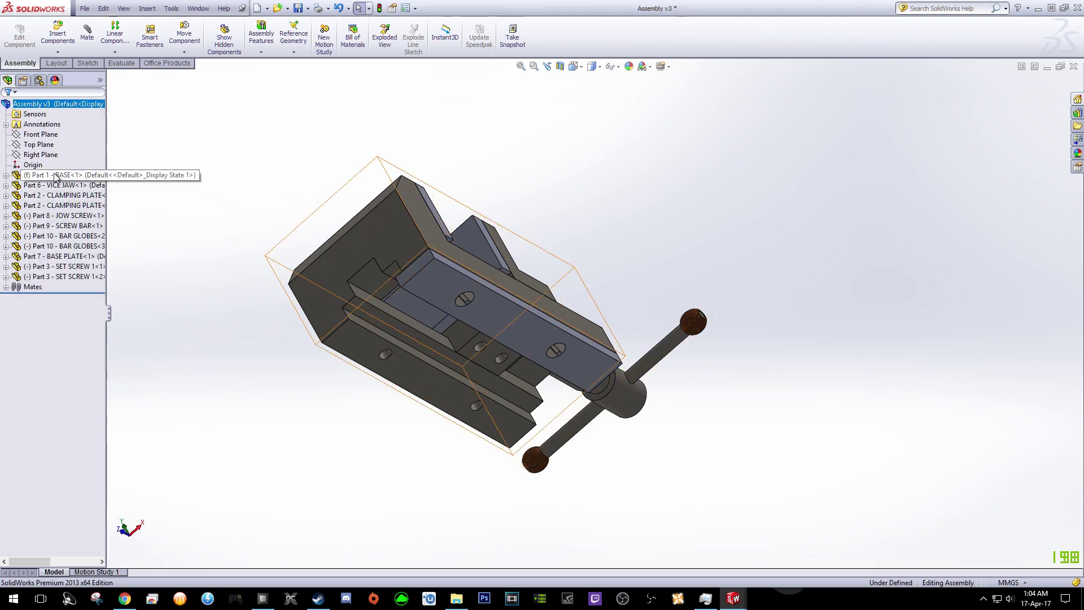
- Mirror the base plate and its two set screws about the base part's Right Plane, using Mirror Components with the proposed orientation
click(6, 176)
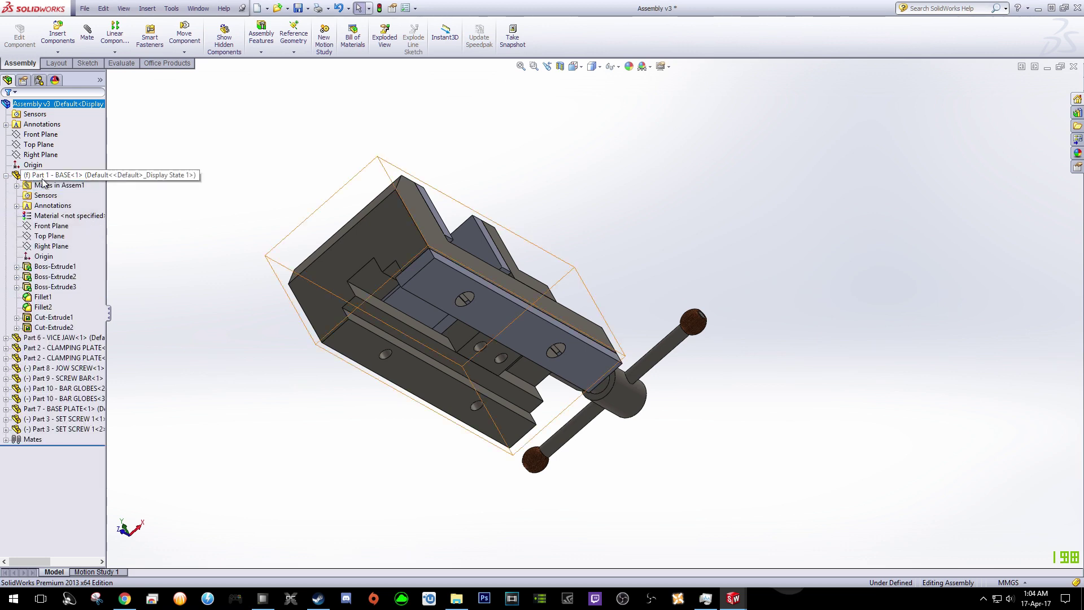
click(51, 247)
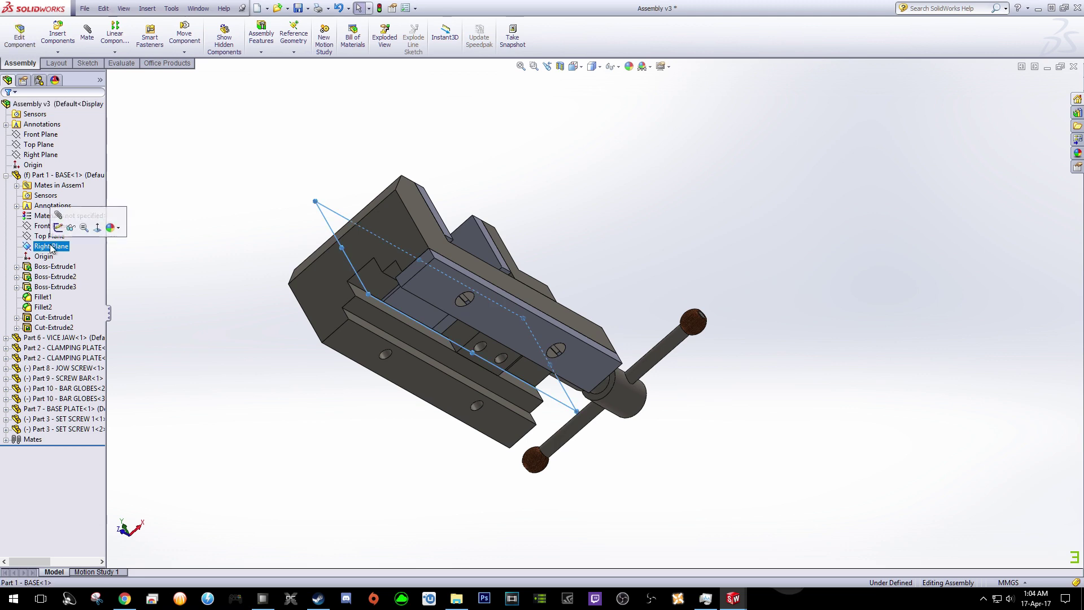
click(117, 52)
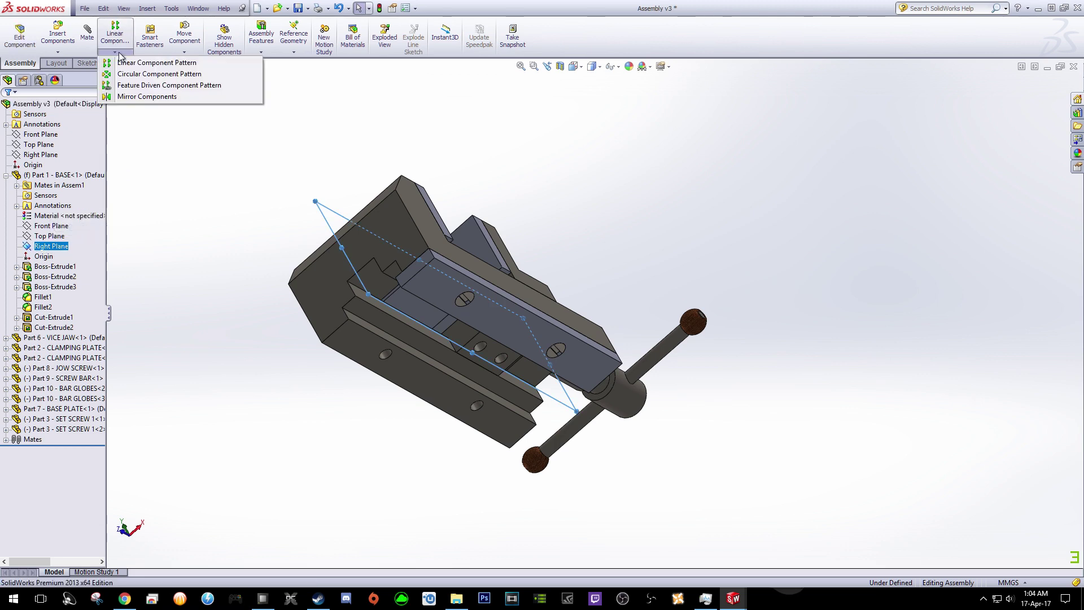
click(136, 97)
middle_drag(213, 225, 229, 204)
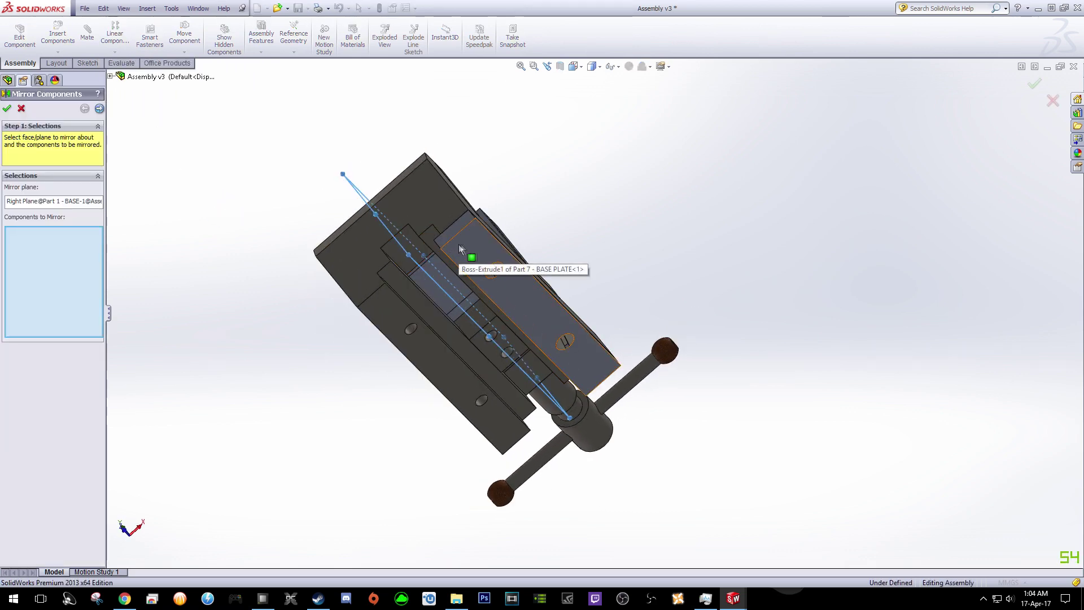
click(489, 262)
scroll(488, 261, down, 2)
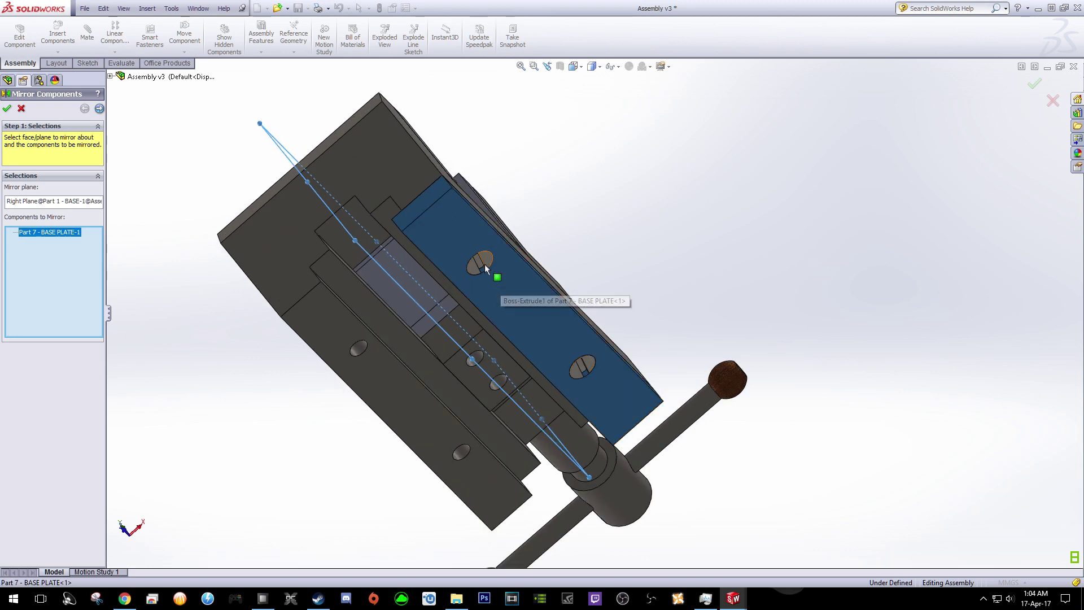
click(481, 264)
click(584, 371)
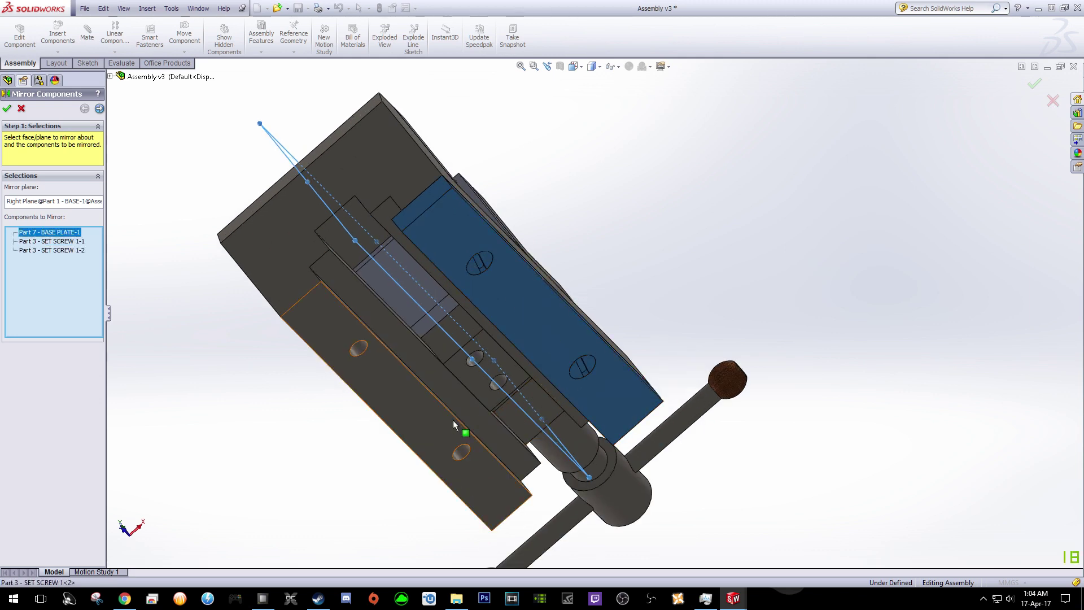
click(100, 108)
middle_drag(229, 359, 270, 317)
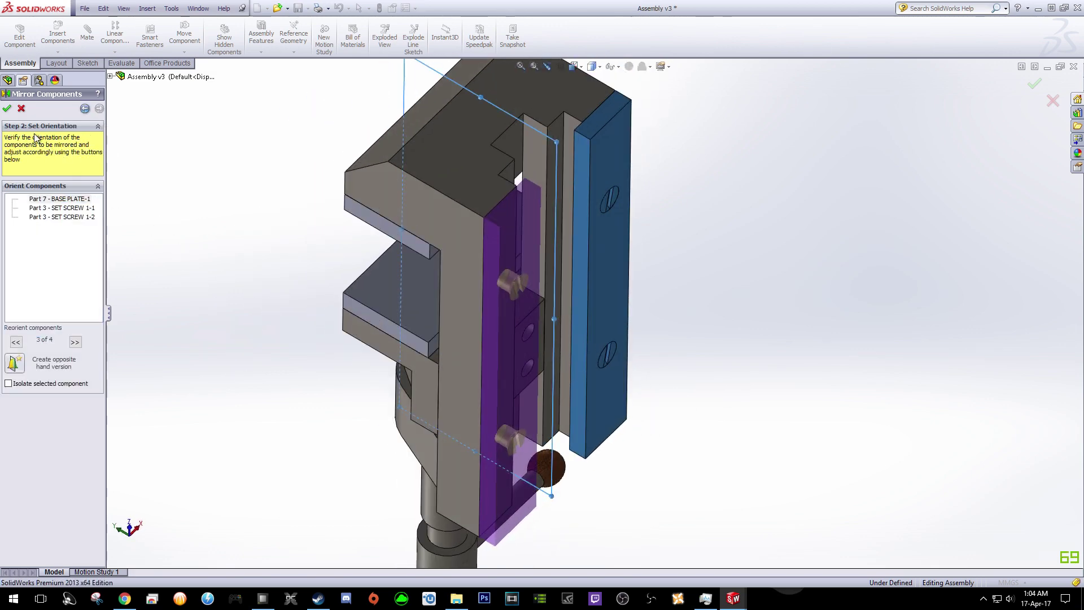
click(7, 108)
- Check the mirrored plate and screws from below and collapse the base part in the feature tree
middle_drag(818, 236, 733, 216)
scroll(736, 239, down, 5)
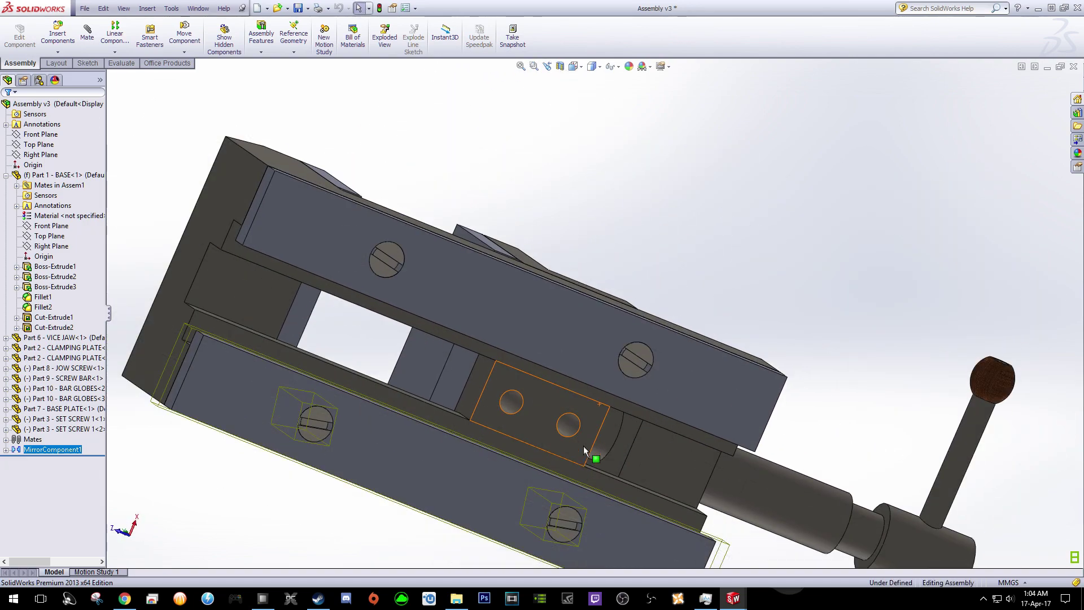
scroll(418, 443, up, 5)
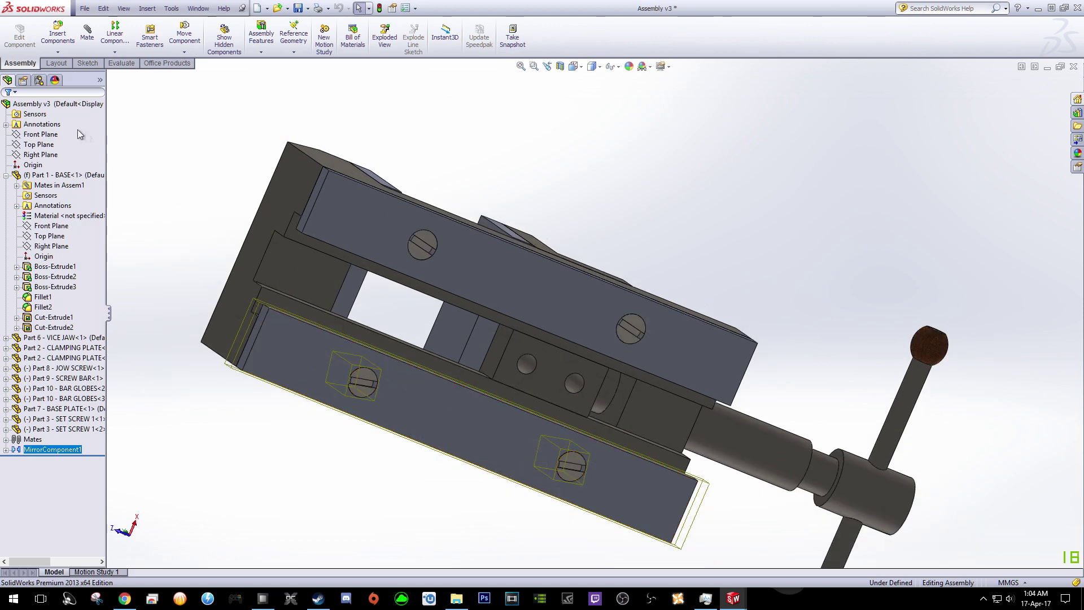
click(6, 175)
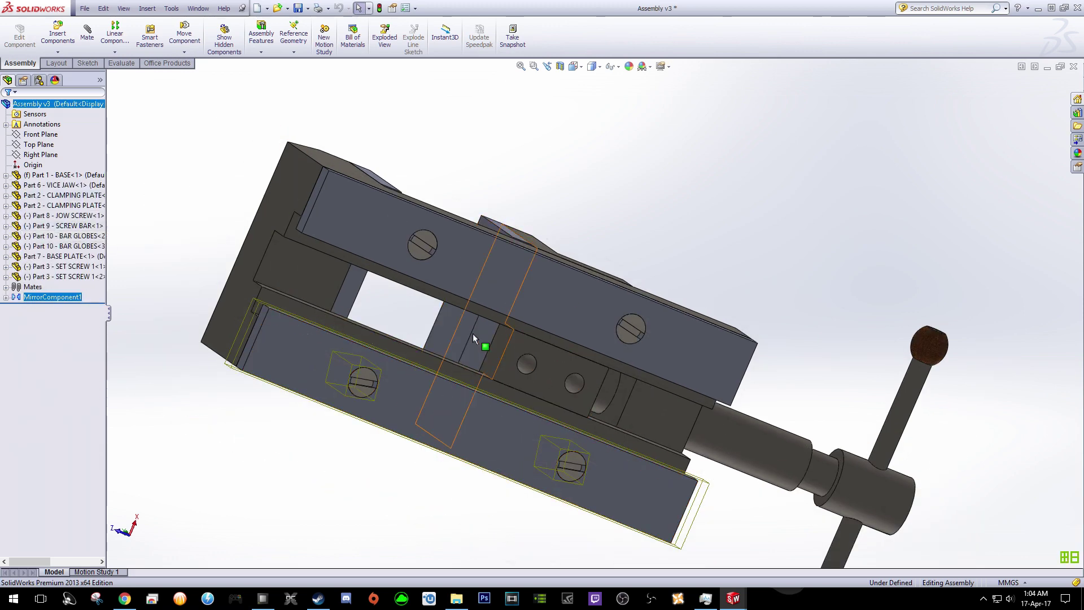
- Insert the part file PART 5 - OVAL FILLISTER and place it in free space beside the vice
click(59, 35)
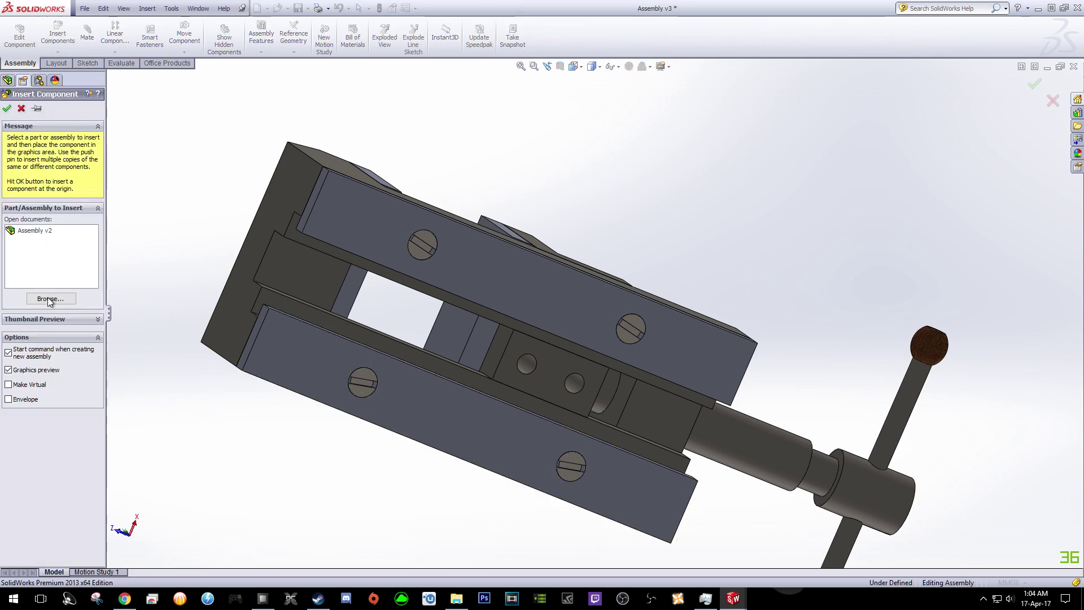
click(49, 300)
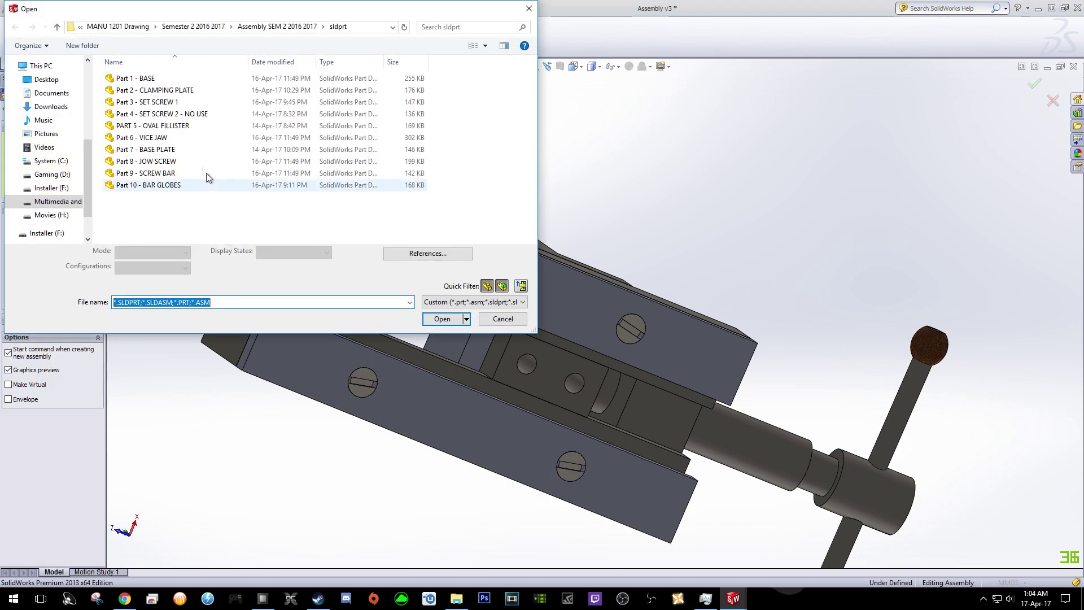
click(173, 126)
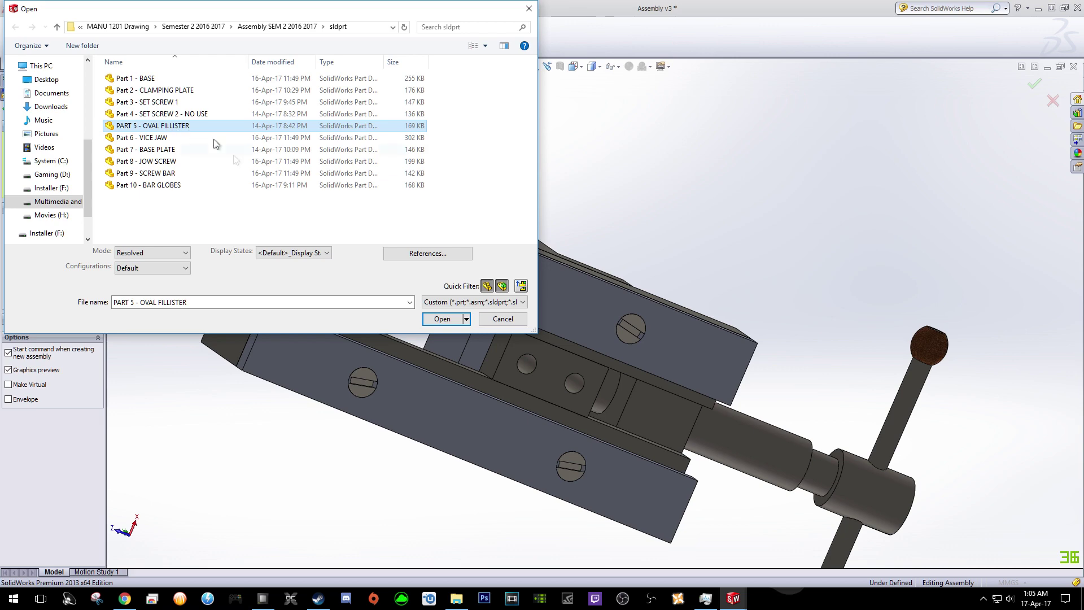
click(440, 325)
middle_drag(837, 209, 770, 363)
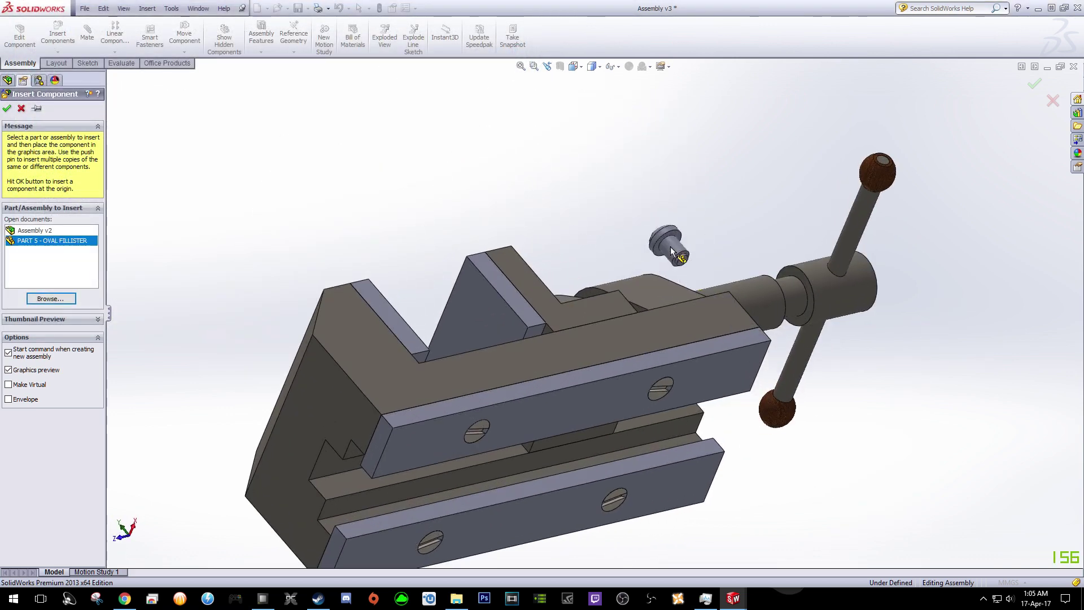
click(731, 219)
- Rotate the oval fillister screw freely so its slotted head faces outward from the vice's underside
middle_drag(730, 219, 778, 339)
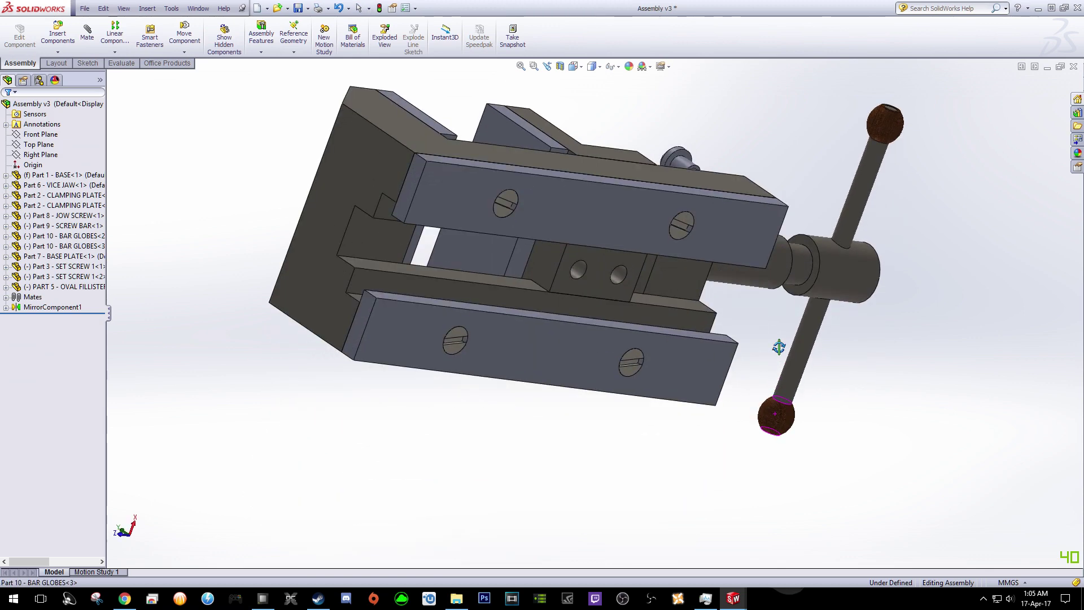
click(185, 51)
click(209, 75)
drag(689, 160, 714, 253)
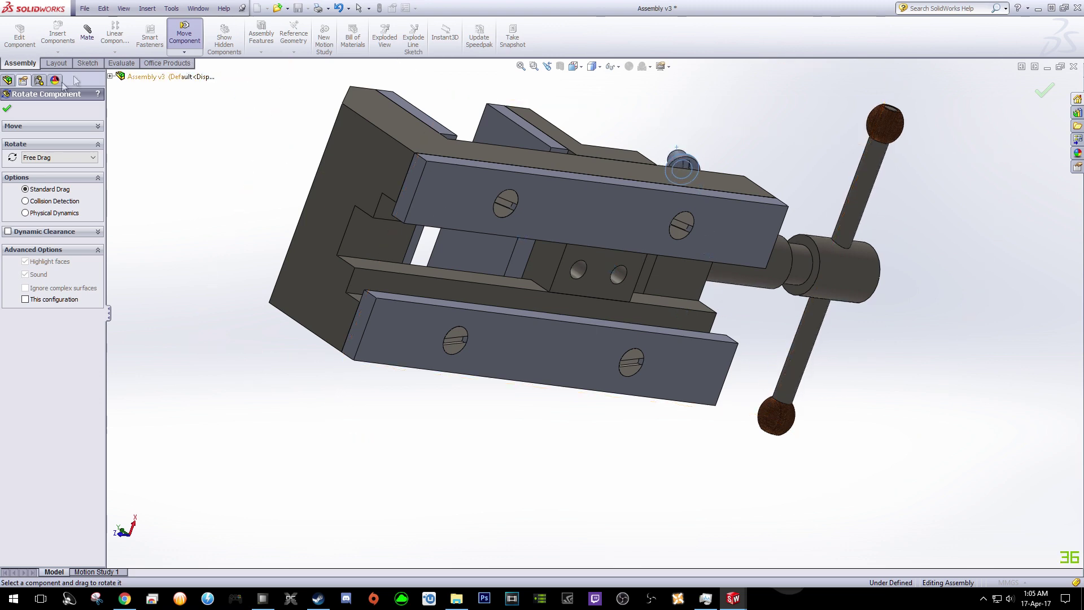
click(6, 110)
- Move the oval fillister screw into the open space beside the base plates, near the screw bar's lower globe
click(182, 43)
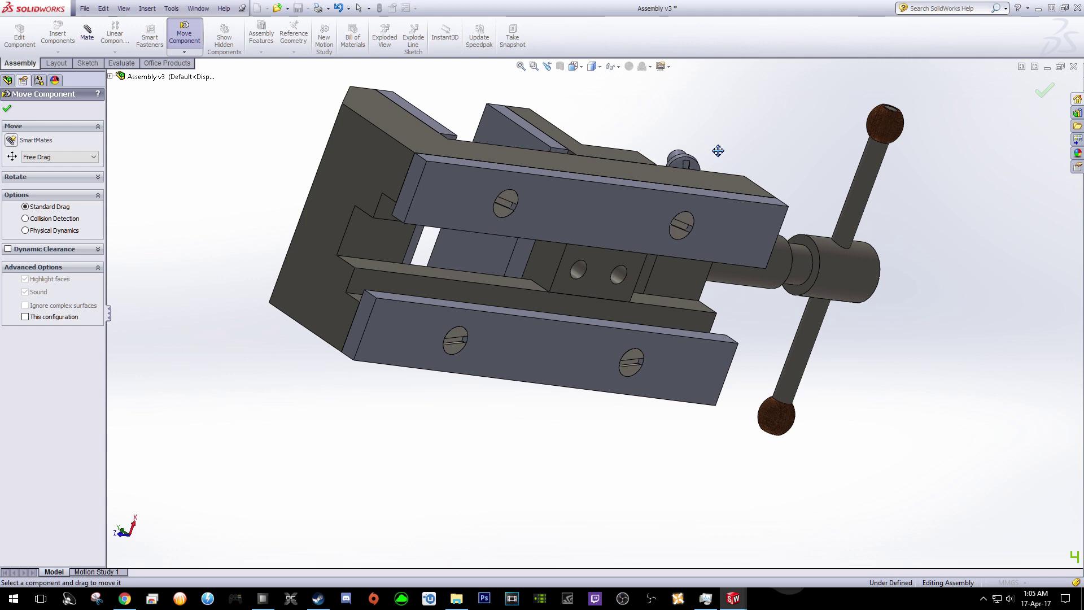
drag(681, 154, 840, 363)
click(8, 109)
middle_drag(719, 332, 661, 317)
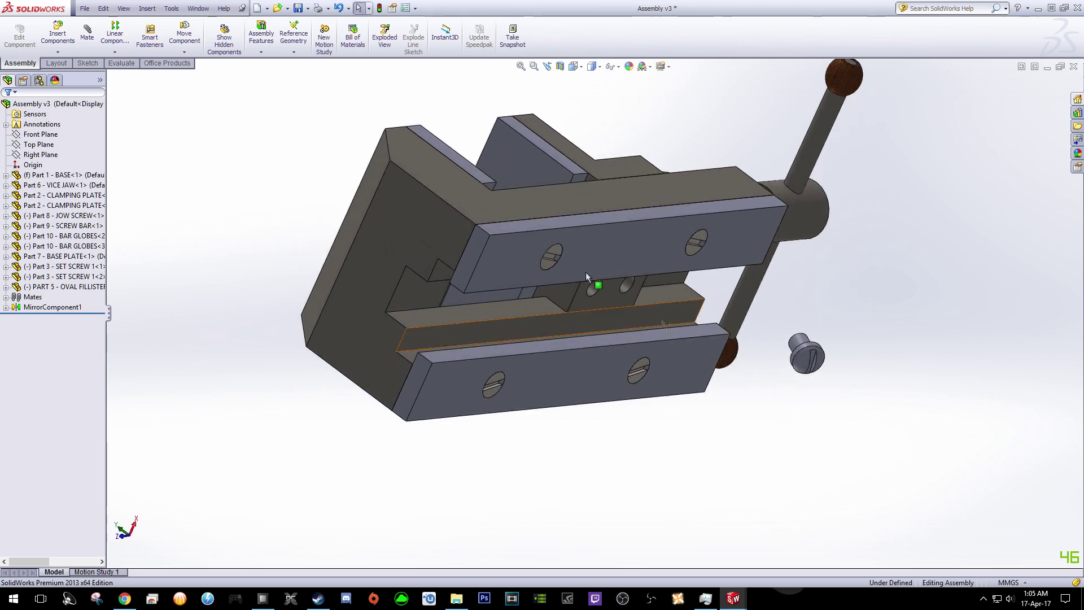
- Mate the oval fillister screw's shank concentric with the hole nearer the jaw screw in the vice jaw's underside
click(87, 37)
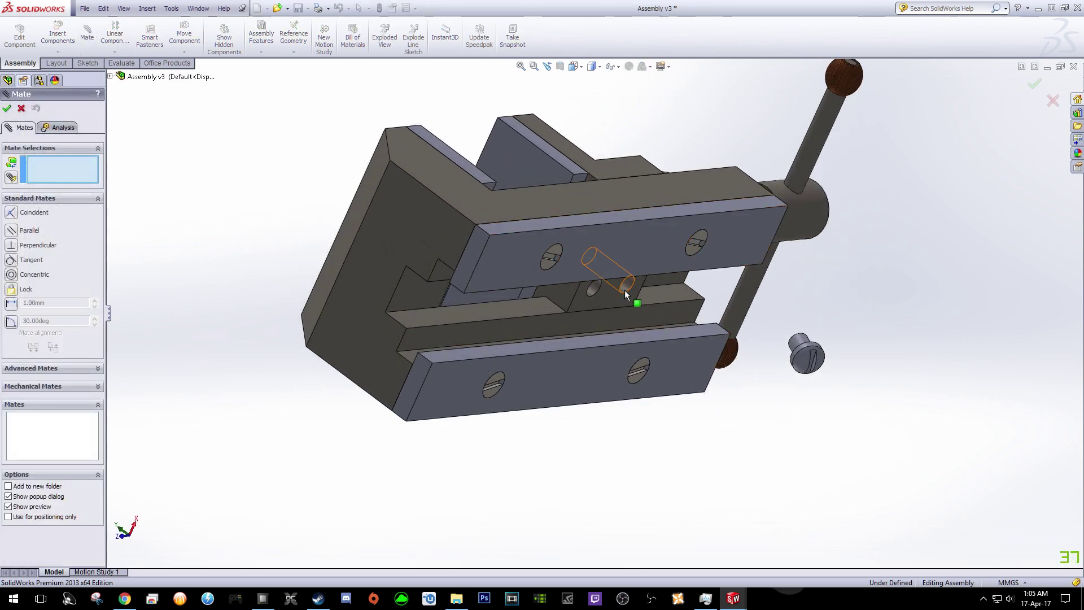
click(625, 289)
middle_drag(836, 327, 835, 389)
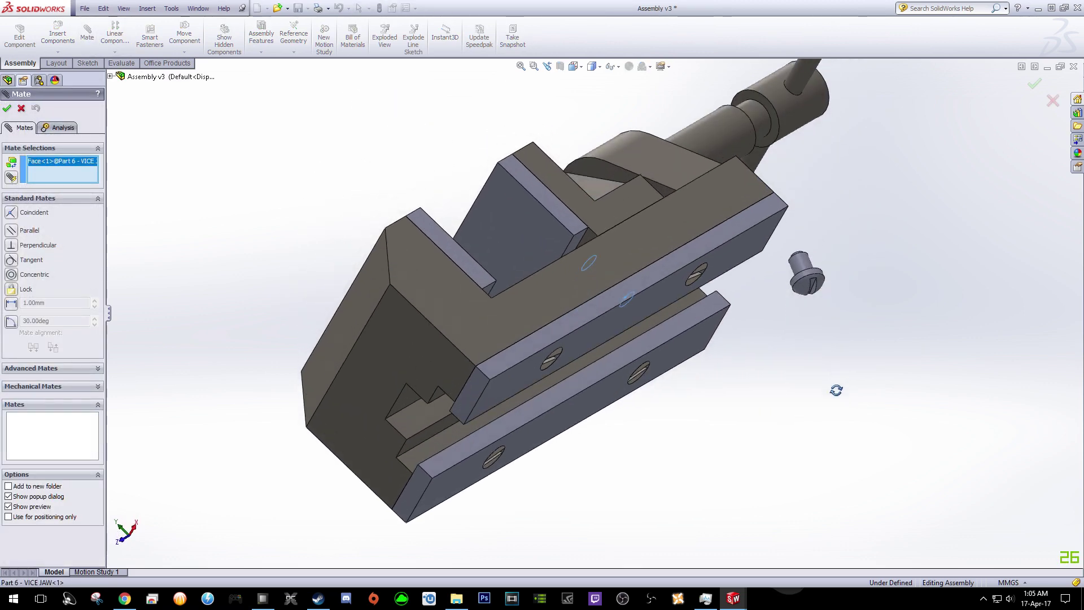
click(804, 272)
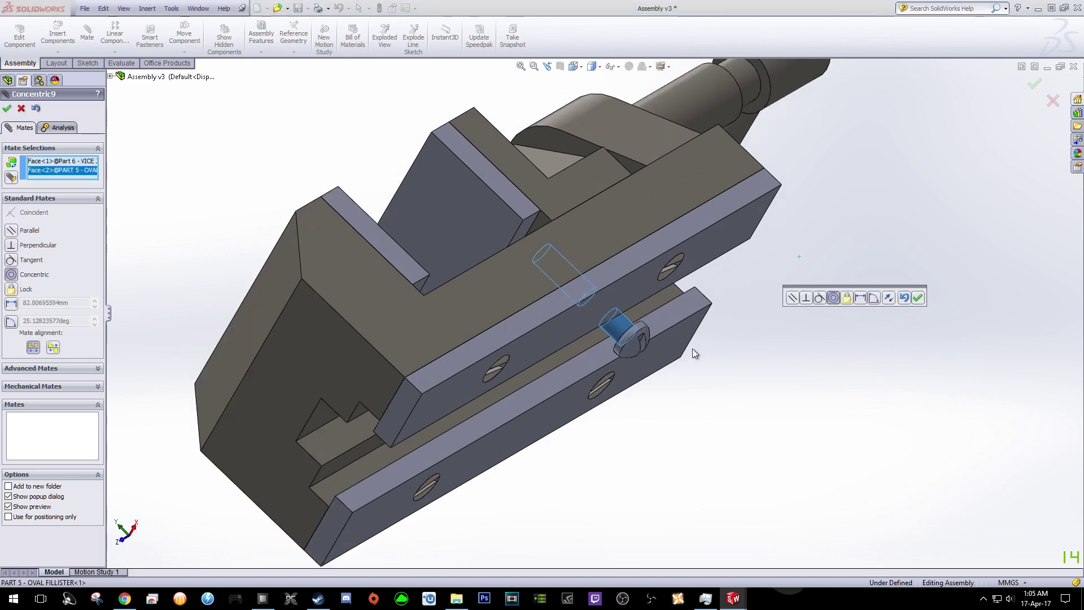
middle_drag(727, 381, 581, 280)
scroll(581, 279, down, 6)
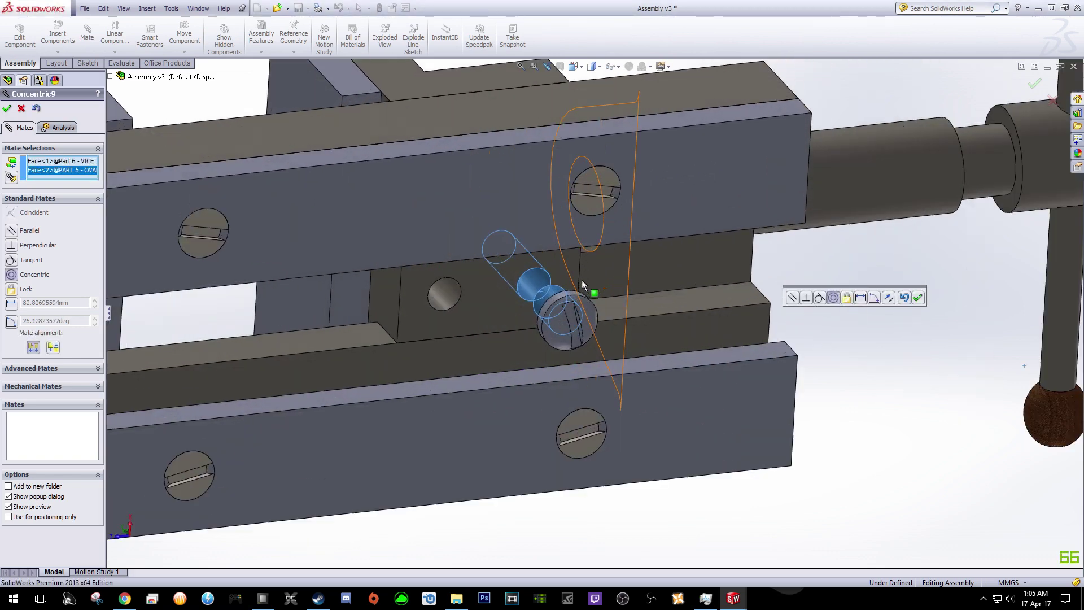
click(8, 108)
- Add a coincident mate between the vice jaw's bottom face and the flat underside of the oval fillister screw's head
middle_drag(276, 308, 288, 307)
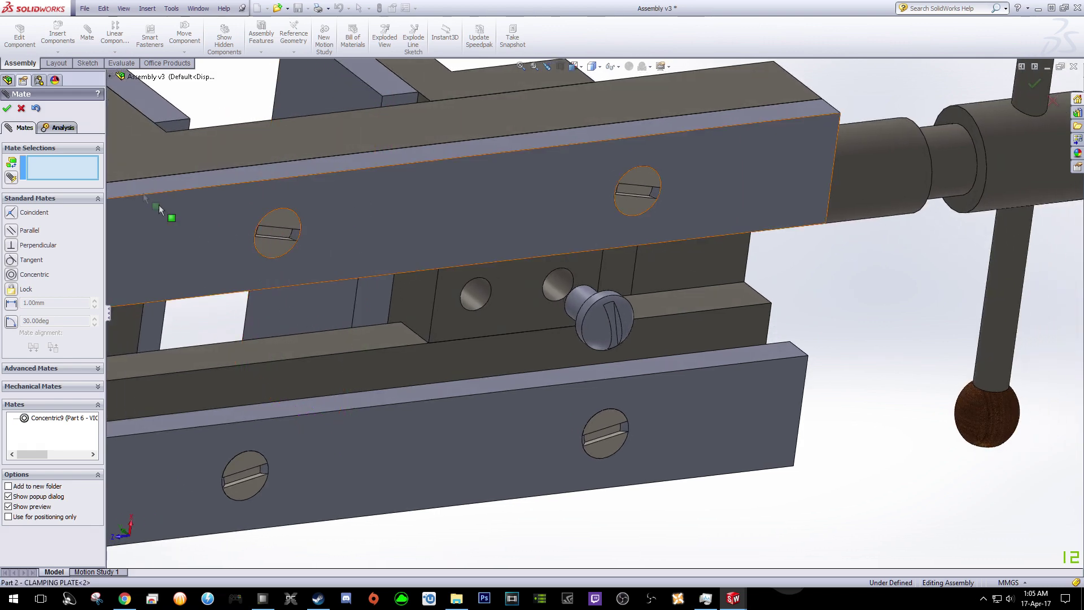
click(526, 327)
middle_drag(526, 328, 585, 327)
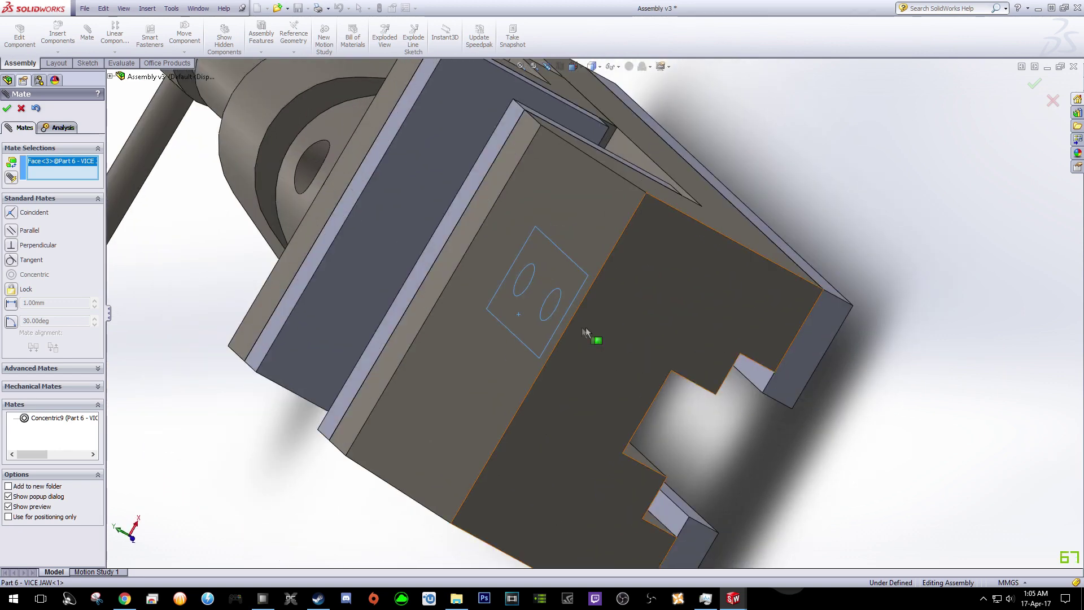
scroll(585, 326, down, 8)
scroll(573, 332, up, 3)
scroll(438, 358, down, 8)
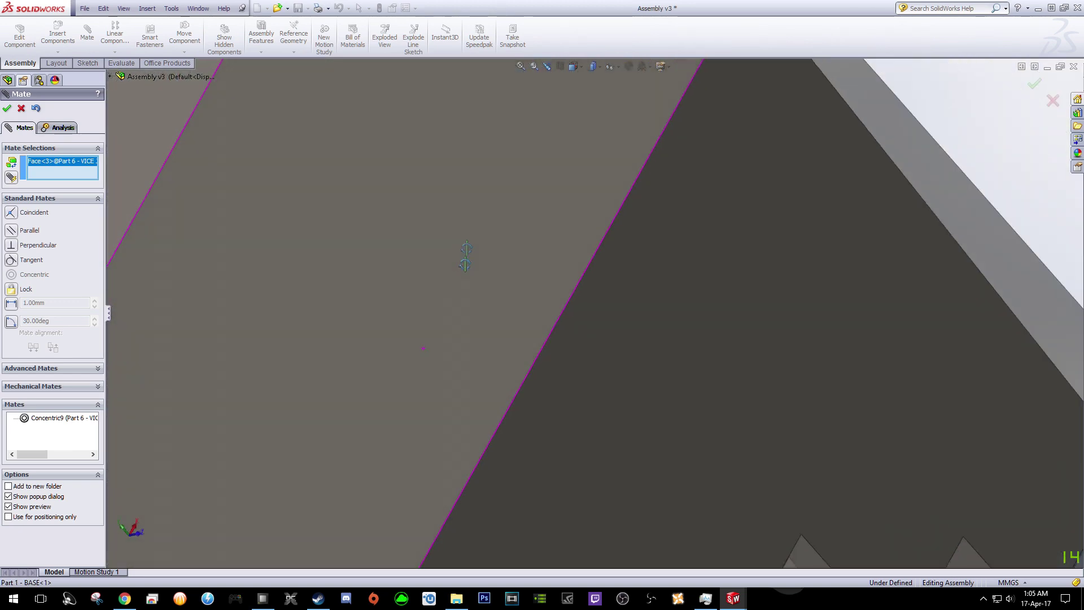
scroll(422, 348, up, 15)
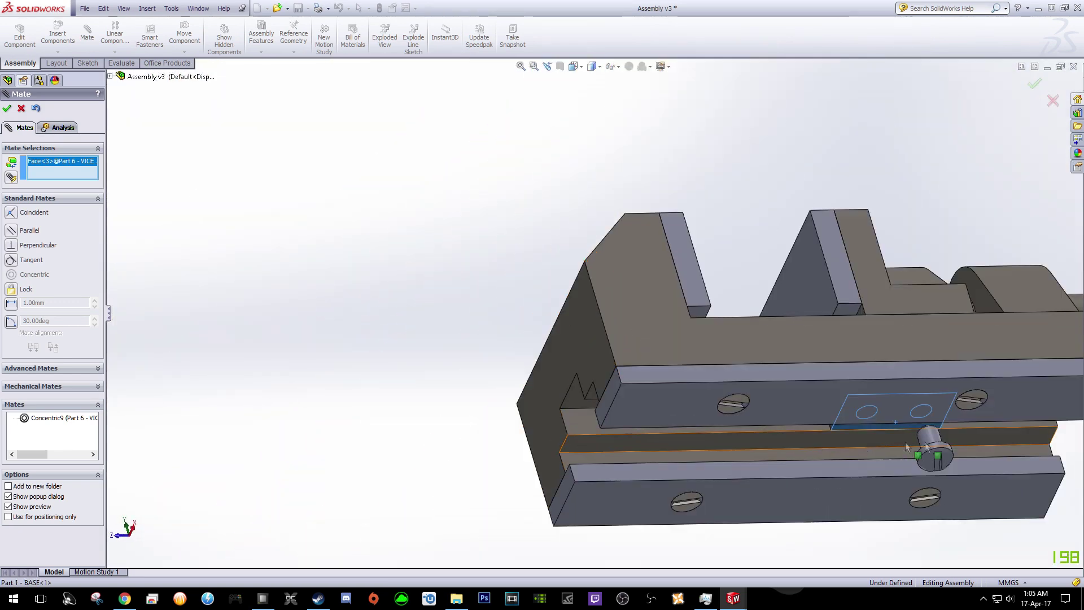
middle_drag(974, 444, 808, 476)
scroll(860, 405, down, 5)
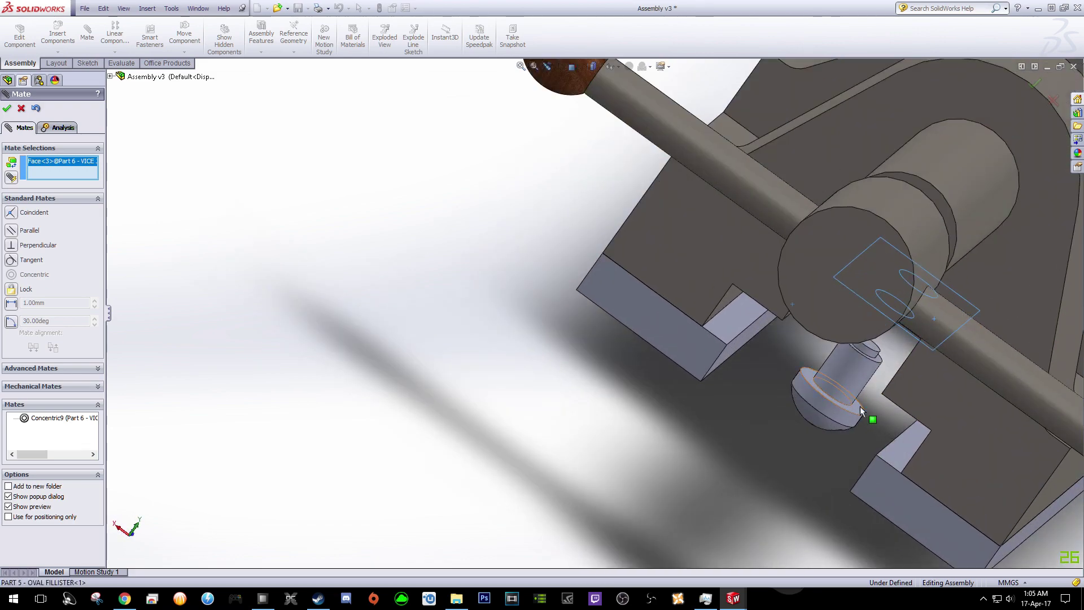
click(859, 406)
middle_drag(581, 400, 495, 313)
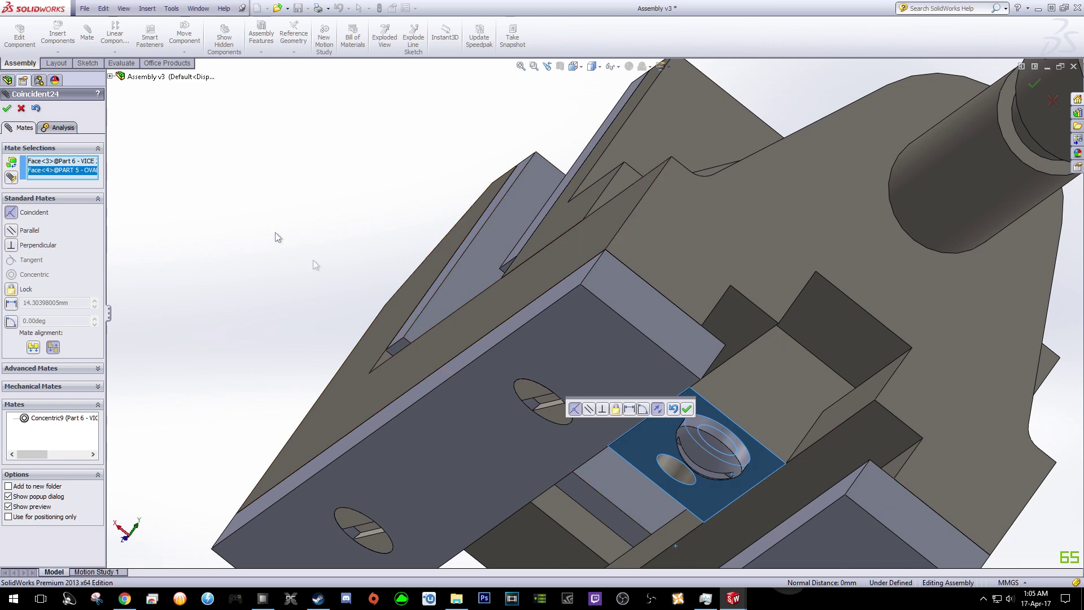
click(7, 108)
- Slide the vice jaw with its fitted oval fillister screw along the base slot and finish mating
middle_drag(374, 311, 687, 443)
middle_drag(718, 486, 727, 412)
scroll(721, 405, up, 2)
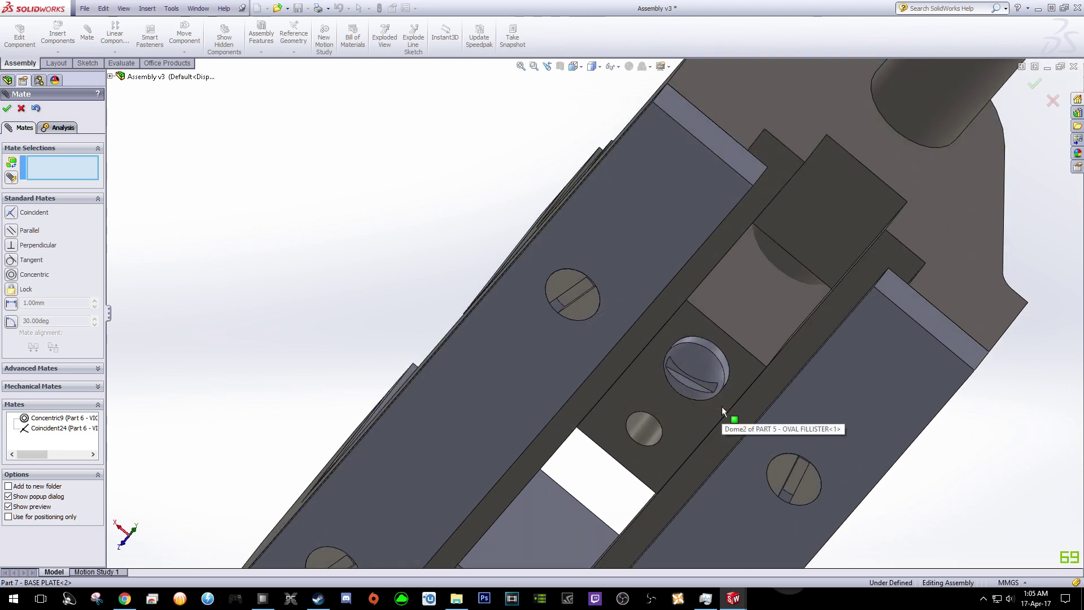
scroll(689, 362, up, 2)
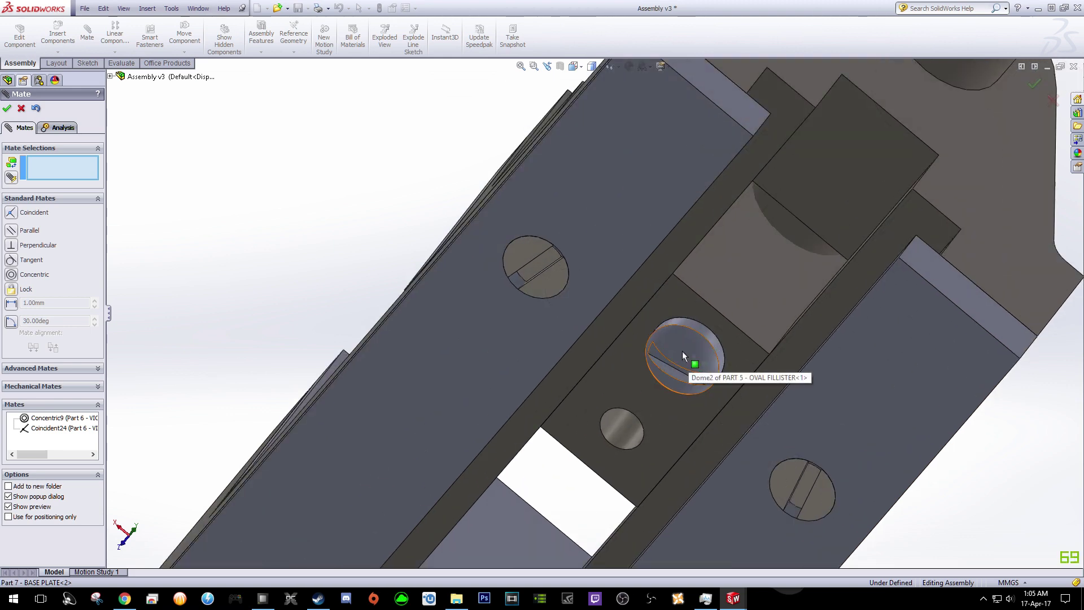
drag(683, 350, 302, 198)
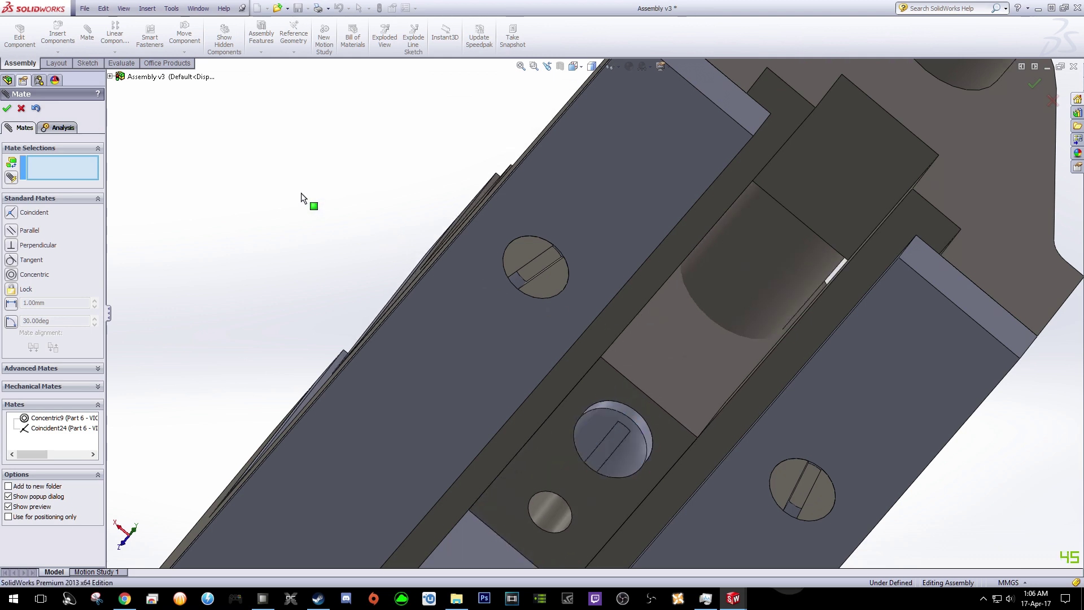
click(7, 108)
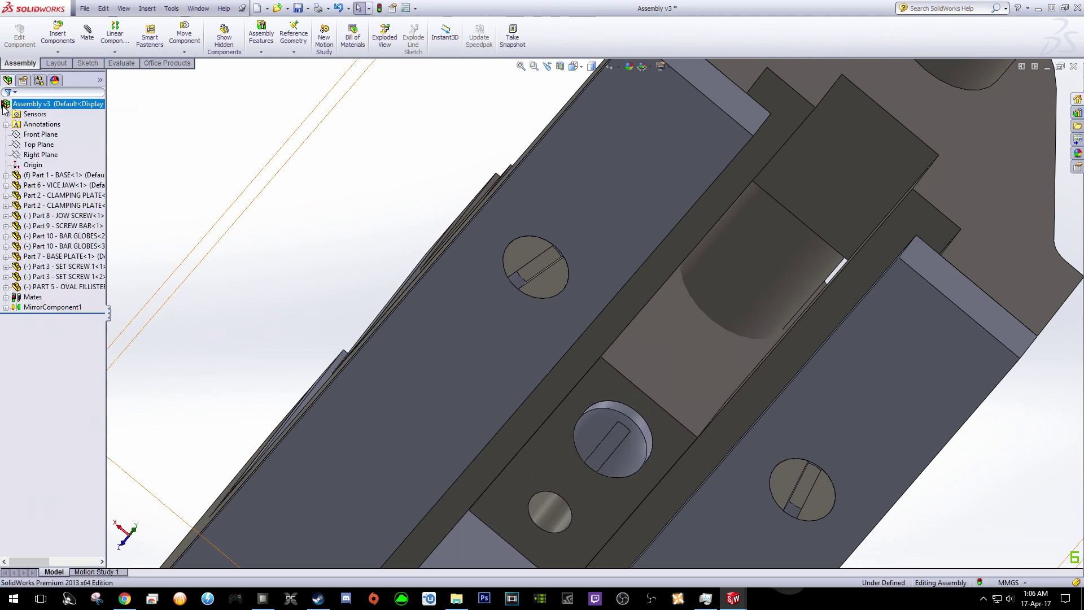
- Copy the fitted oval fillister screw and place the second one in free space beside the vice
ctrl+drag(609, 419, 333, 237)
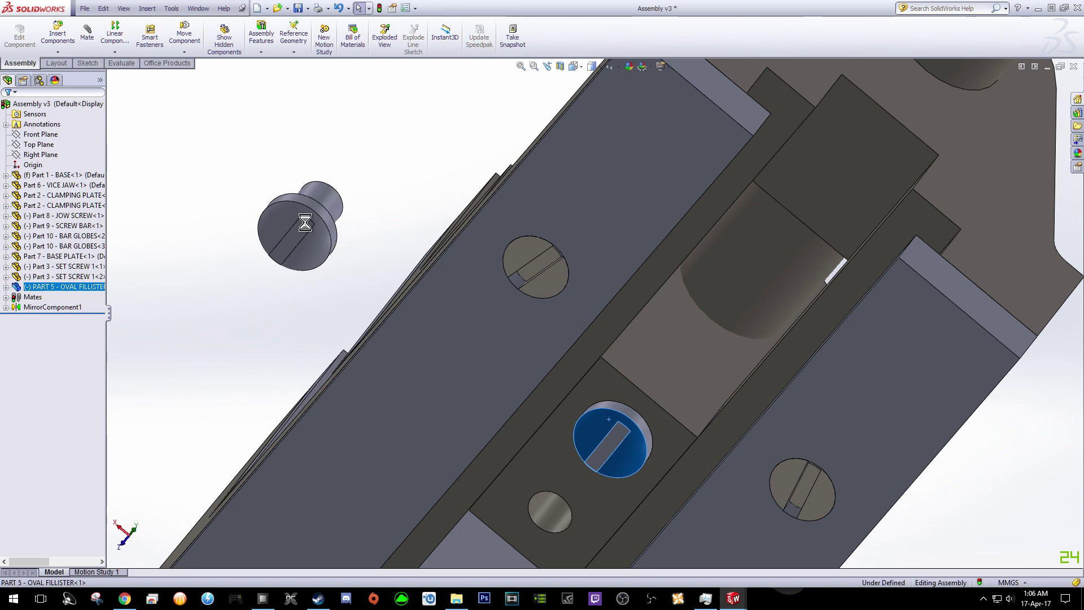
key(z)
middle_drag(453, 196, 447, 257)
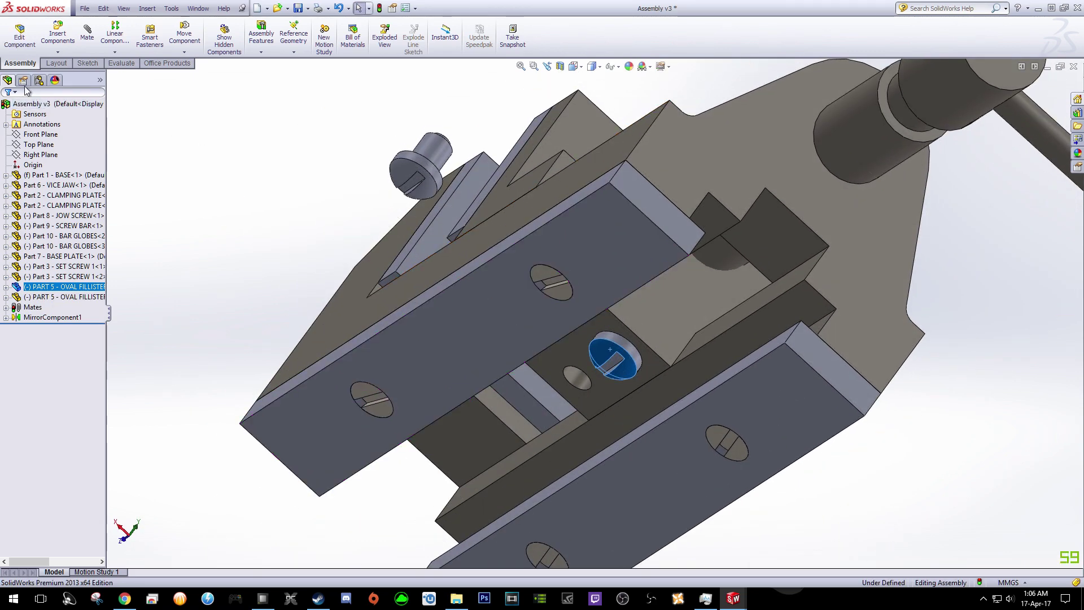
click(87, 33)
click(432, 149)
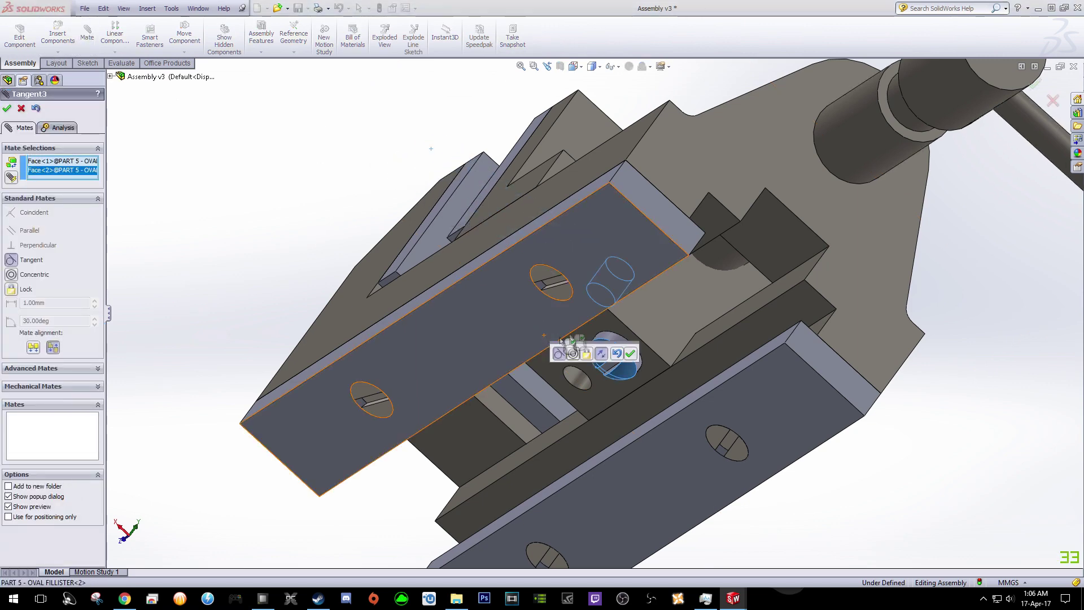
right_click(66, 164)
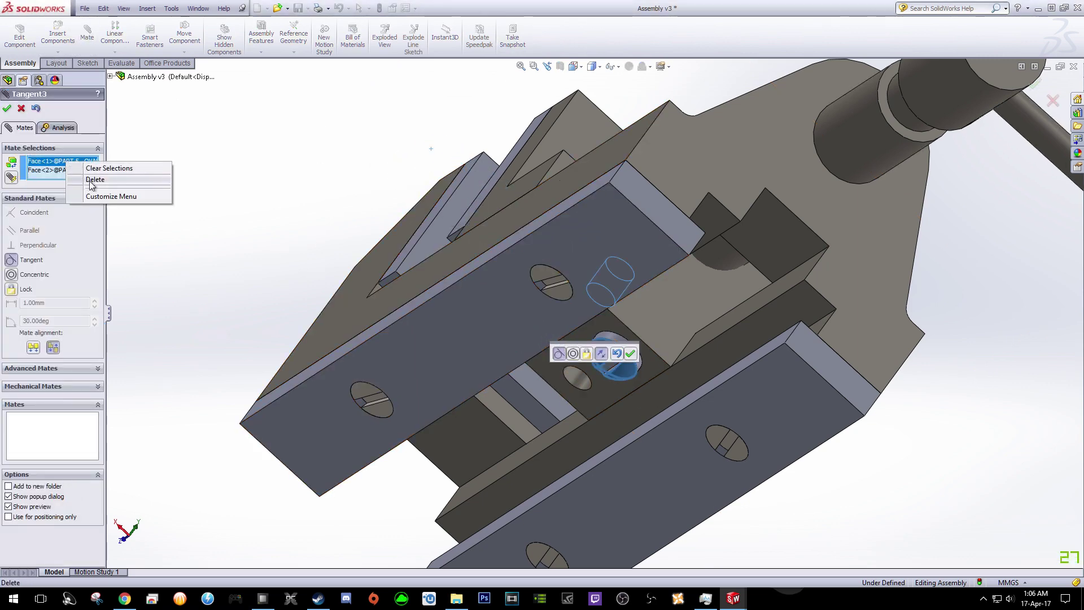
click(105, 170)
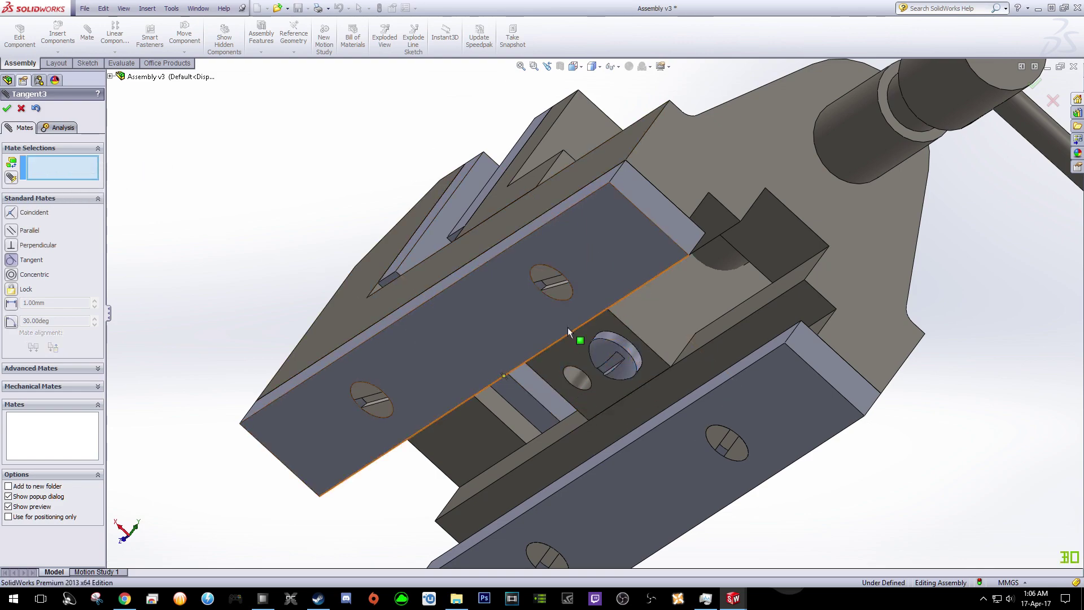
scroll(506, 394, up, 5)
middle_drag(497, 343, 470, 394)
middle_drag(377, 318, 338, 232)
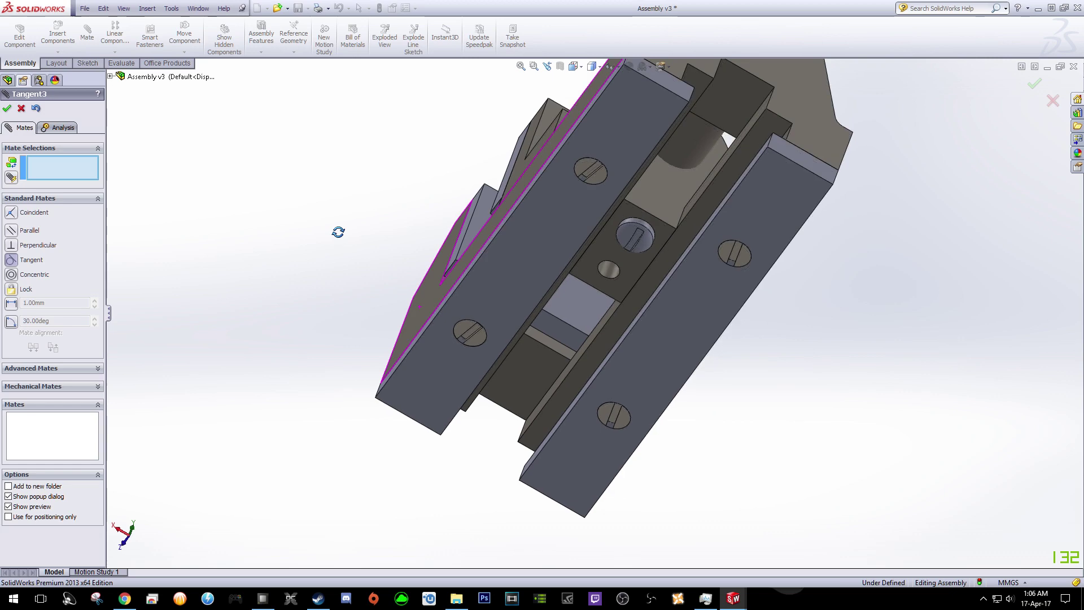
click(17, 111)
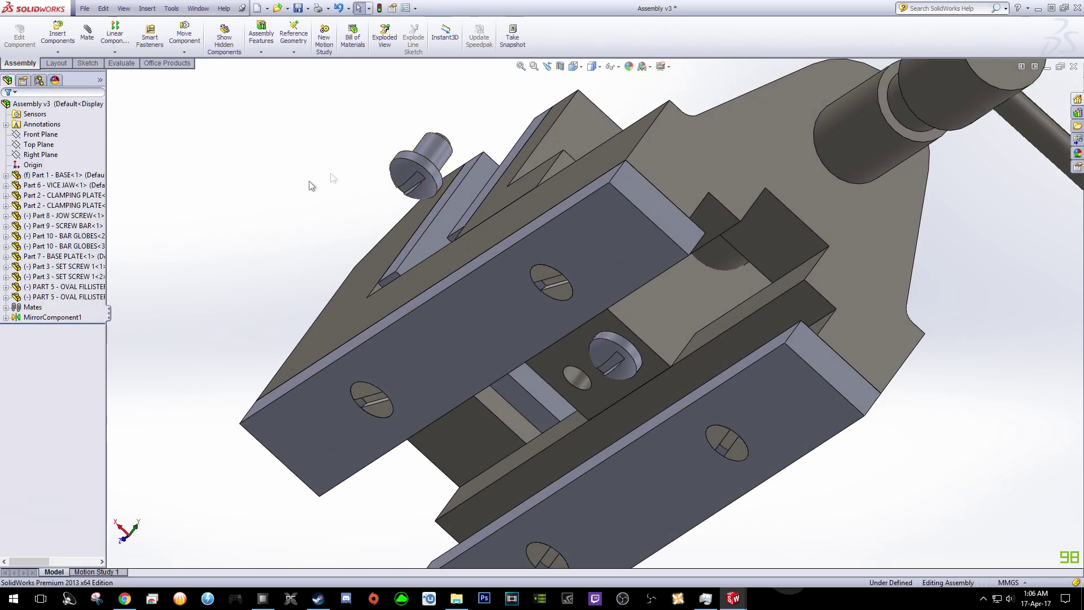
- Mate the second oval fillister screw's shank concentric with the remaining hole in the vice jaw's underside
click(87, 31)
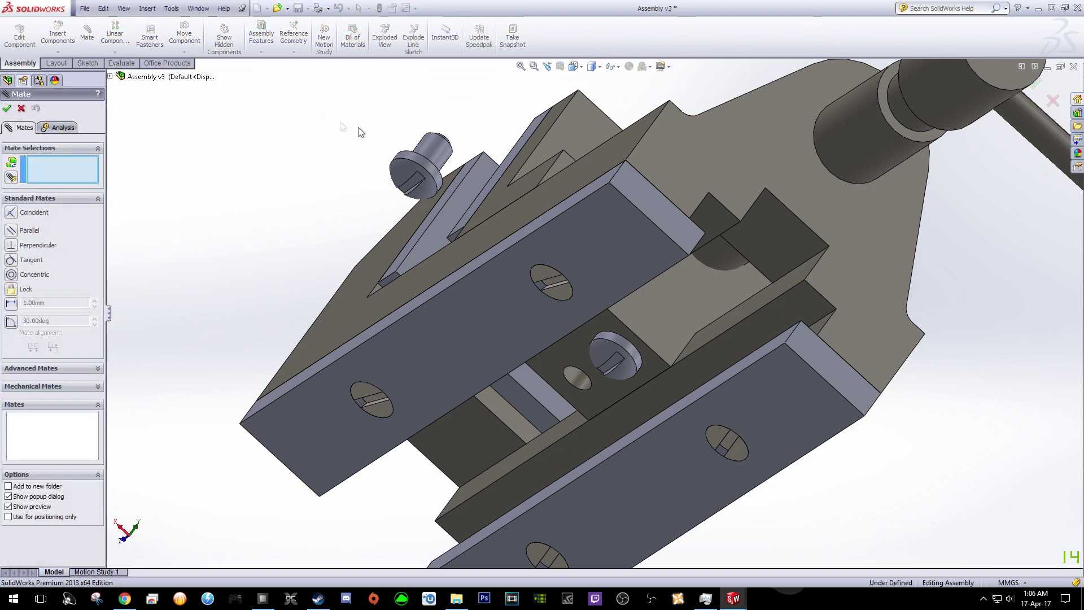
click(431, 154)
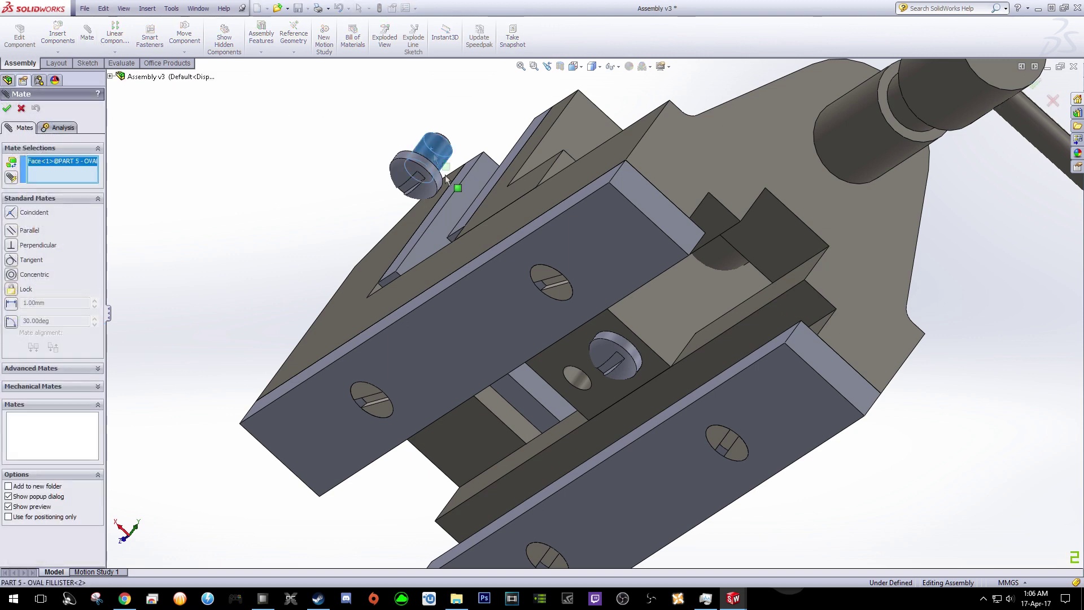
click(582, 382)
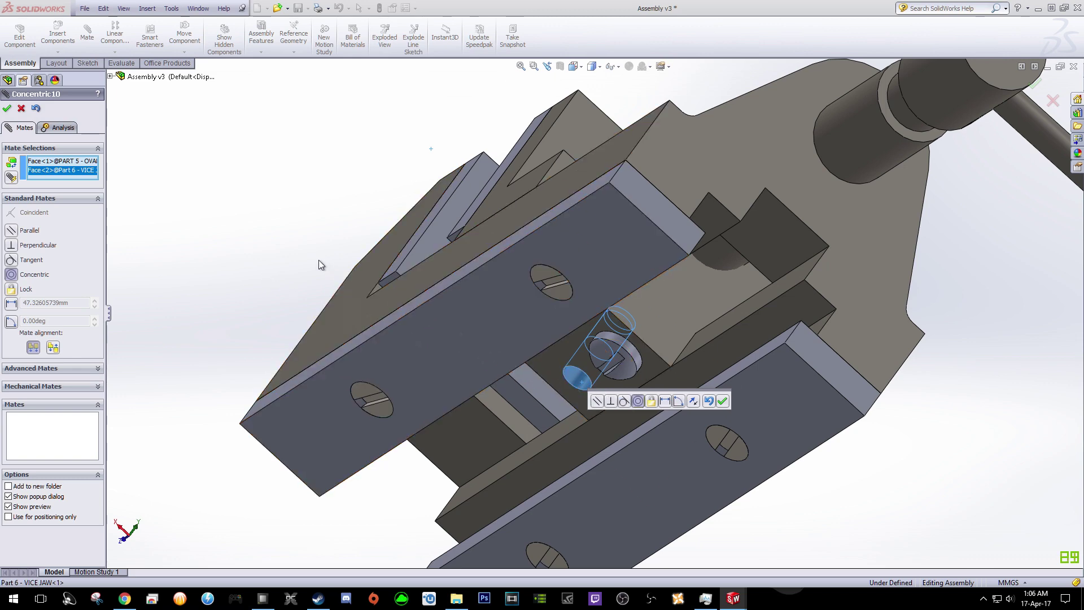
middle_drag(268, 268, 269, 246)
scroll(268, 246, down, 3)
scroll(527, 423, down, 4)
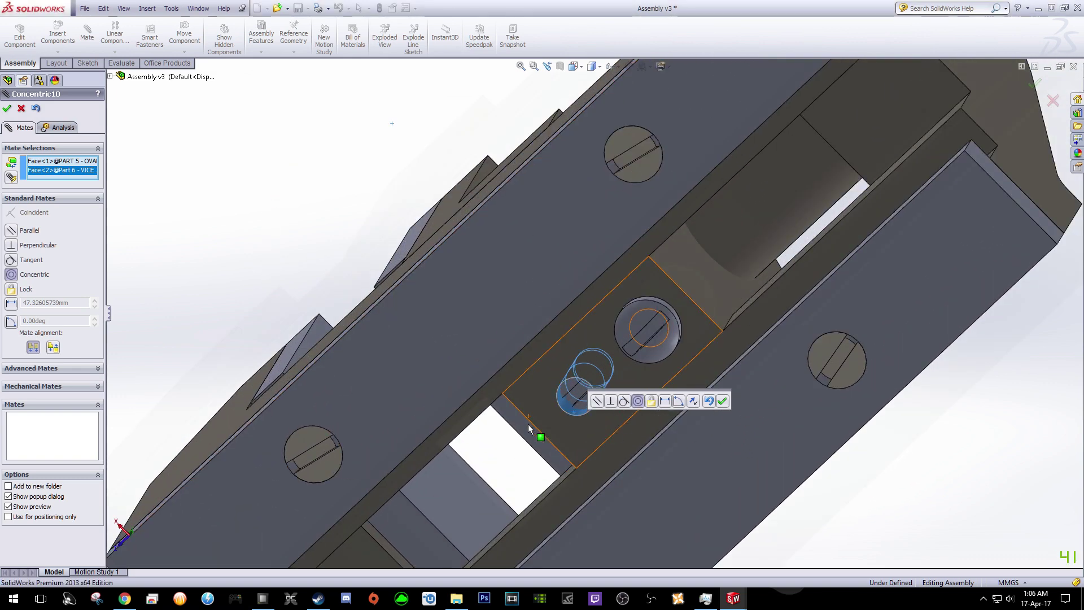
scroll(659, 333, up, 6)
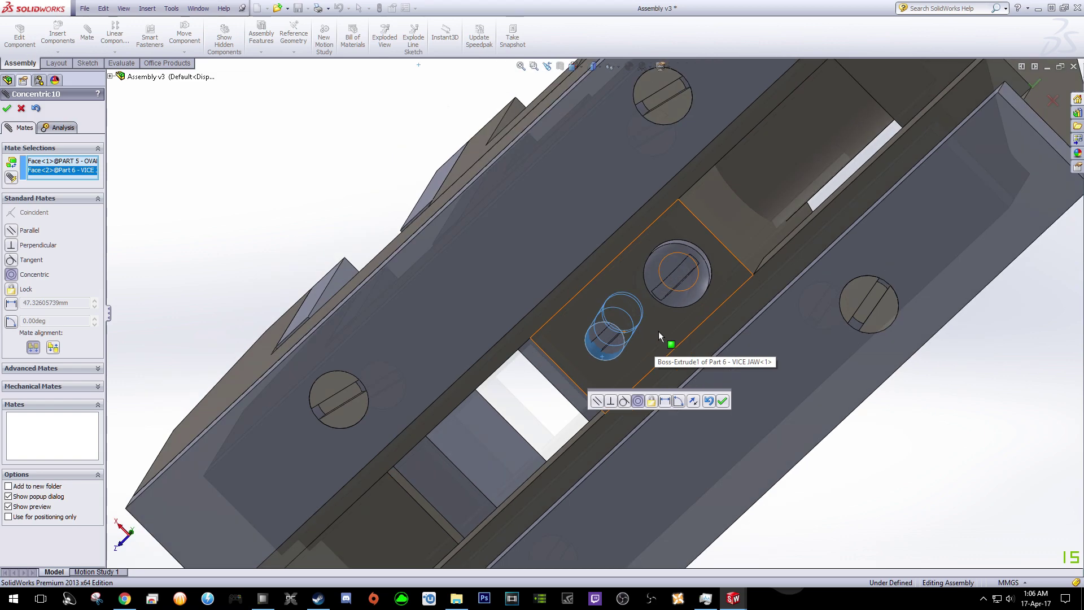
click(722, 401)
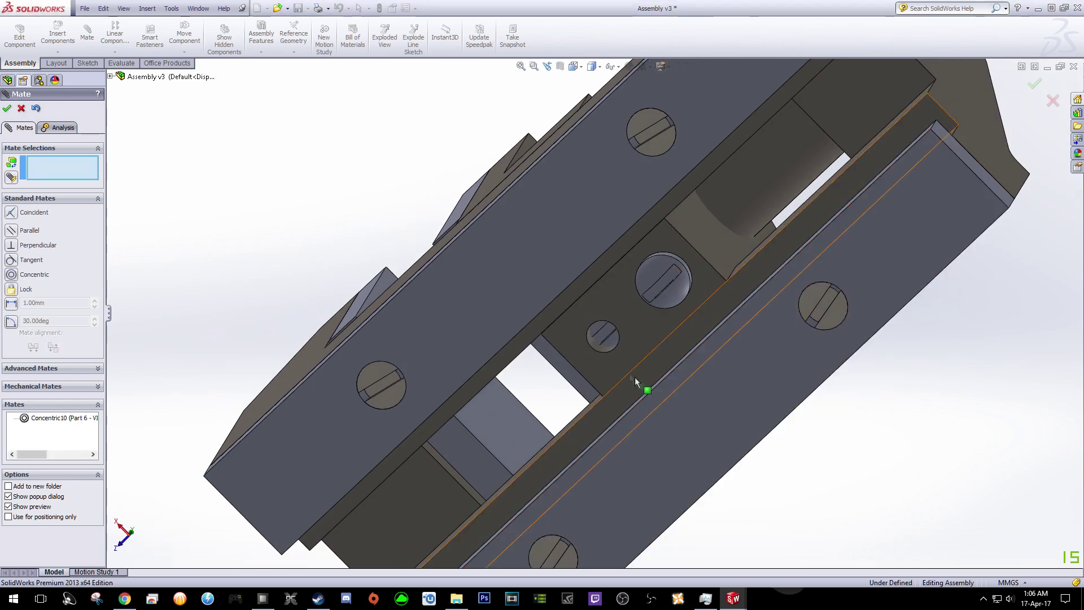
- Pull the second oval fillister screw out along its hole axis until it is well clear of the vice's underside
click(609, 335)
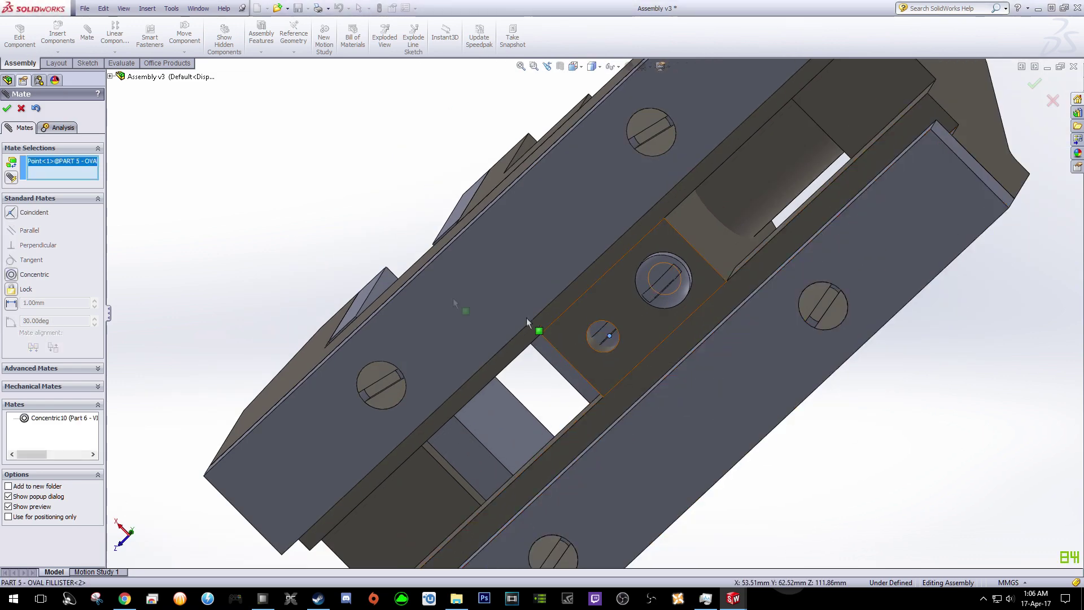
click(21, 109)
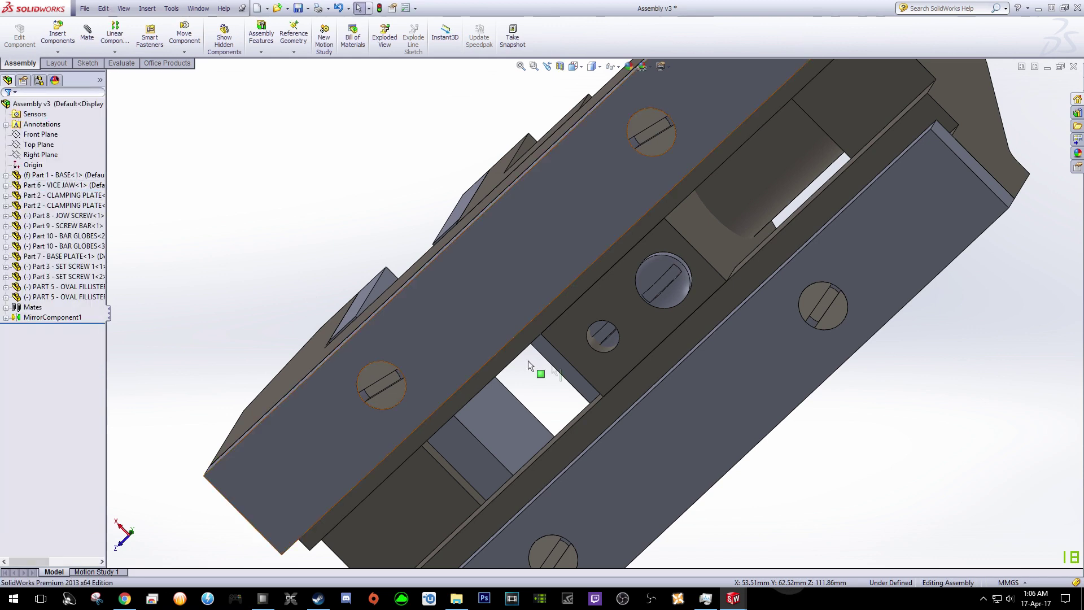
drag(603, 340, 556, 417)
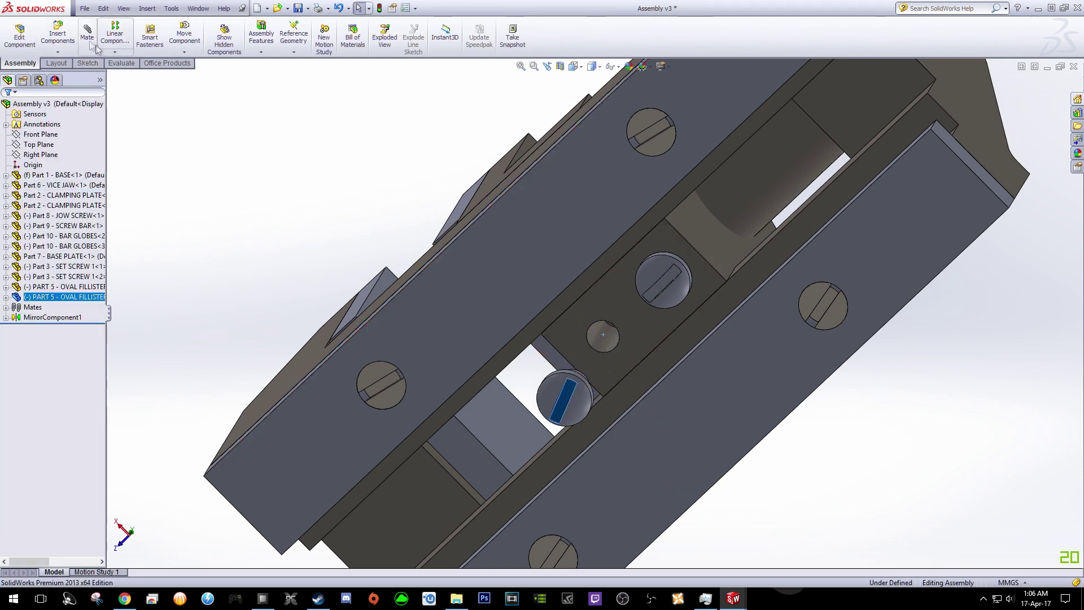
middle_drag(486, 216, 412, 197)
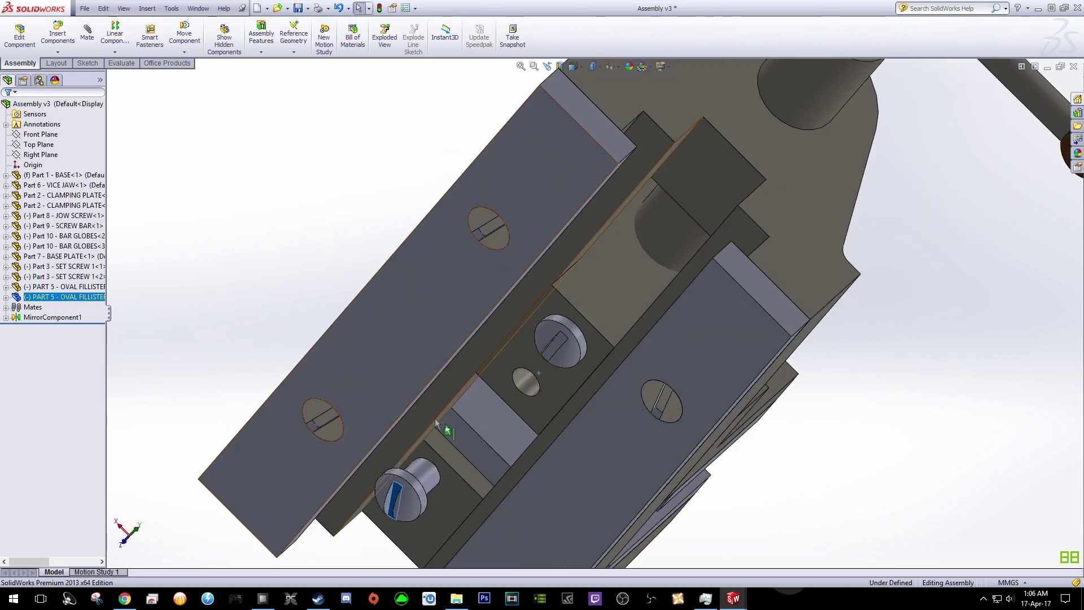
scroll(492, 425, up, 3)
scroll(504, 426, down, 5)
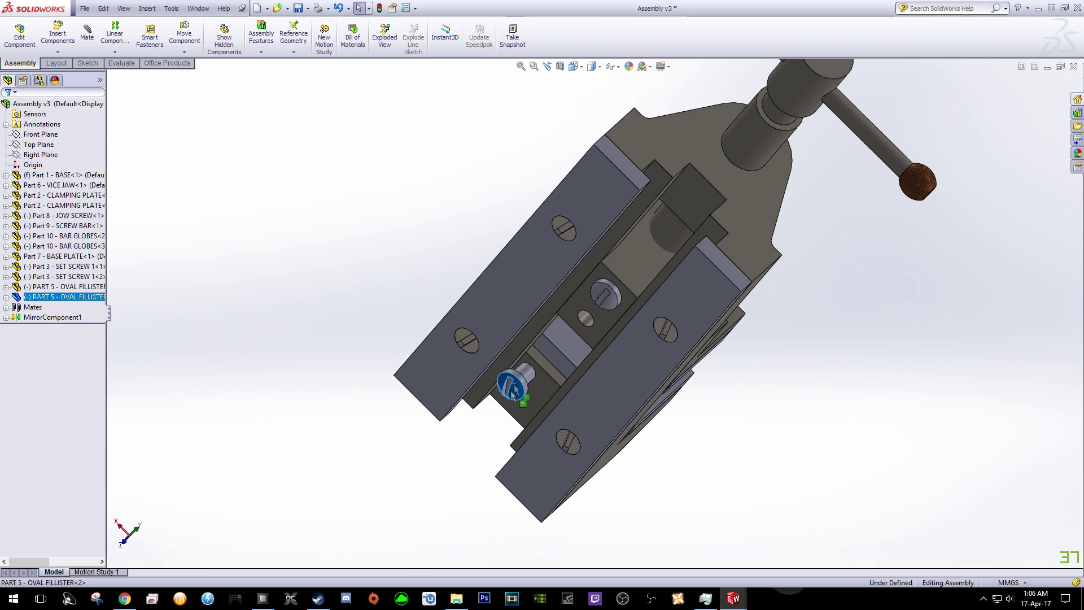
drag(508, 387, 445, 447)
middle_drag(398, 373, 316, 391)
- Mate the underside of the second oval fillister screw's head coincident with the vice jaw's bottom face
click(87, 33)
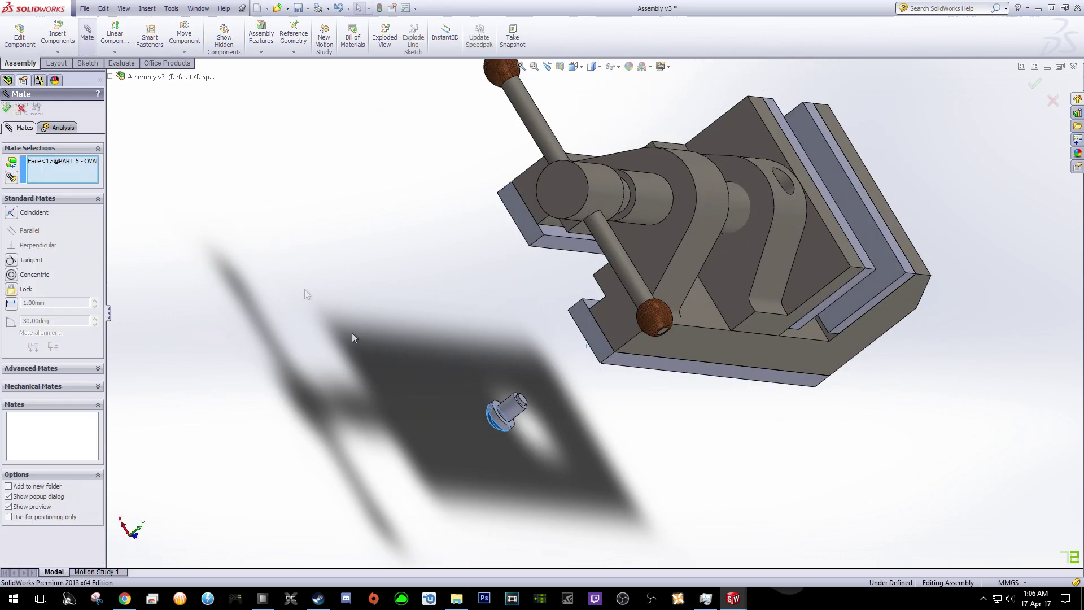
scroll(577, 426, up, 3)
right_click(86, 173)
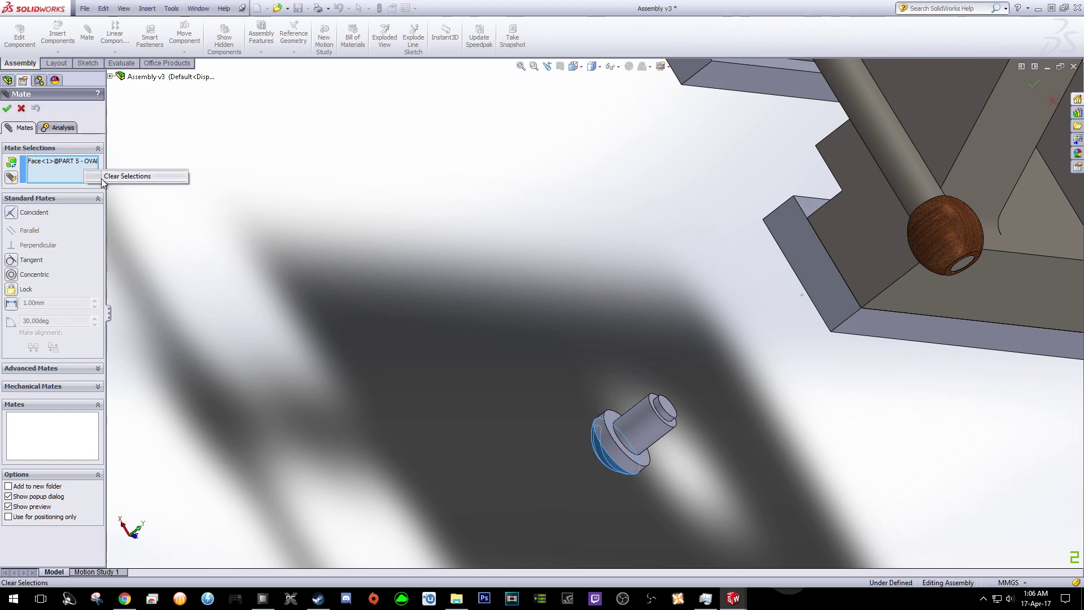
click(113, 179)
click(612, 415)
middle_drag(486, 349, 585, 296)
click(595, 272)
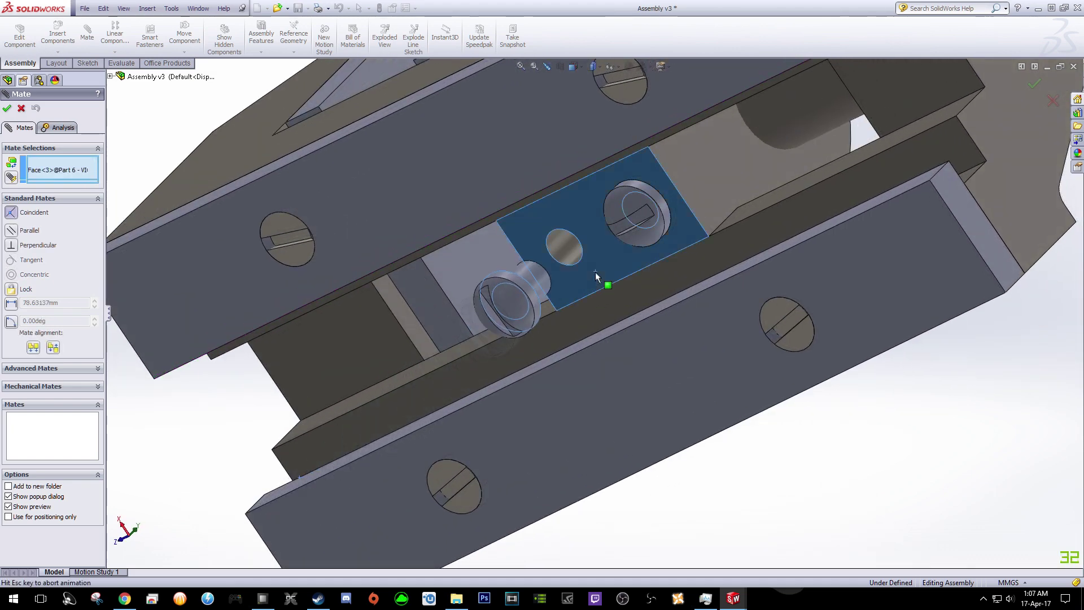
click(722, 258)
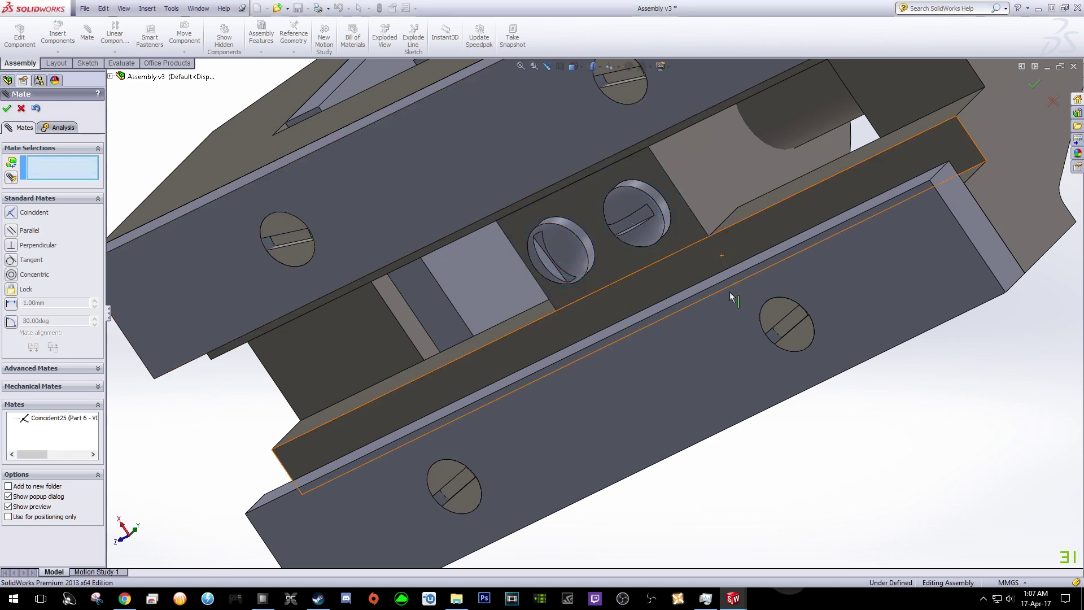
- Inspect the vice from below and above, checking the fitted screws and the open hole in the jaw's top, and finish mating
scroll(715, 335, up, 3)
scroll(712, 334, up, 2)
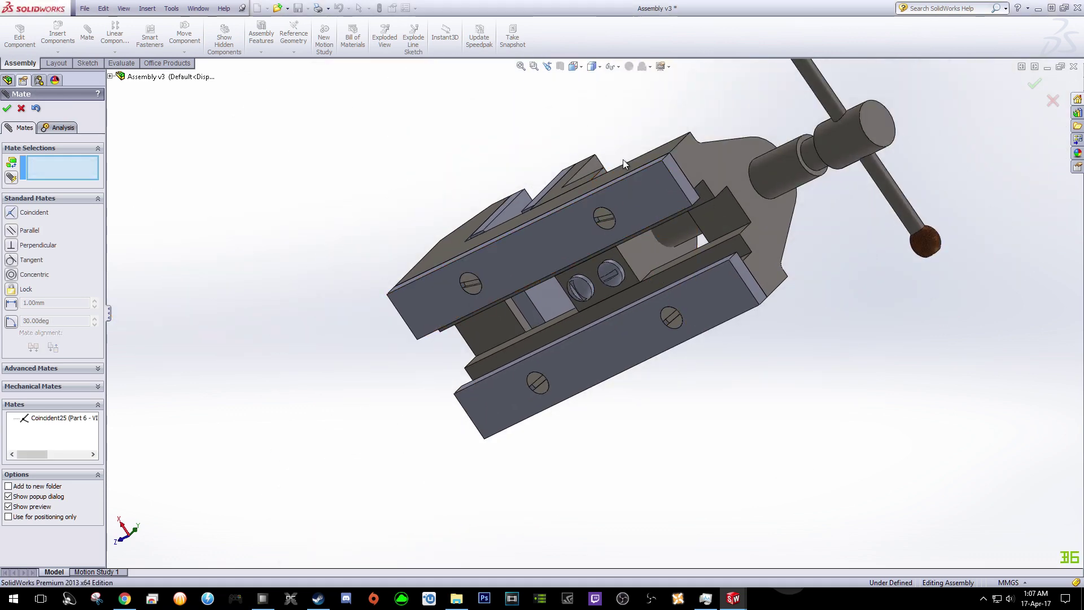
middle_drag(641, 138, 695, 169)
scroll(717, 148, up, 3)
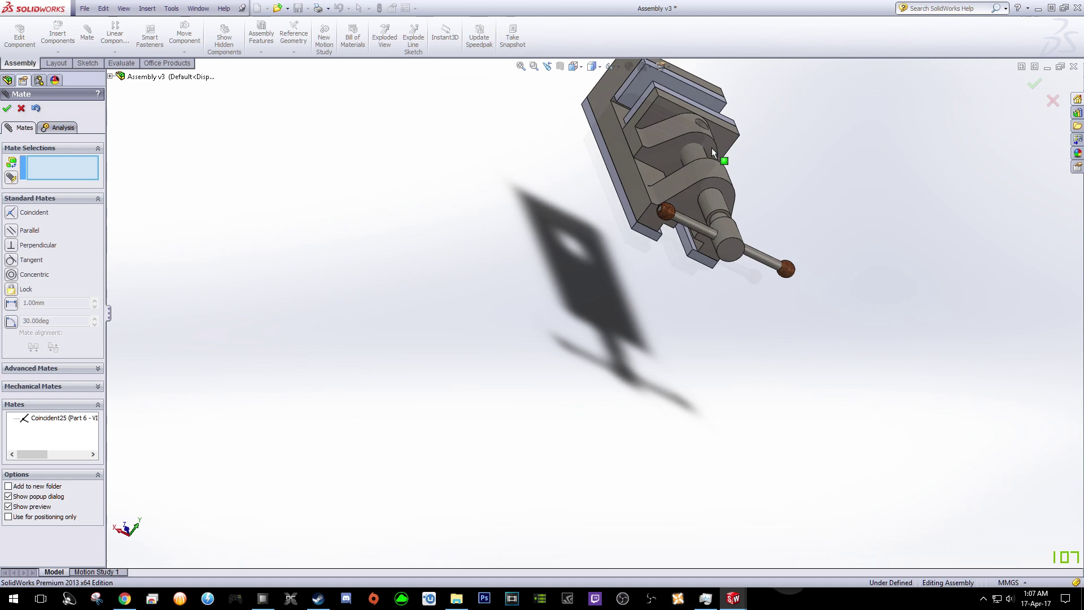
scroll(716, 145, down, 3)
middle_drag(675, 266, 593, 375)
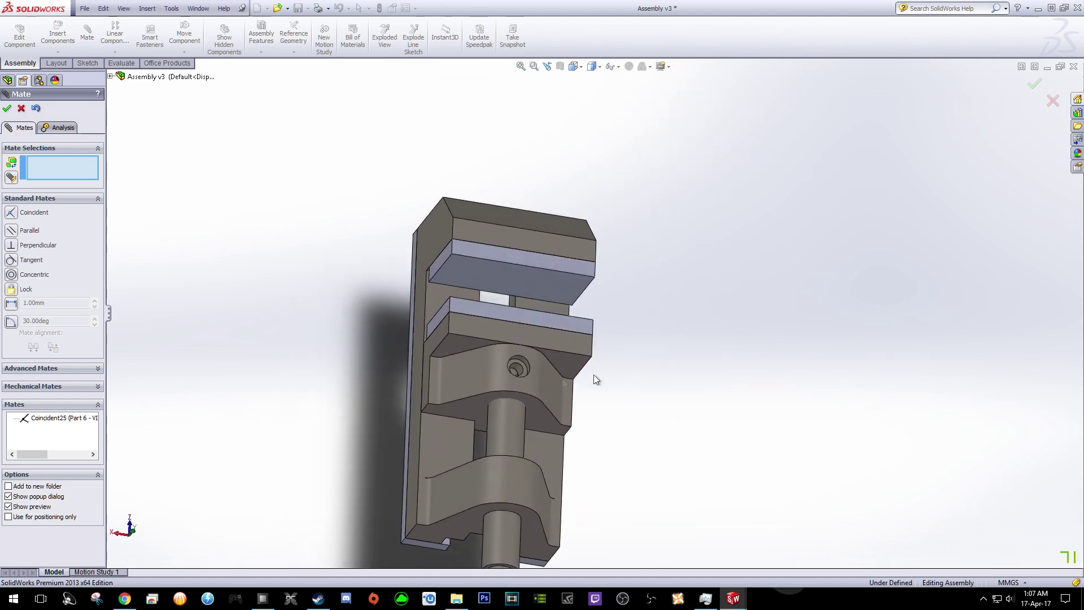
middle_drag(512, 370, 340, 445)
scroll(340, 446, down, 2)
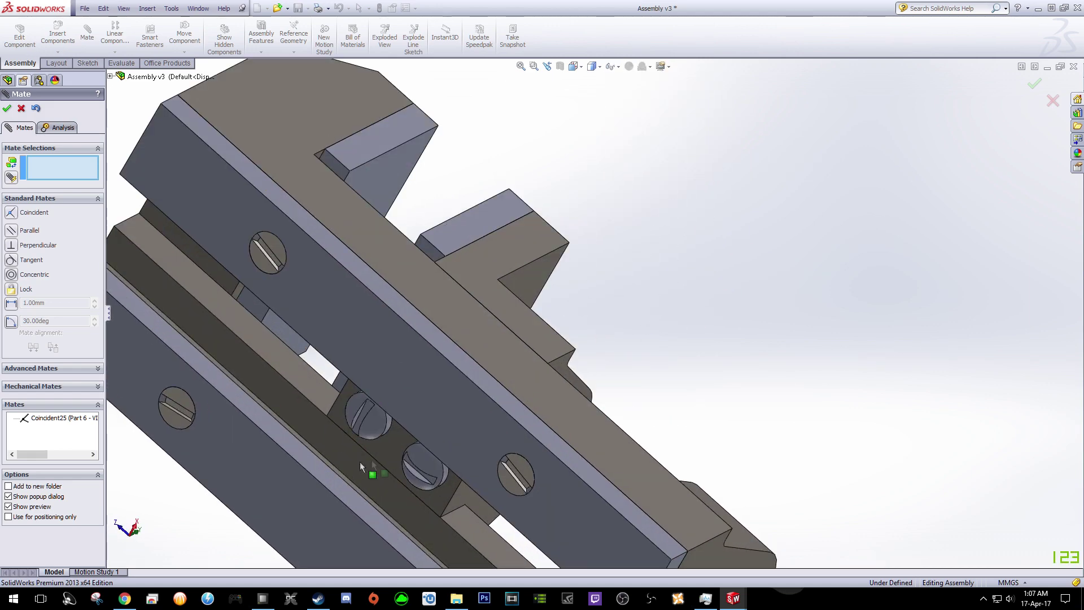
click(20, 109)
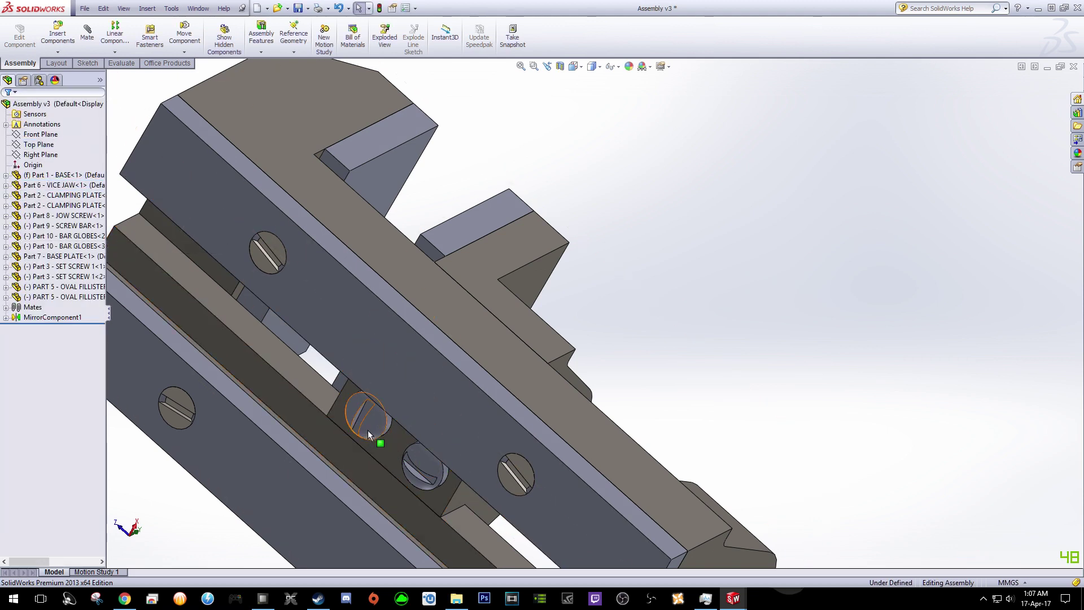
- Copy a fitted oval fillister screw into free space beside the vice and rotate the copy so its slotted head faces upward
ctrl+drag(368, 435, 692, 329)
middle_drag(719, 218, 333, 174)
click(184, 51)
click(226, 79)
drag(456, 397, 433, 532)
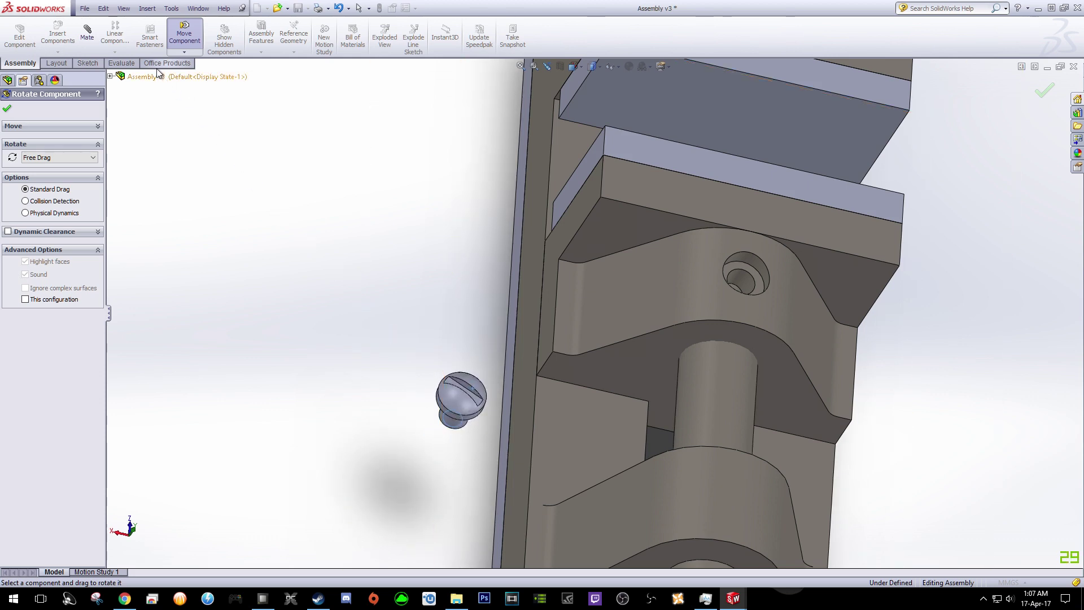
click(7, 108)
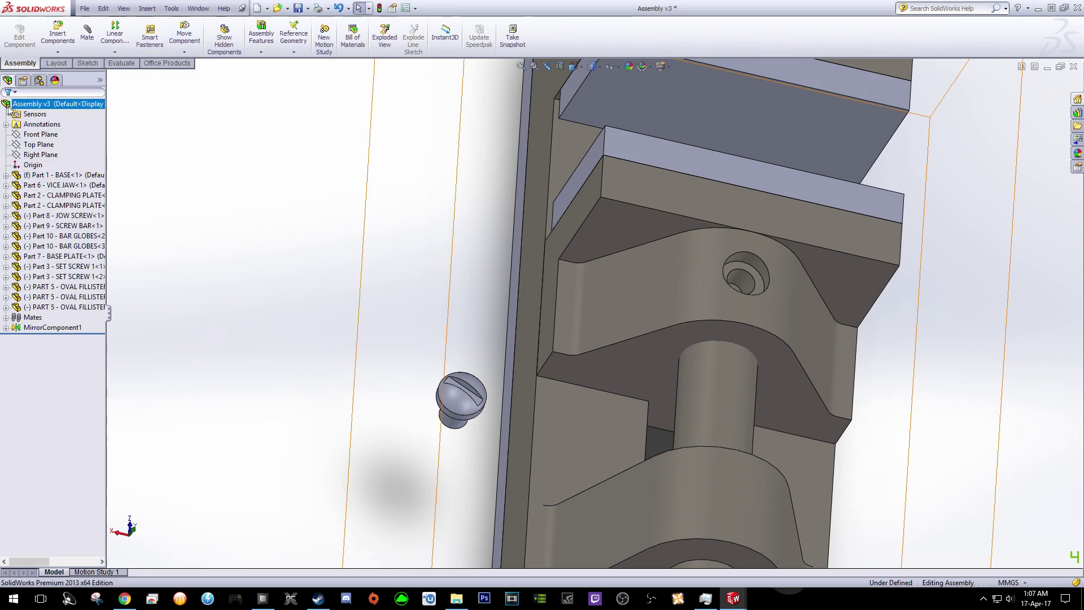
- Try to mate the third oval fillister screw's shank concentric with the hole in the vice jaw's top
click(87, 33)
middle_drag(240, 218, 375, 252)
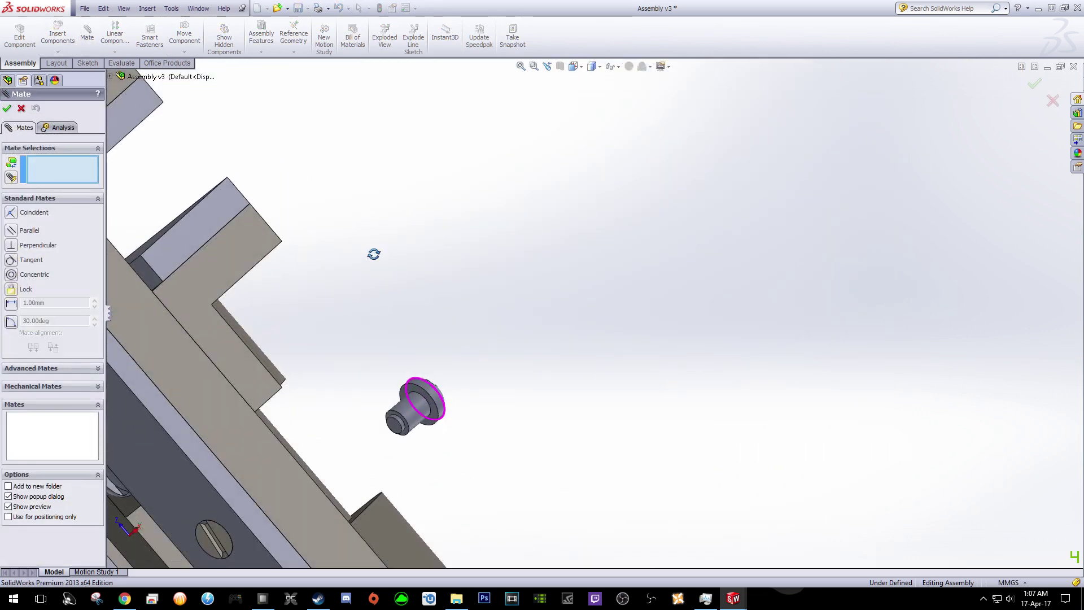
click(411, 418)
scroll(430, 316, down, 3)
middle_drag(418, 322, 309, 420)
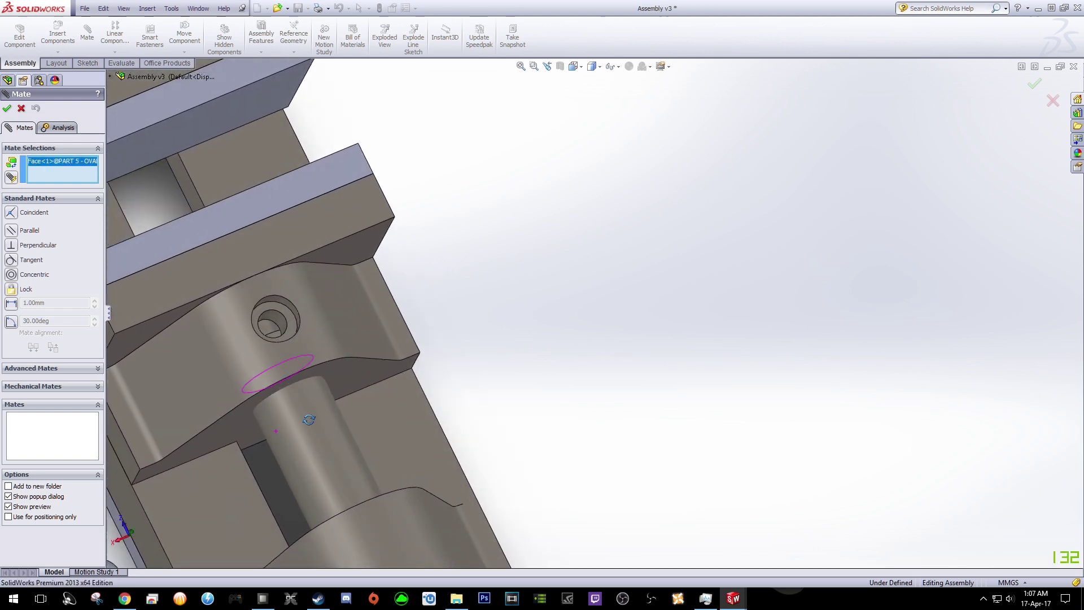
click(277, 323)
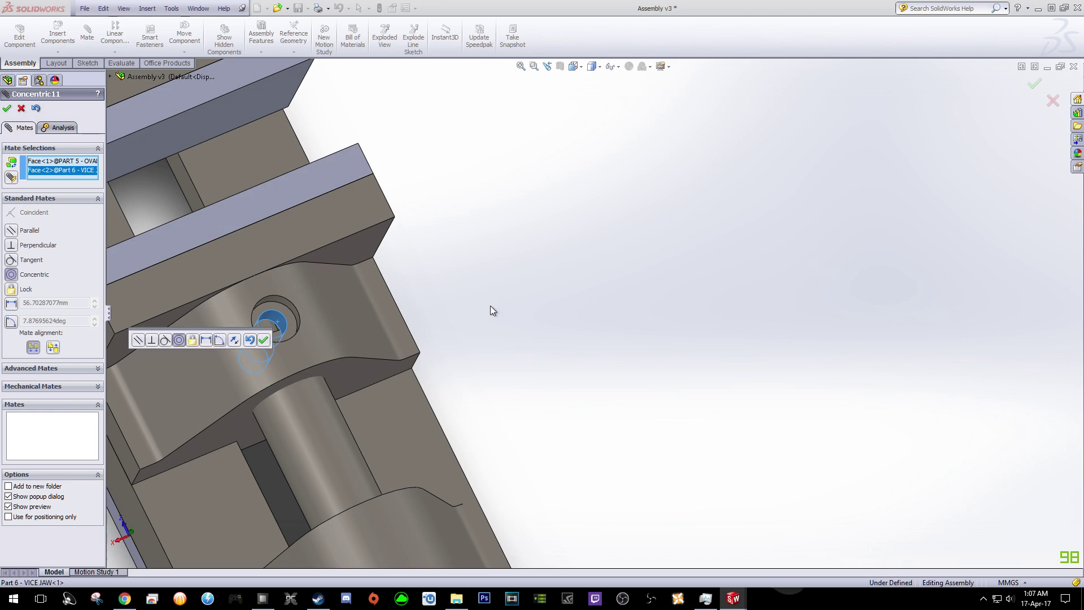
middle_drag(519, 262, 513, 304)
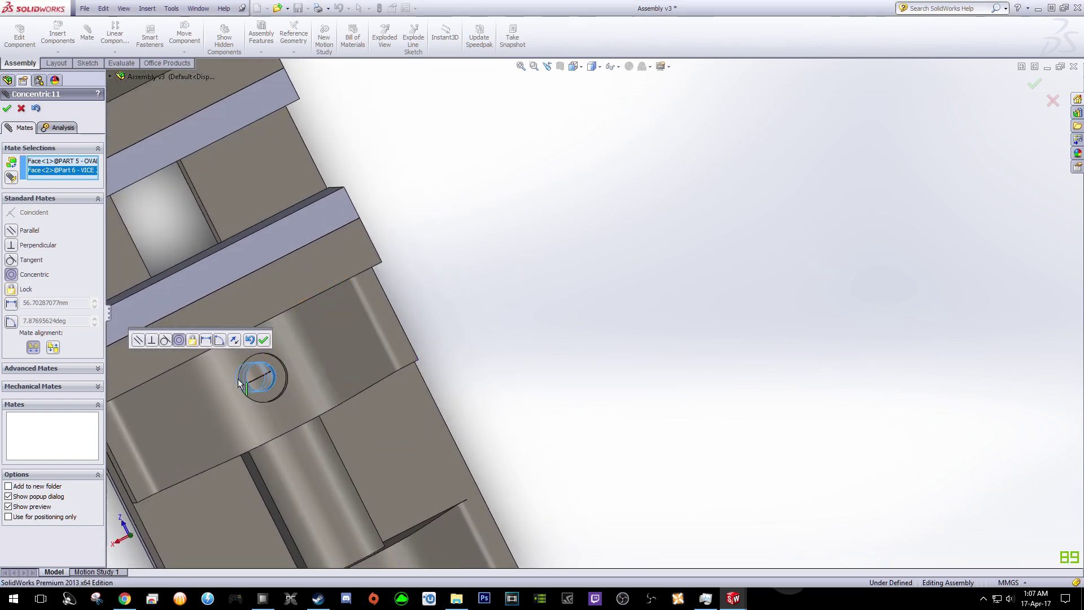
scroll(235, 380, down, 3)
scroll(361, 368, up, 2)
middle_drag(767, 270, 340, 344)
key(ctrl+8)
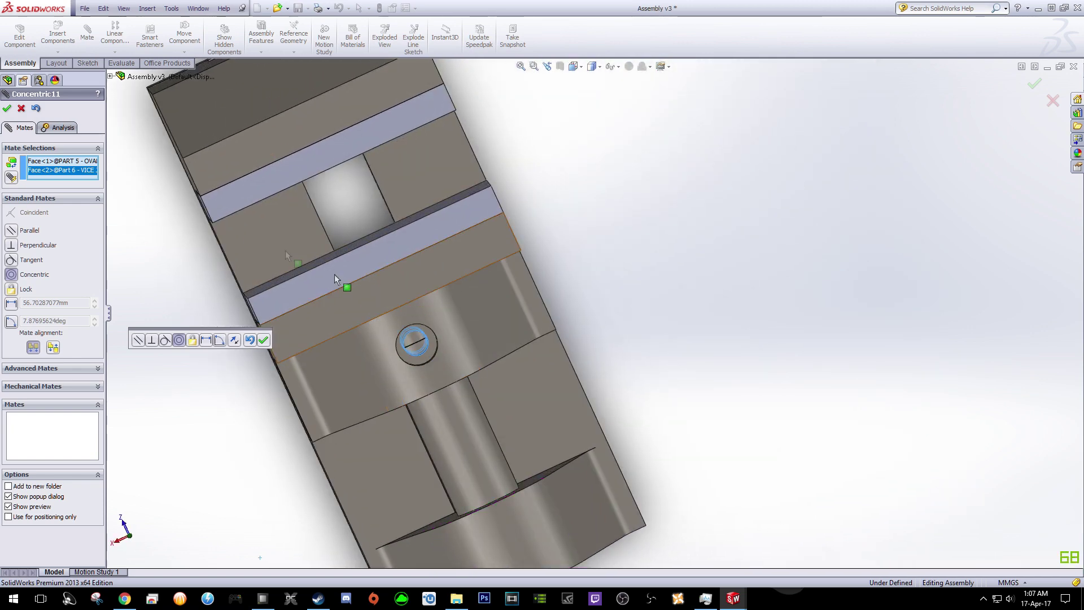
click(7, 108)
click(6, 108)
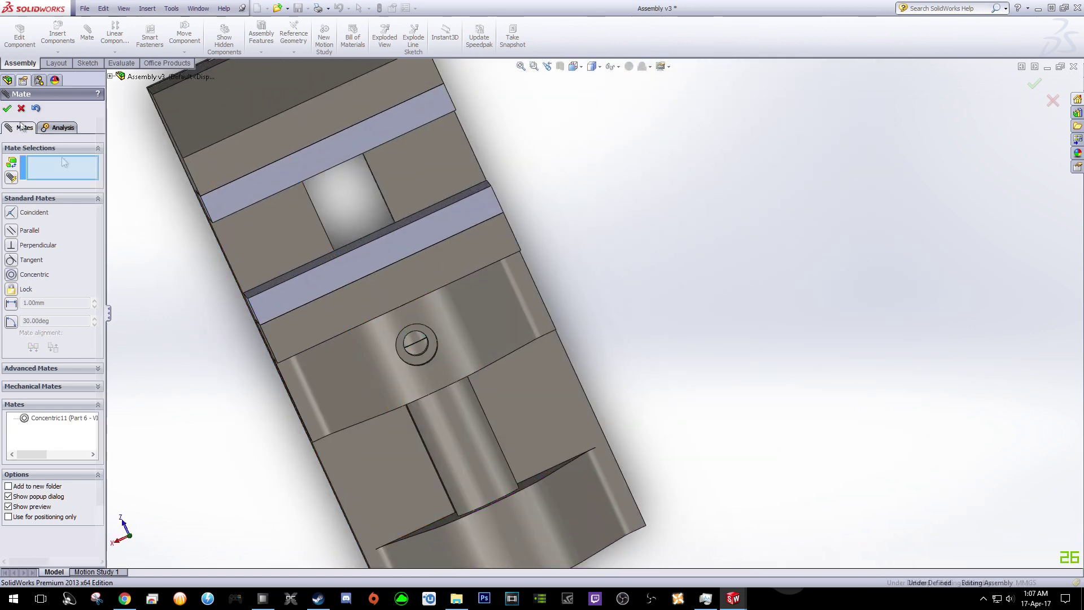
- Try to pull the third oval fillister screw out of the hole in the vice jaw's top
drag(416, 350, 492, 272)
middle_drag(647, 242, 603, 269)
click(365, 299)
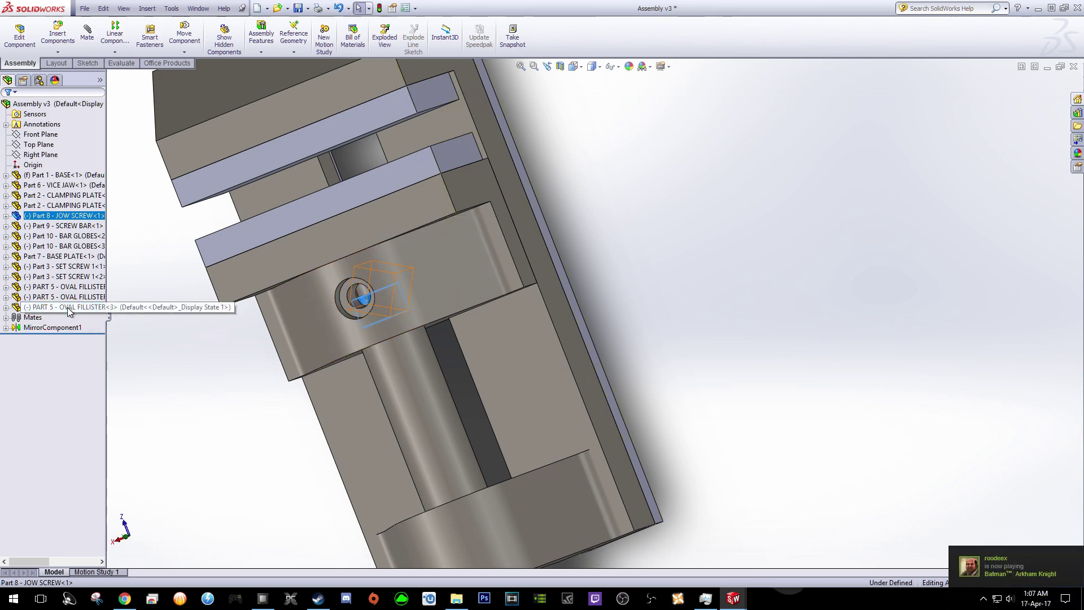
scroll(265, 368, up, 3)
middle_drag(265, 368, 324, 371)
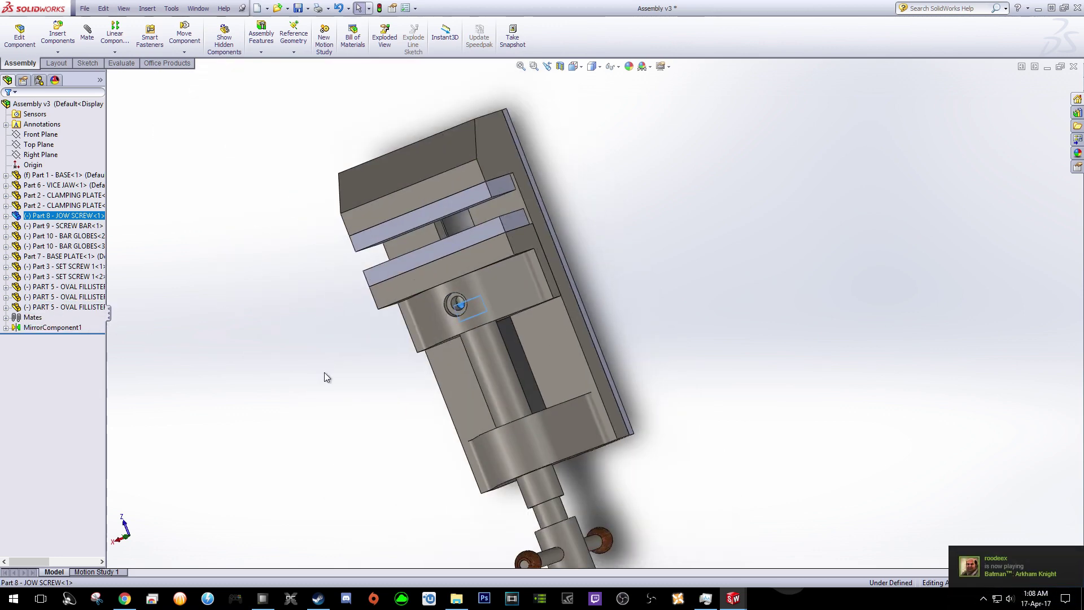
scroll(374, 376, down, 5)
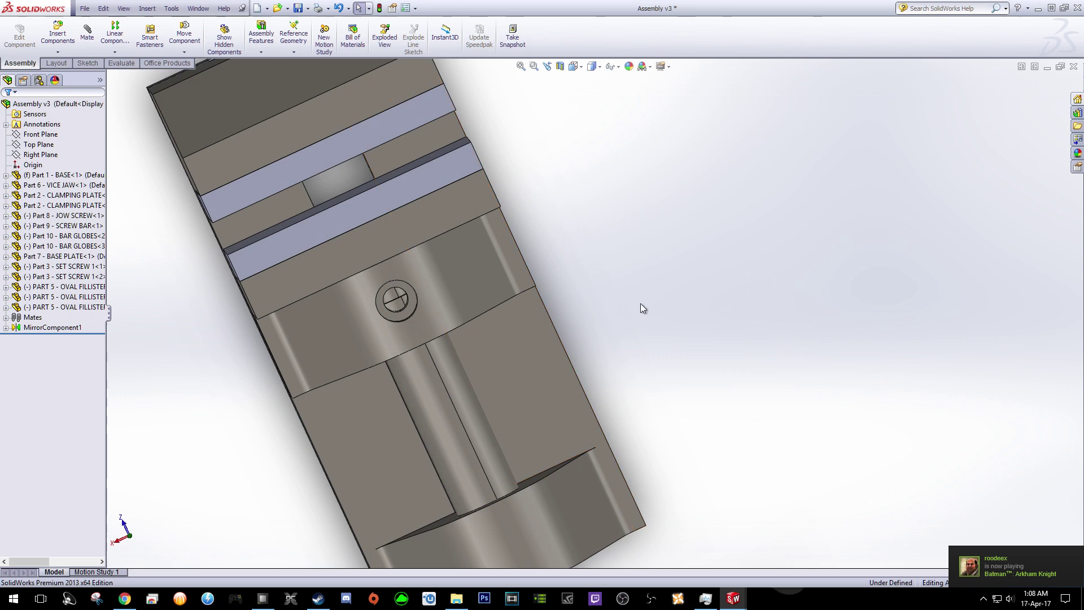
scroll(640, 303, down, 4)
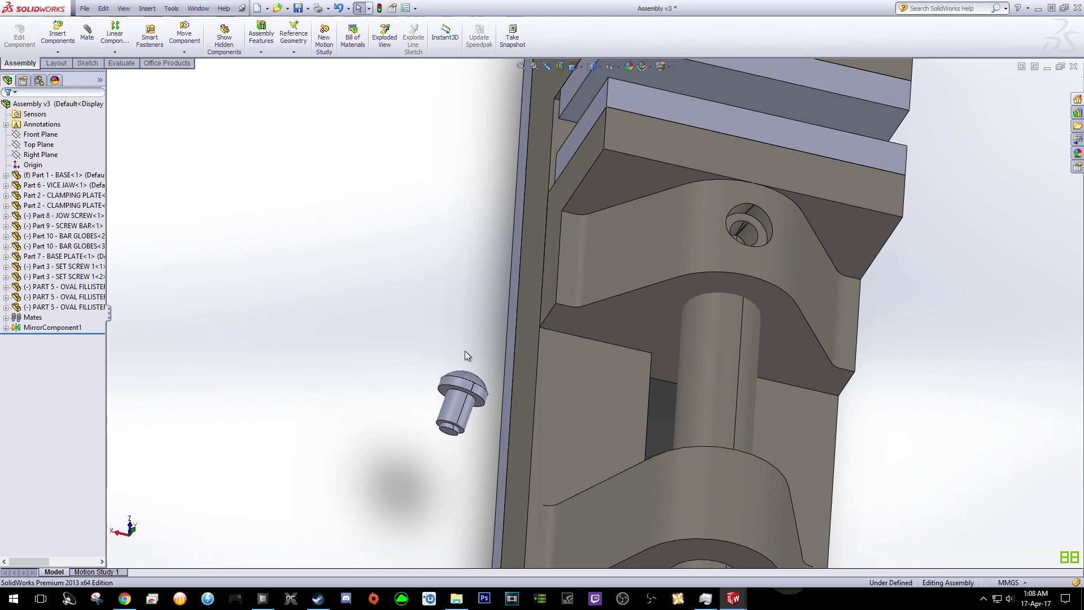
- Mate the underside of the third oval fillister screw's head coincident with the counterbore floor in the vice jaw's top
click(91, 43)
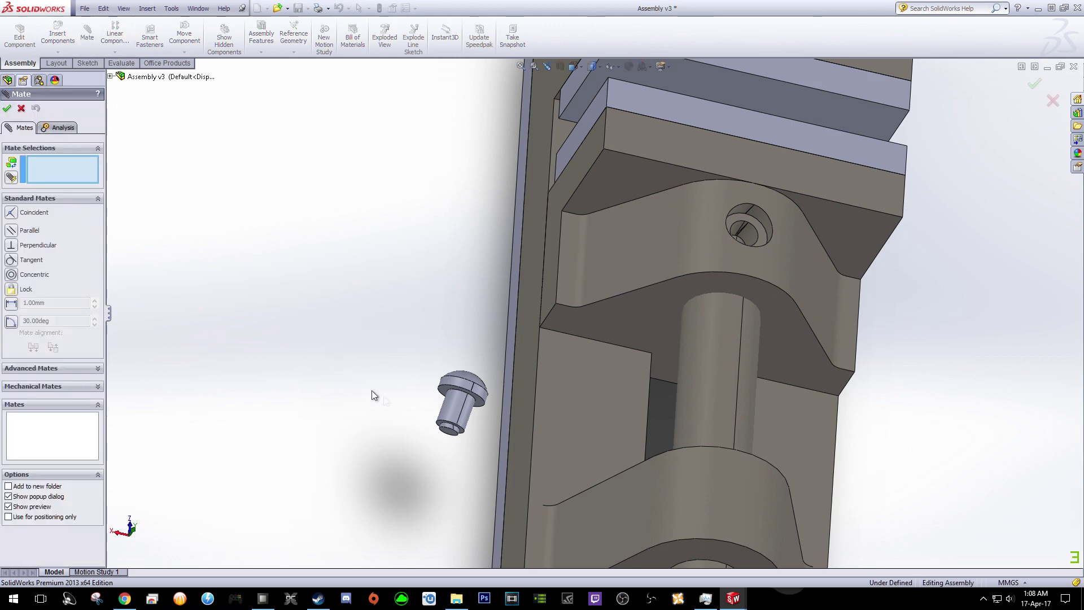
click(442, 389)
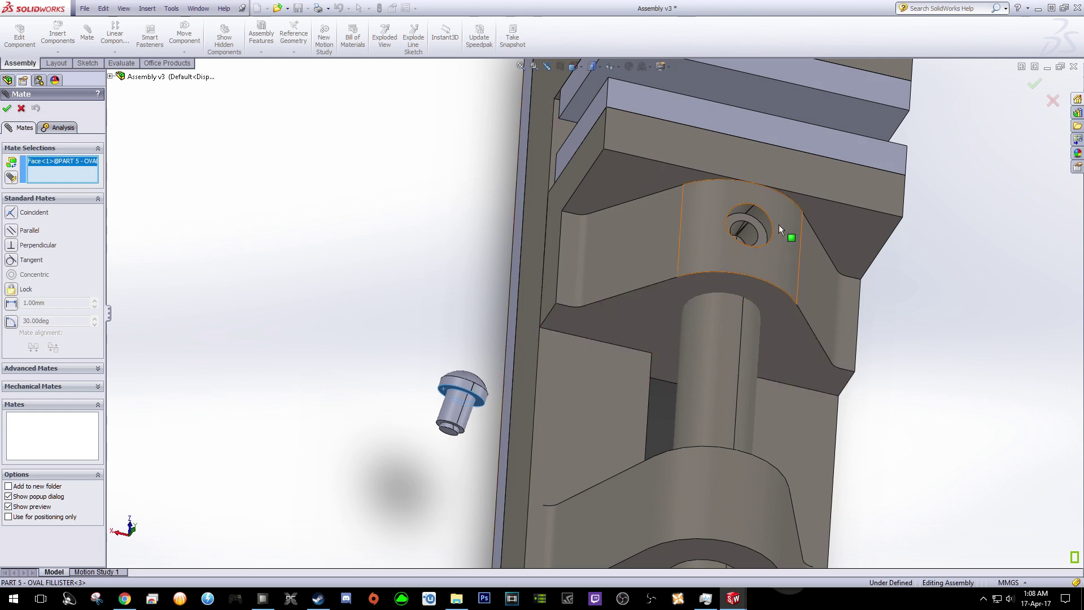
click(763, 230)
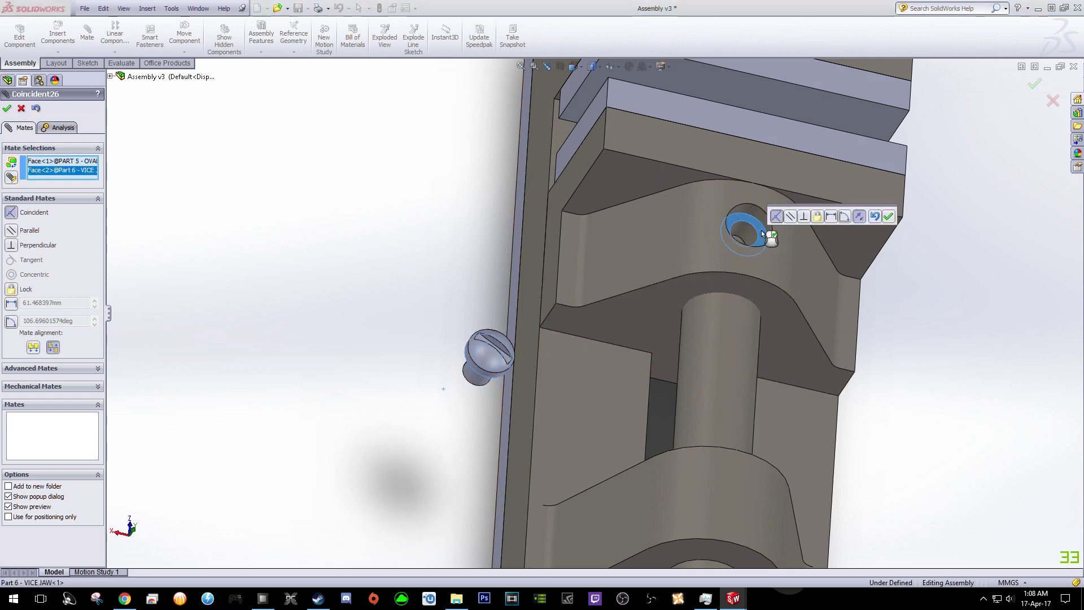
click(7, 108)
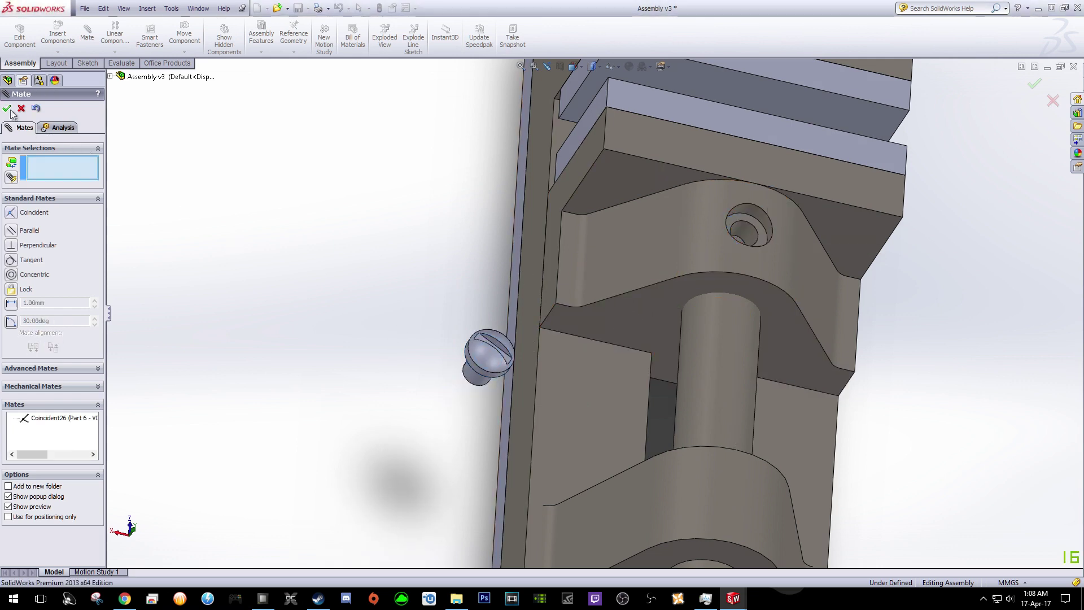
- Mate the third oval fillister screw concentric with the counterbored hole in the vice jaw's top
middle_drag(276, 283, 510, 352)
click(587, 355)
middle_drag(588, 355, 920, 279)
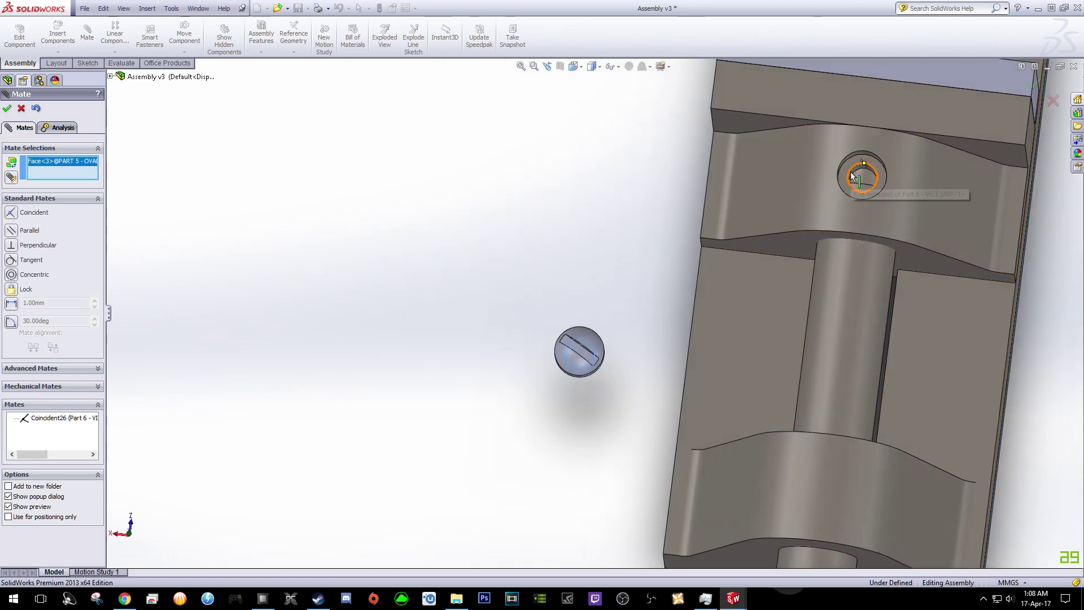
scroll(853, 177, down, 5)
click(757, 207)
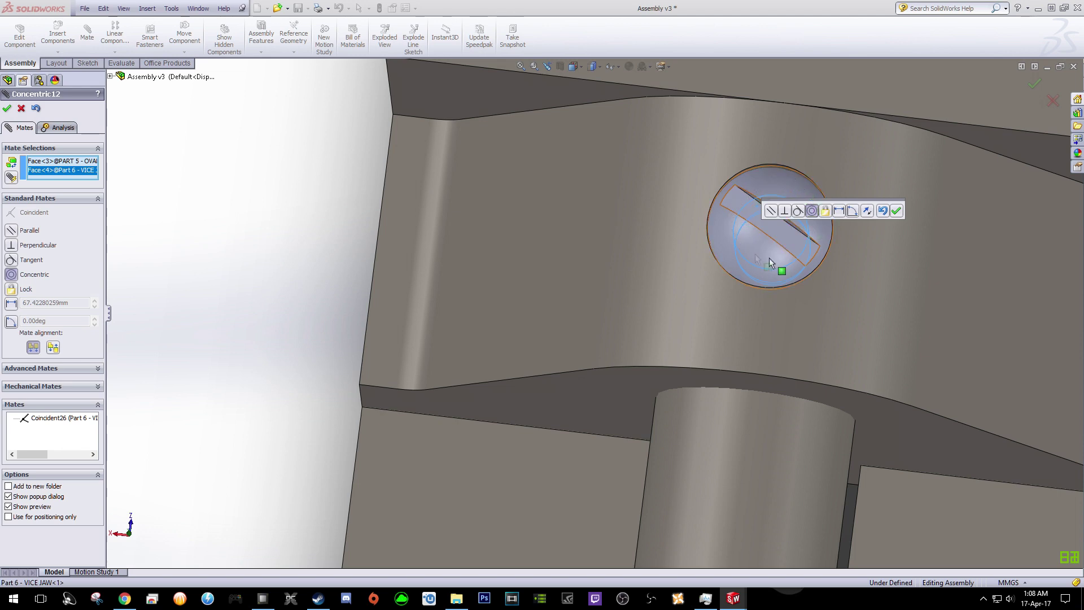
click(897, 210)
- Finish mating and slide the vice jaw along the base until its clamping plate meets the fixed jaw's plate
scroll(859, 263, up, 3)
key(space)
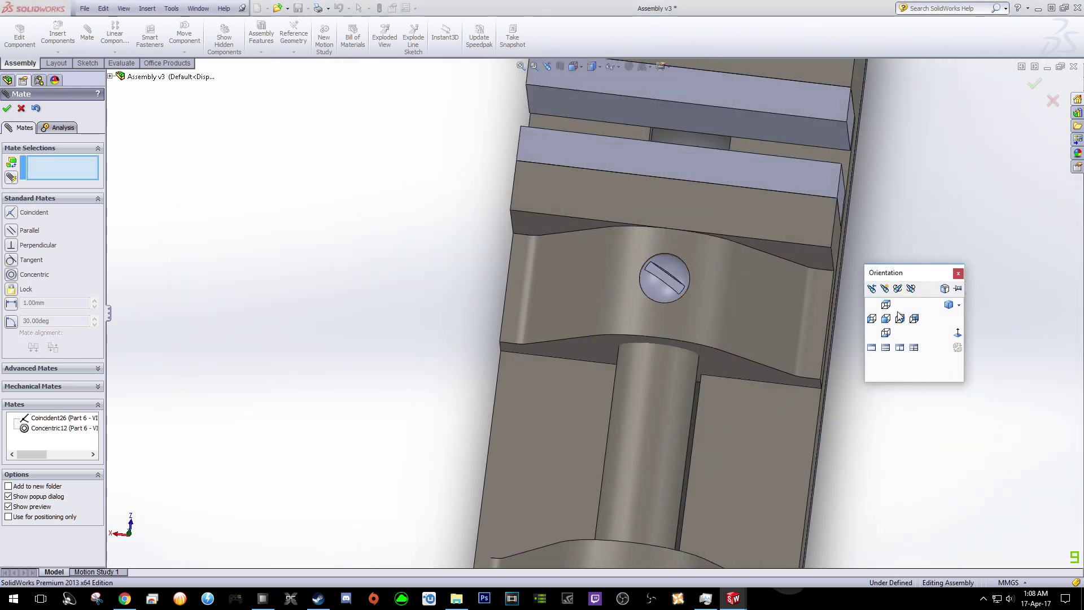
click(944, 310)
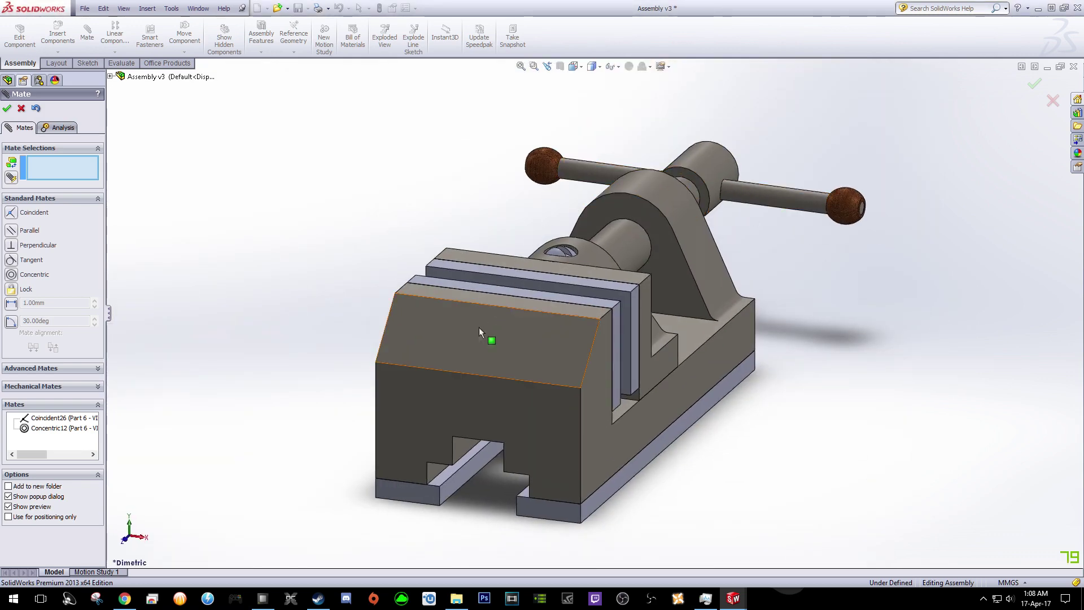
middle_drag(926, 405, 939, 443)
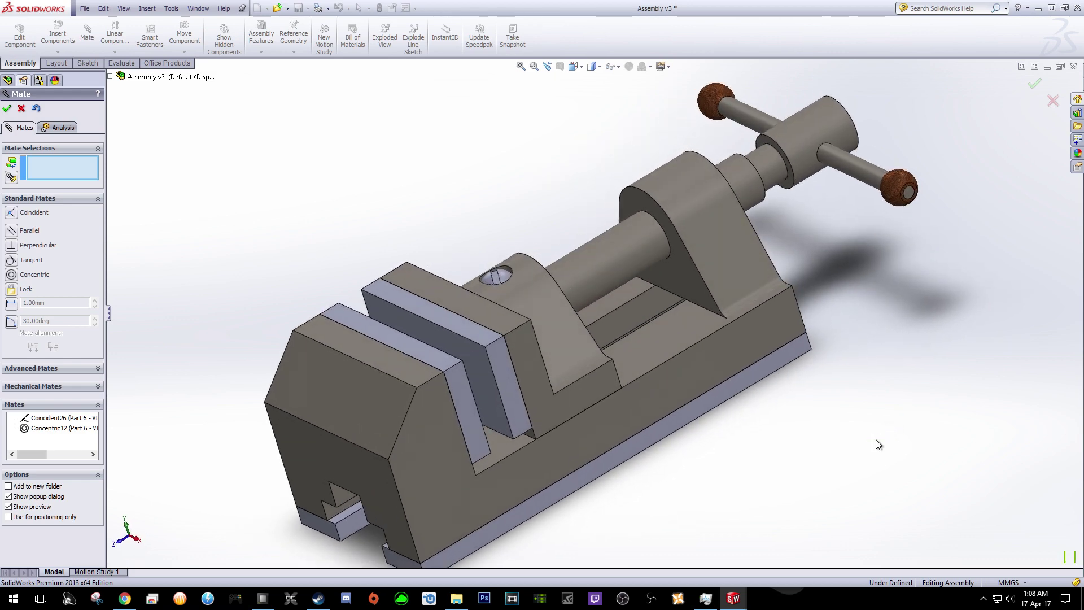
click(7, 108)
drag(527, 362, 402, 414)
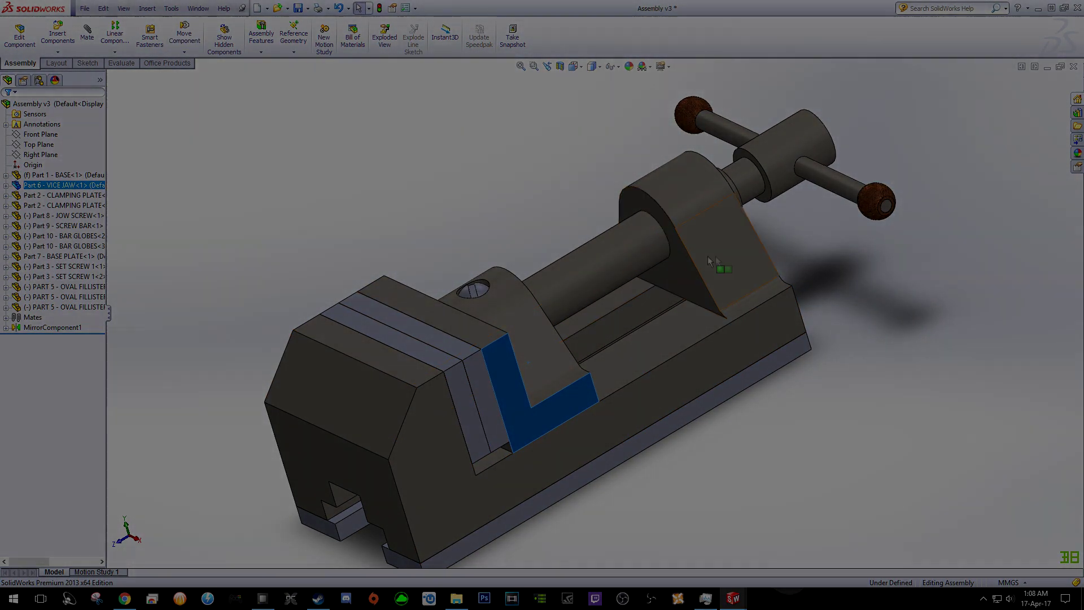
middle_drag(707, 256, 417, 515)
middle_drag(510, 516, 833, 404)
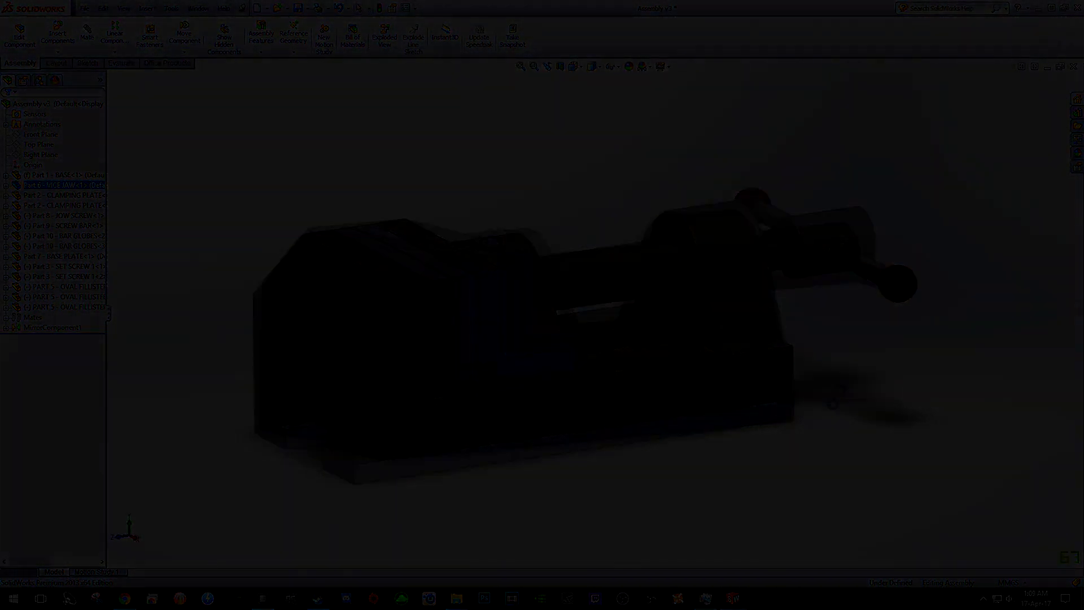